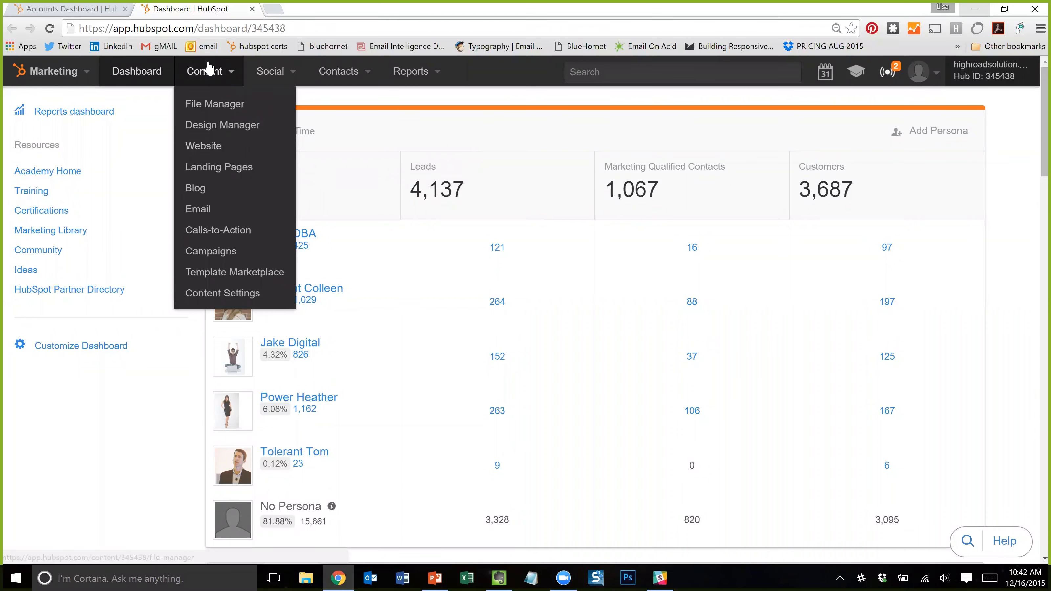
- Go to Content > Landing Pages and start a new landing page to see the template gallery
left_click(228, 167)
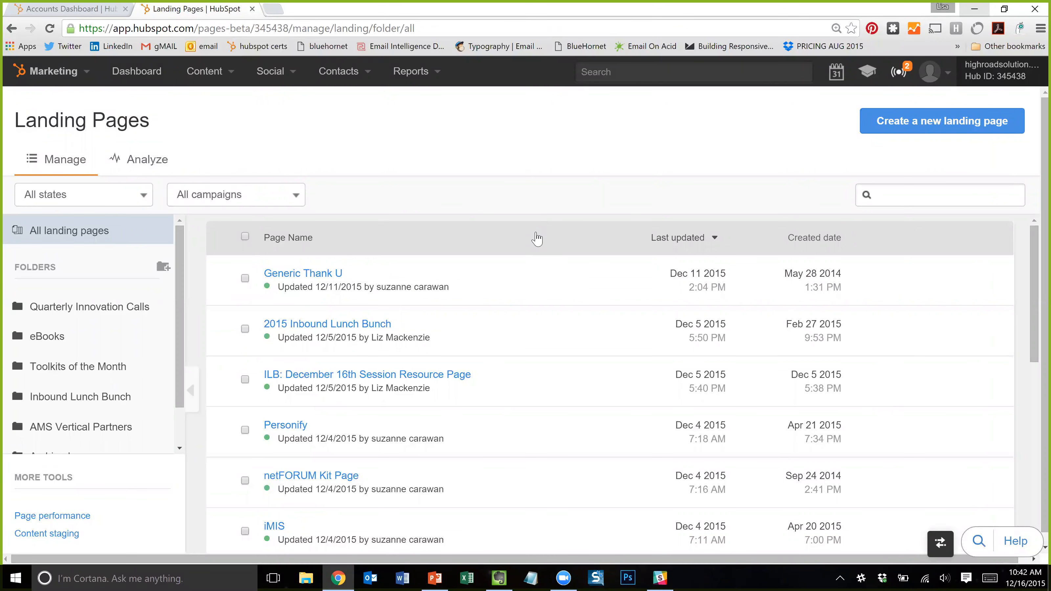
left_click(910, 121)
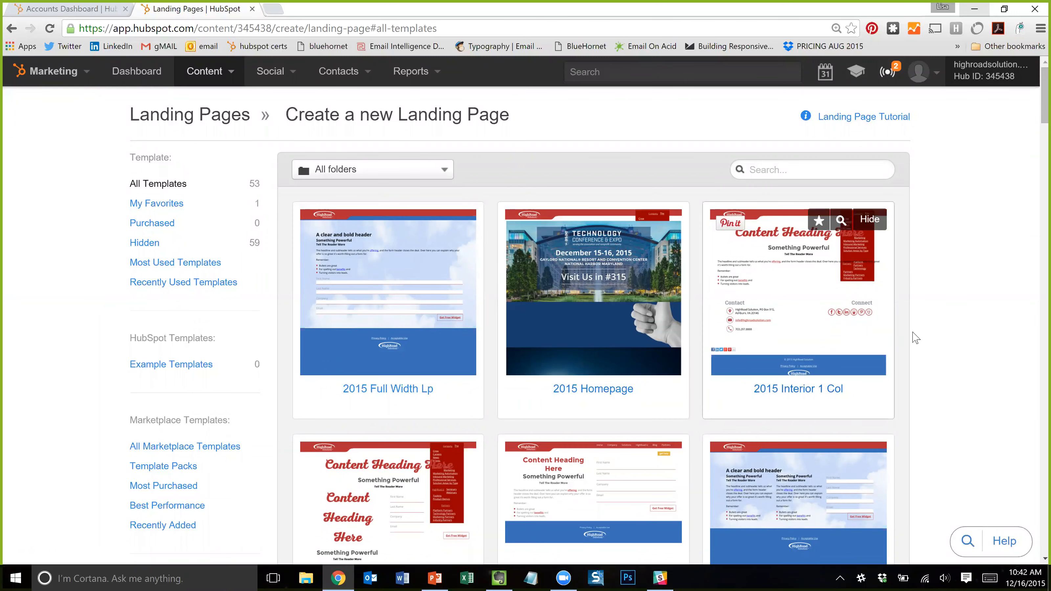
scroll(954, 264, "down", 3)
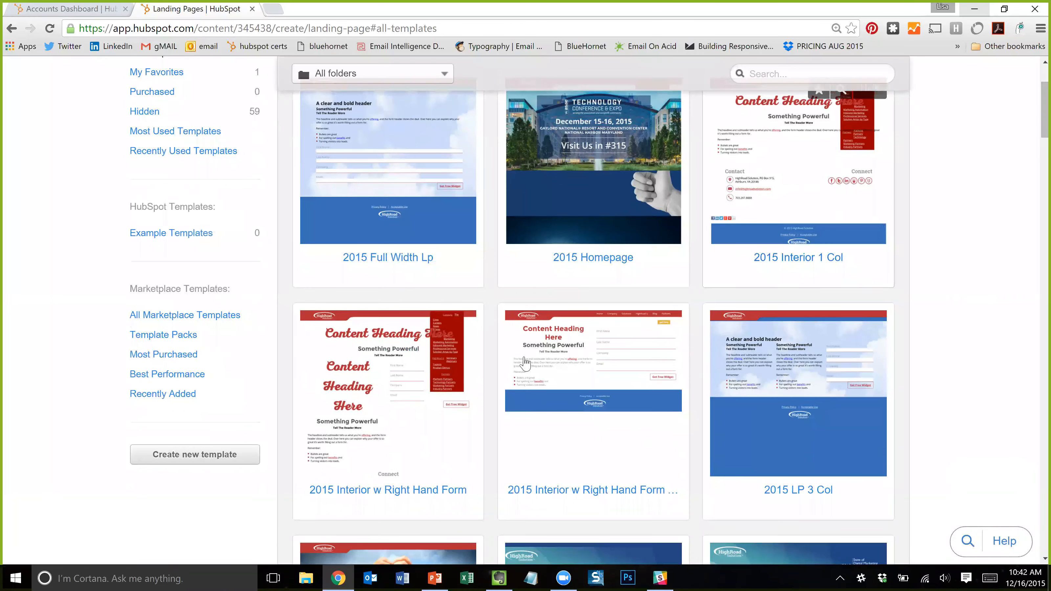
scroll(762, 298, "down", 3)
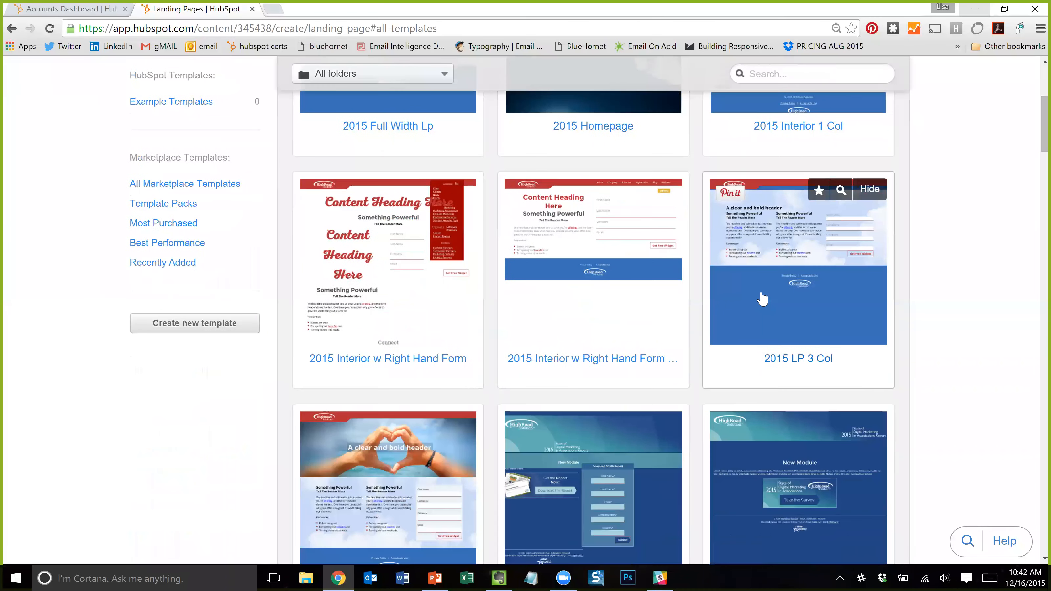
scroll(763, 298, "down", 3)
scroll(651, 309, "down", 3)
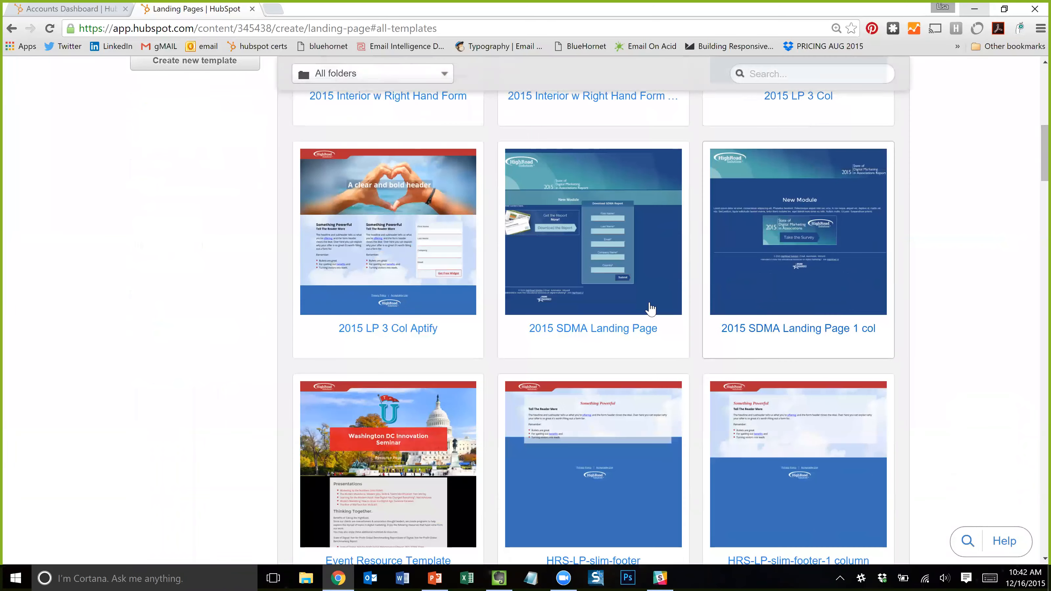
scroll(686, 286, "up", 7)
scroll(704, 293, "down", 6)
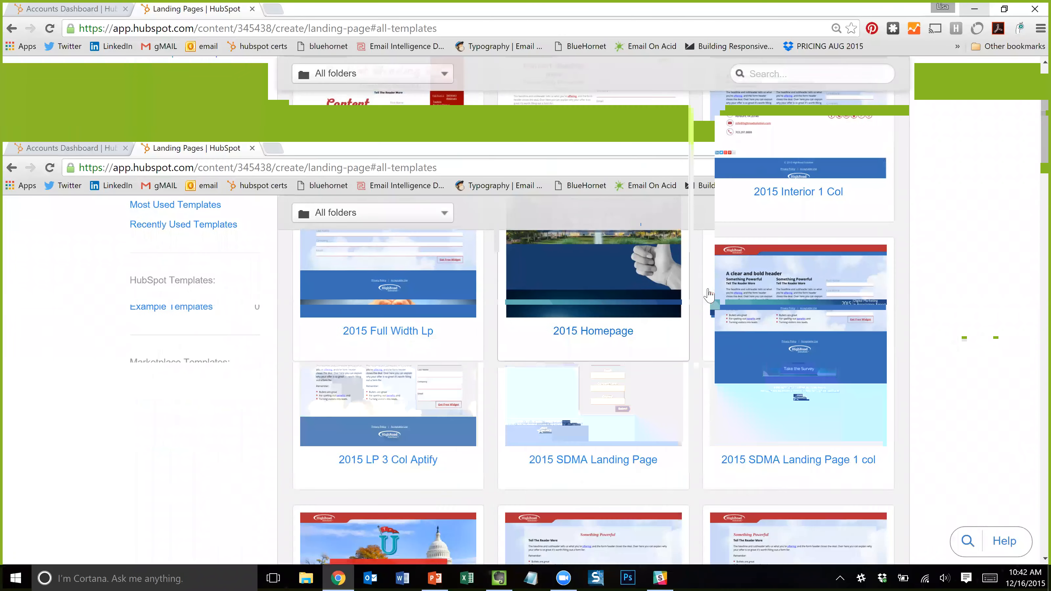
scroll(586, 253, "down", 6)
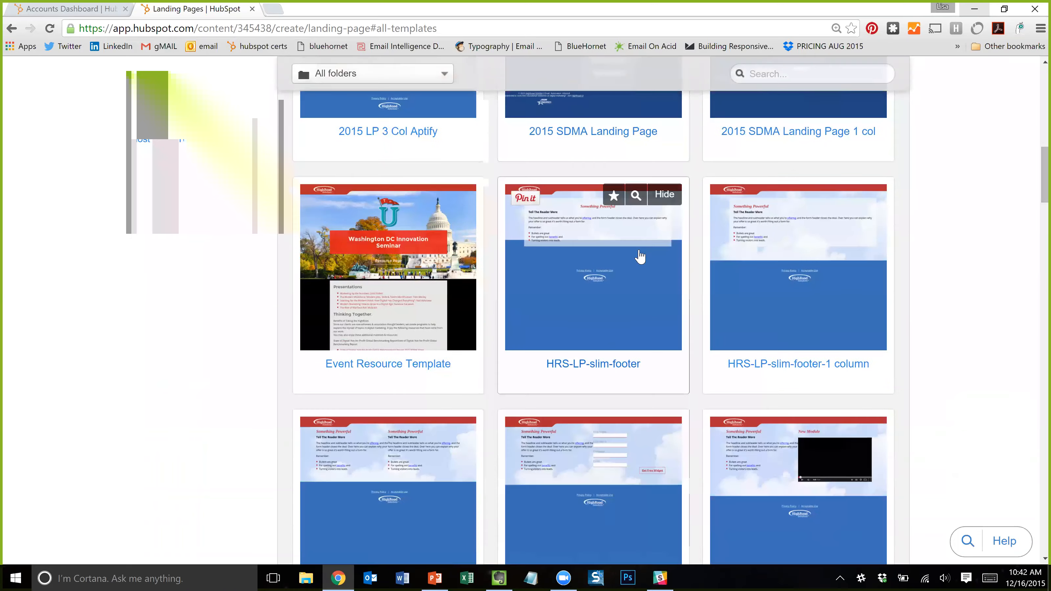
scroll(612, 347, "down", 3)
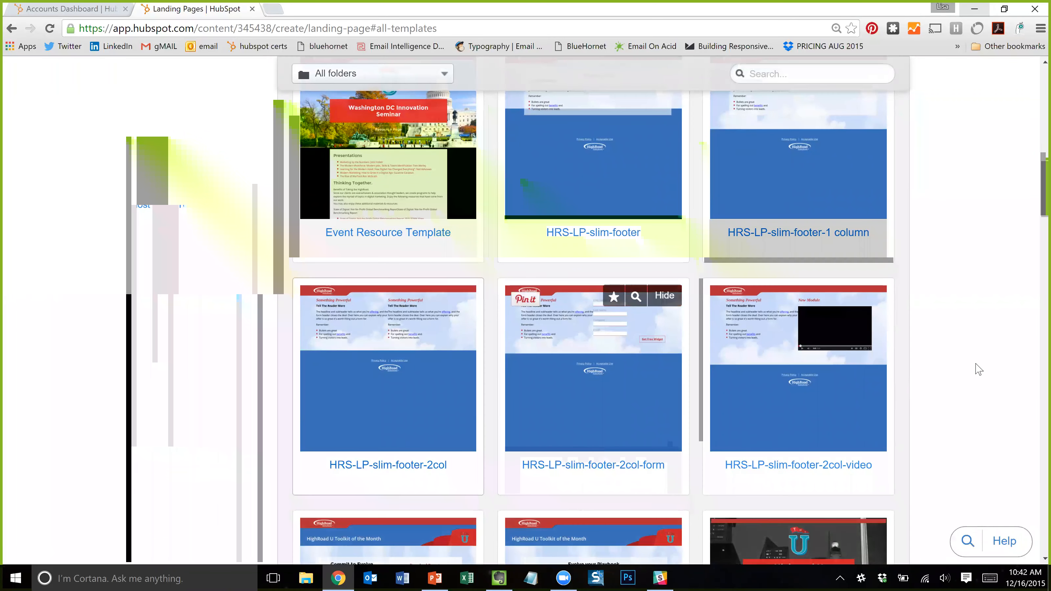
scroll(980, 368, "down", 6)
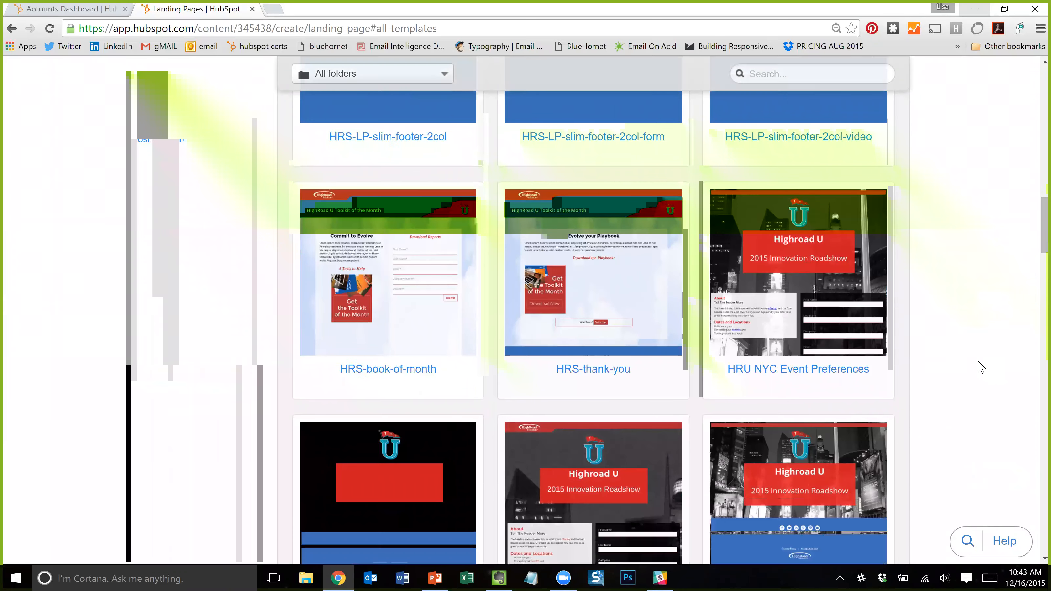
scroll(980, 367, "down", 3)
scroll(980, 367, "down", 7)
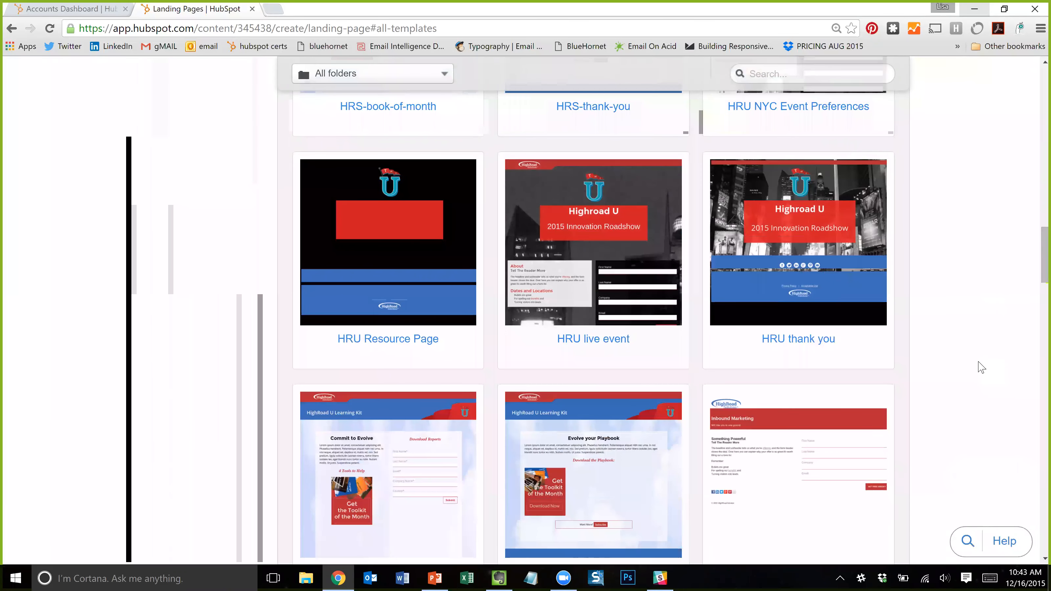
scroll(981, 368, "down", 3)
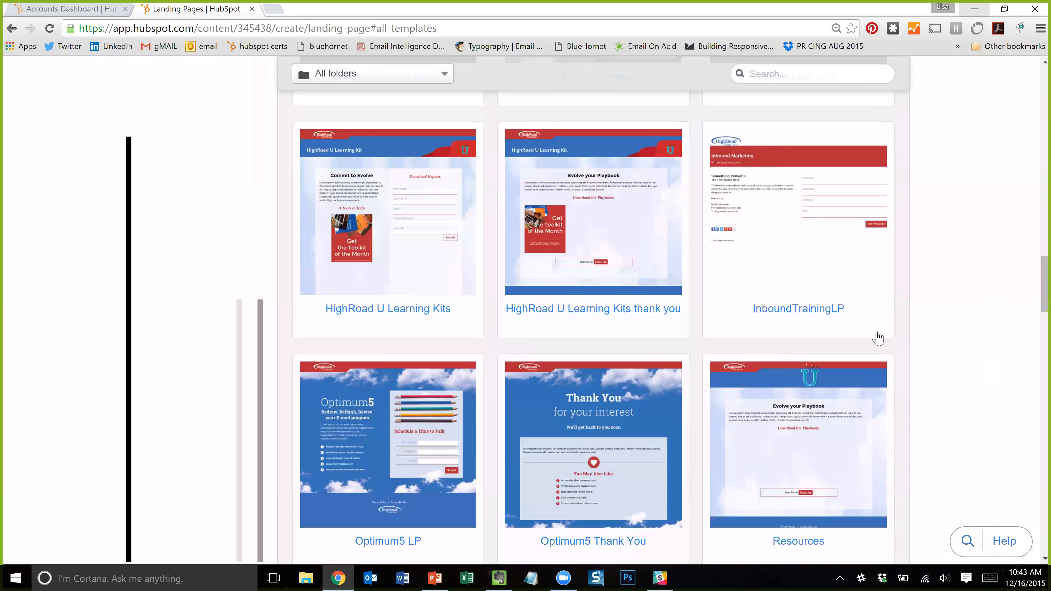
scroll(613, 364, "down", 3)
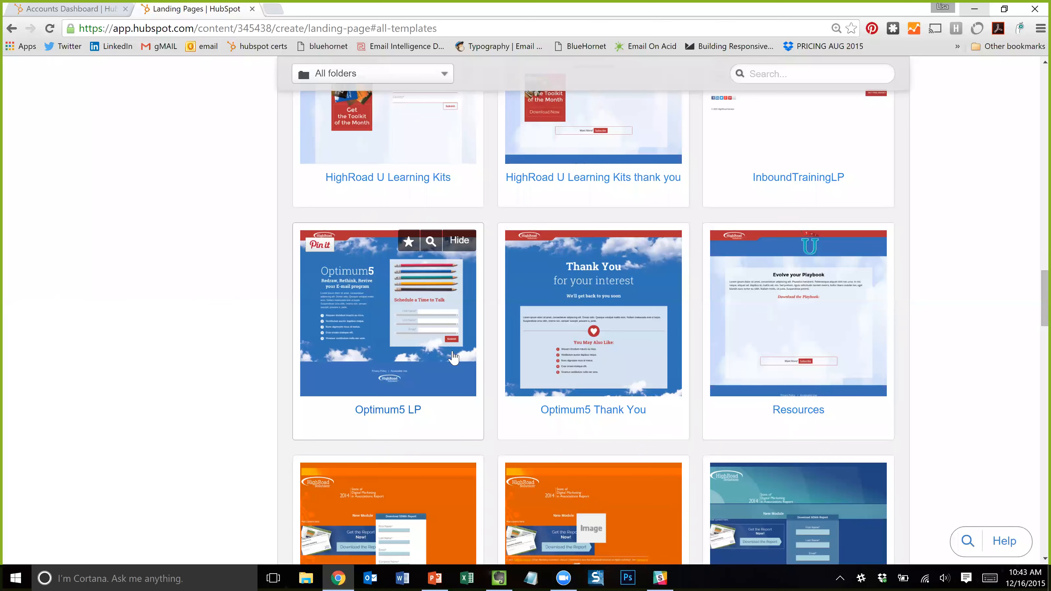
scroll(682, 356, "down", 6)
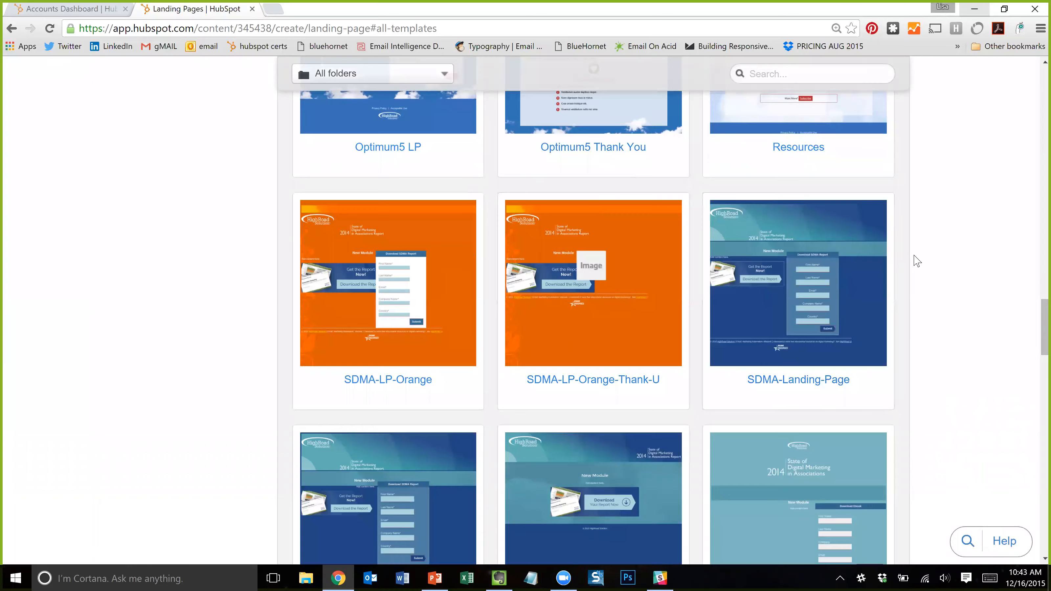
scroll(915, 260, "down", 2)
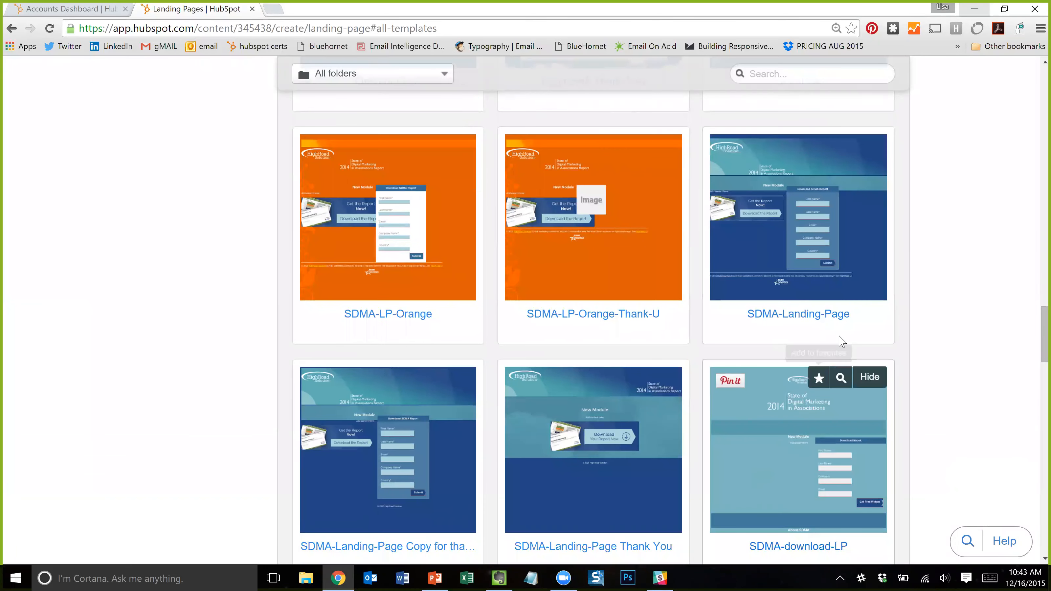
scroll(943, 225, "down", 8)
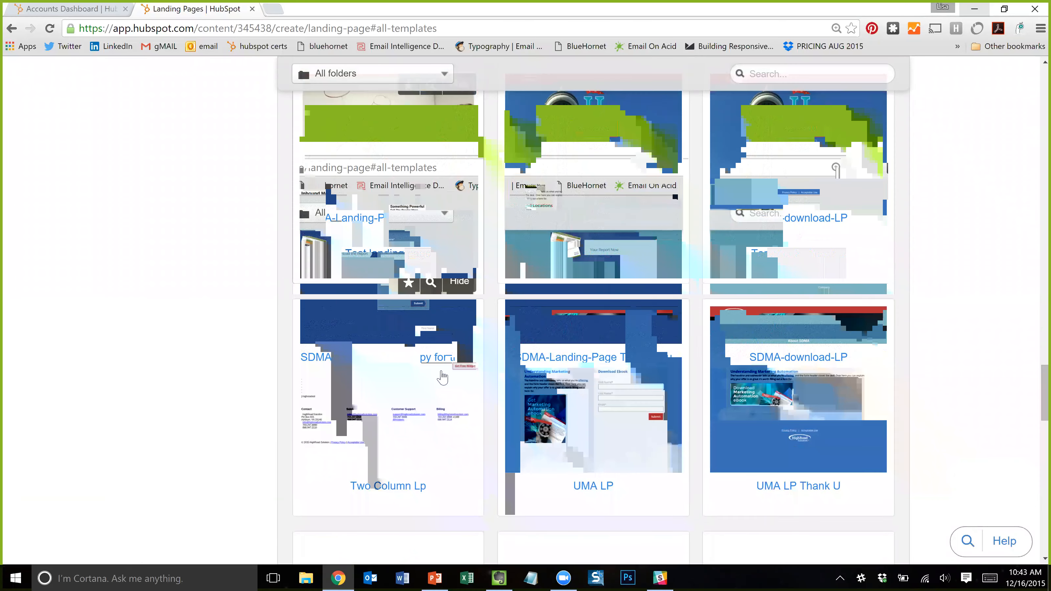
scroll(393, 443, "down", 5)
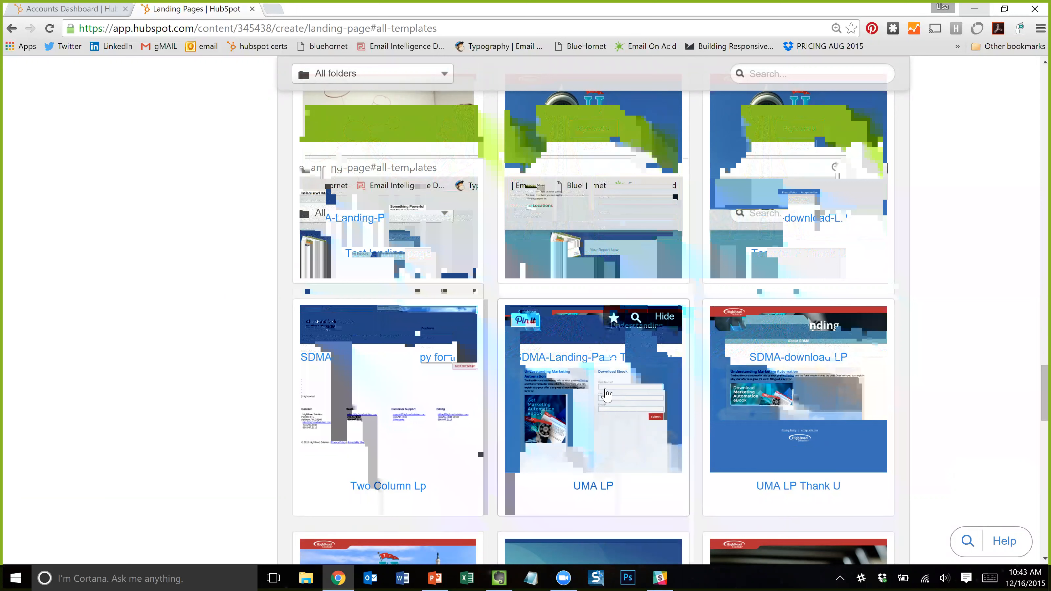
- Create a page named 'Landing Page Demo' from the UMA LP template
left_click(608, 398)
left_click(579, 514)
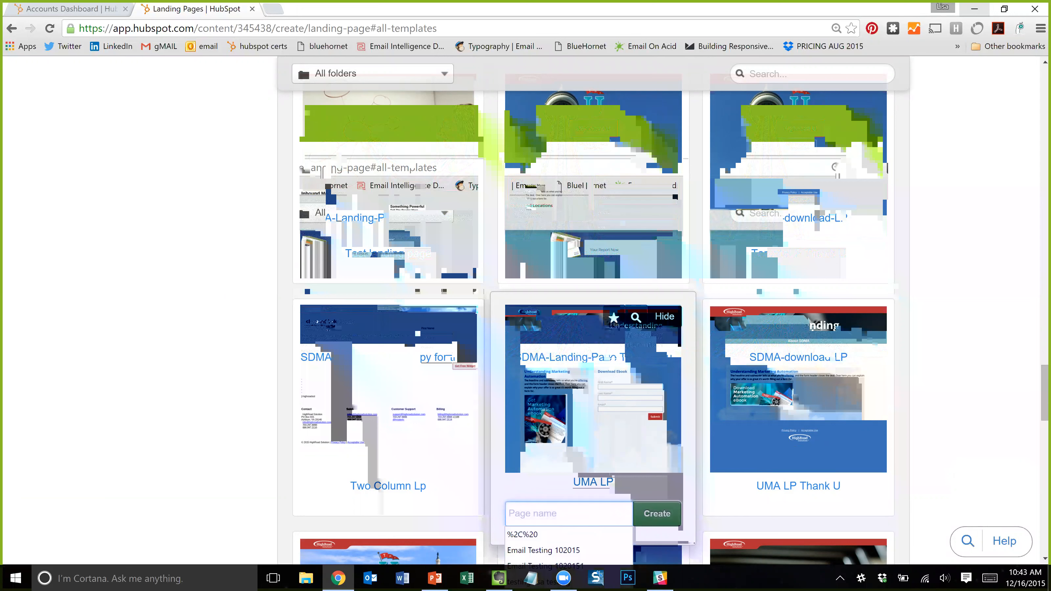
type("Landi")
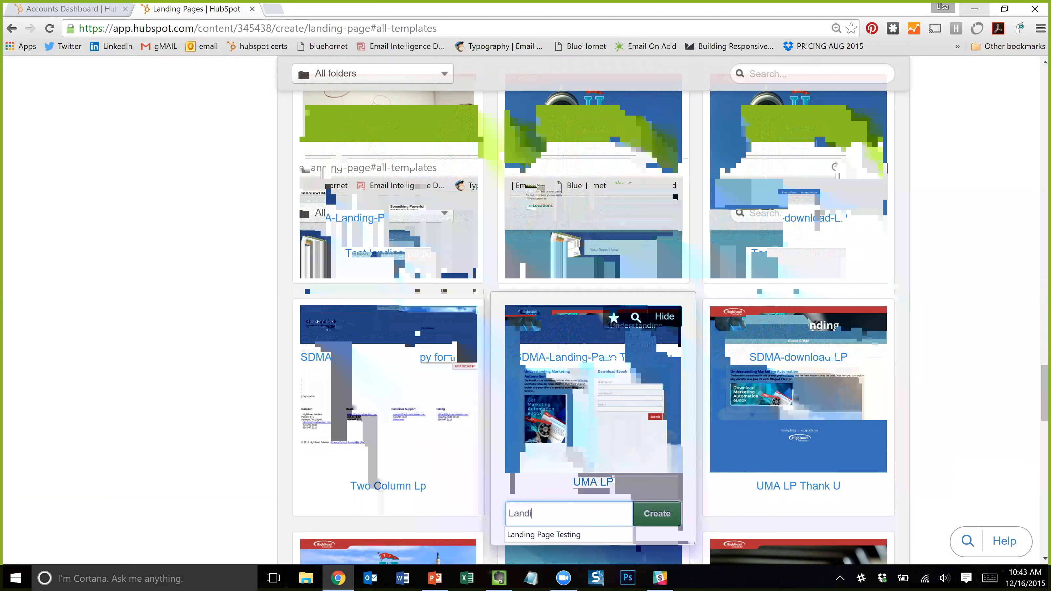
type("ng Page Demo")
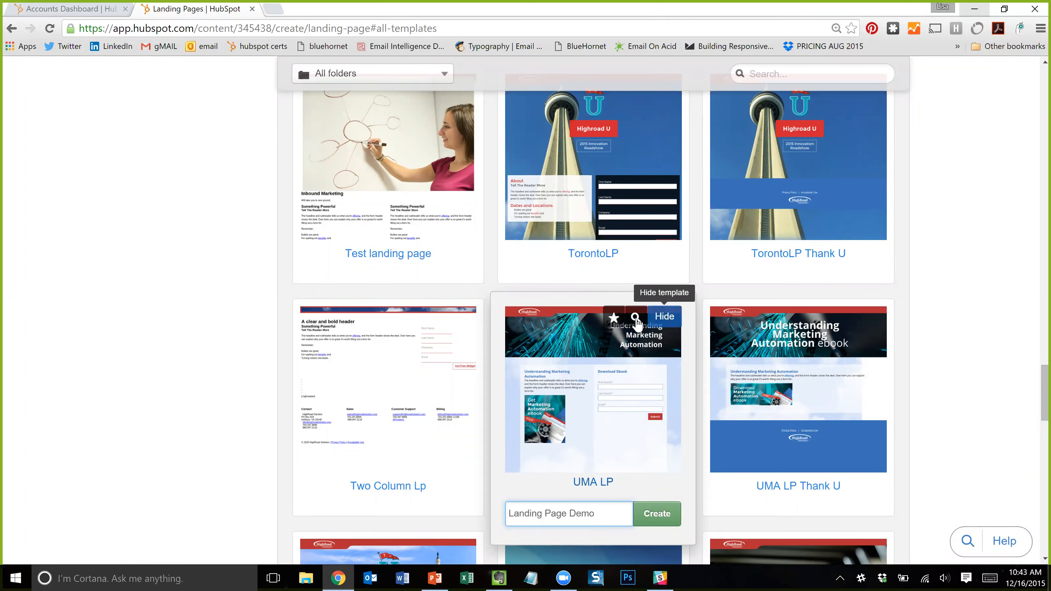
left_click(659, 518)
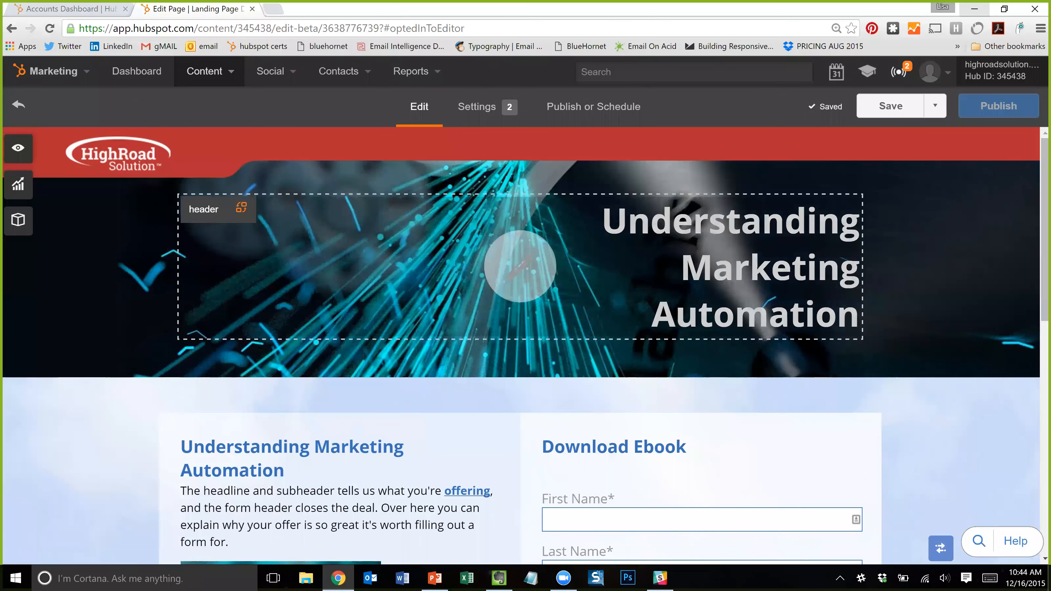
- Select the hero headline text and replace it with 'Testing'
left_click(520, 266)
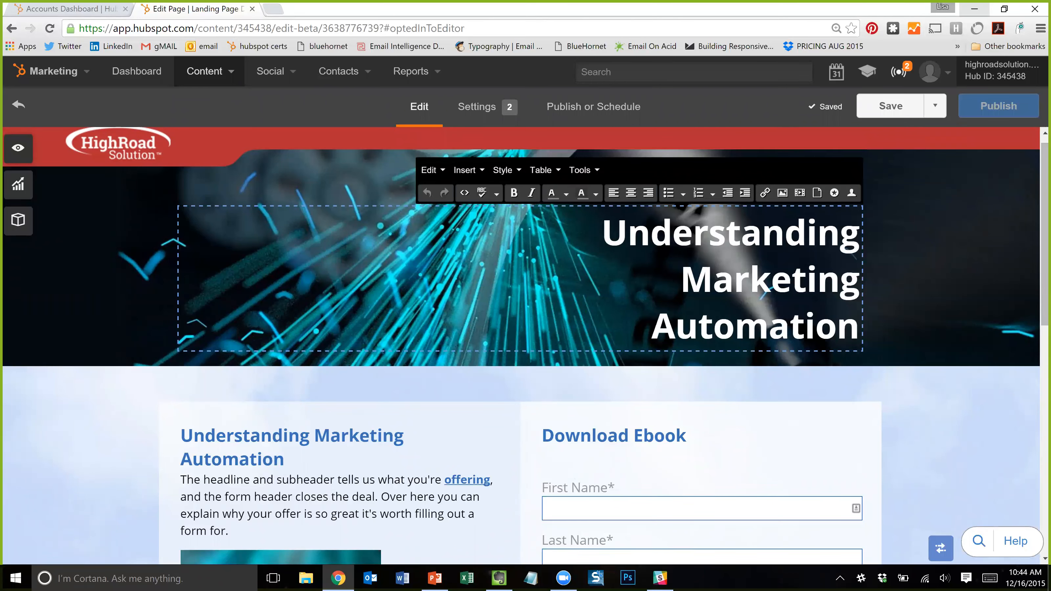
left_click_drag(601, 232, 657, 370)
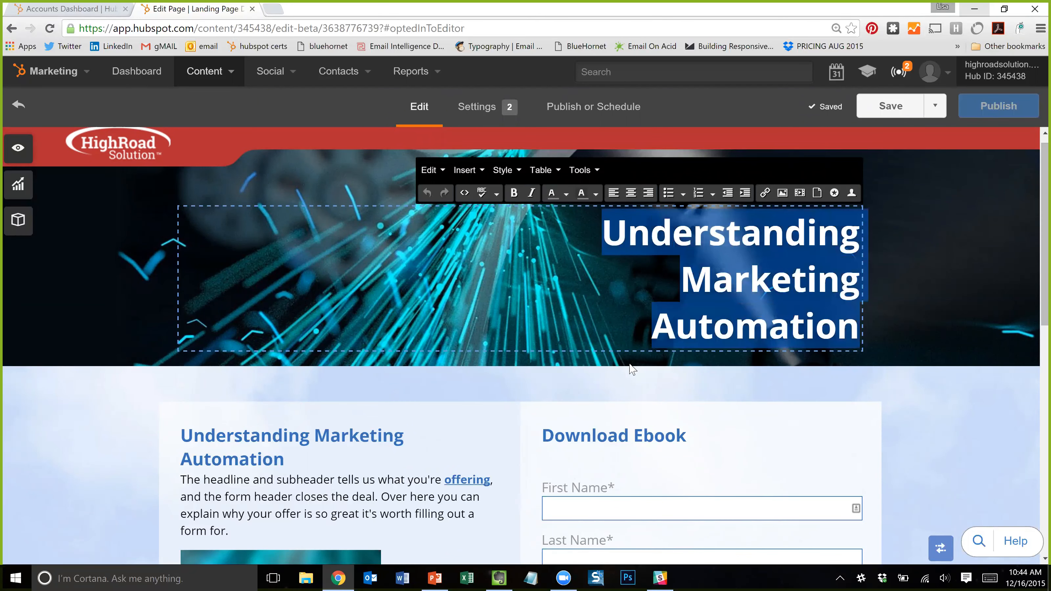
type("Tsti")
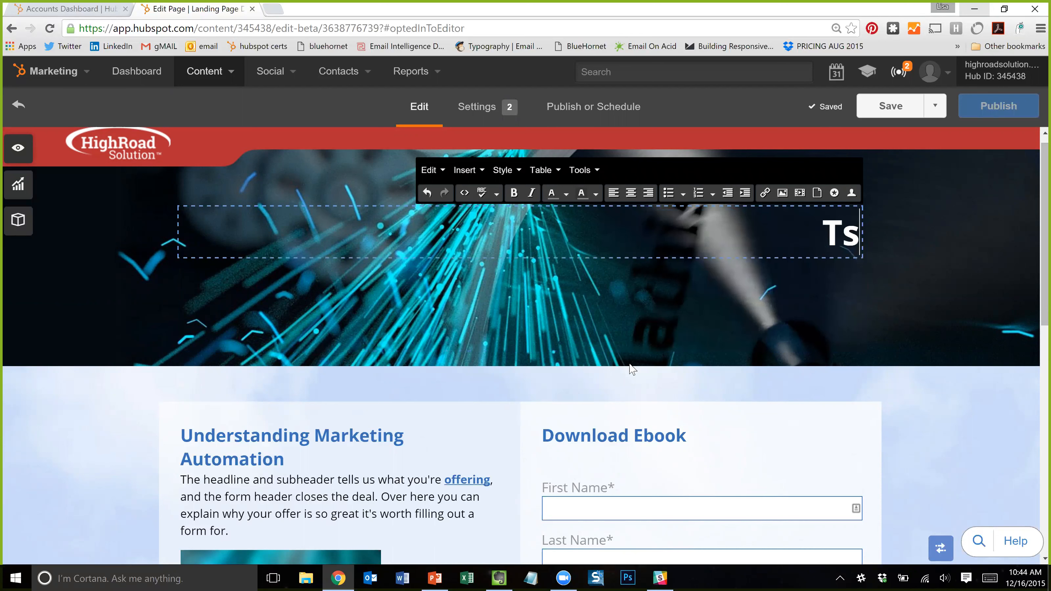
key("BackSpace")
key("BackSpace")
key("BackSpace")
type("esting For Demo\\")
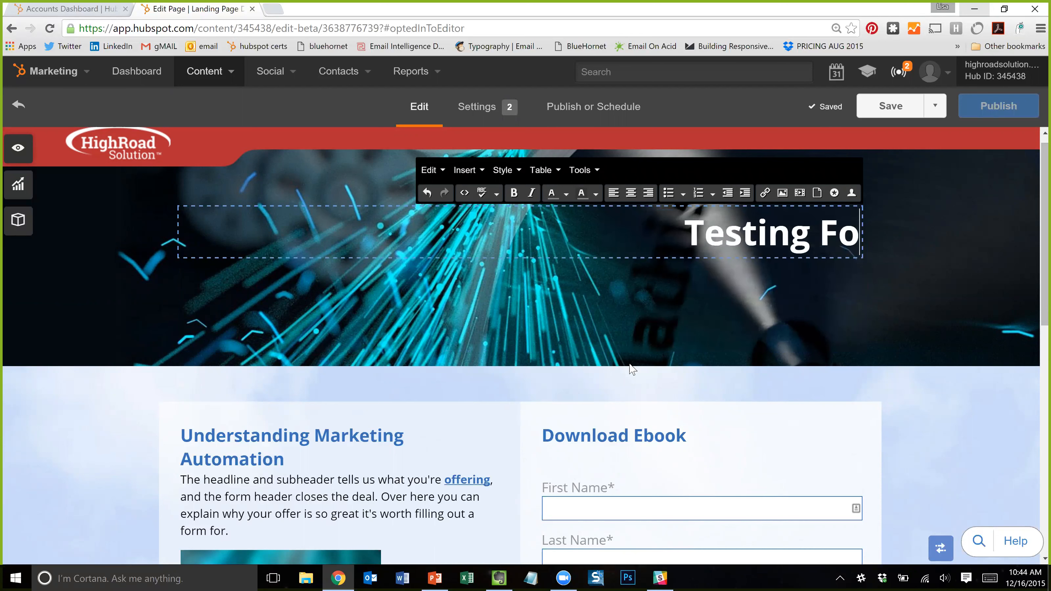
key("BackSpace")
key("BackSpace")
key("BackSpace")
key("BackSpace")
key("BackSpace")
key("BackSpace")
key("BackSpace")
key("BackSpace")
key("BackSpace")
key("BackSpace")
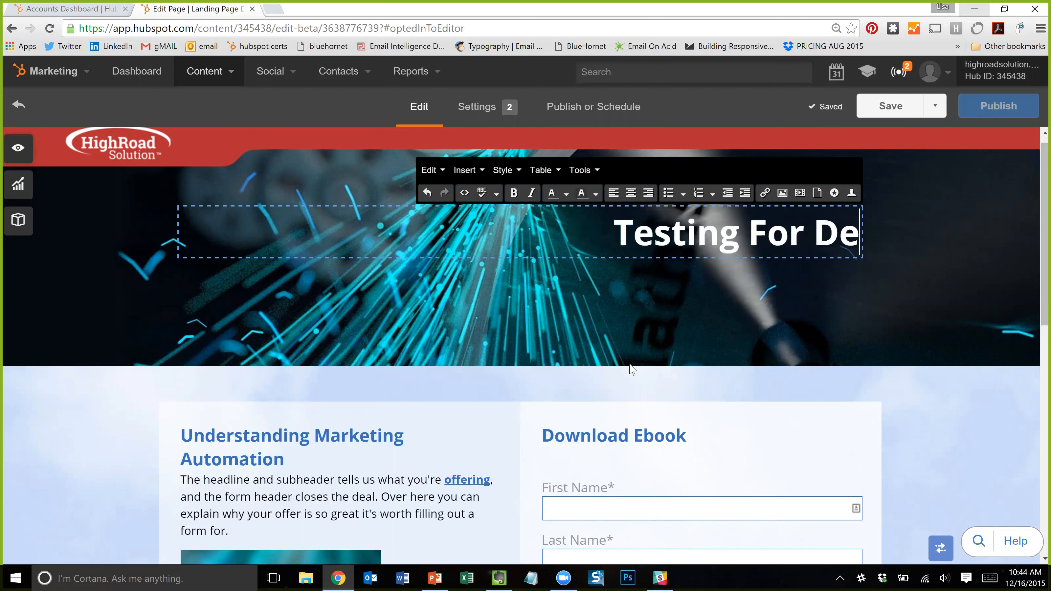
key("BackSpace")
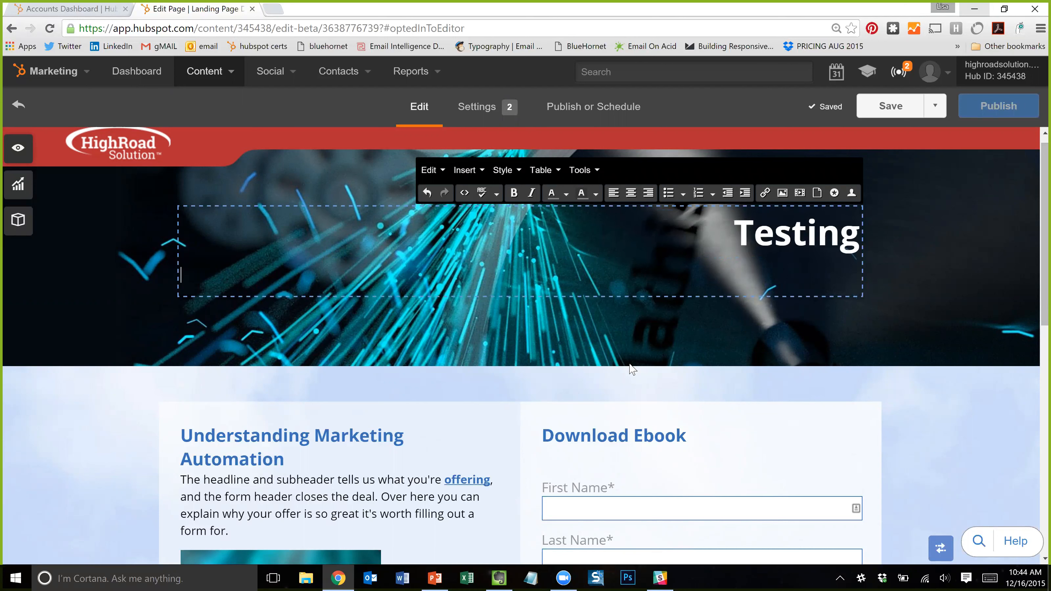
- Add 'For' and 'Demo' as the headline's second and third lines
key("Return")
type("For")
key("Return")
type("F")
key("BackSpace")
type("Demo")
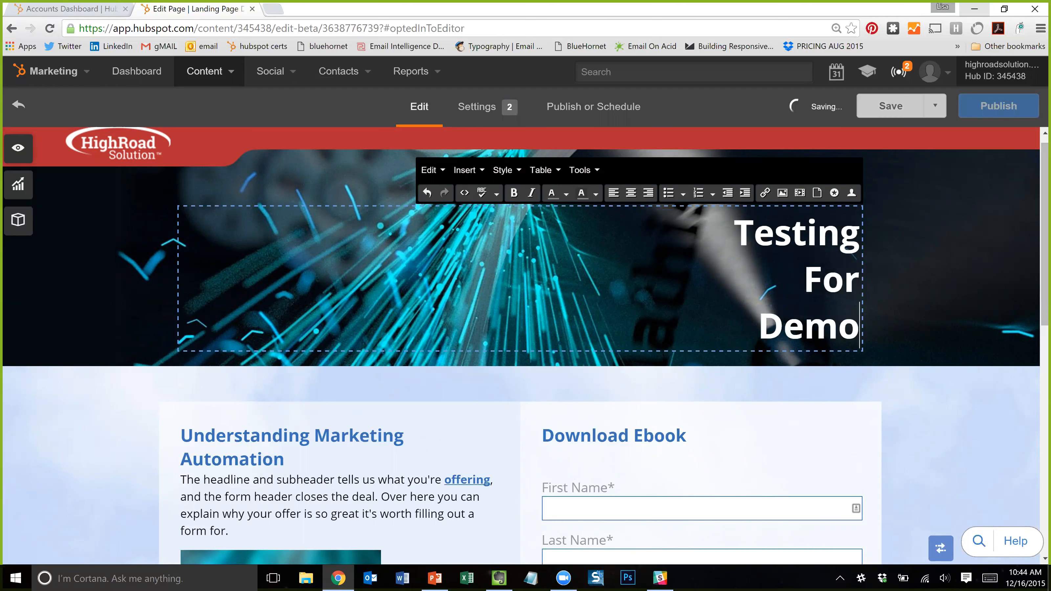
left_click(308, 482)
scroll(322, 434, "down", 4)
scroll(322, 434, "up", 1)
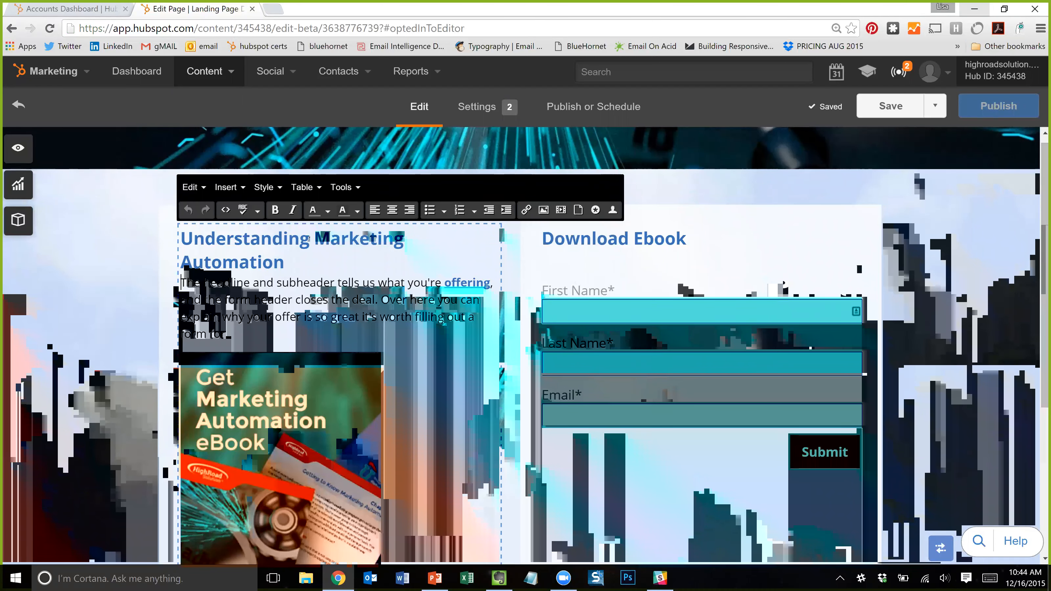
- Inspect the Download Ebook heading and form settings, then return to the page header
left_click(644, 239)
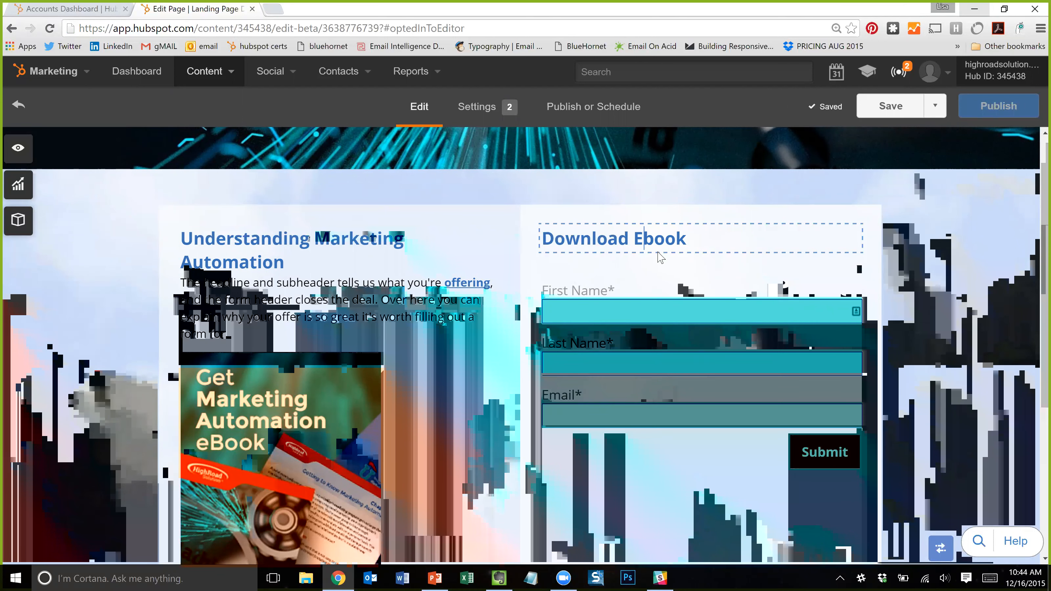
left_click(657, 298)
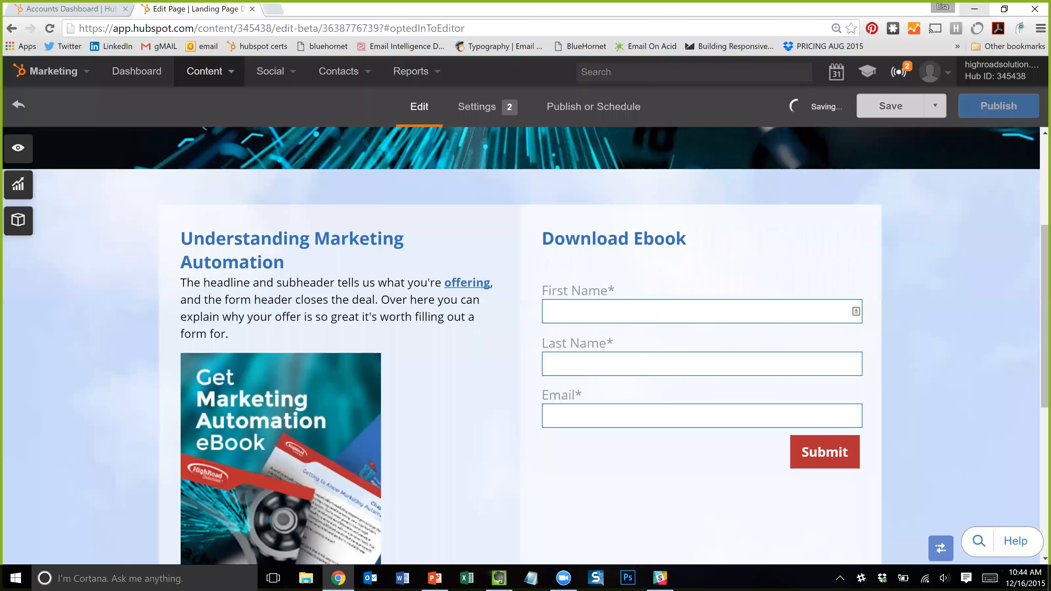
left_click(774, 452)
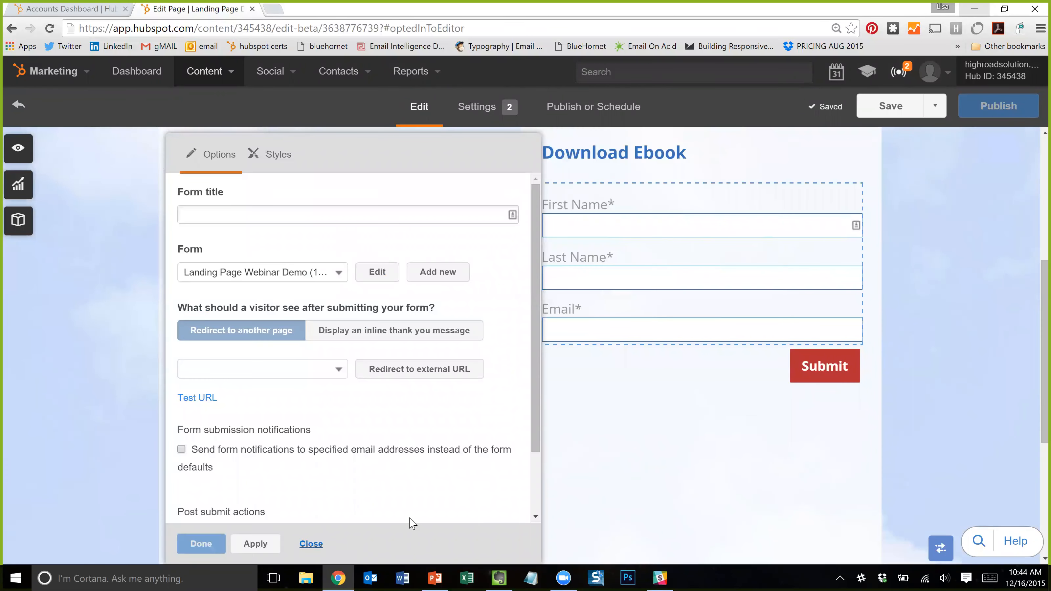
mouse_move(796, 343)
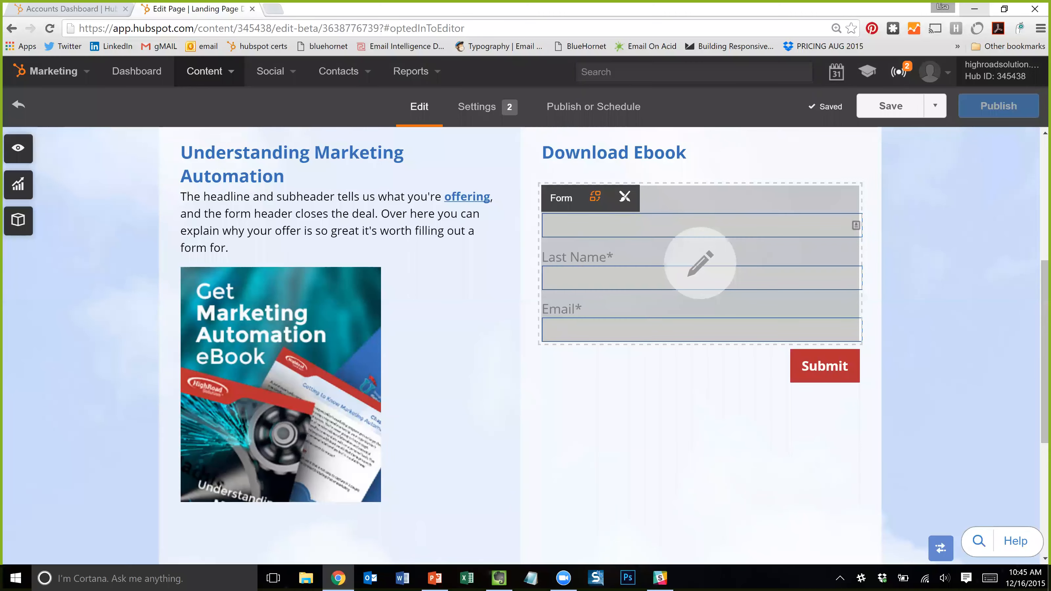
scroll(785, 387, "down", 2)
scroll(760, 293, "up", 3)
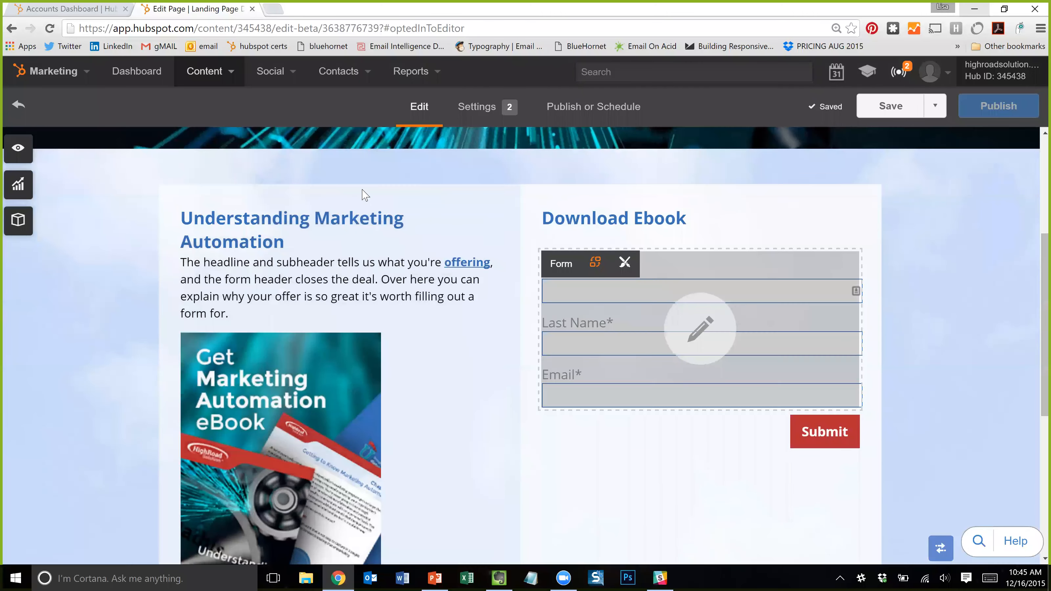
scroll(366, 194, "up", 5)
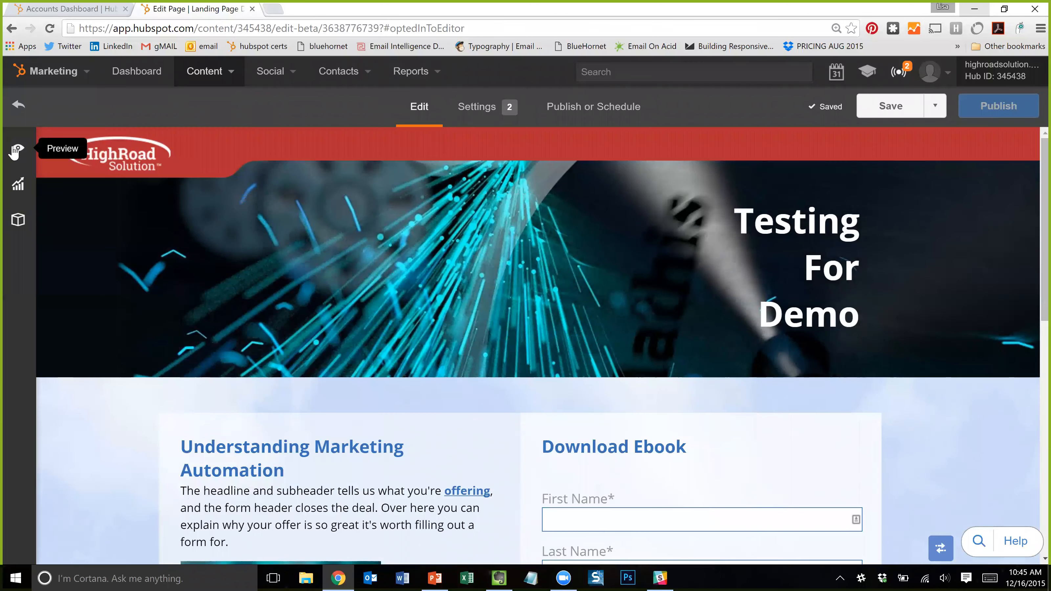
- Preview the landing page in a landscape phone frame and scroll through it
left_click(18, 149)
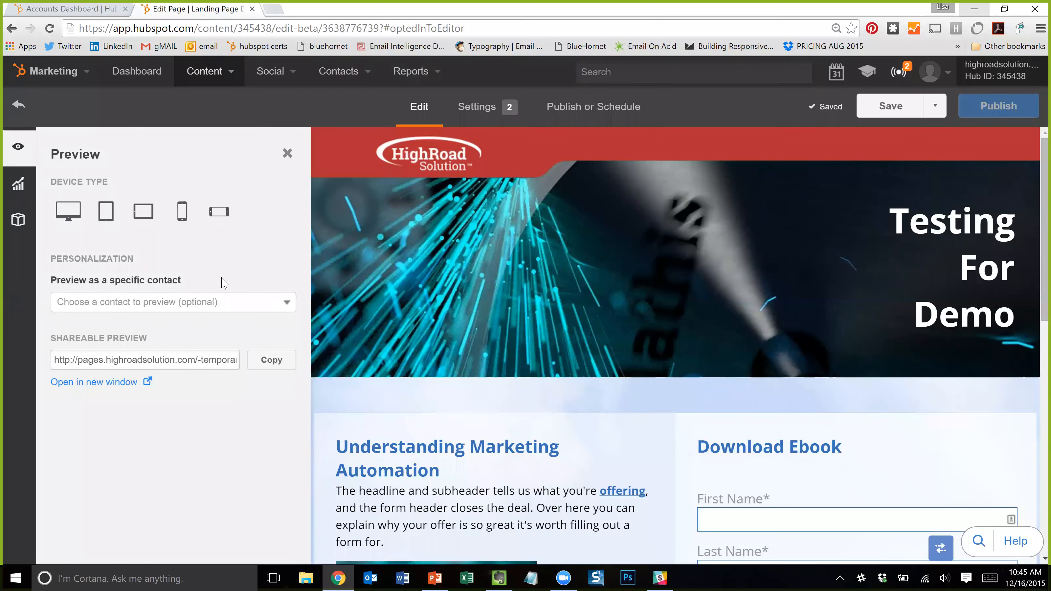
left_click(218, 211)
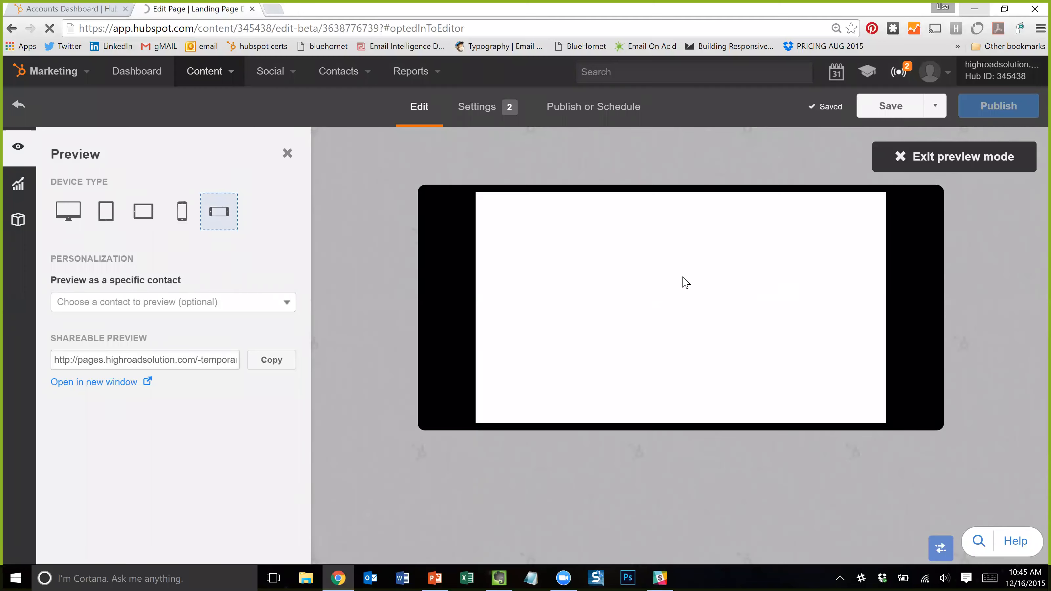
scroll(682, 276, "down", 5)
scroll(682, 284, "down", 5)
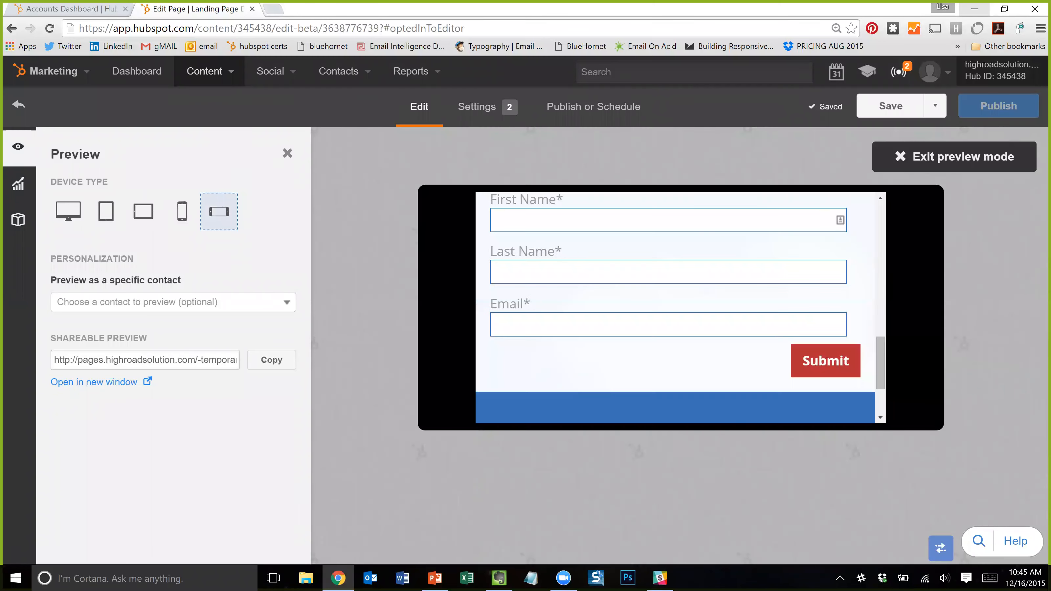
scroll(692, 305, "up", 10)
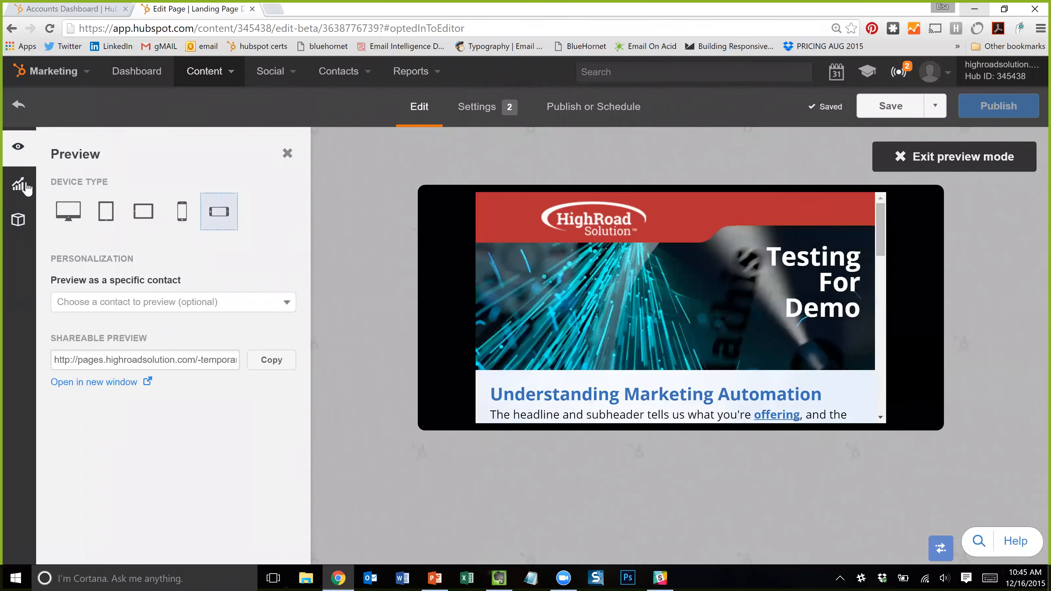
- Set 'marketing automation' as the target keyword, then view the Basic Info settings
left_click(18, 183)
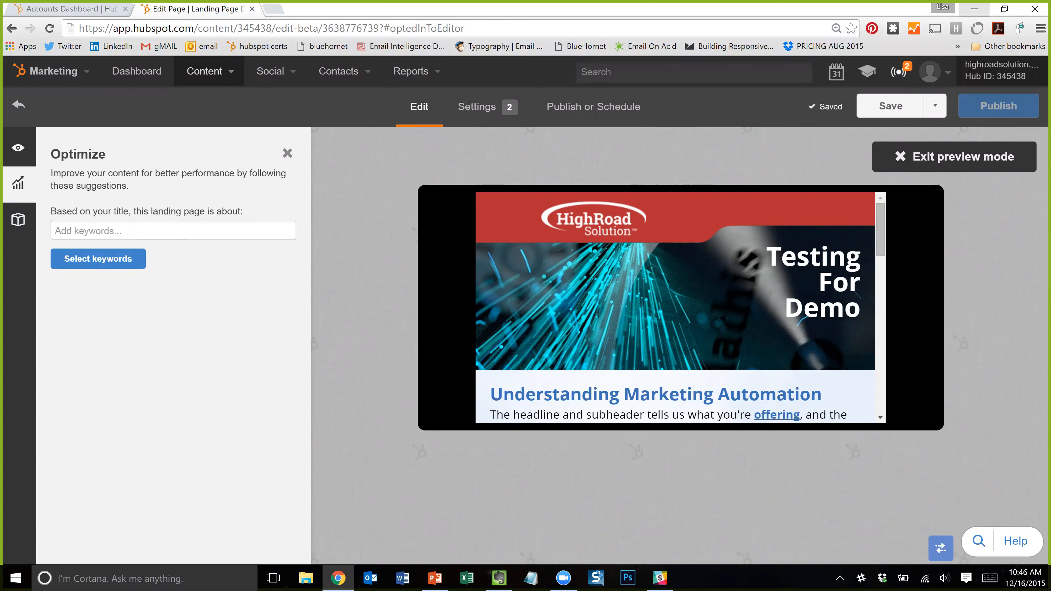
left_click(169, 233)
type("marketin")
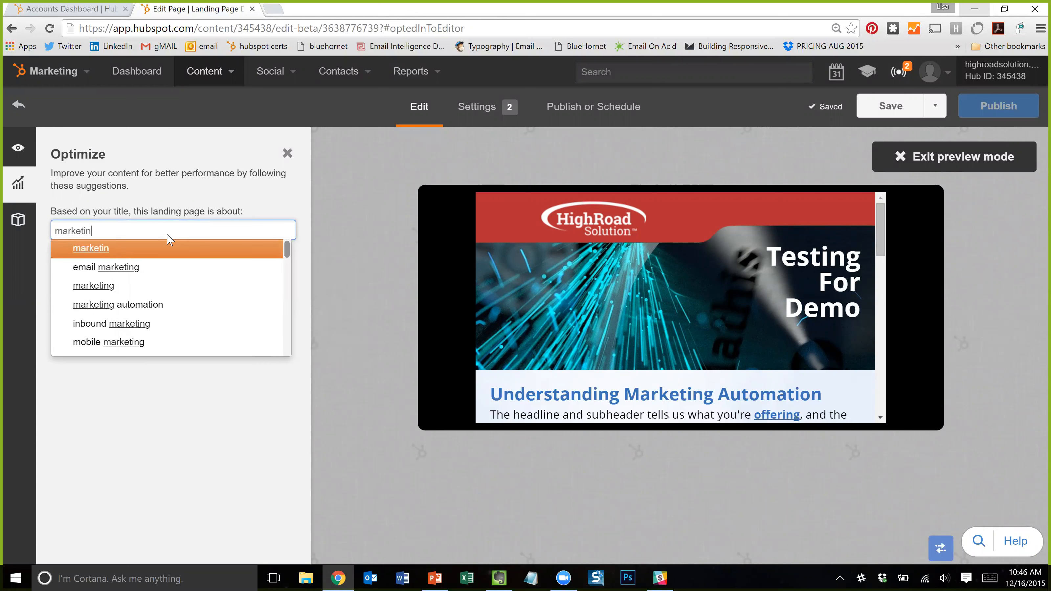
key("Down")
key("Down")
key("Down")
key("Return")
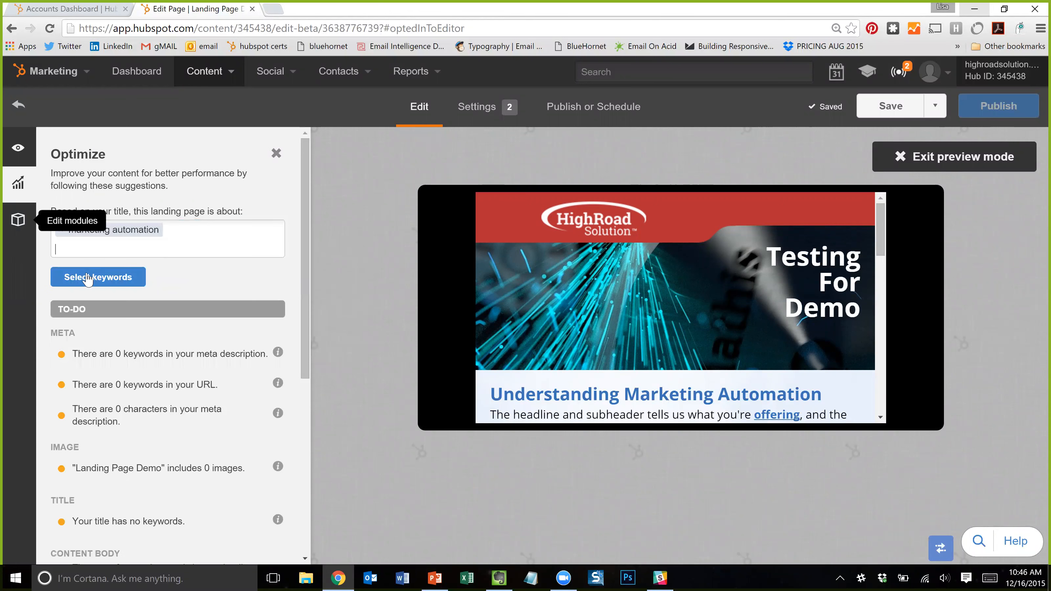
left_click(226, 354)
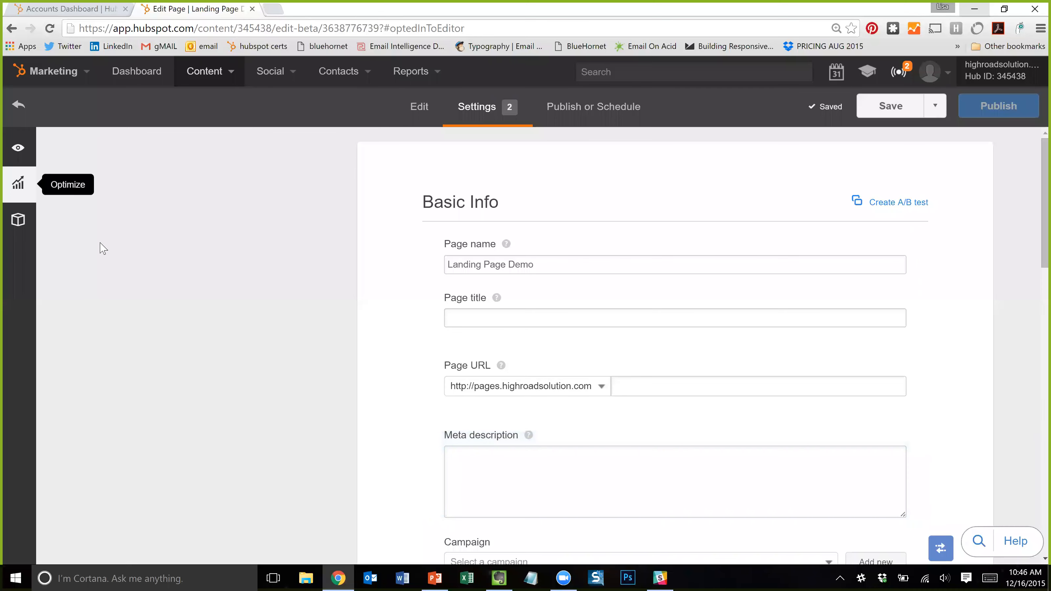
- Show the Optimize suggestions alongside the page on the Edit tab
left_click(18, 185)
left_click(19, 189)
left_click(19, 189)
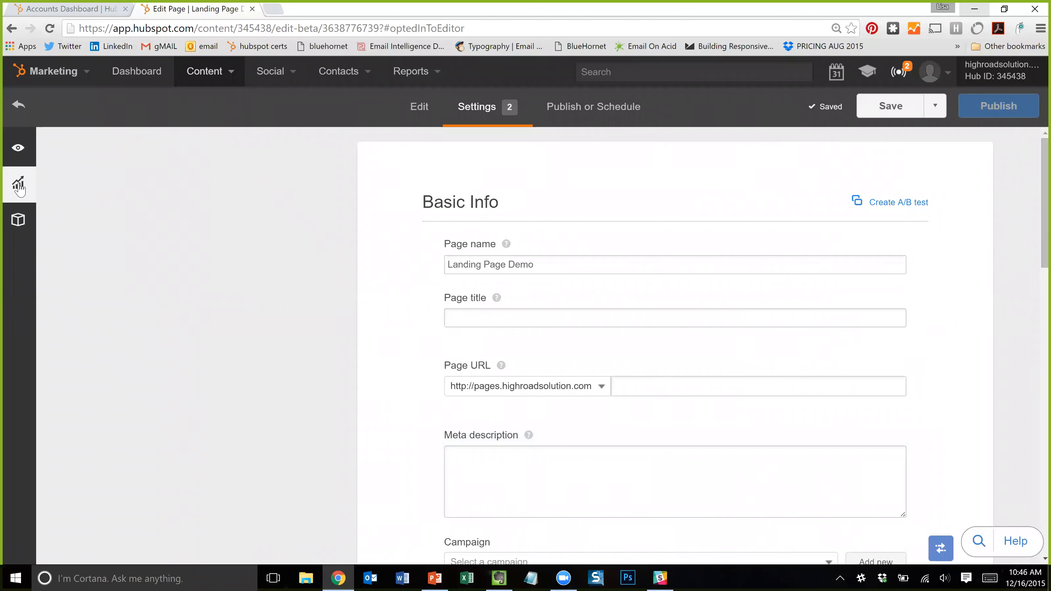
left_click(421, 109)
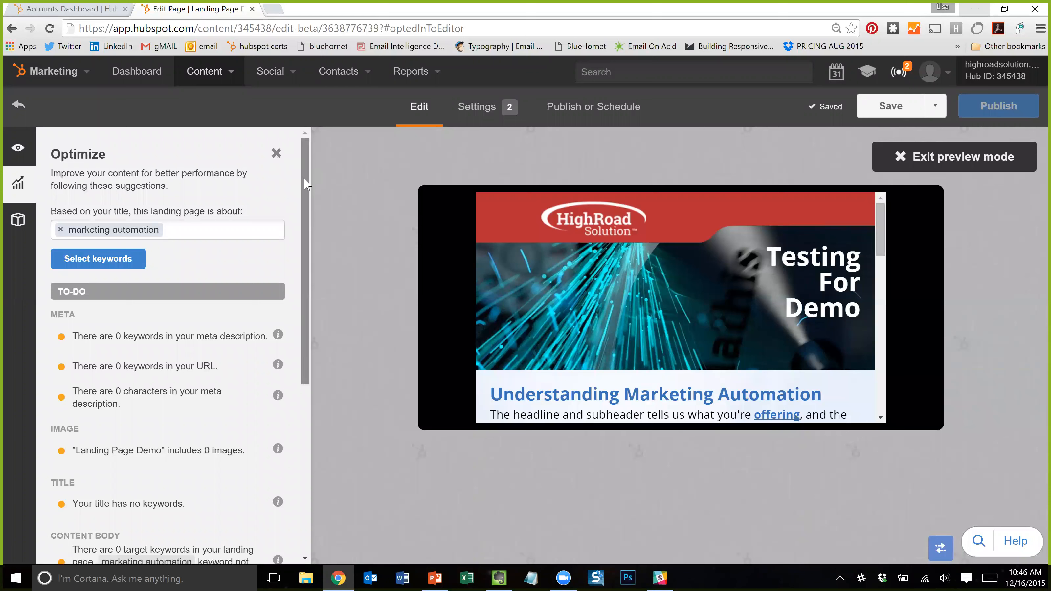
- Read through the TO-DO and Smart Content suggestions, then close the Optimize panel
scroll(307, 184, "down", 1)
left_click_drag(306, 184, 305, 204)
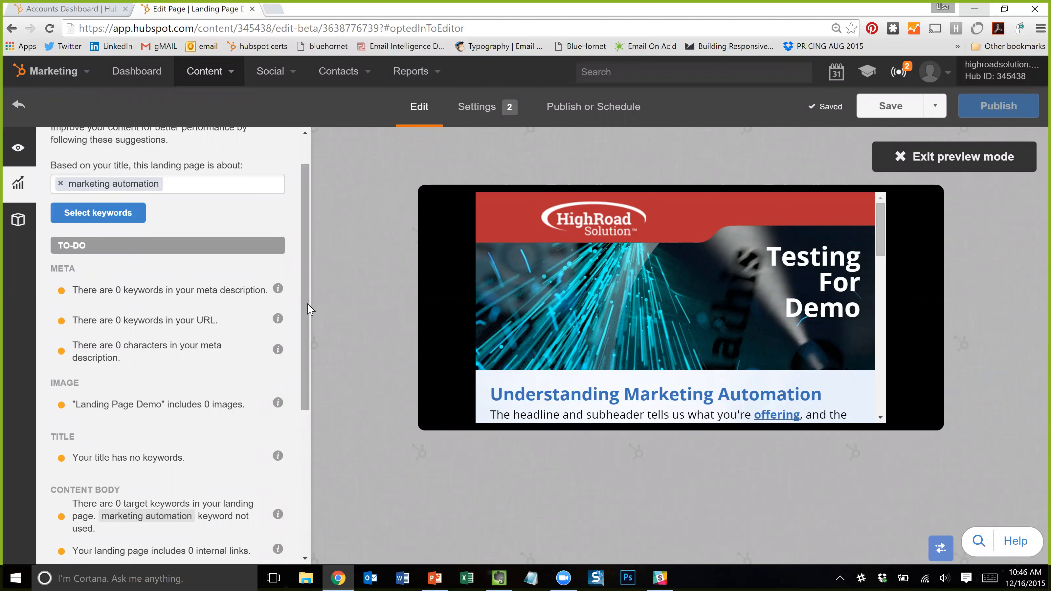
scroll(308, 310, "down", 1)
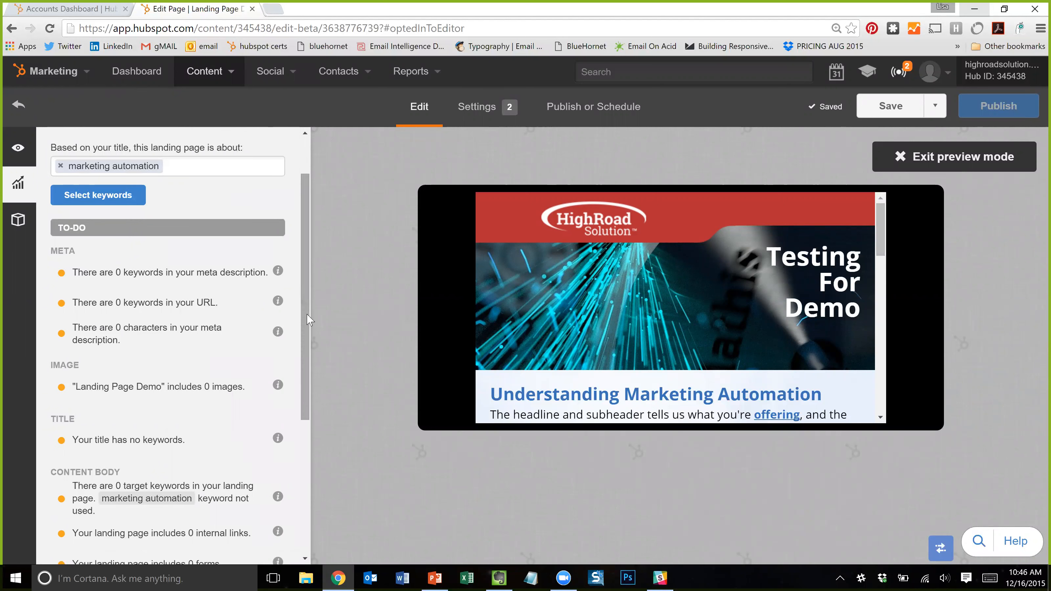
left_click_drag(306, 310, 306, 329)
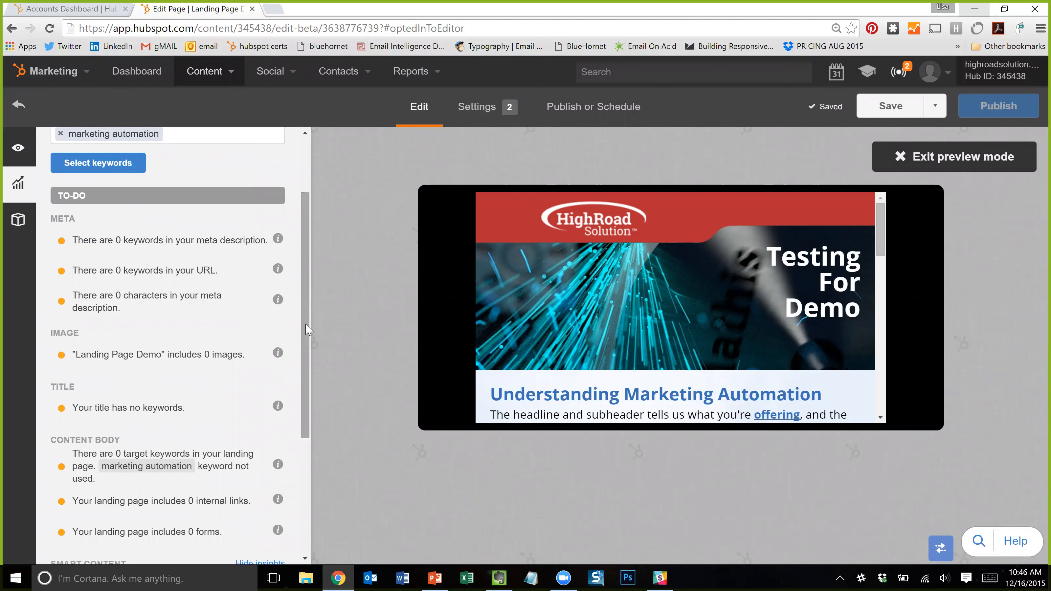
left_click_drag(306, 329, 325, 457)
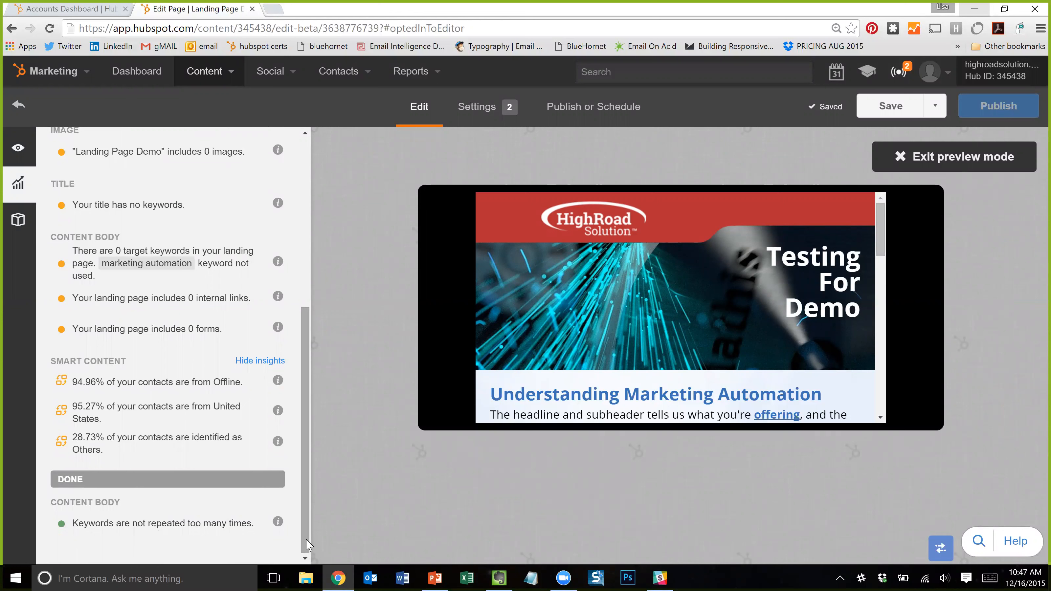
left_click_drag(307, 546, 342, 331)
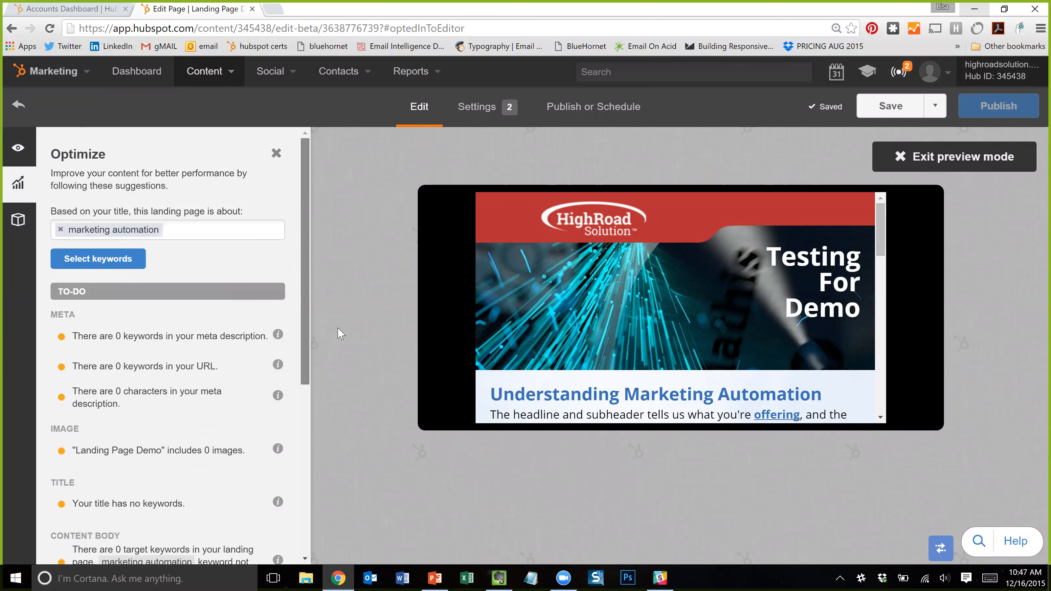
left_click(277, 154)
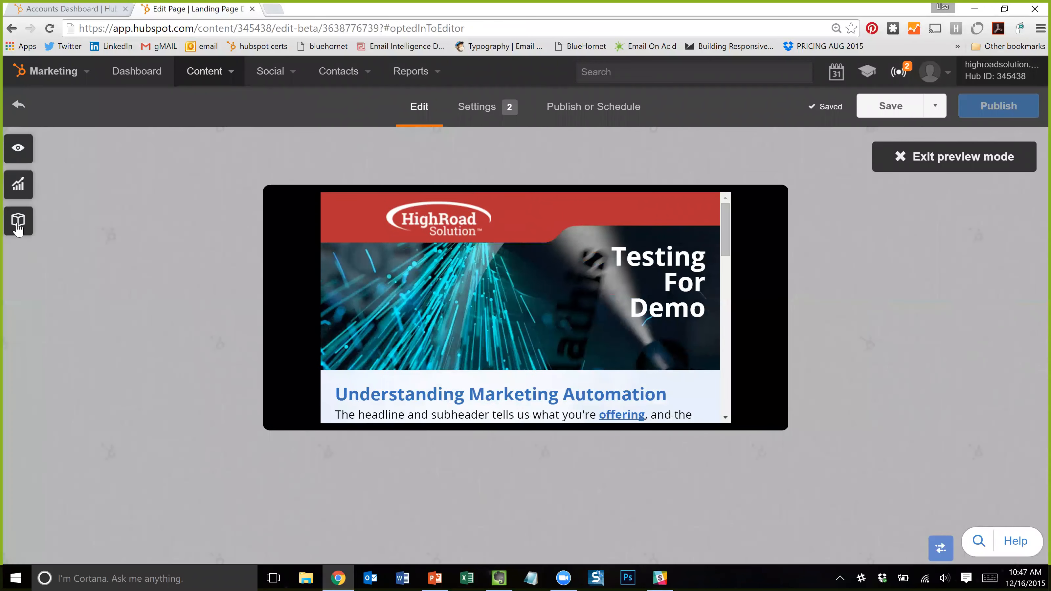
- Review the list of editable modules, close it, and switch to the page Settings
left_click(16, 227)
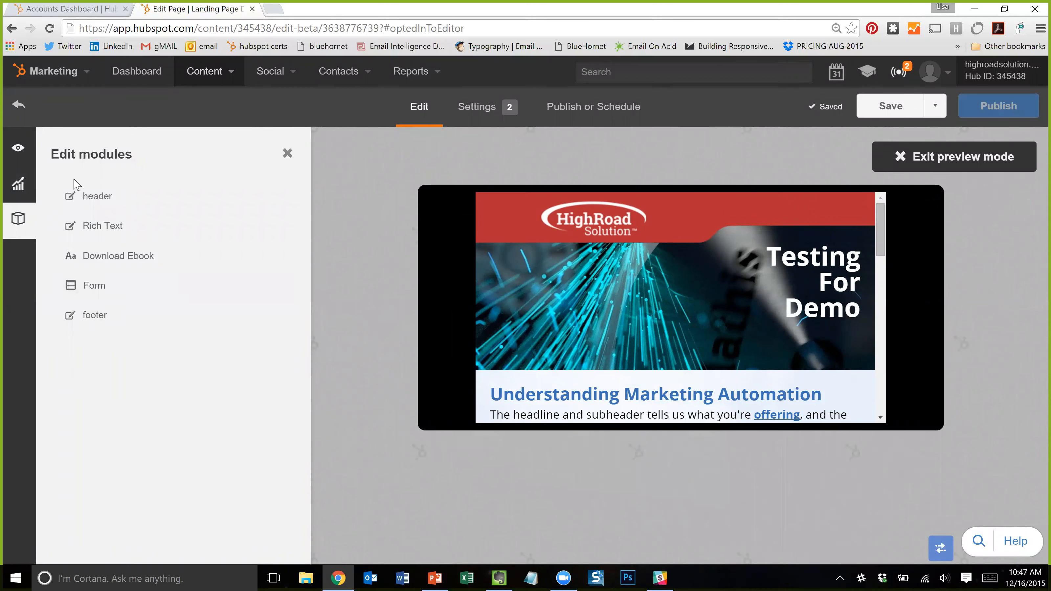
left_click(288, 154)
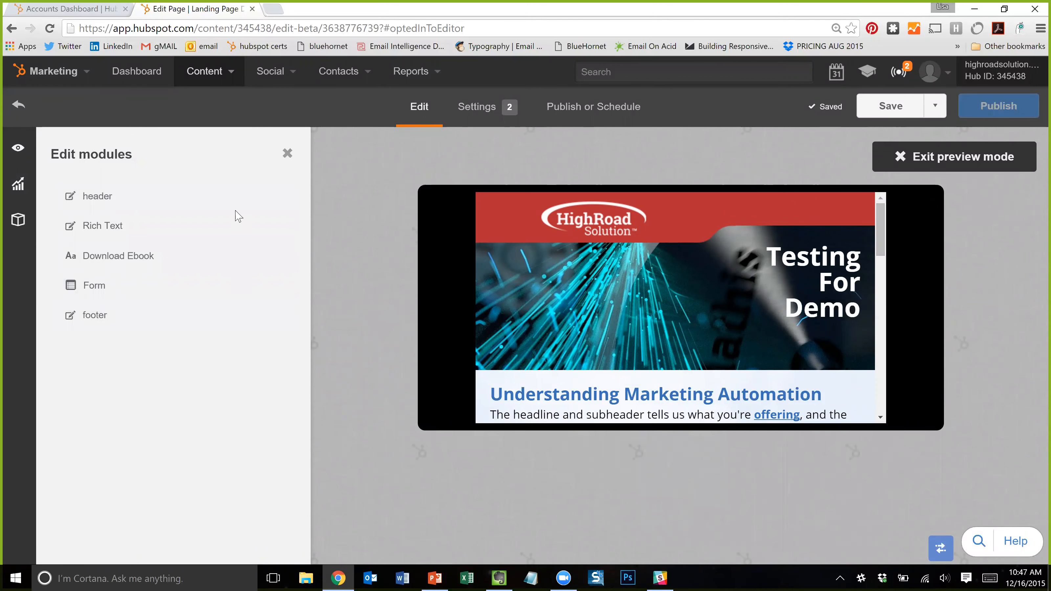
left_click(475, 116)
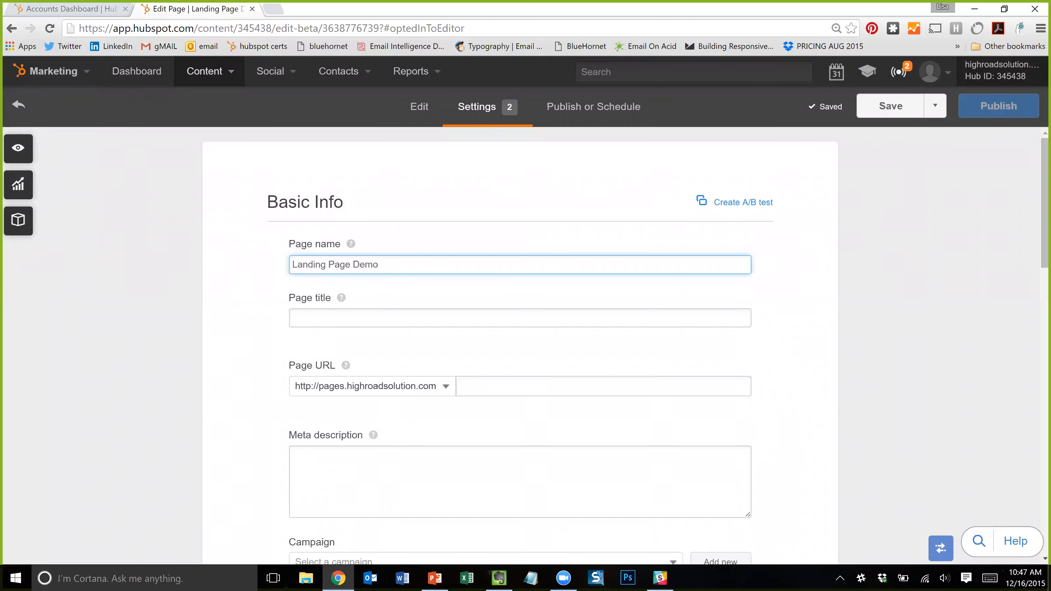
- Step through Page title, Page URL and Meta description, leaving all three empty
mouse_move(349, 245)
left_click(344, 315)
mouse_move(342, 299)
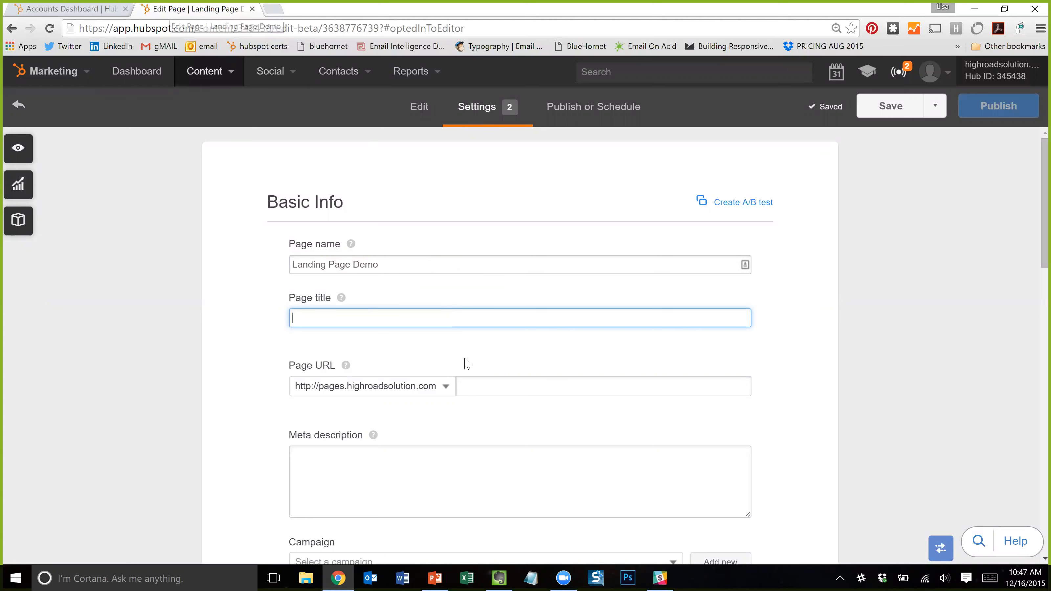
left_click(538, 386)
left_click(385, 462)
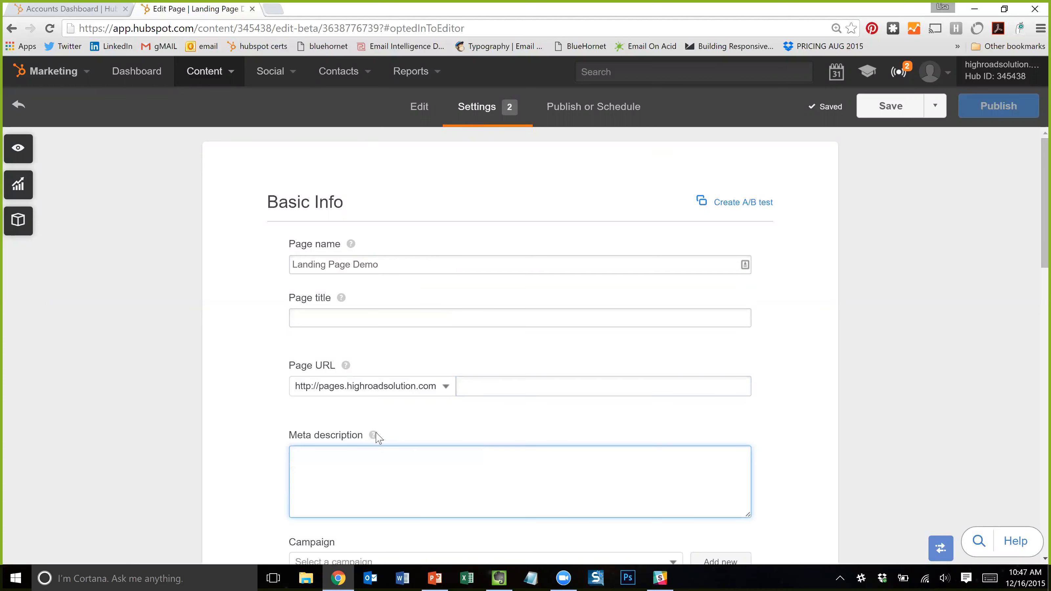
mouse_move(374, 435)
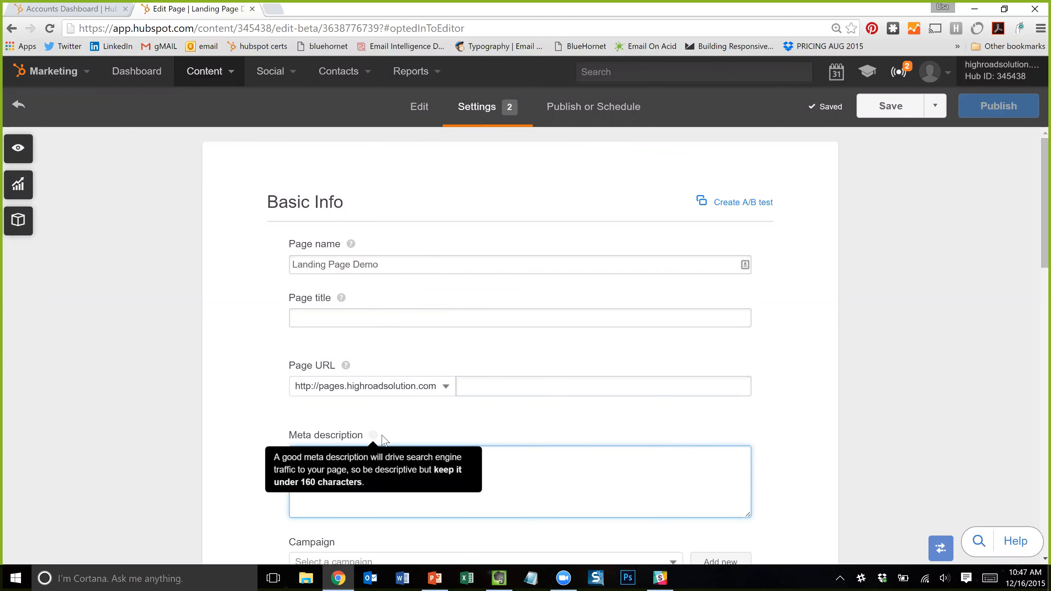
left_click(933, 393)
scroll(817, 386, "down", 3)
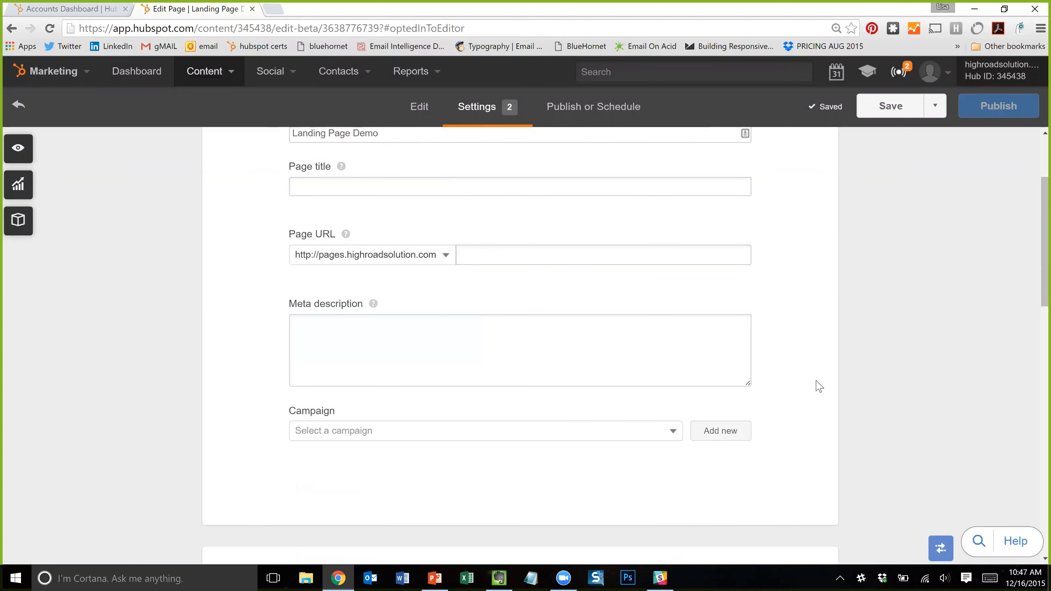
- Choose HighRoad U from the Campaign dropdown
left_click(626, 436)
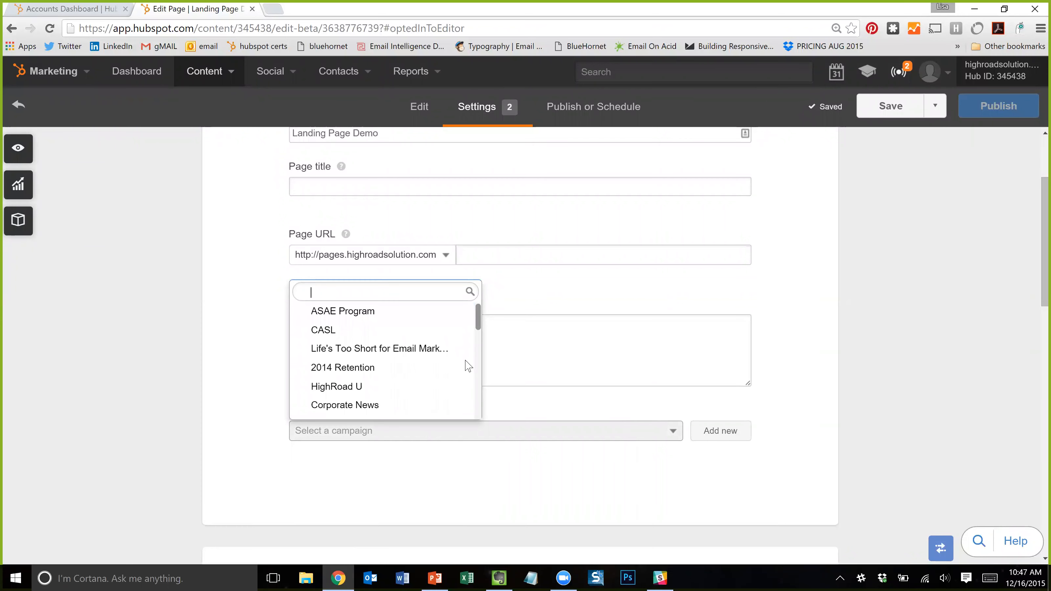
left_click(383, 392)
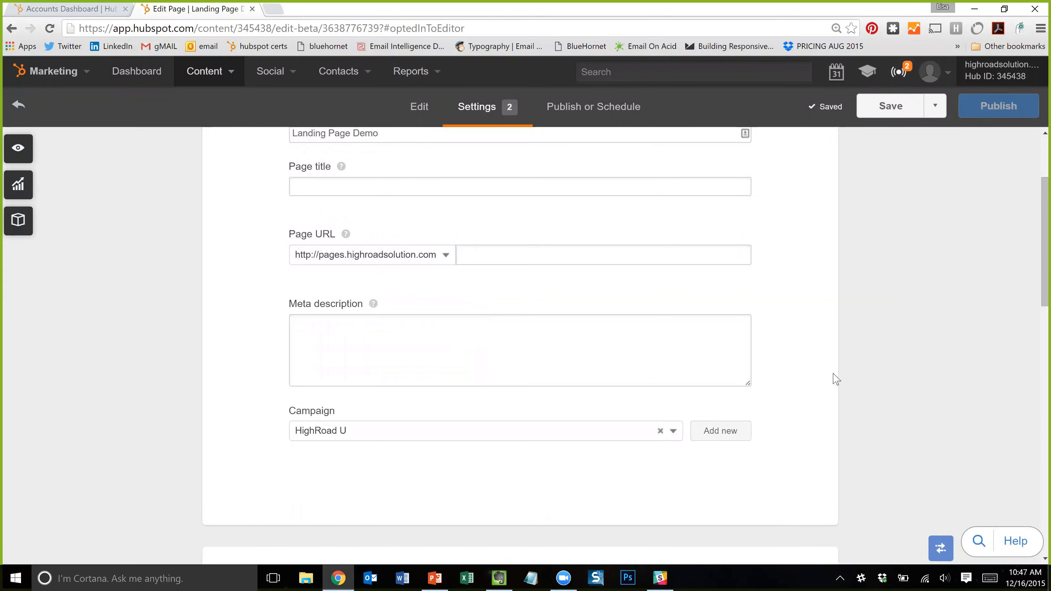
scroll(836, 378, "down", 3)
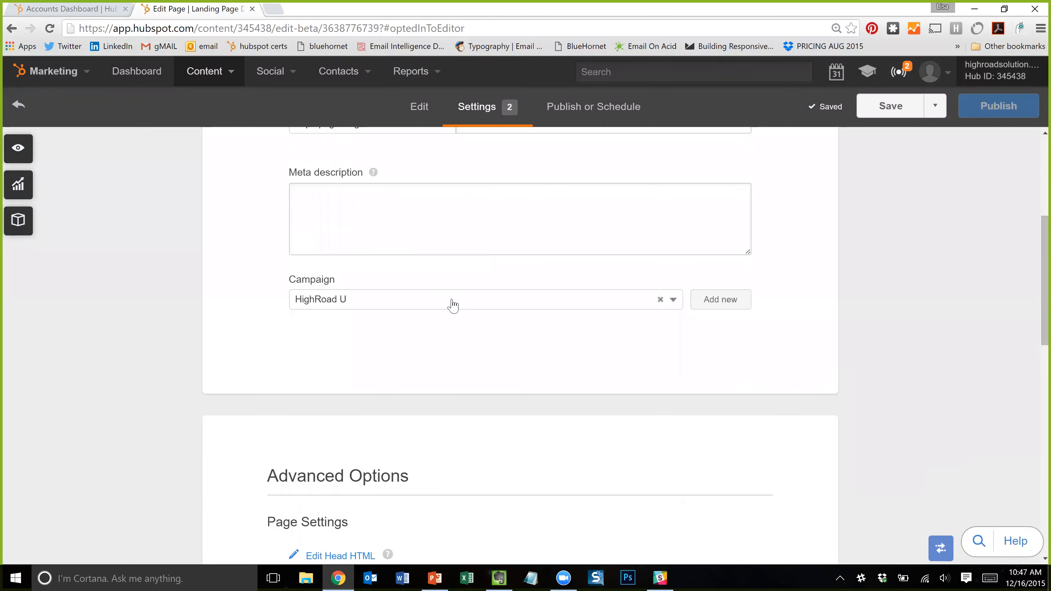
scroll(845, 366, "down", 3)
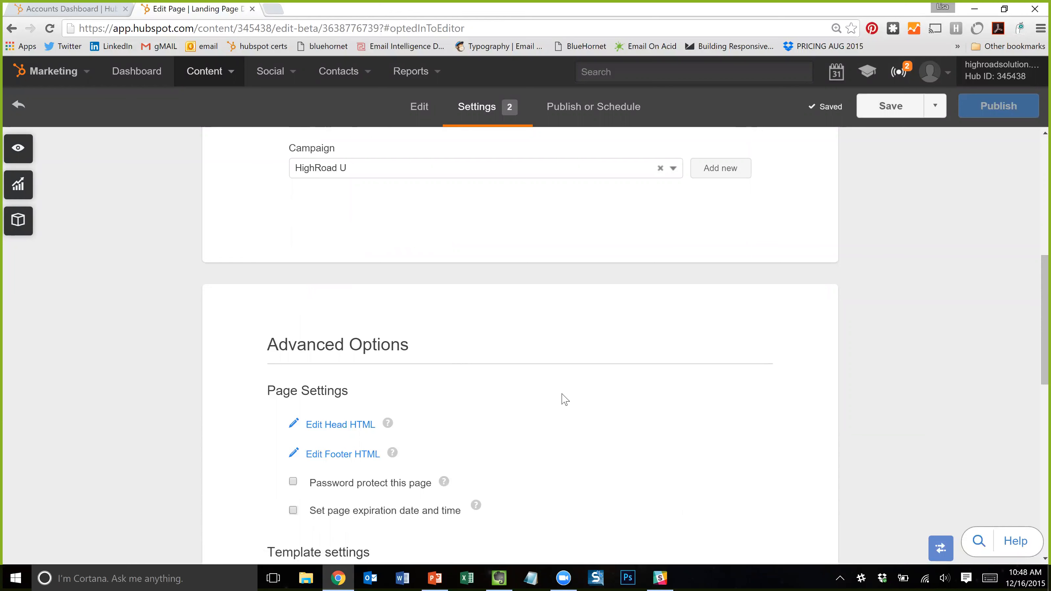
scroll(360, 452, "down", 1)
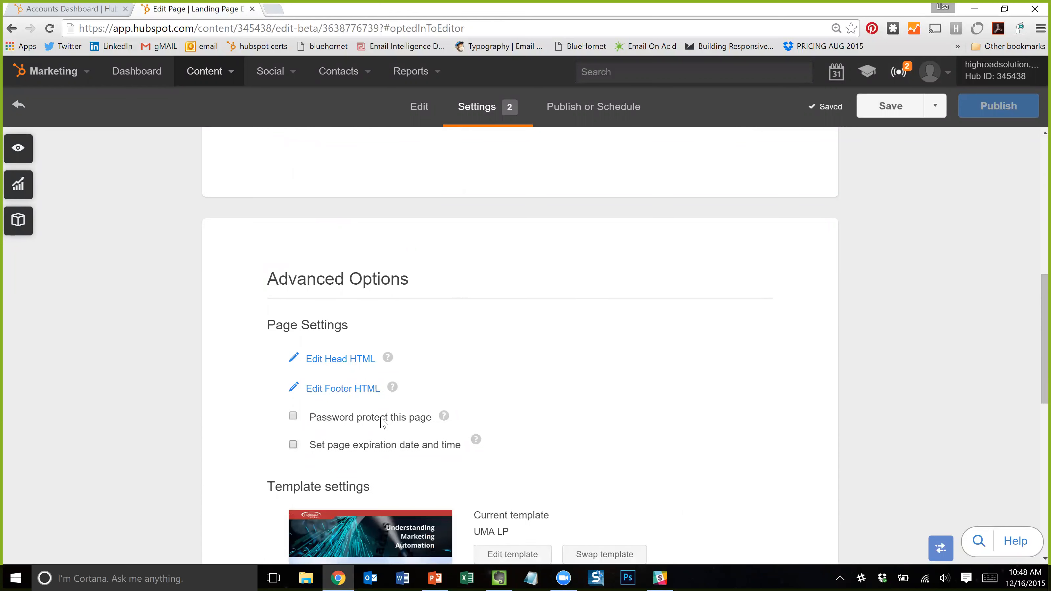
left_click(293, 445)
scroll(746, 384, "down", 1)
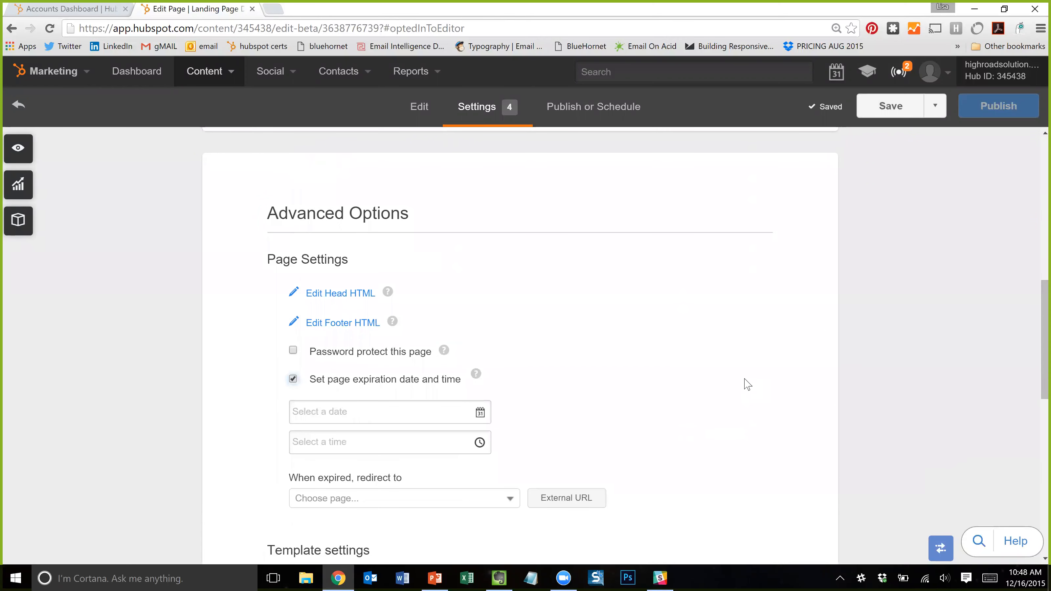
scroll(747, 384, "down", 2)
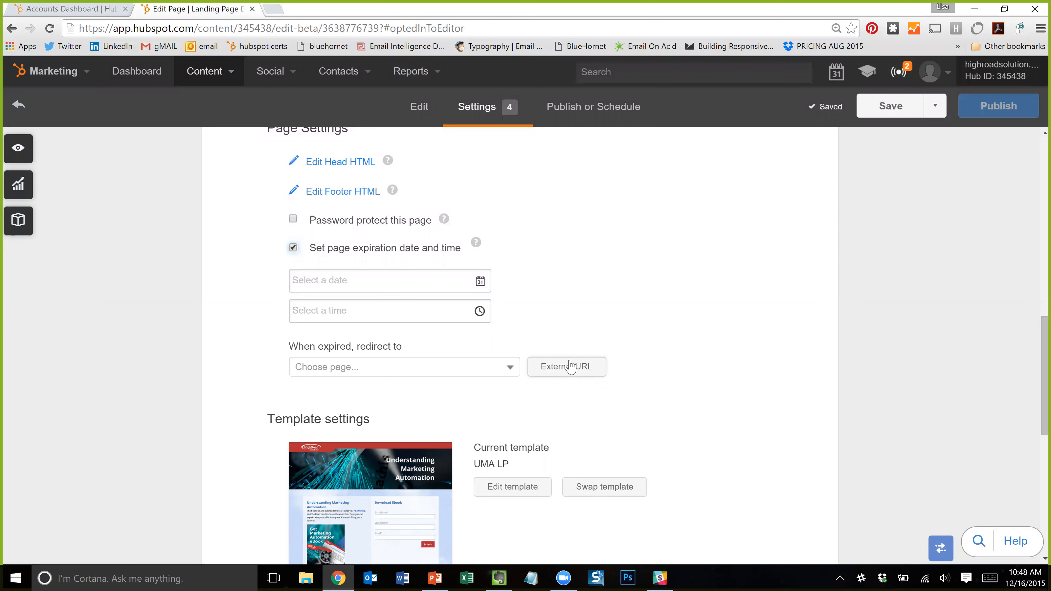
scroll(732, 328, "down", 1)
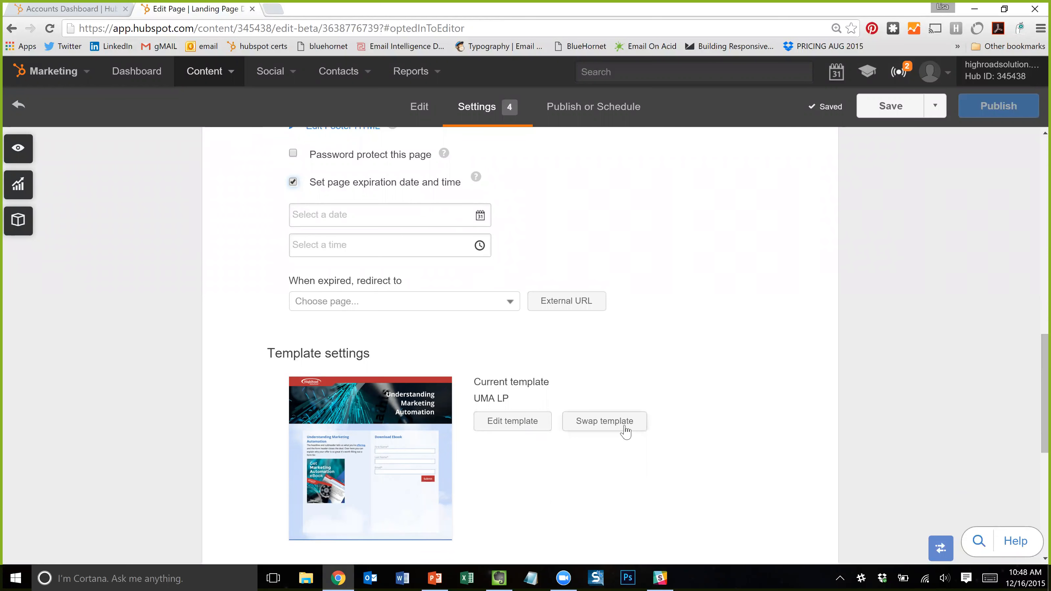
scroll(524, 431, "down", 2)
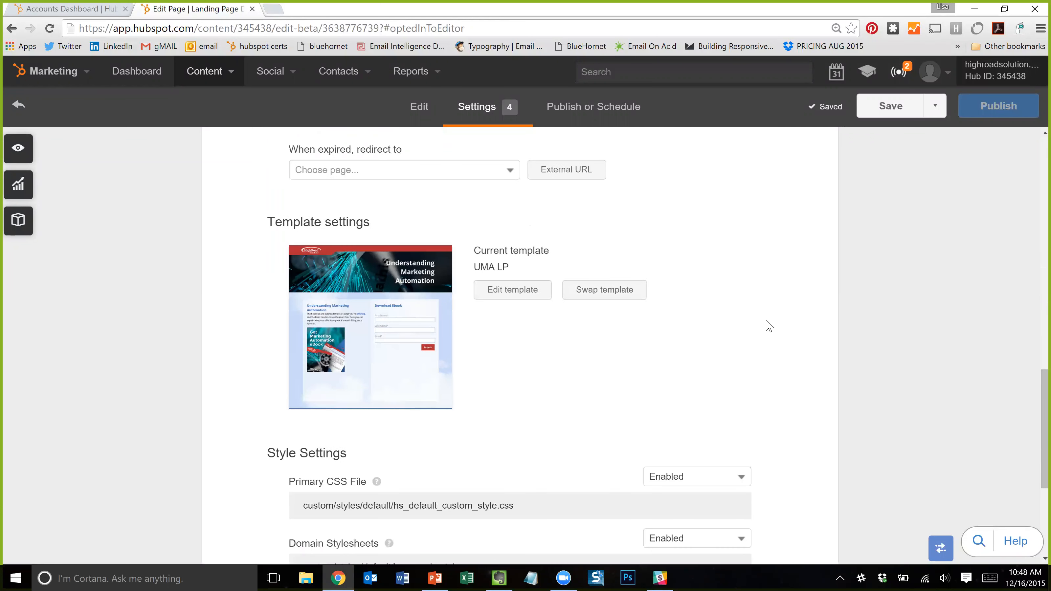
scroll(764, 324, "down", 3)
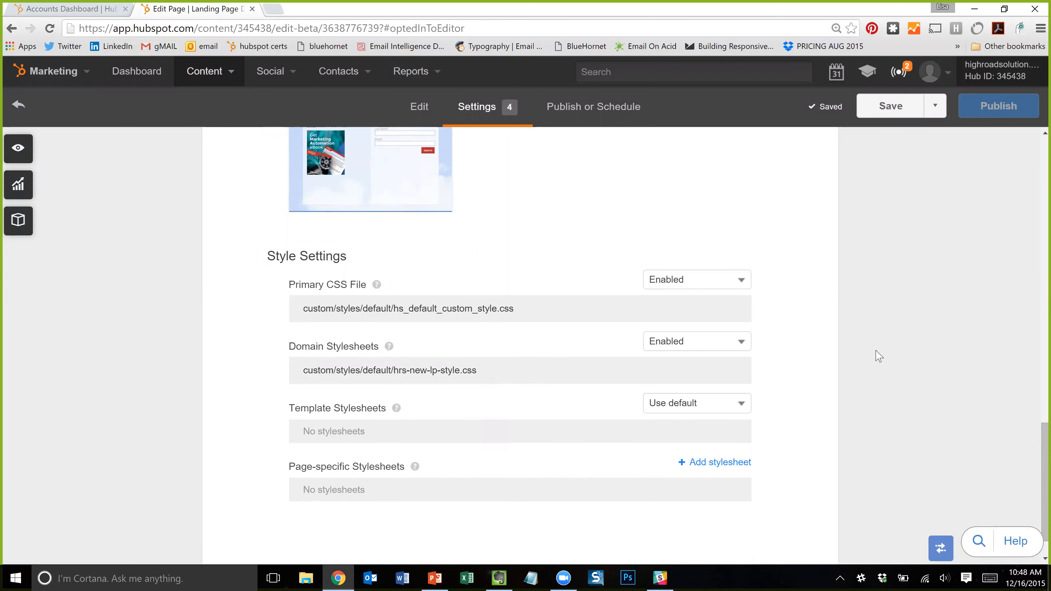
scroll(879, 356, "down", 1)
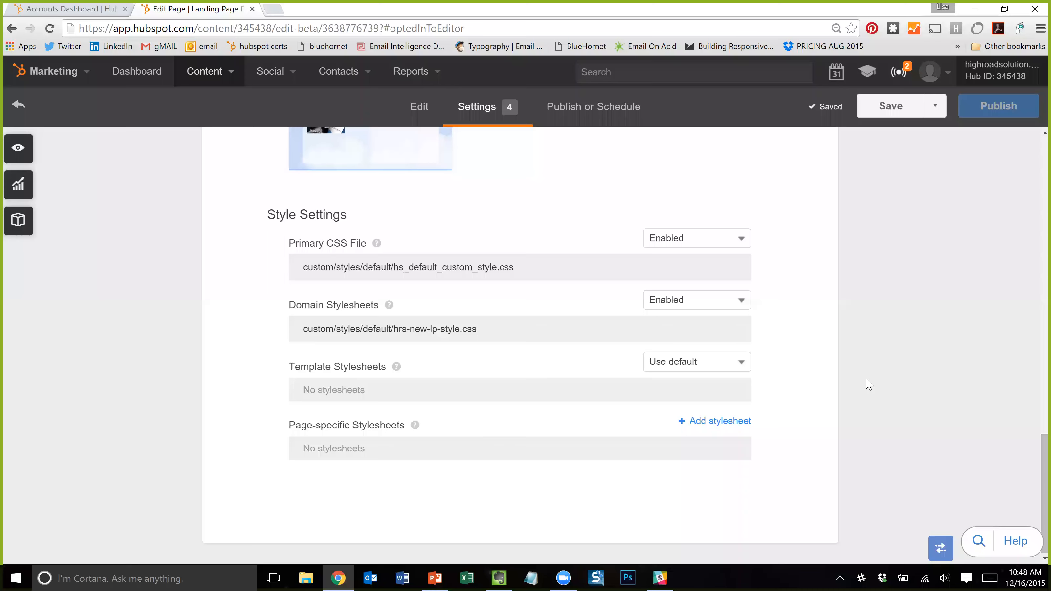
scroll(869, 385, "up", 15)
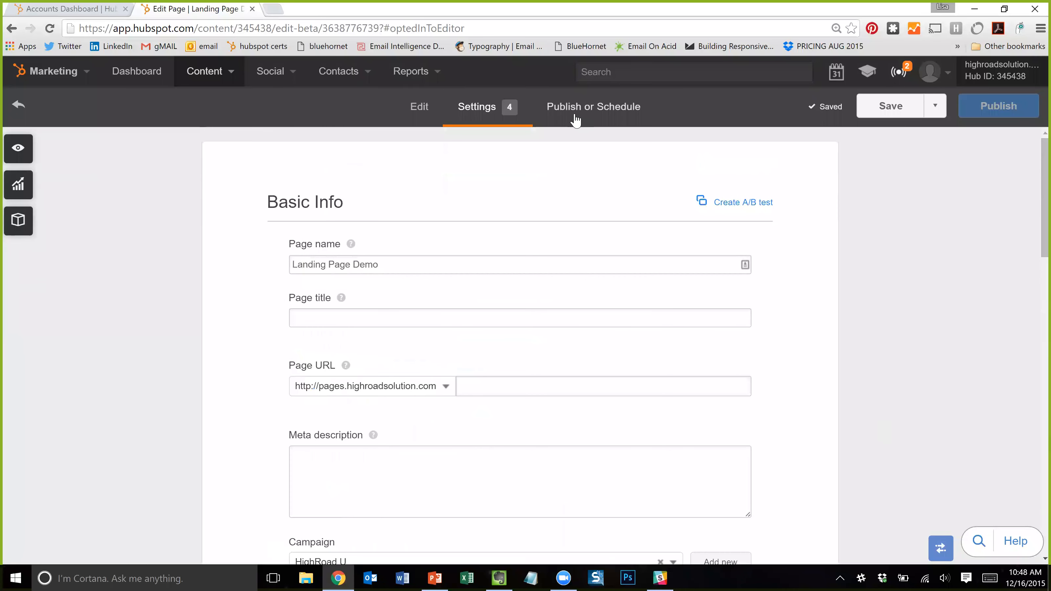
- From Basic Info, start an A/B test with the variation named 'Landing Page Demo (Variation)'
left_click(575, 118)
left_click(482, 112)
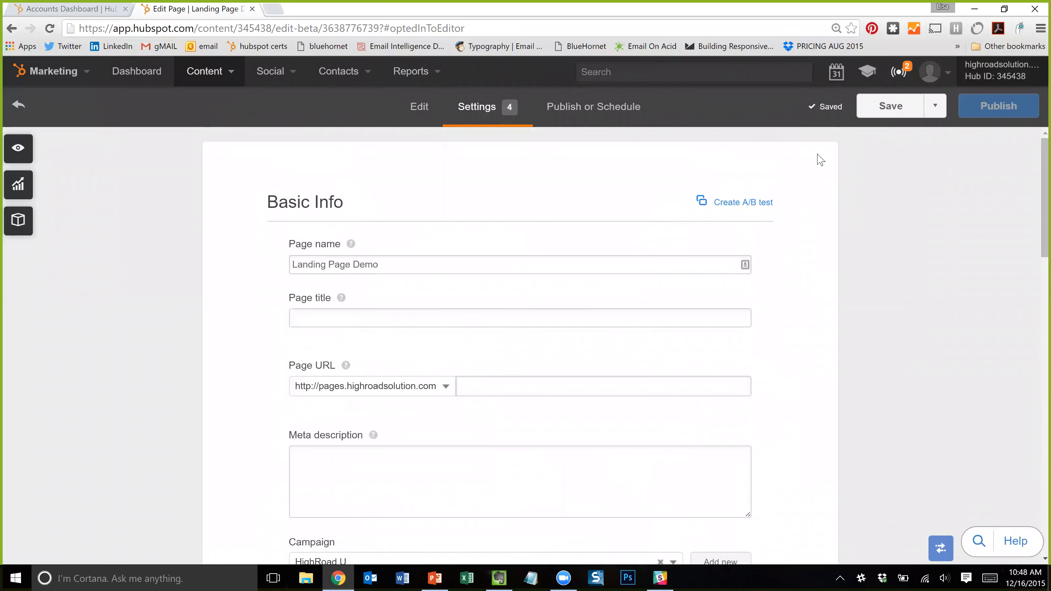
left_click(743, 202)
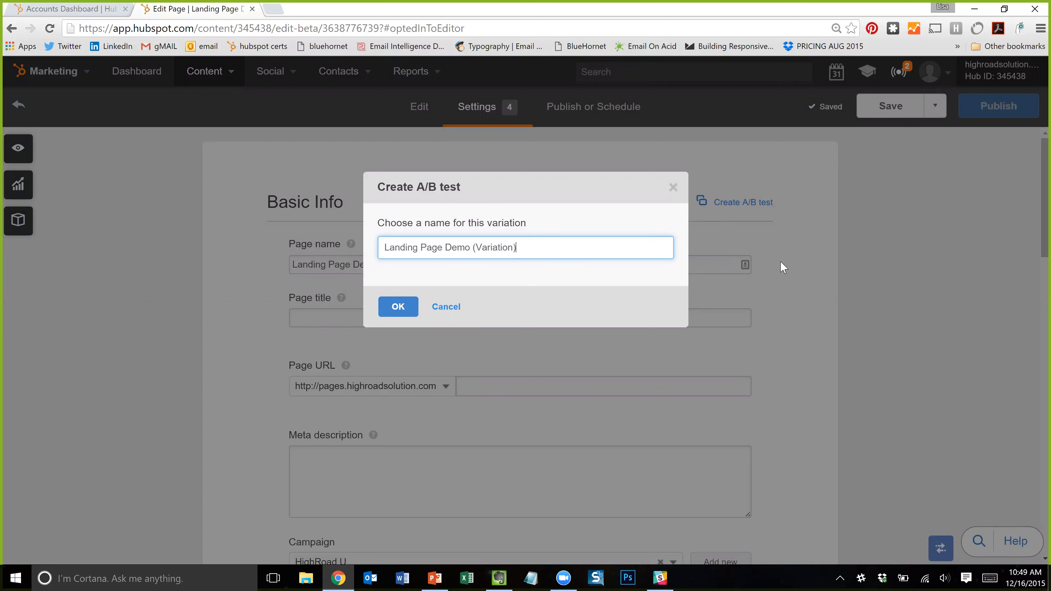
left_click(397, 307)
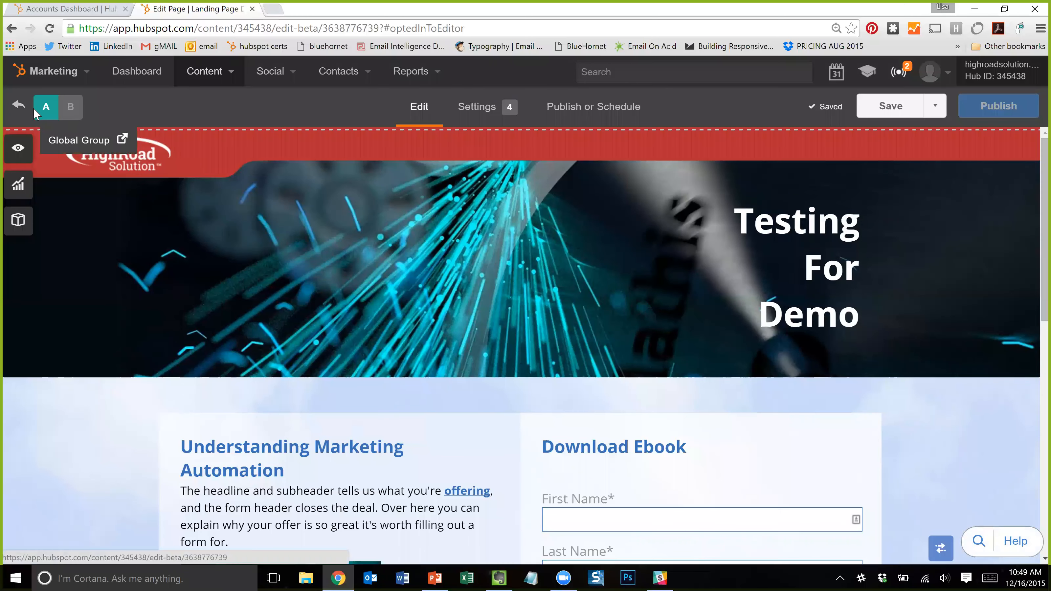
- Switch the page editor from version A to variation B
scroll(389, 355, "down", 5)
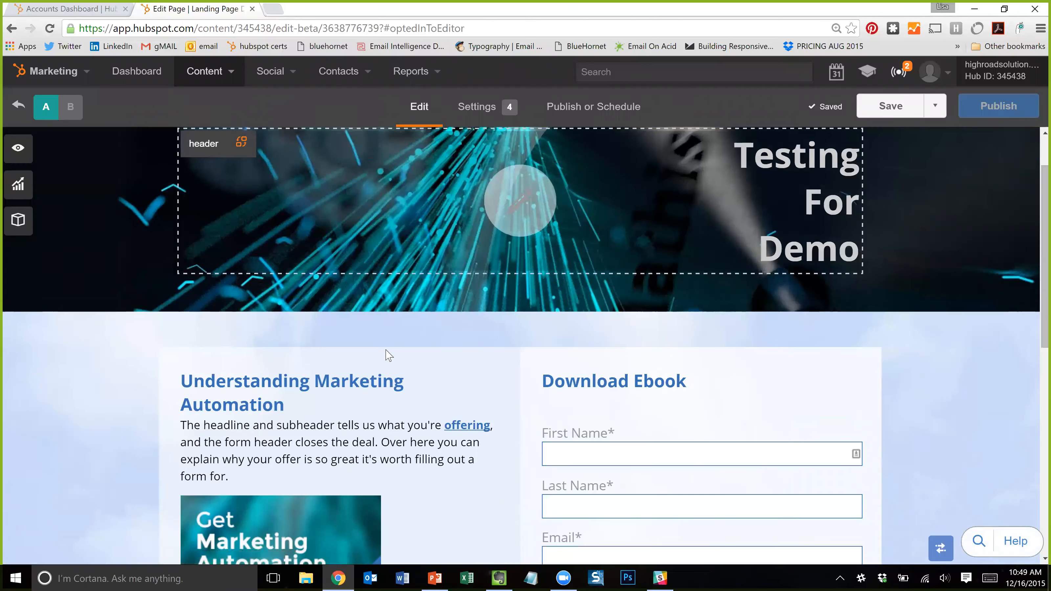
scroll(174, 183, "up", 5)
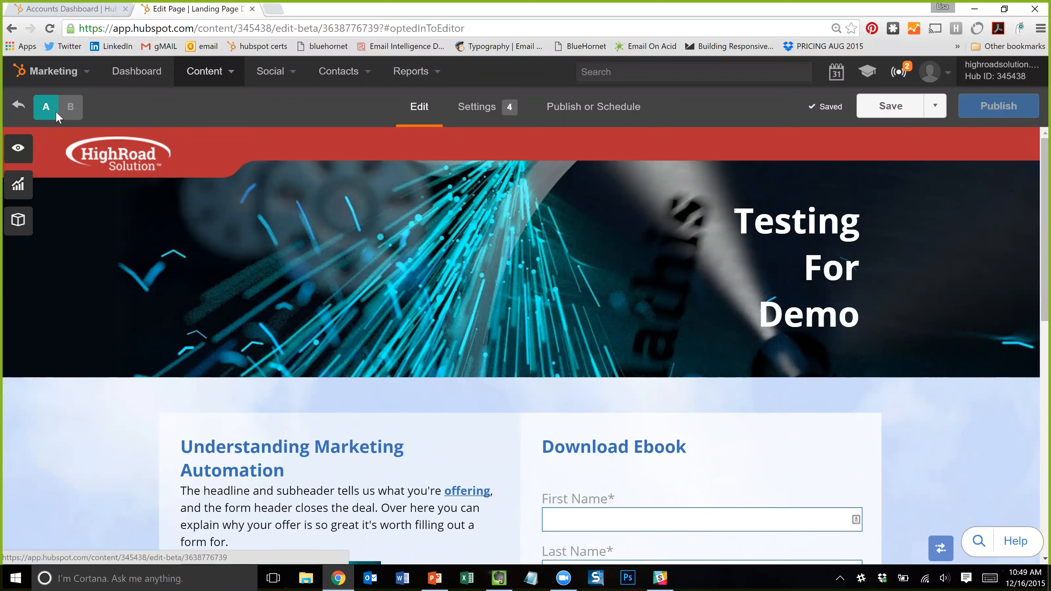
left_click(72, 108)
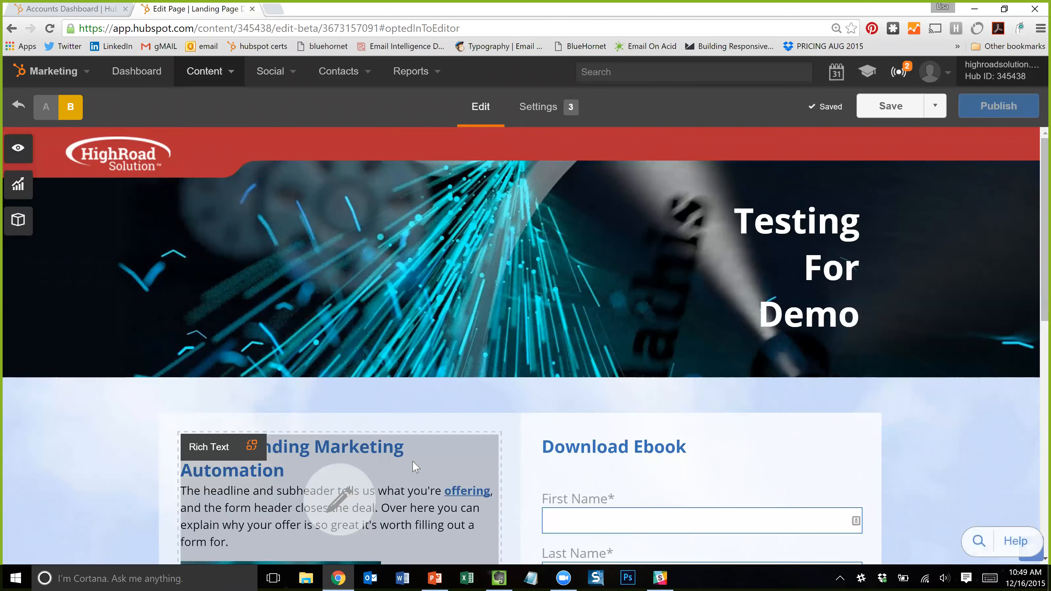
- Delete the Get Marketing Automation eBook cover image from variation B's rich text section and save
scroll(415, 471, "down", 3)
left_click(251, 313)
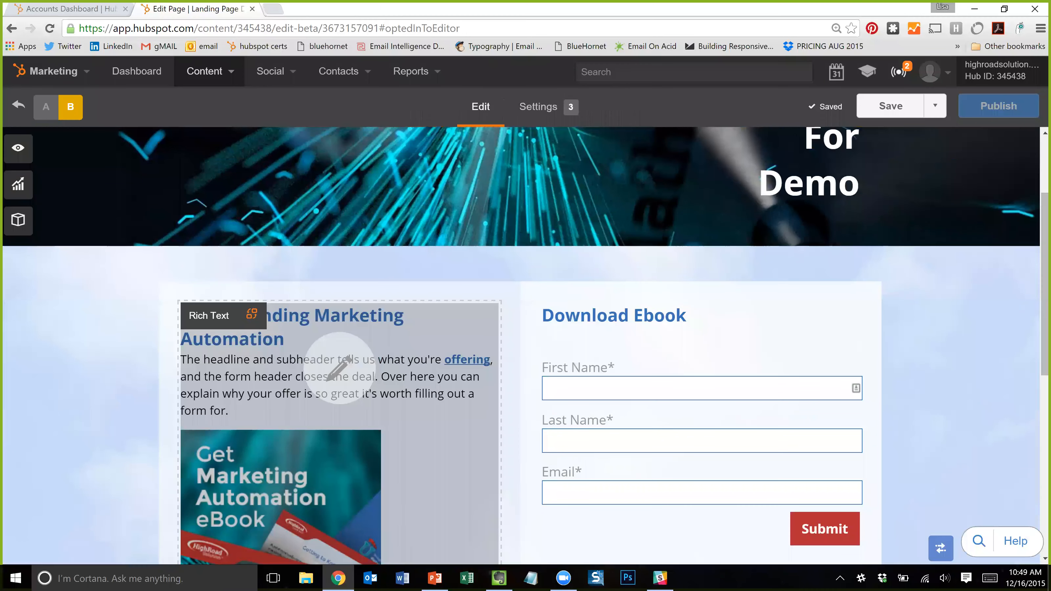
scroll(395, 318, "down", 3)
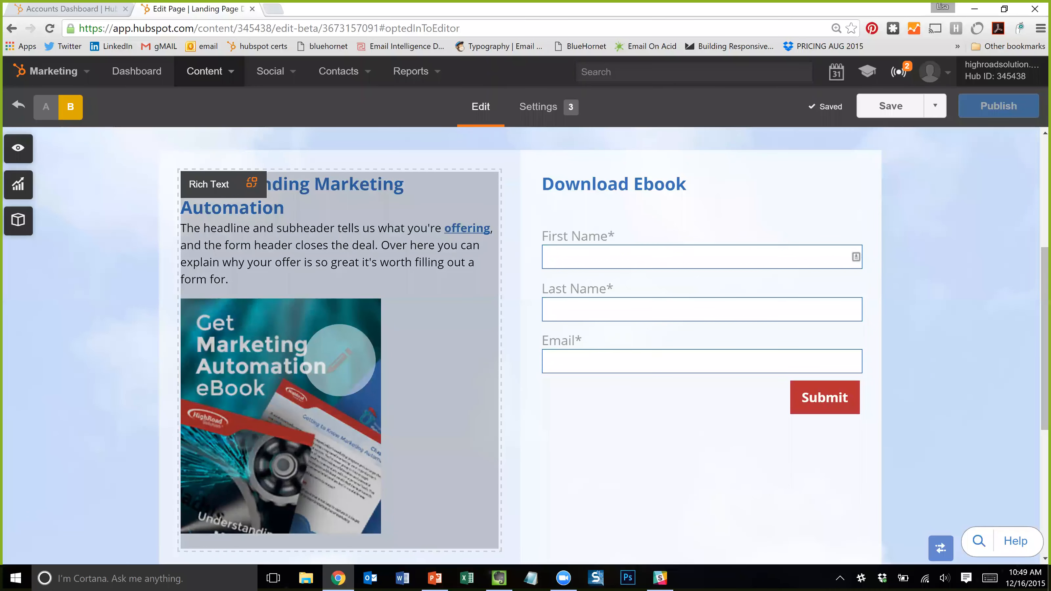
scroll(372, 352, "up", 4)
scroll(326, 282, "down", 4)
left_click(338, 237)
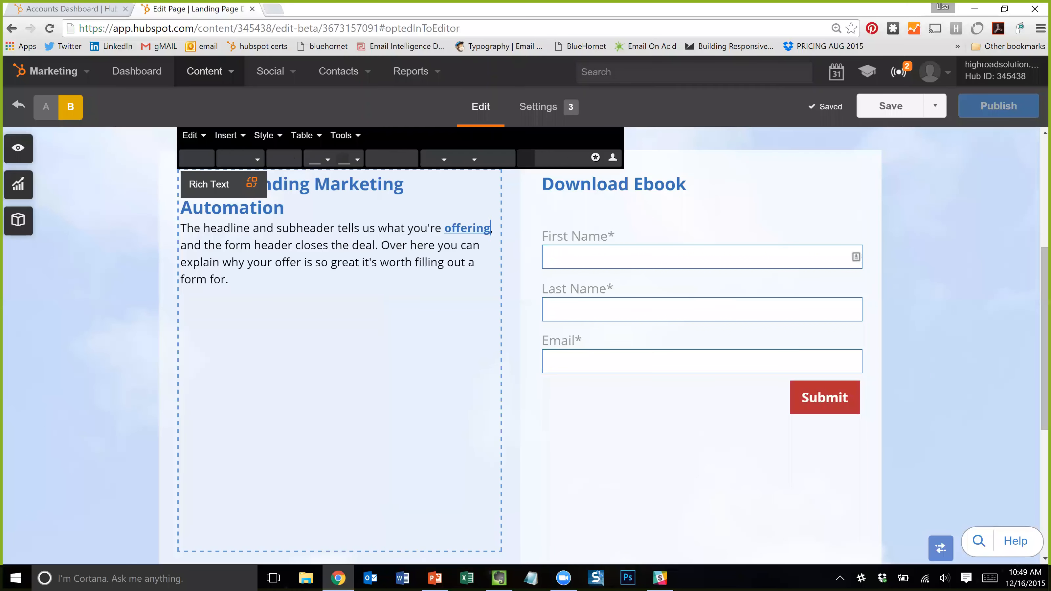
left_click(310, 409)
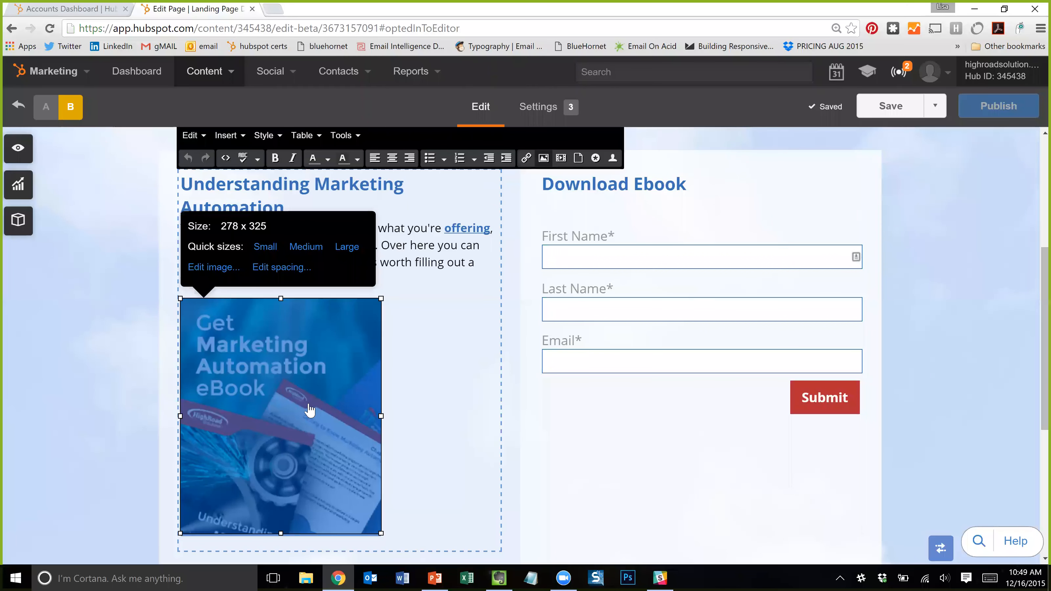
key("Delete")
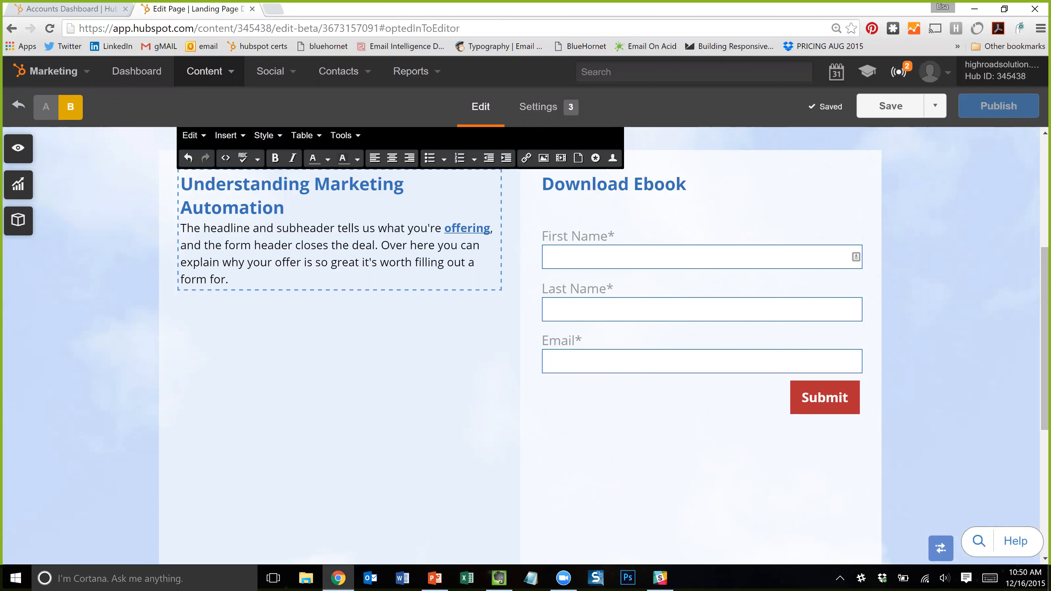
scroll(340, 290, "up", 3)
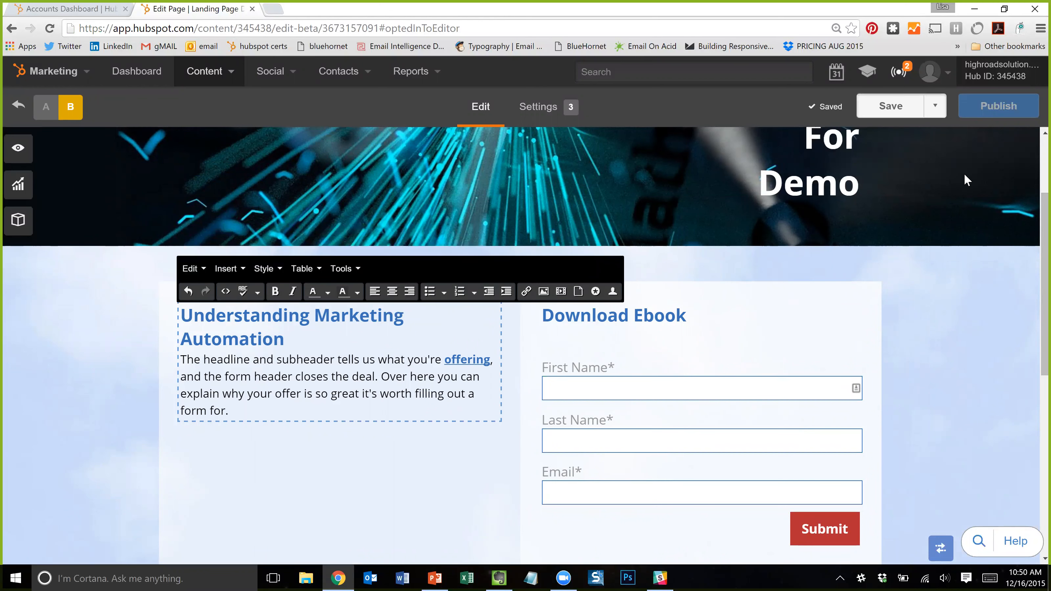
left_click(879, 288)
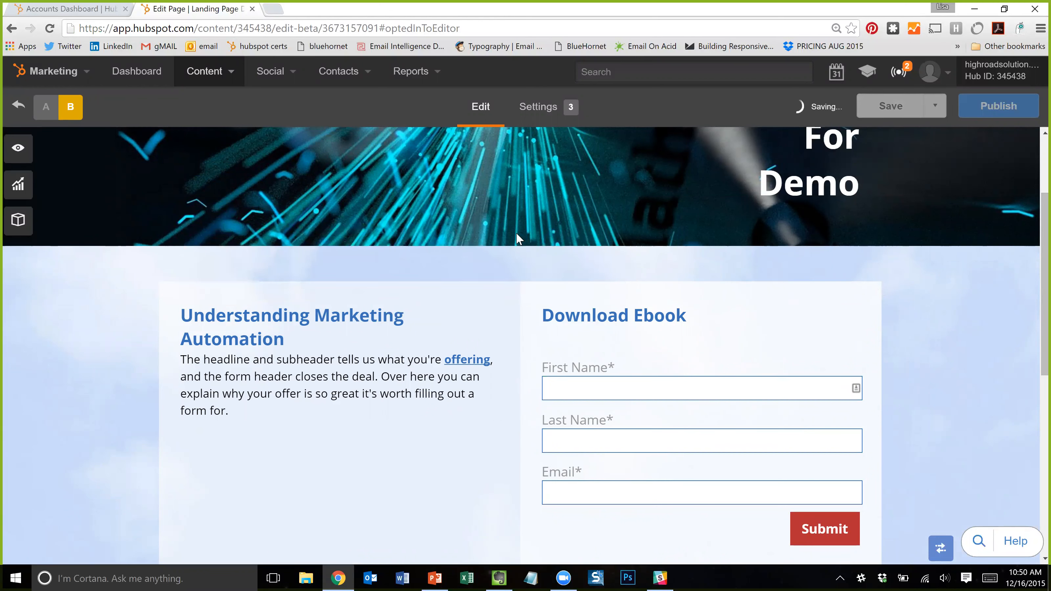
- Bring up variation B's preview options for devices and a shareable link
scroll(132, 260, "up", 3)
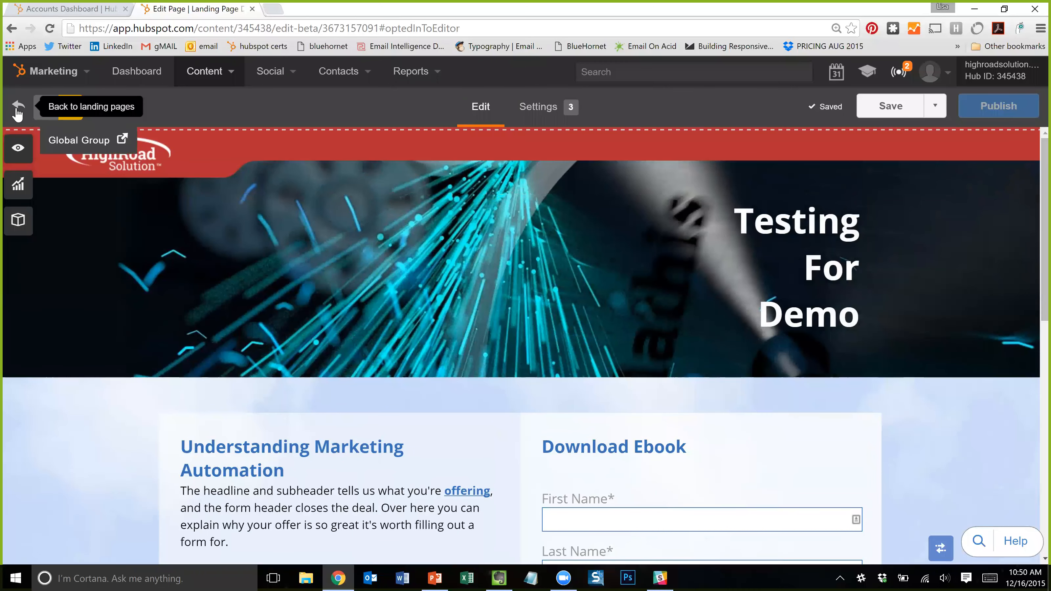
left_click(17, 110)
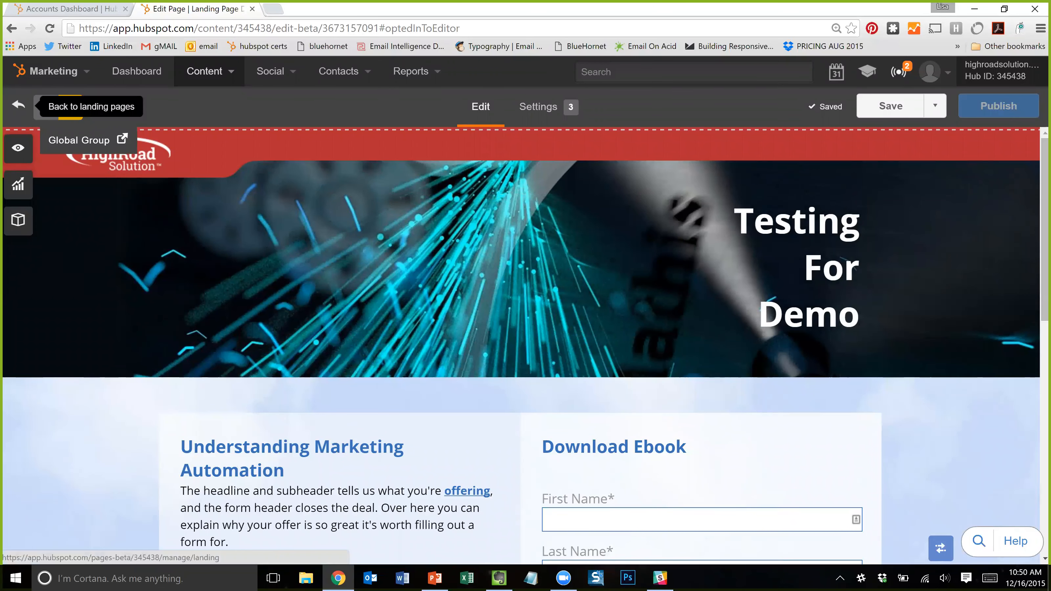
left_click(18, 149)
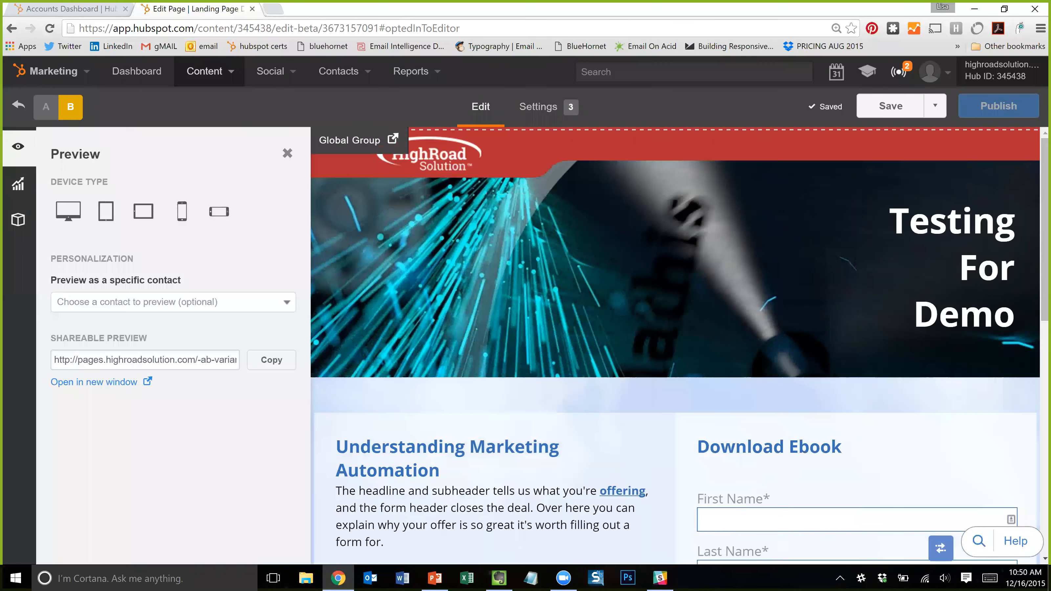
- Open variation B's page settings and close the editable modules list
left_click(18, 186)
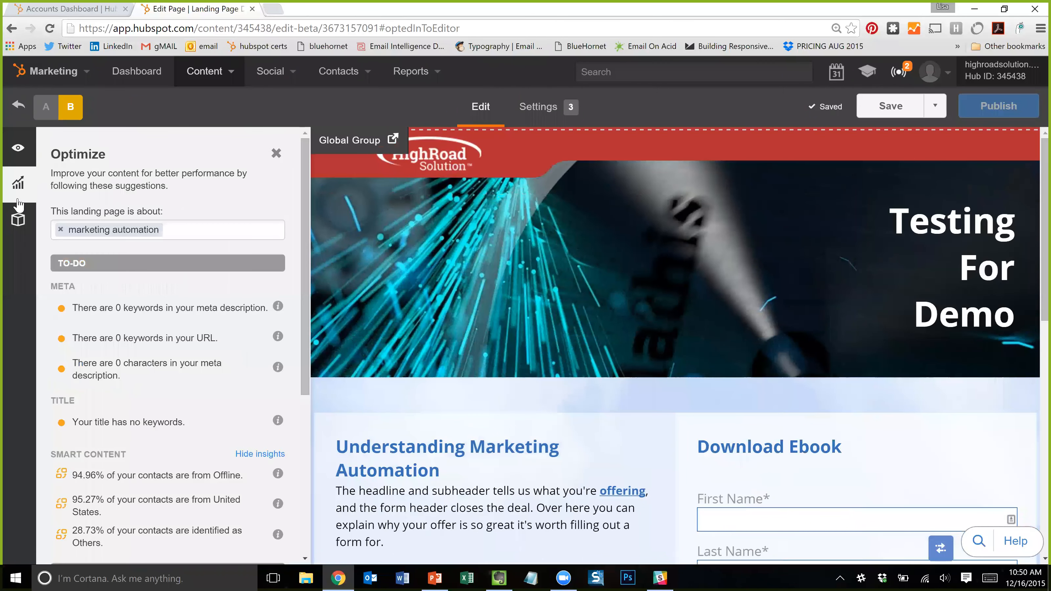
left_click(18, 218)
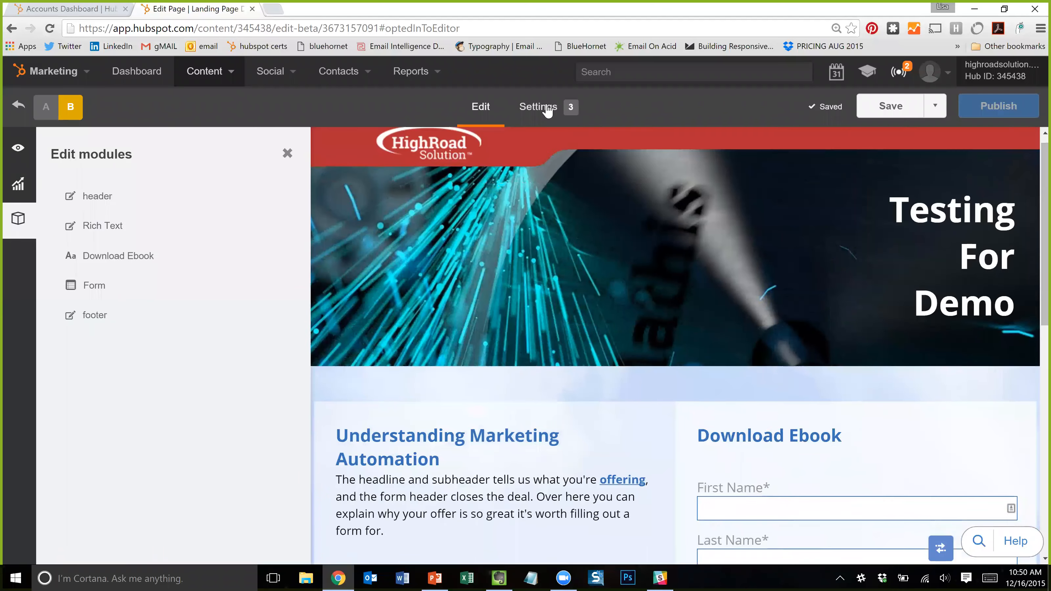
left_click(544, 108)
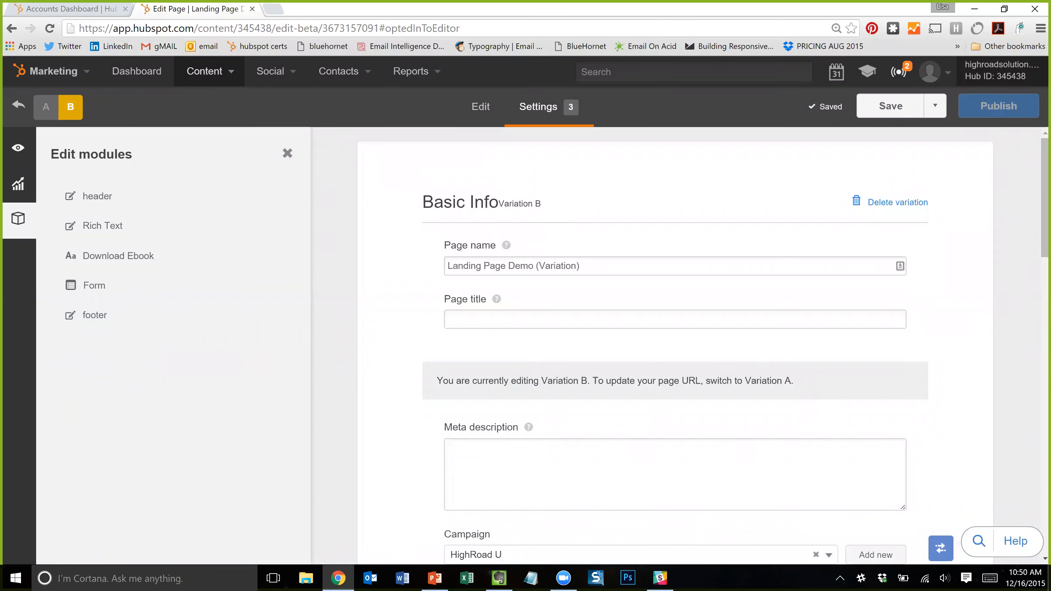
left_click(287, 154)
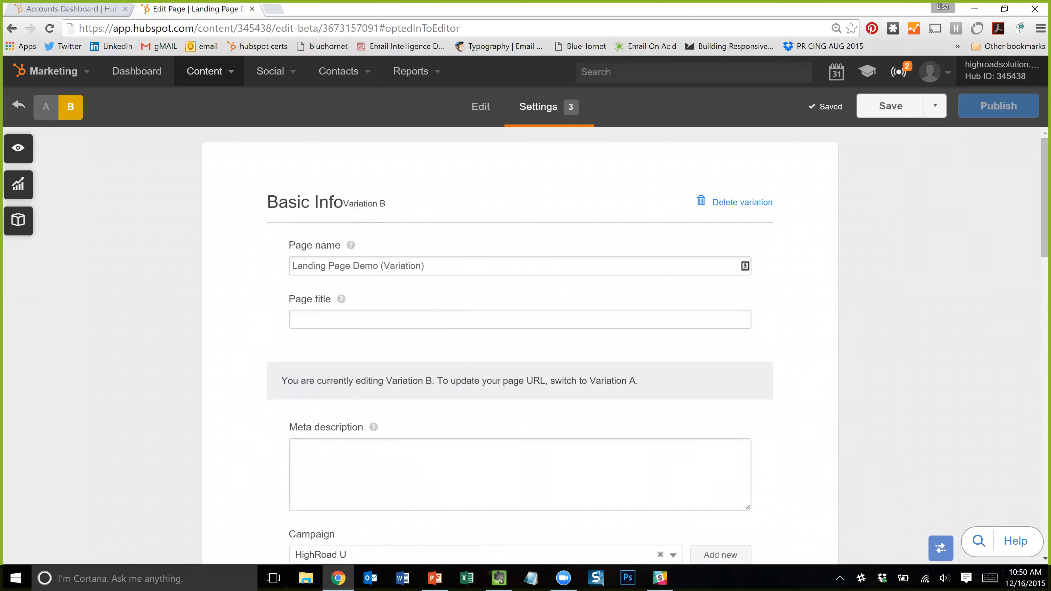
- Uncheck Set page expiration date and time for variation B
scroll(365, 323, "down", 1)
scroll(397, 272, "down", 1)
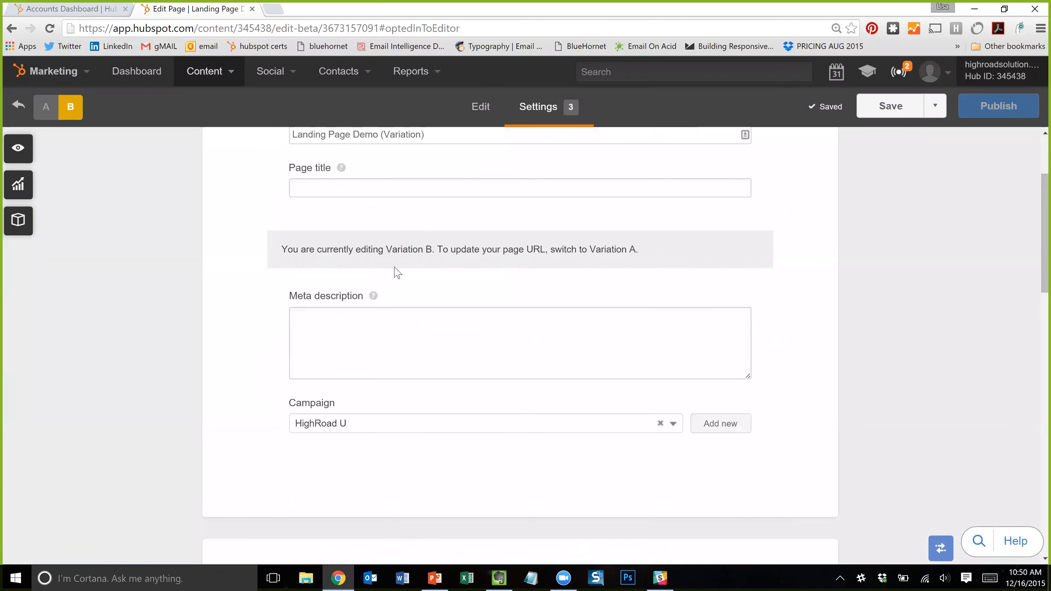
scroll(370, 298, "up", 1)
scroll(426, 268, "down", 6)
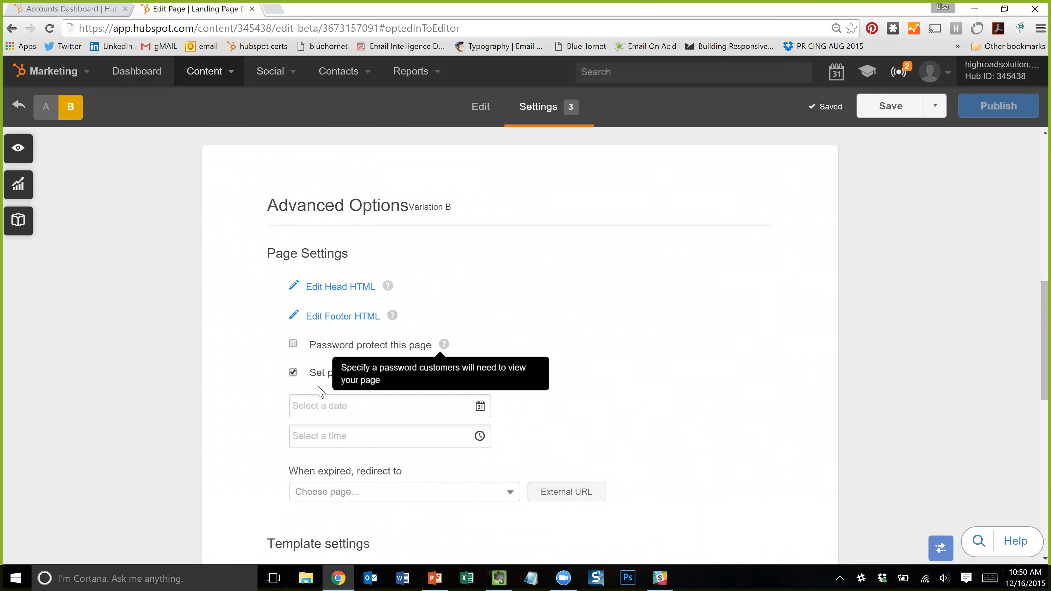
left_click(300, 373)
scroll(608, 361, "down", 3)
scroll(629, 361, "down", 5)
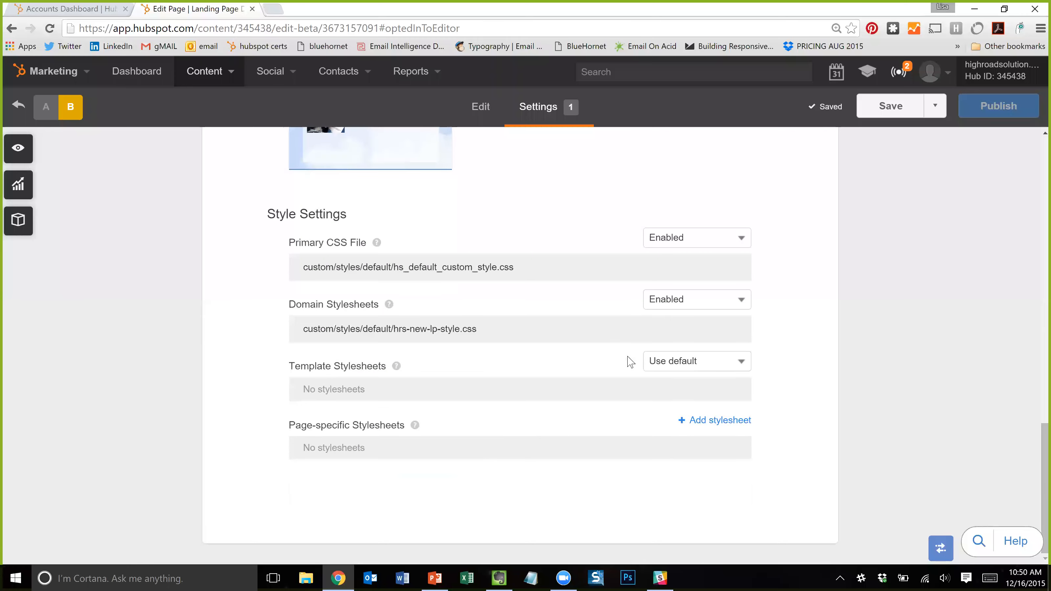
scroll(571, 248, "up", 5)
scroll(584, 237, "up", 10)
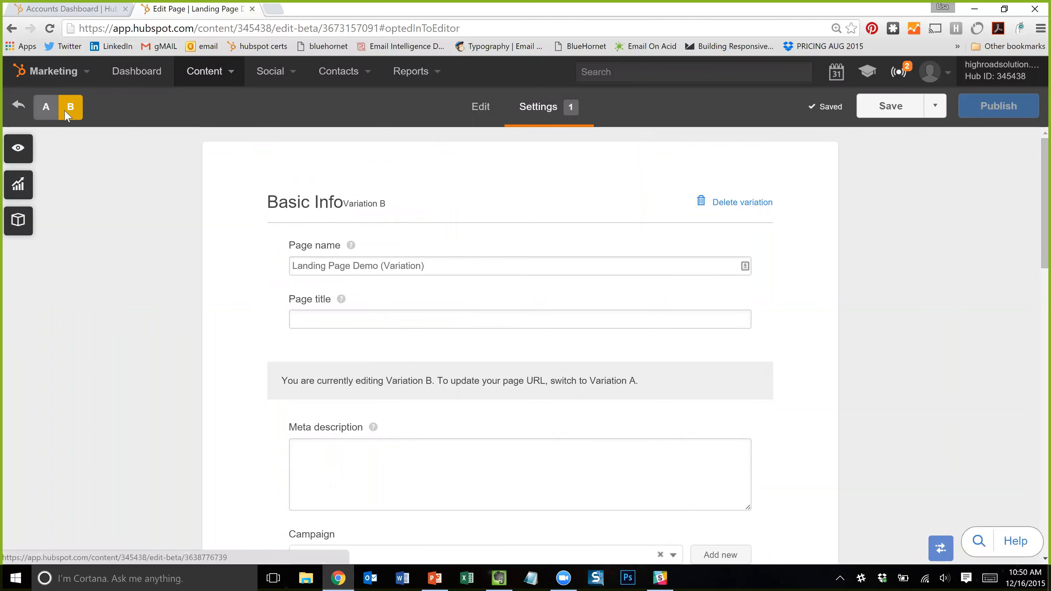
- Return to variation A, review its settings and page title, then view its publishing options
left_click(46, 109)
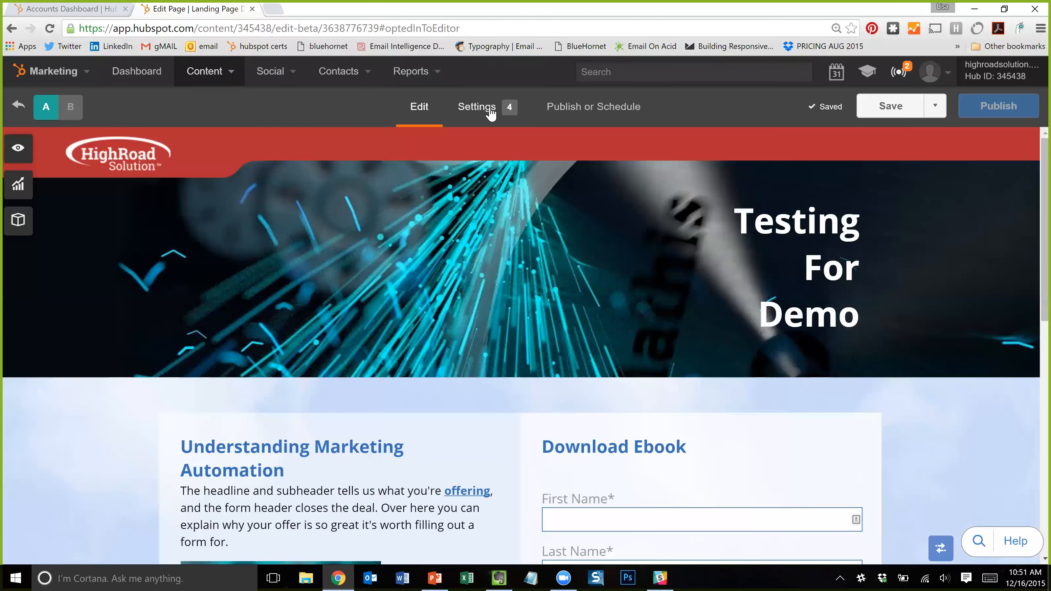
left_click(490, 113)
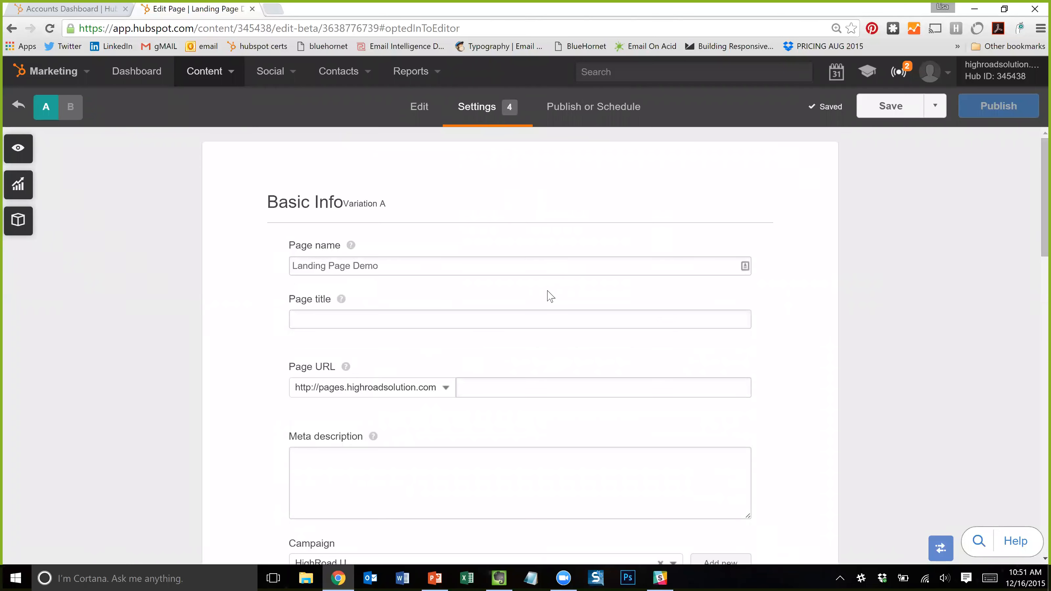
scroll(550, 296, "down", 15)
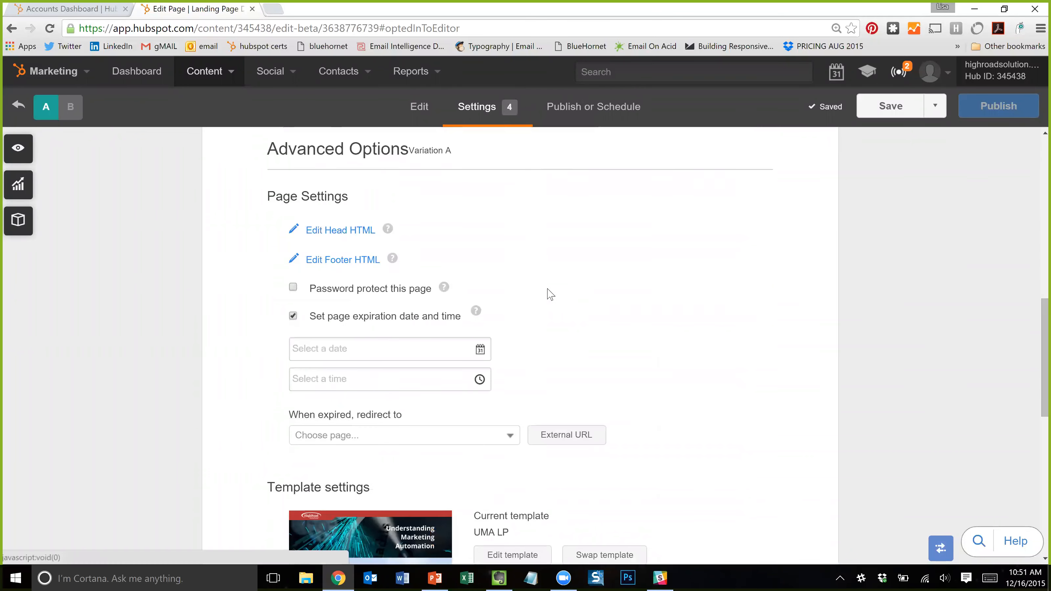
scroll(557, 292, "down", 7)
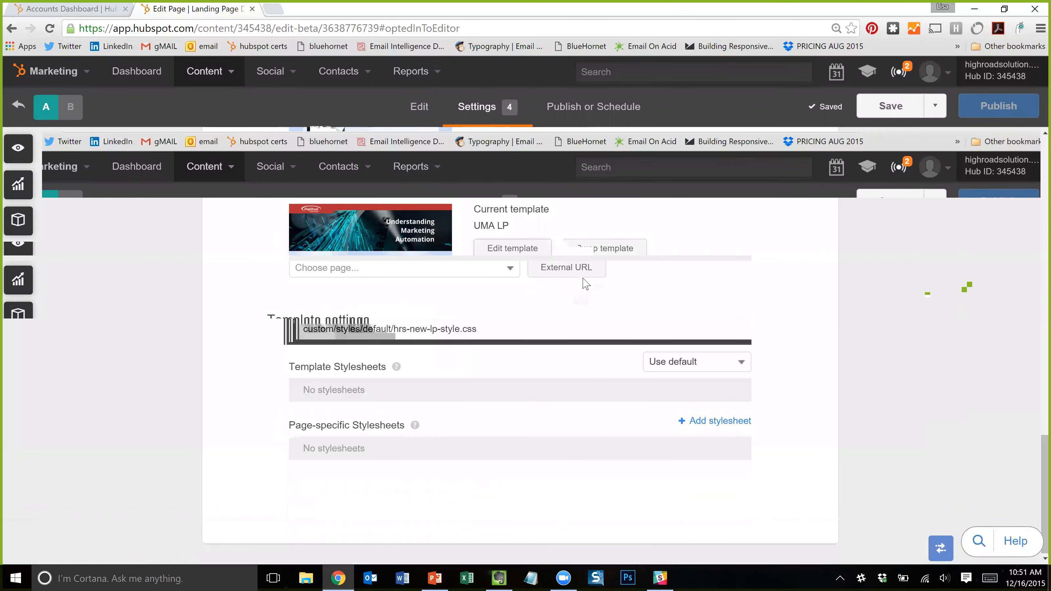
scroll(584, 284, "up", 7)
scroll(582, 298, "up", 15)
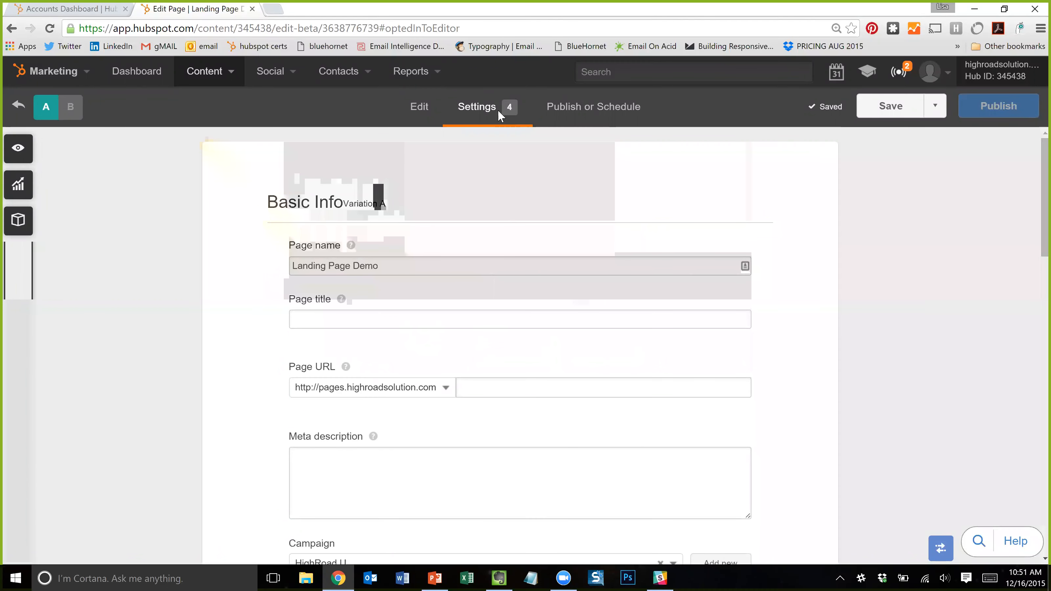
scroll(520, 331, "down", 2)
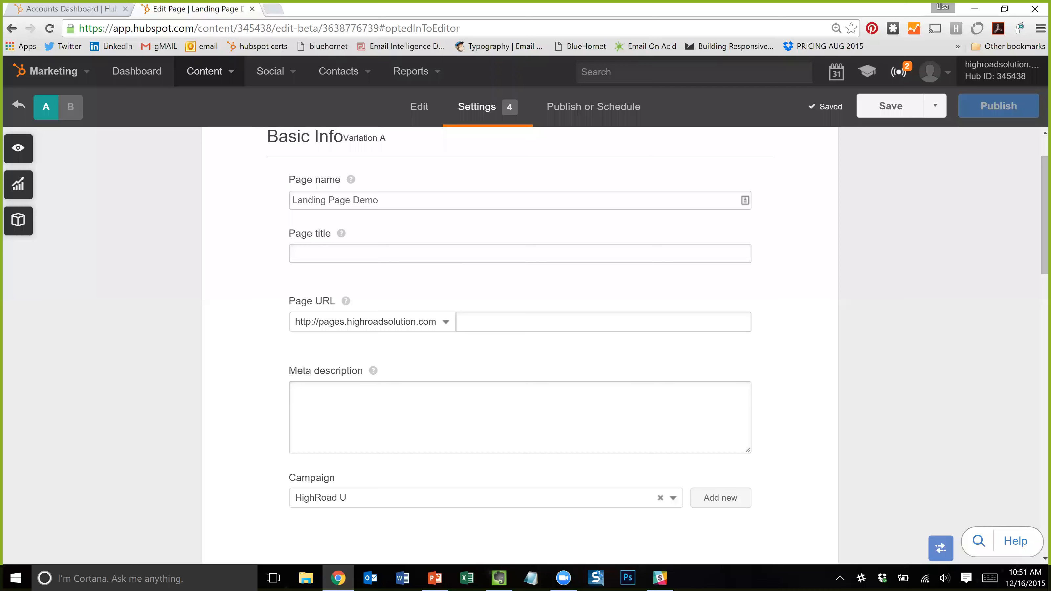
left_click(292, 253)
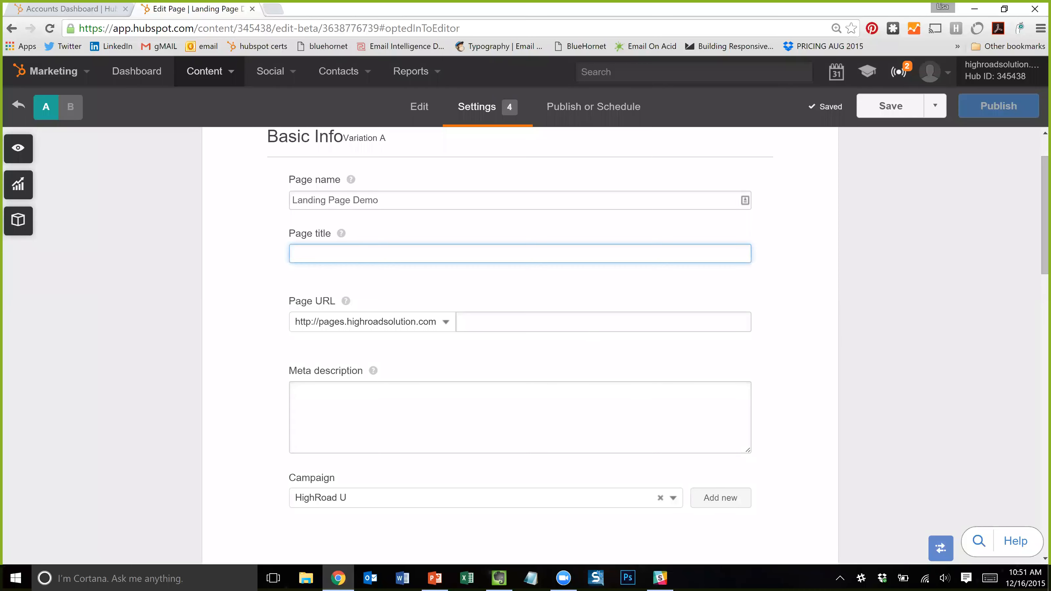
left_click(571, 123)
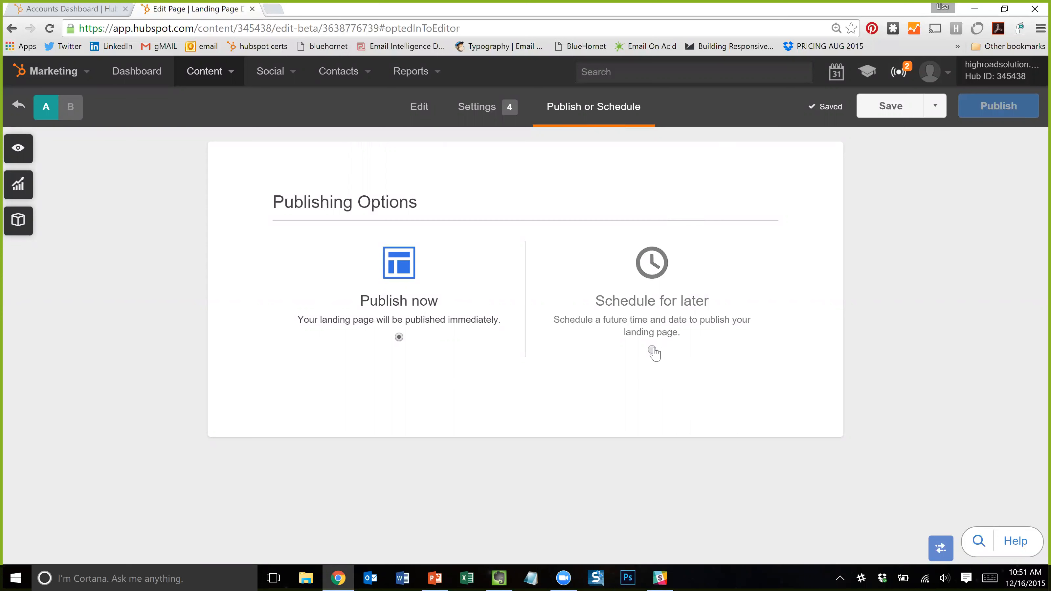
- Keep variation A on Publish now instead of Schedule for later, then return to Settings
left_click(685, 337)
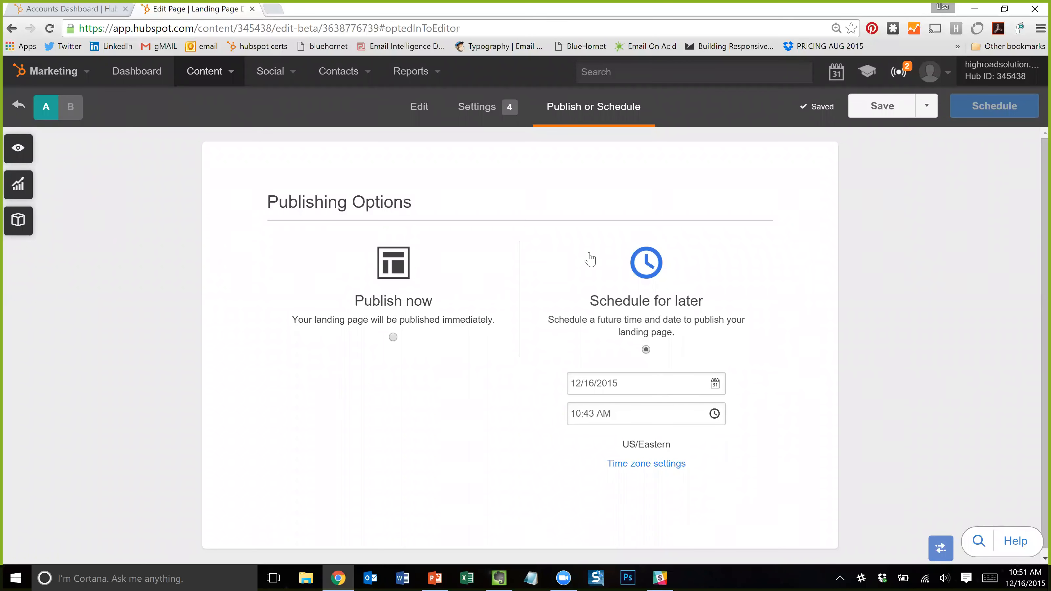
left_click(397, 327)
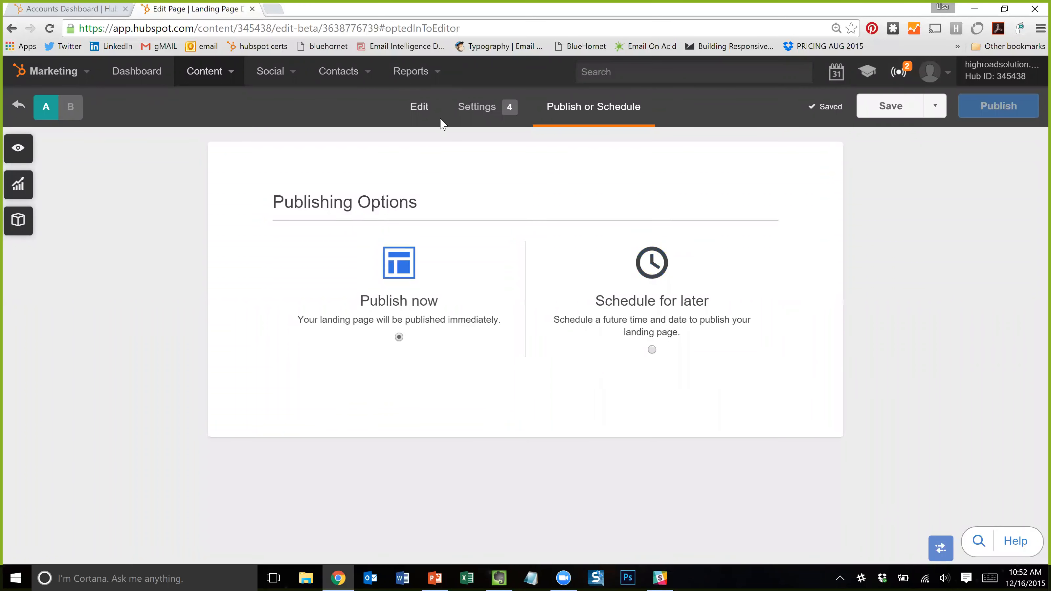
left_click(502, 110)
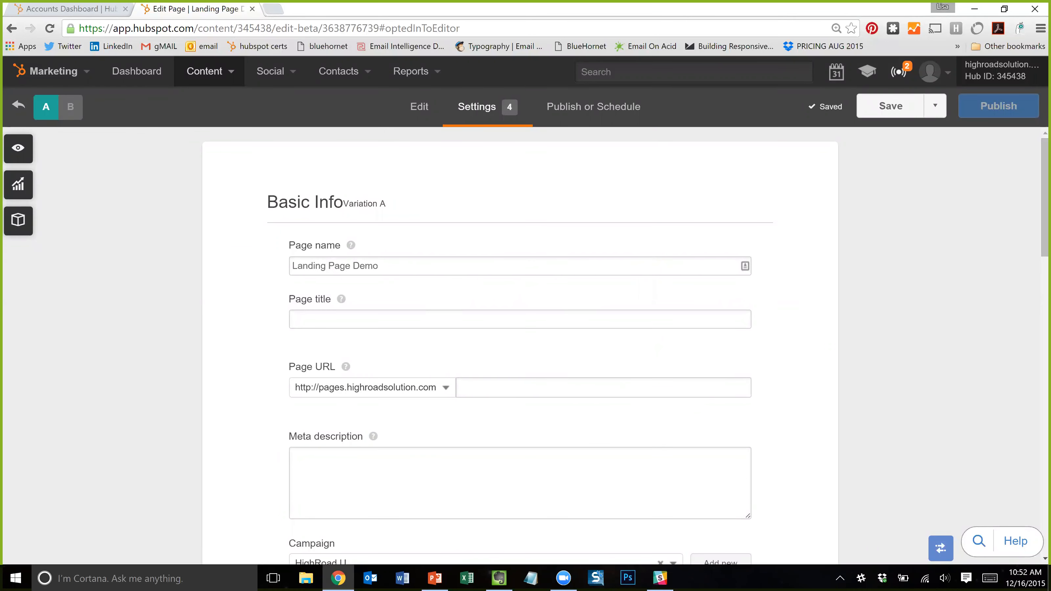
- Title variation A 'Landing Page Demo' and begin its meta description
left_click(447, 319)
type("Landing Page Demo 1")
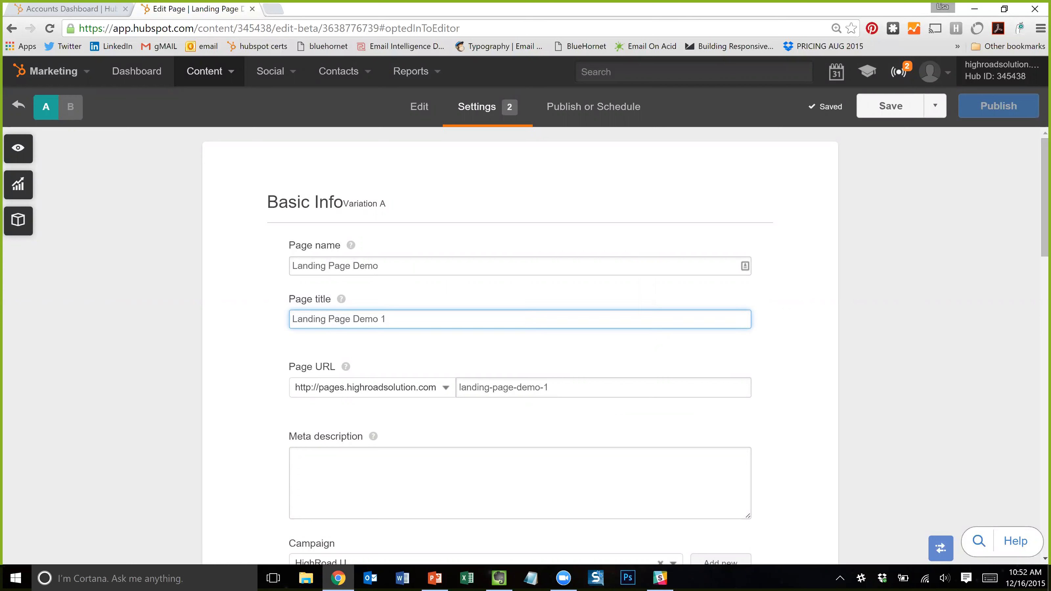
left_click(517, 477)
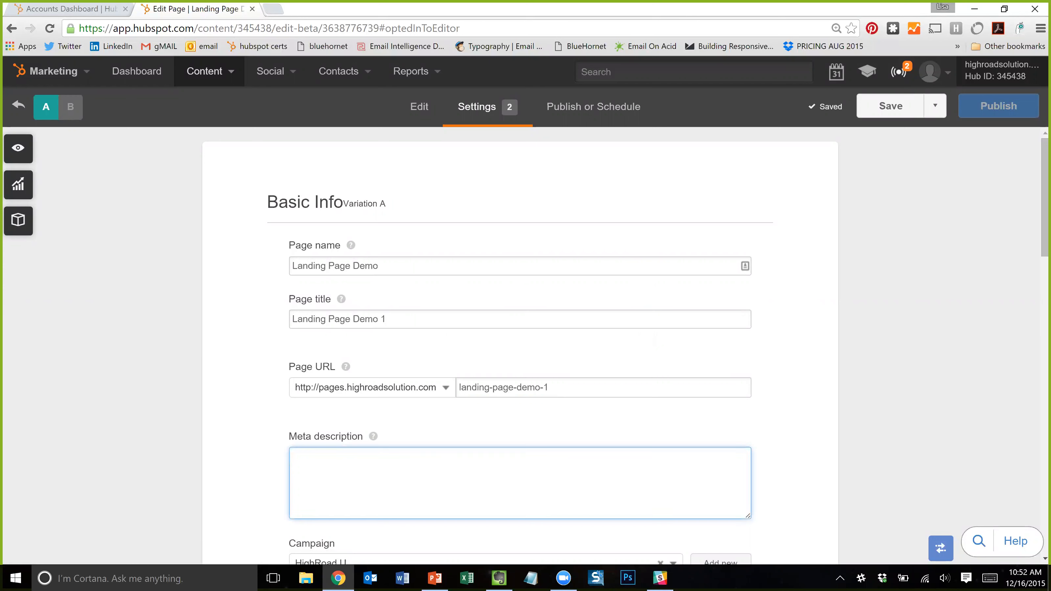
type("Meta description")
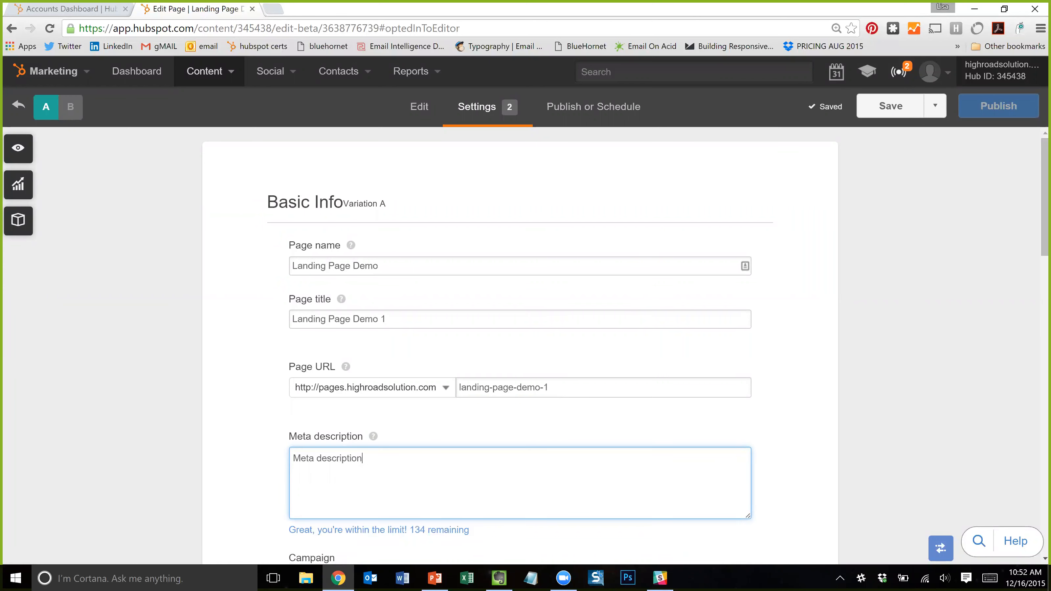
- Turn off variation A's page expiration date, then switch to variation B
scroll(389, 446, "down", 12)
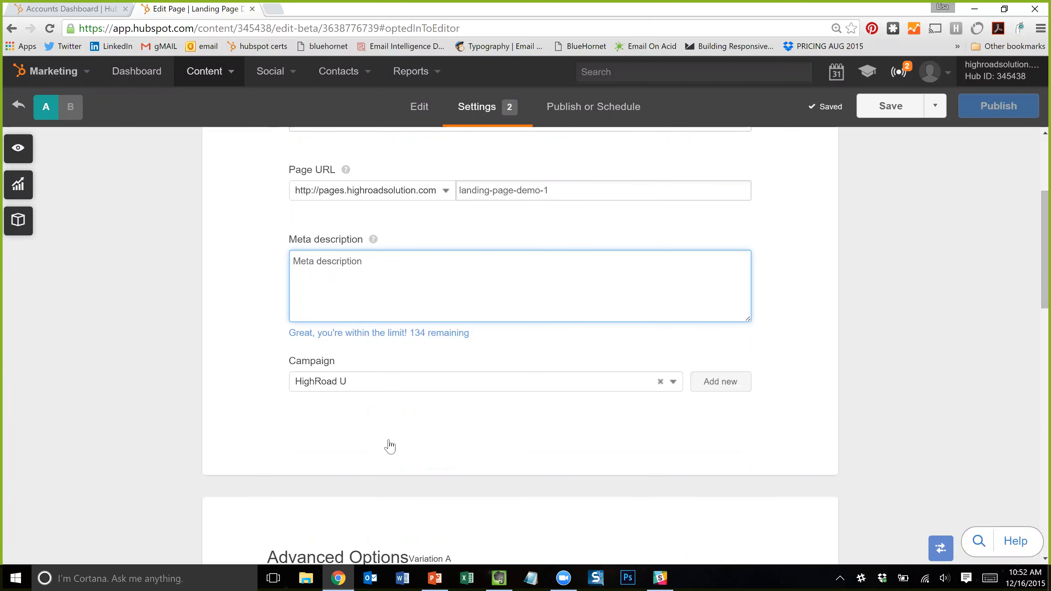
scroll(503, 162, "up", 2)
left_click(481, 106)
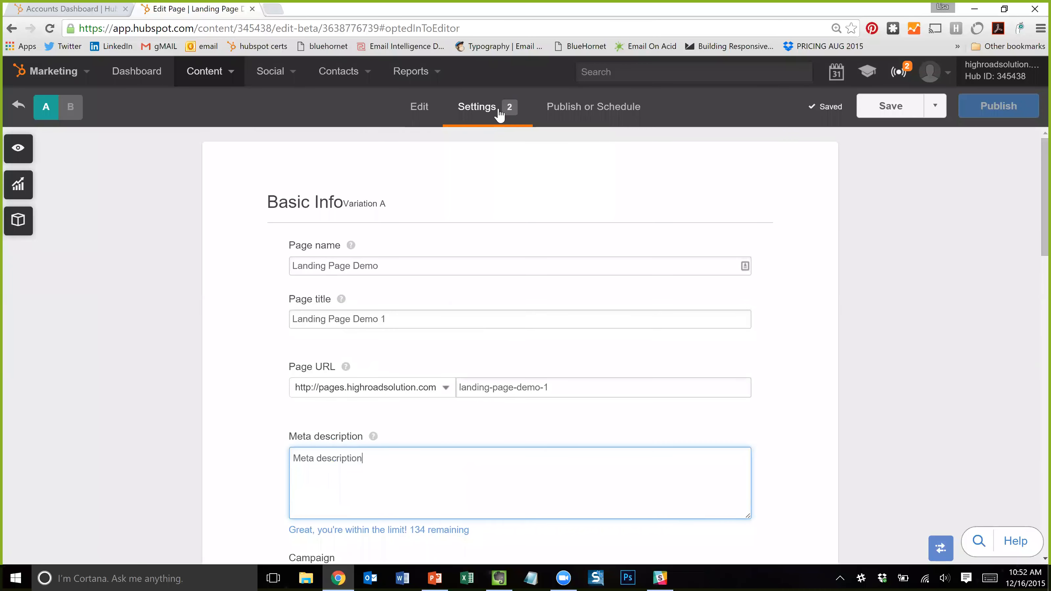
mouse_move(509, 111)
scroll(409, 369, "down", 10)
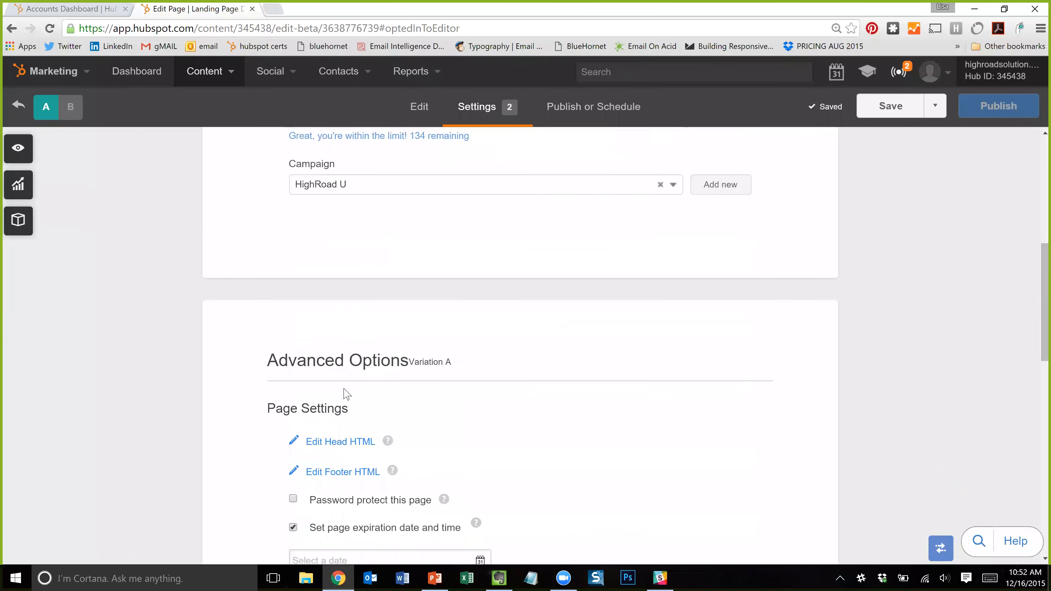
left_click(309, 337)
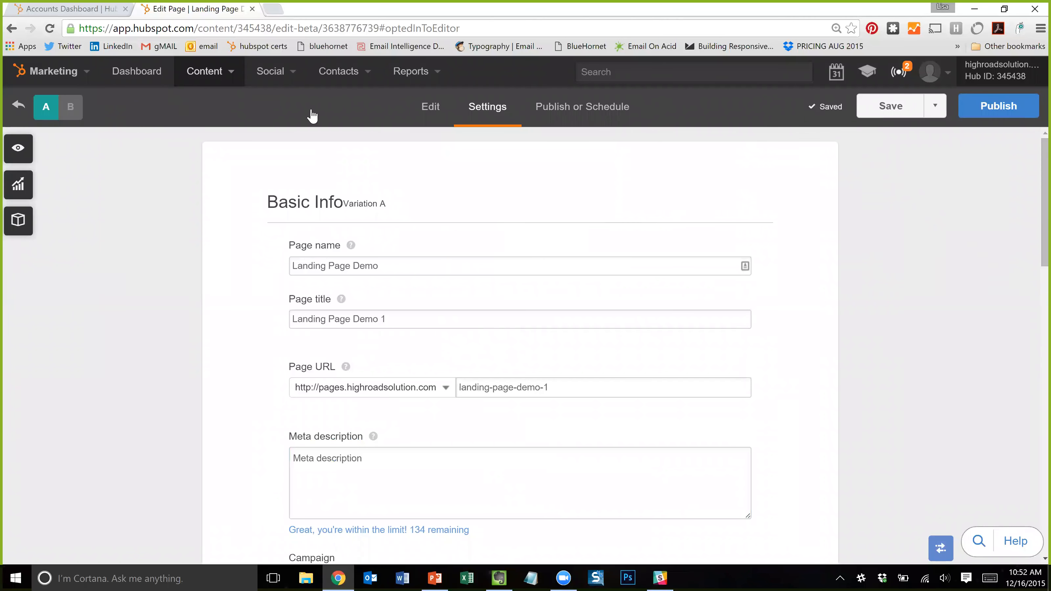
left_click(78, 109)
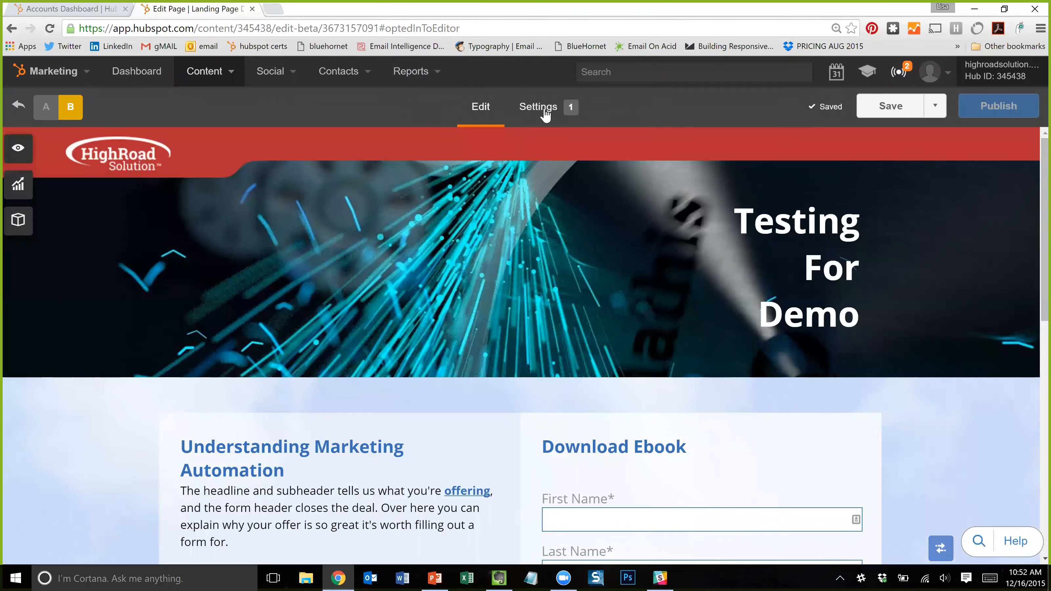
- Title variation B 'Landing Page Demo B', add a meta description, save, and return to variation A
left_click(545, 116)
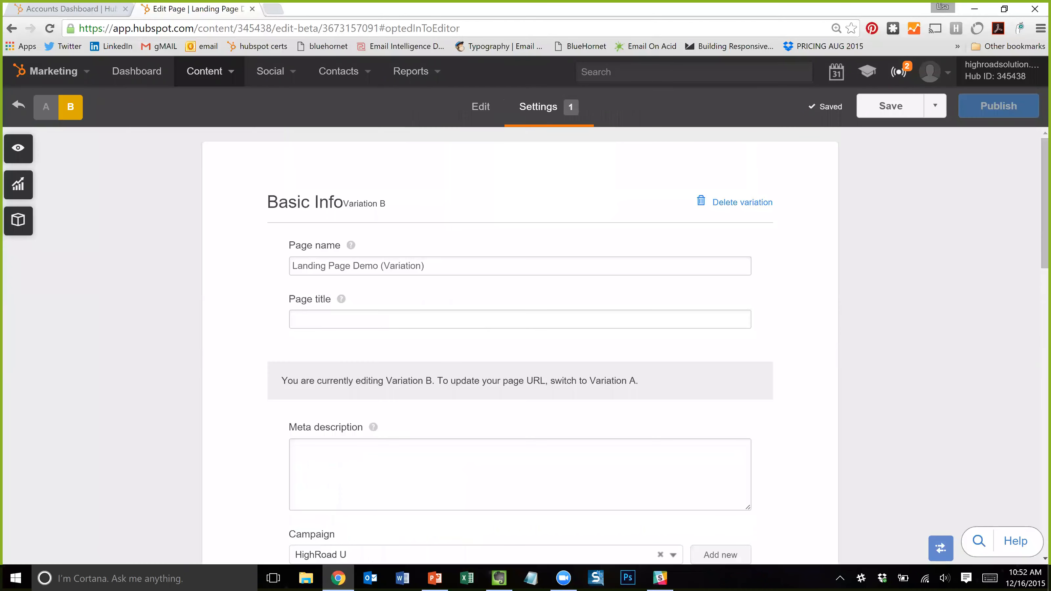
left_click(519, 319)
type("Landing Page")
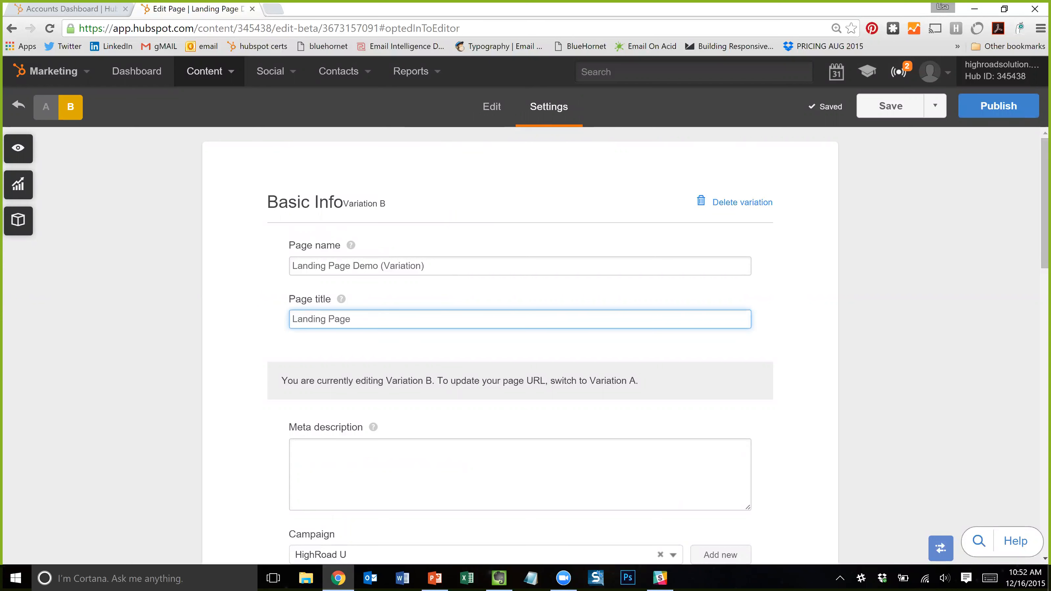
type(" Deme B")
scroll(521, 331, "down", 1)
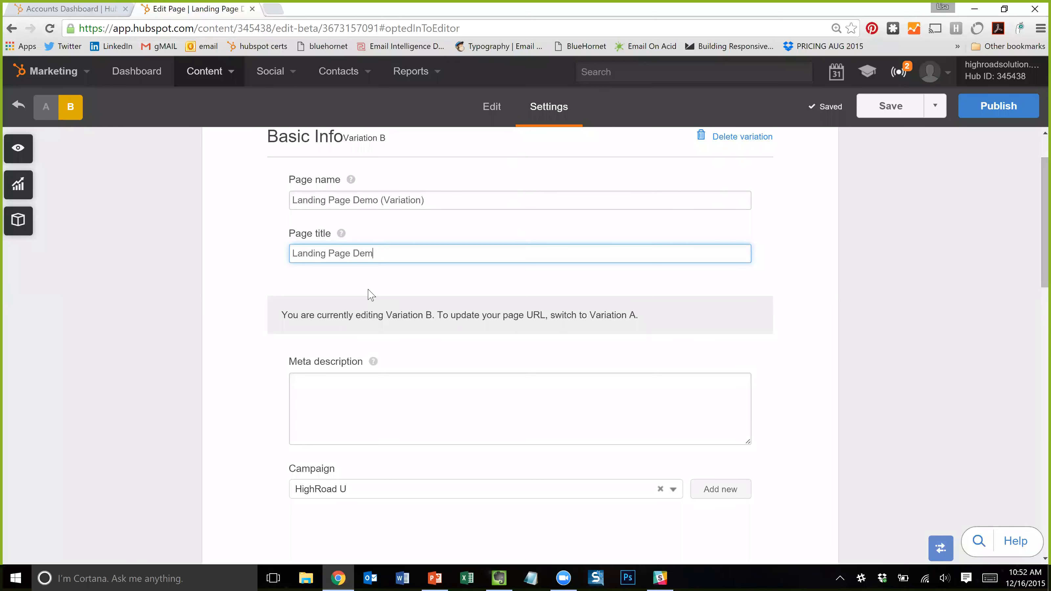
key("Tab")
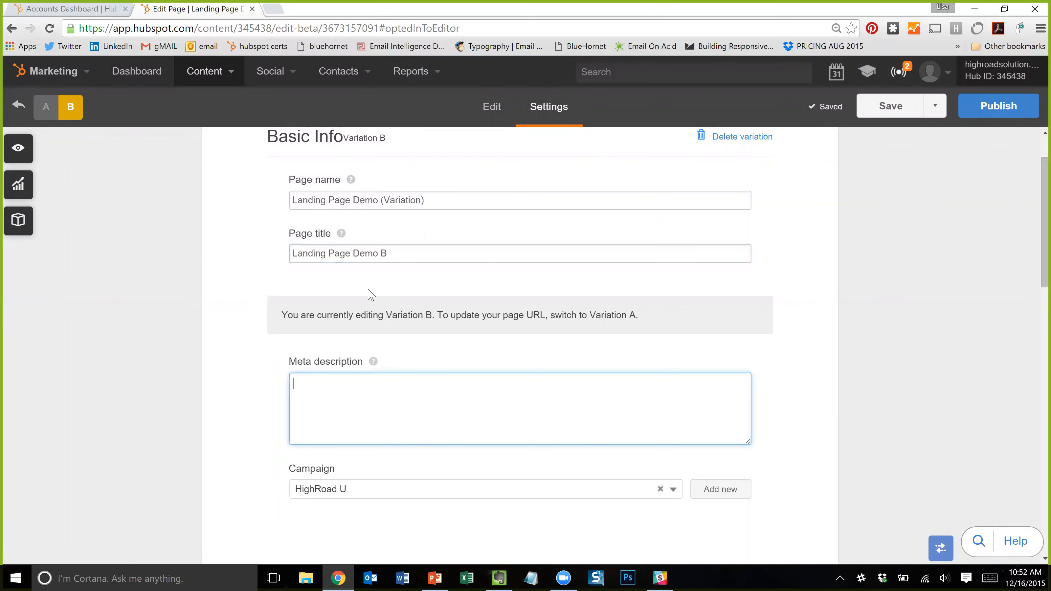
type("Meta description")
scroll(422, 296, "down", 3)
scroll(450, 297, "up", 5)
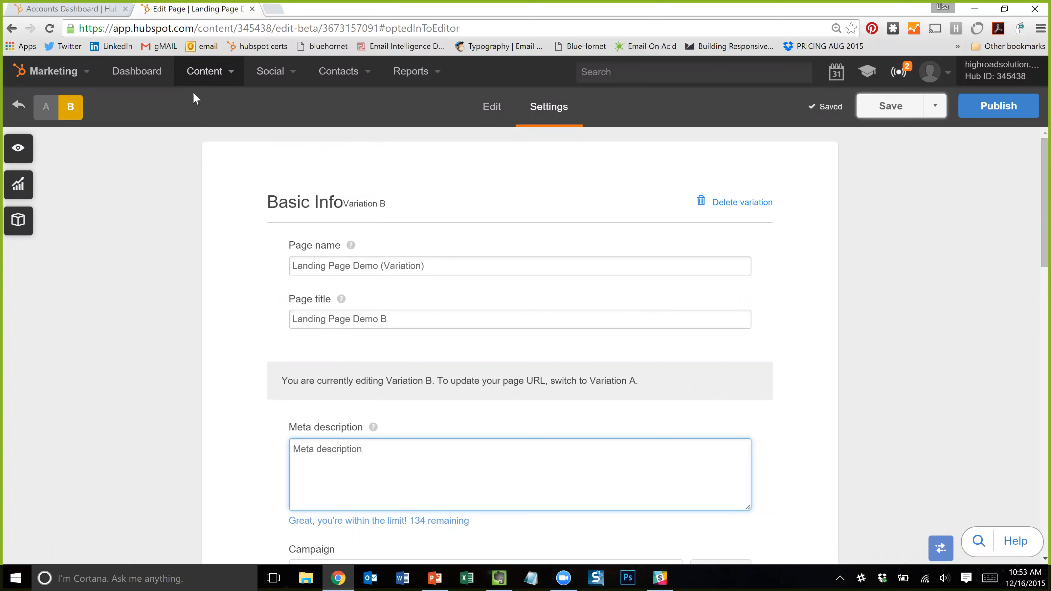
left_click(858, 118)
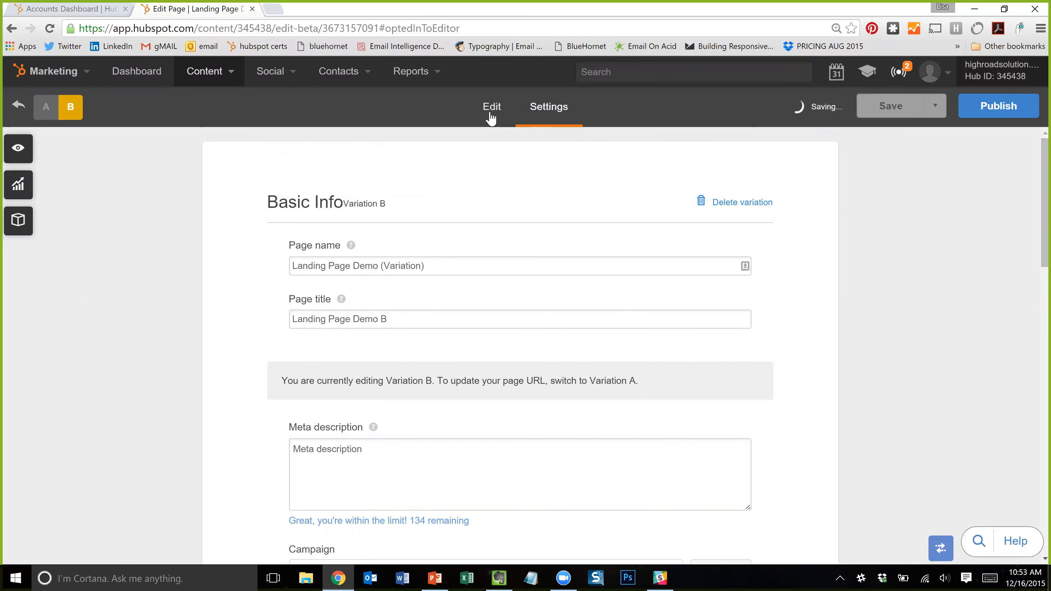
left_click(46, 107)
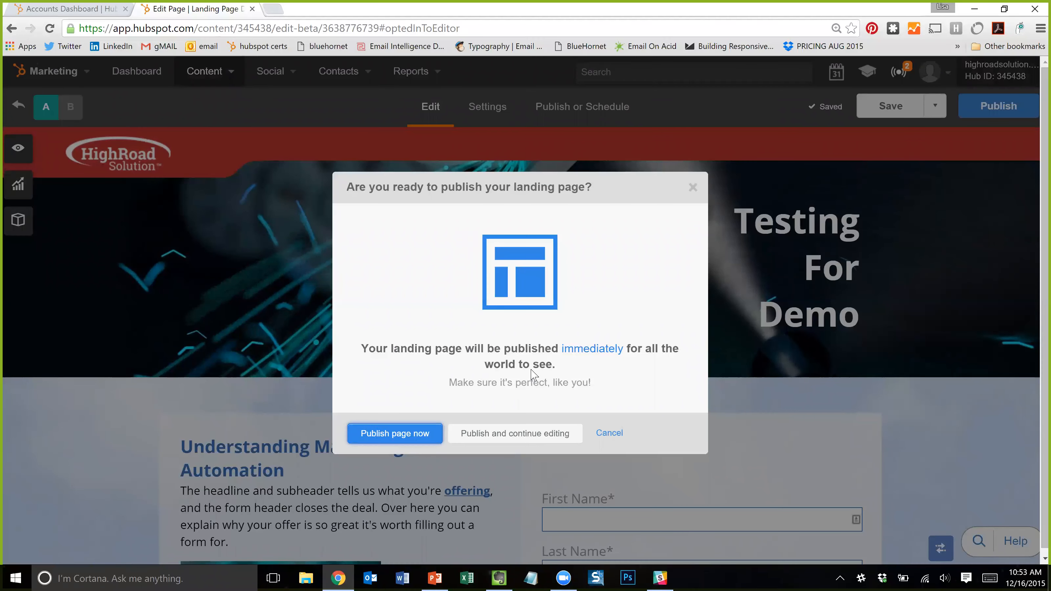
- Confirm publishing the A/B landing page immediately
key("Escape")
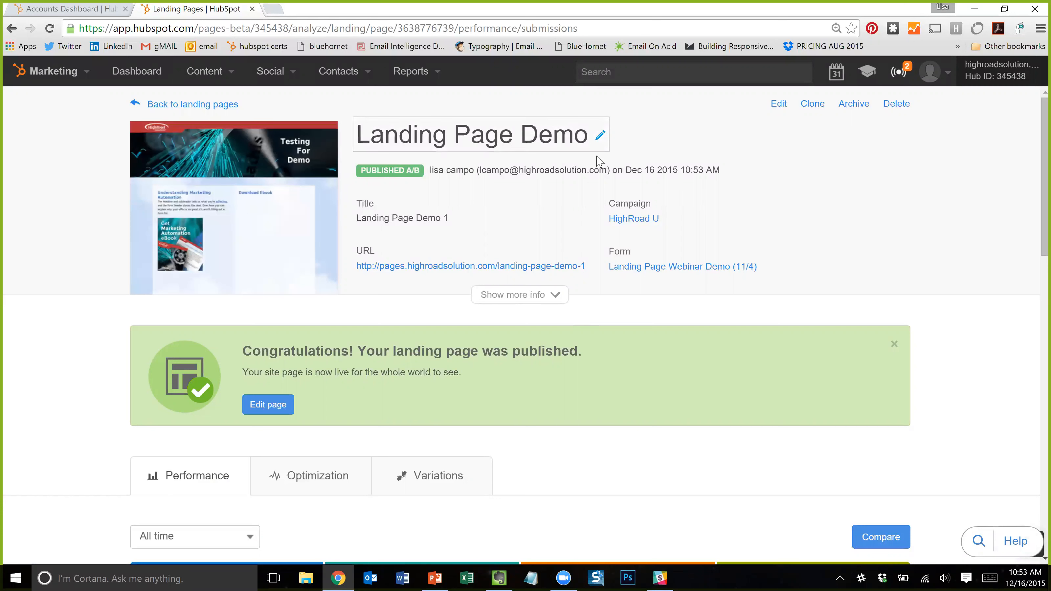
- Expand the published page's details, check its performance stats, and view the On Page SEO report
left_click(525, 297)
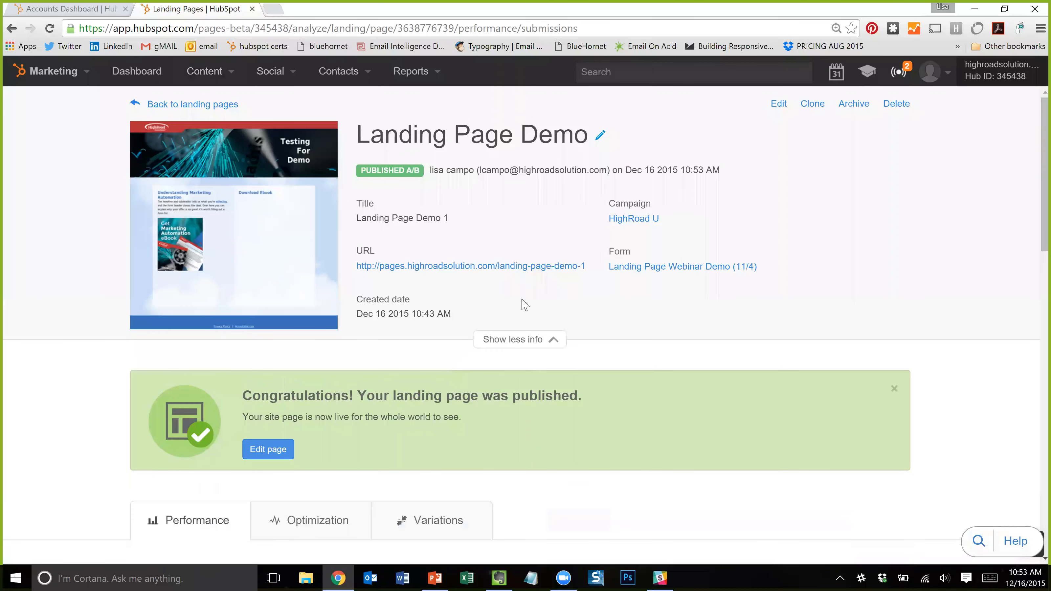
scroll(741, 250, "down", 3)
scroll(607, 261, "up", 3)
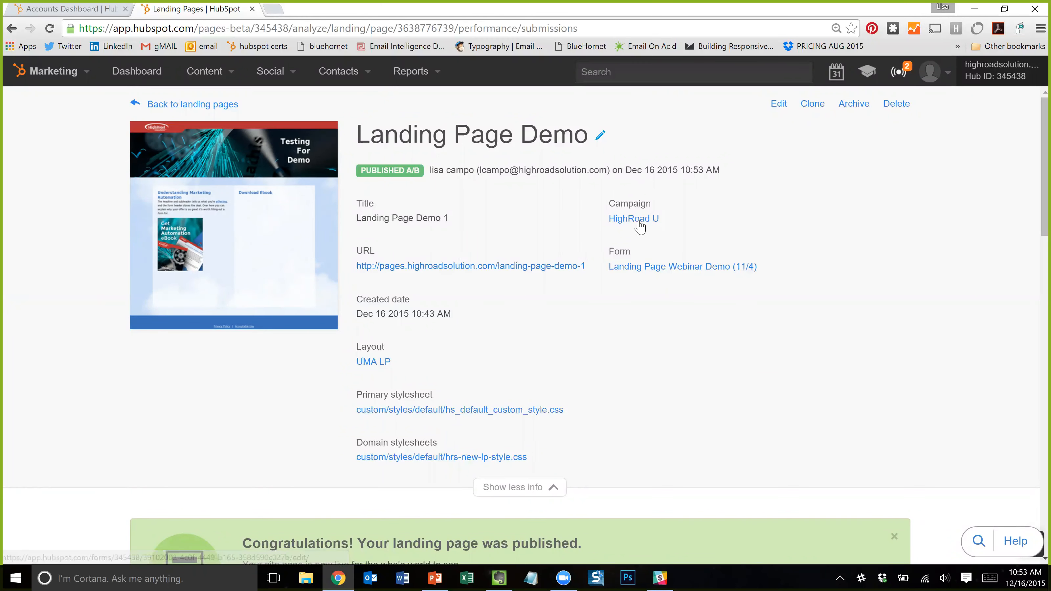
scroll(442, 347, "down", 10)
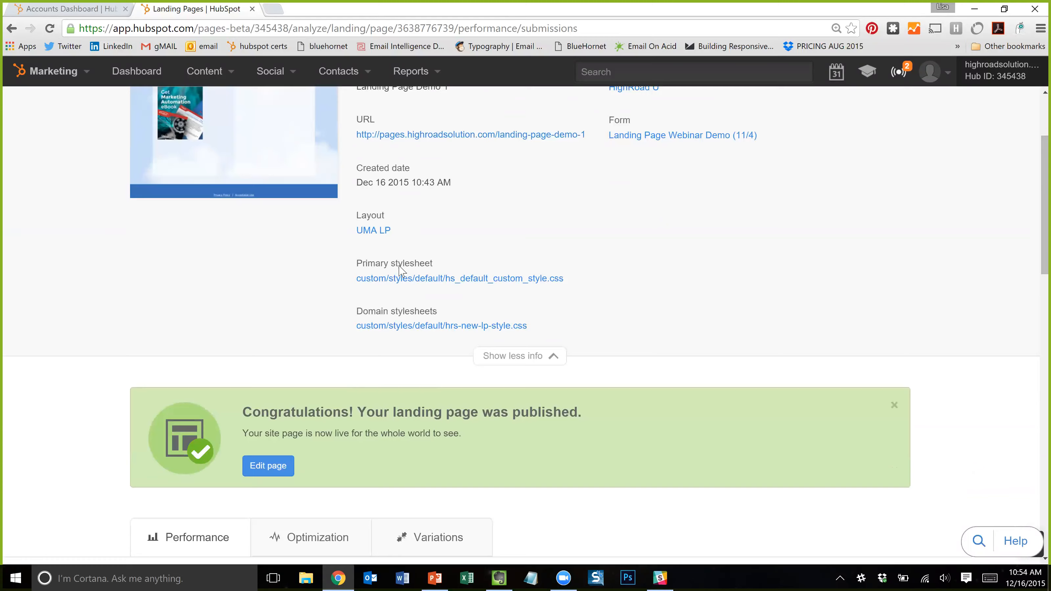
scroll(358, 289, "down", 3)
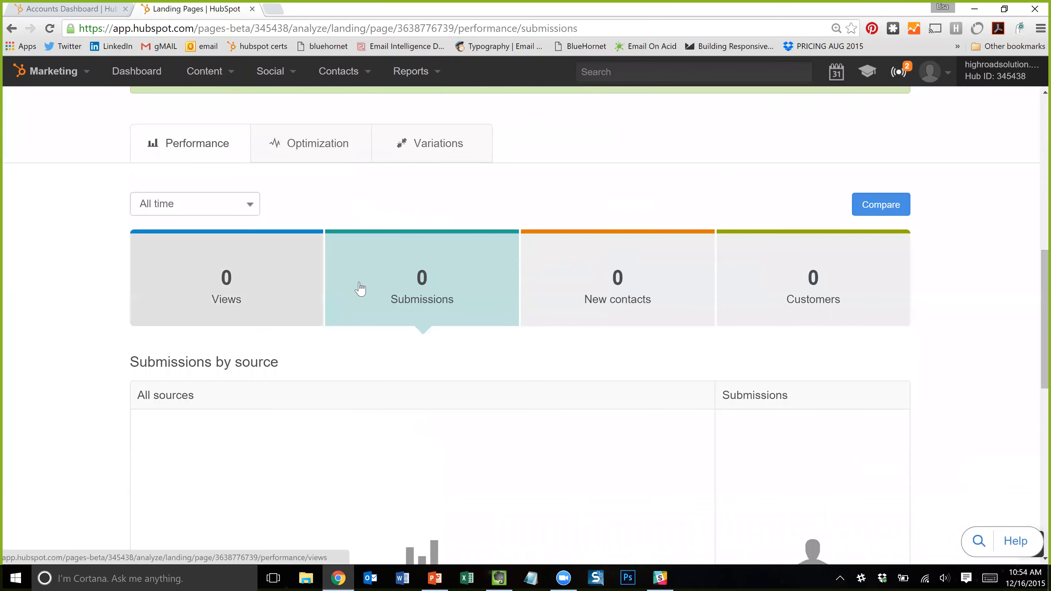
scroll(224, 260, "up", 3)
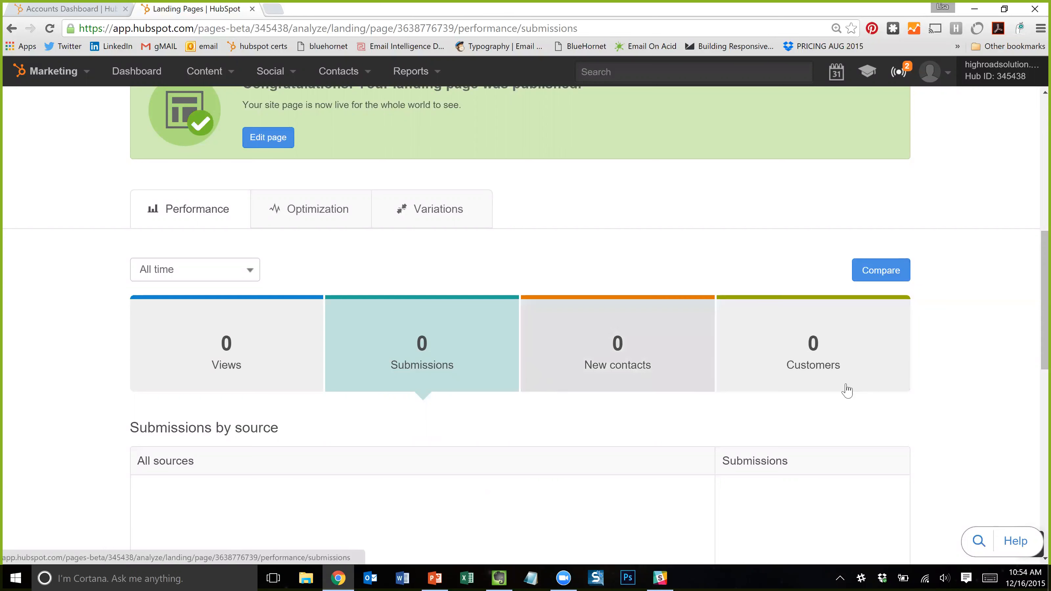
left_click(312, 224)
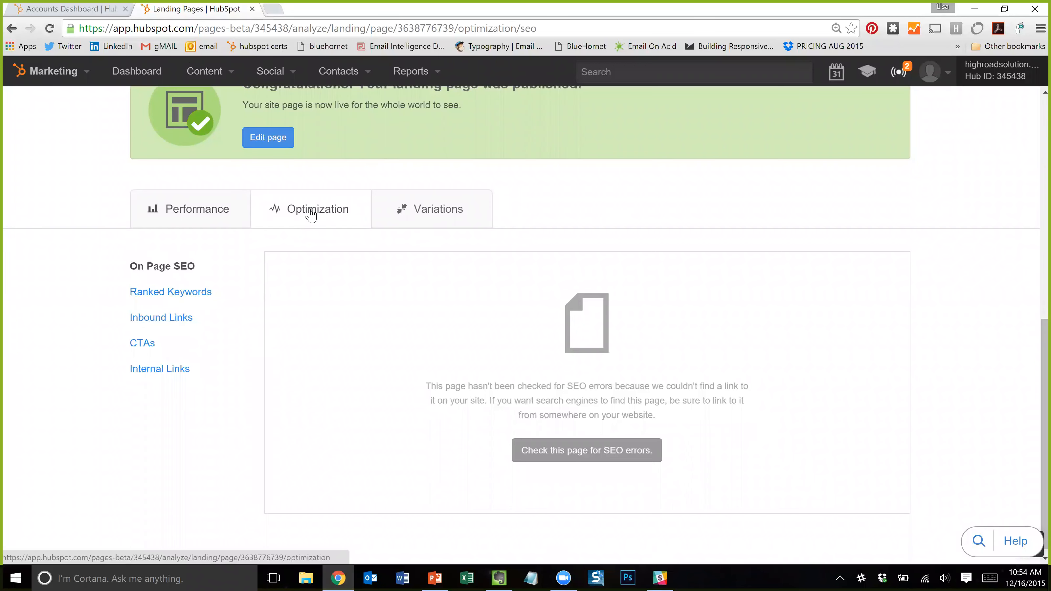
- Browse the page's Keywords, Inbound Links, CTAs and Internal Links (from/to page) reports, then Variations
left_click(193, 293)
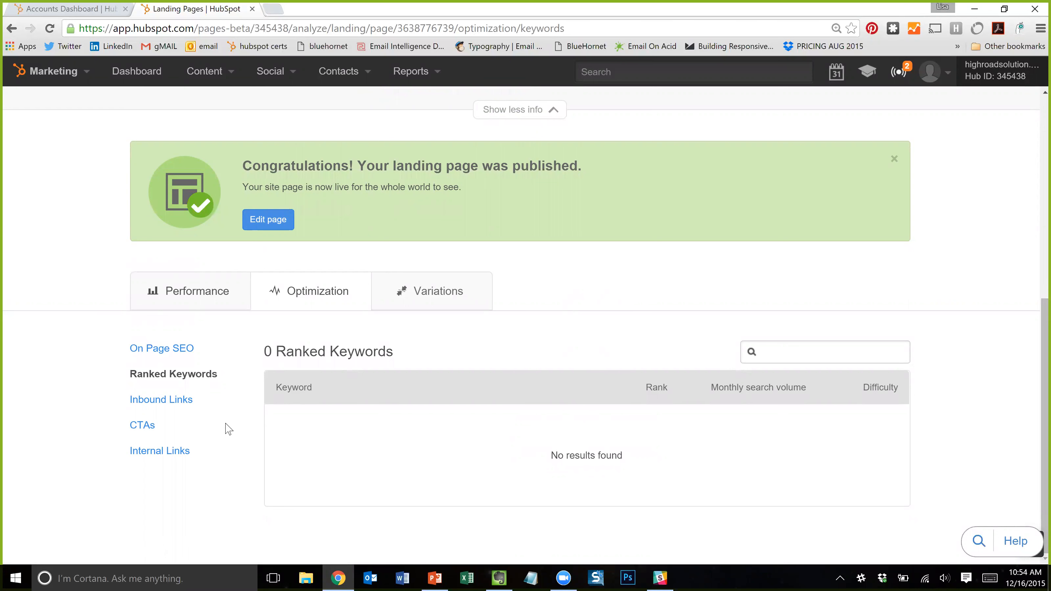
left_click(182, 400)
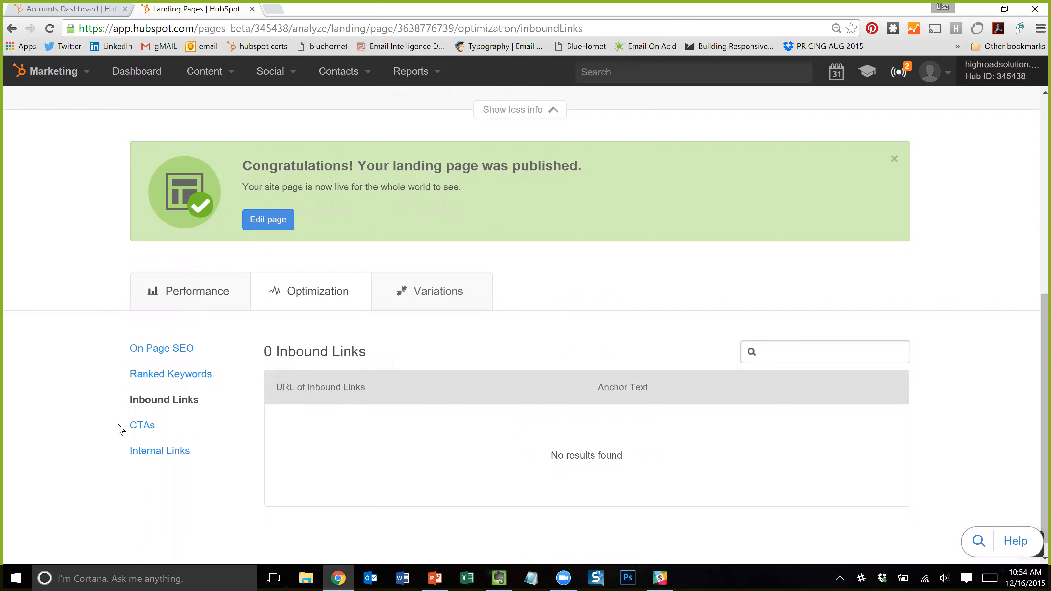
left_click(142, 425)
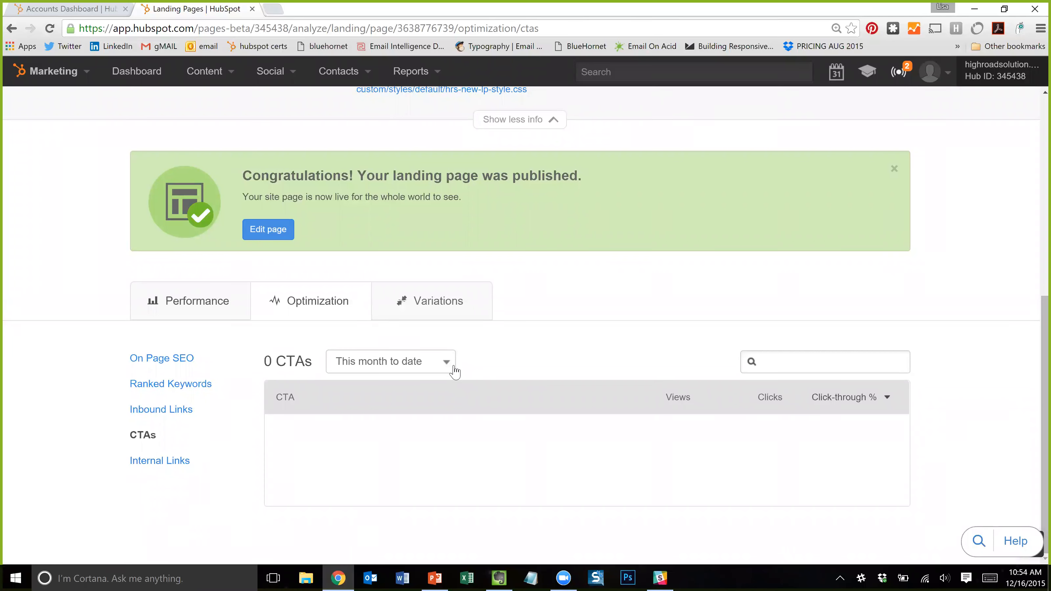
left_click(168, 467)
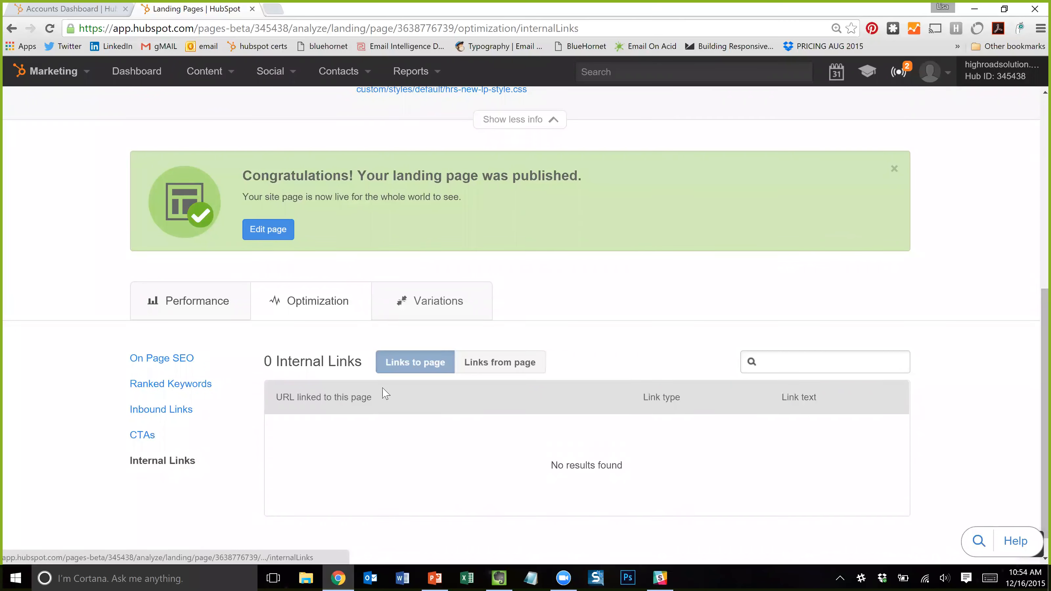
scroll(538, 423, "down", 1)
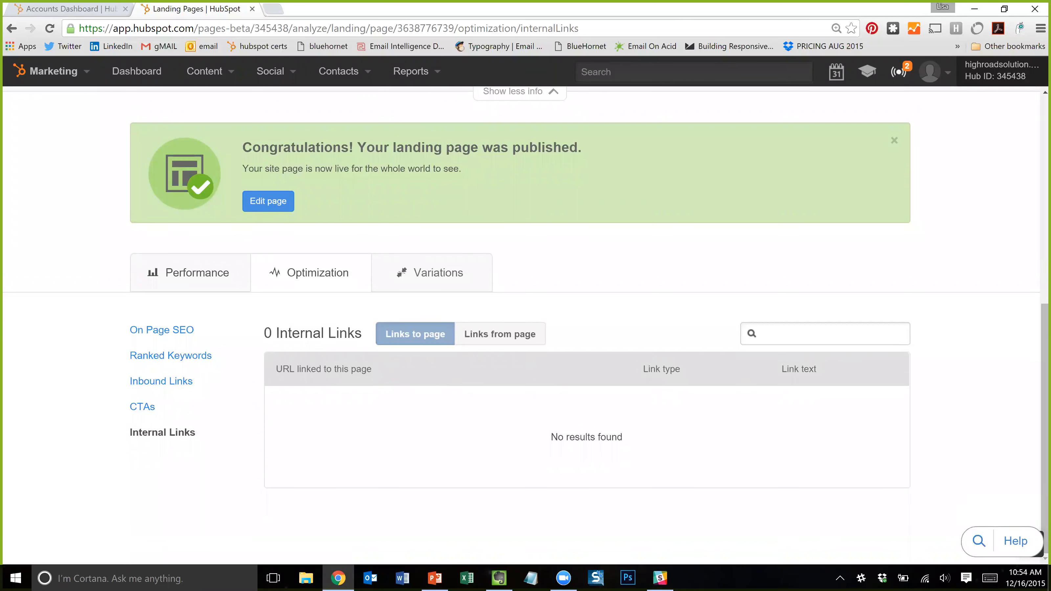
left_click(489, 339)
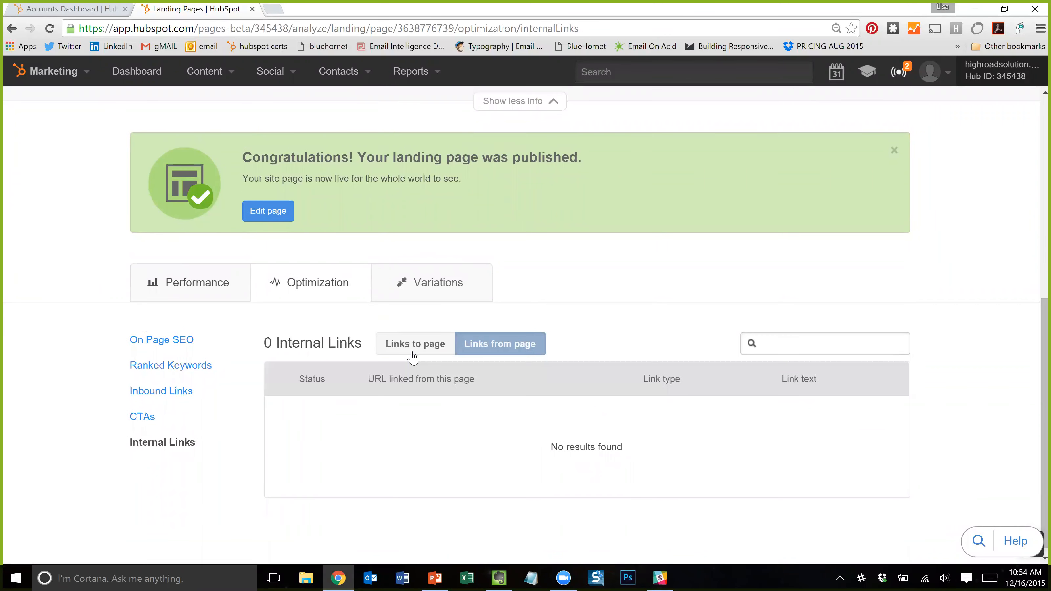
left_click(412, 352)
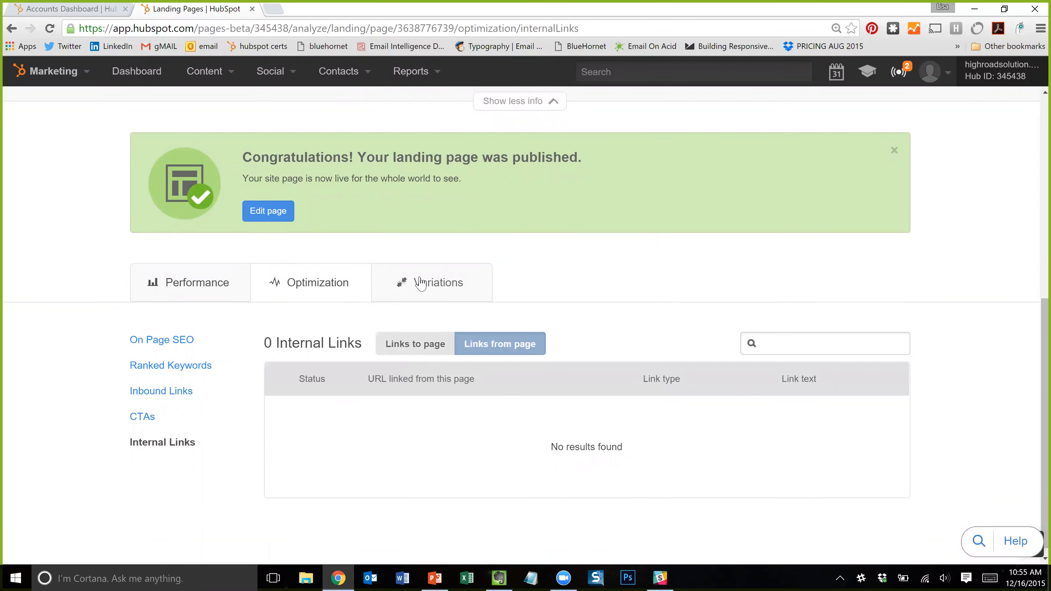
left_click(435, 297)
- Scroll the Variations report to the Current Variations table comparing Landing Page Demo with its variation
scroll(434, 299, "down", 5)
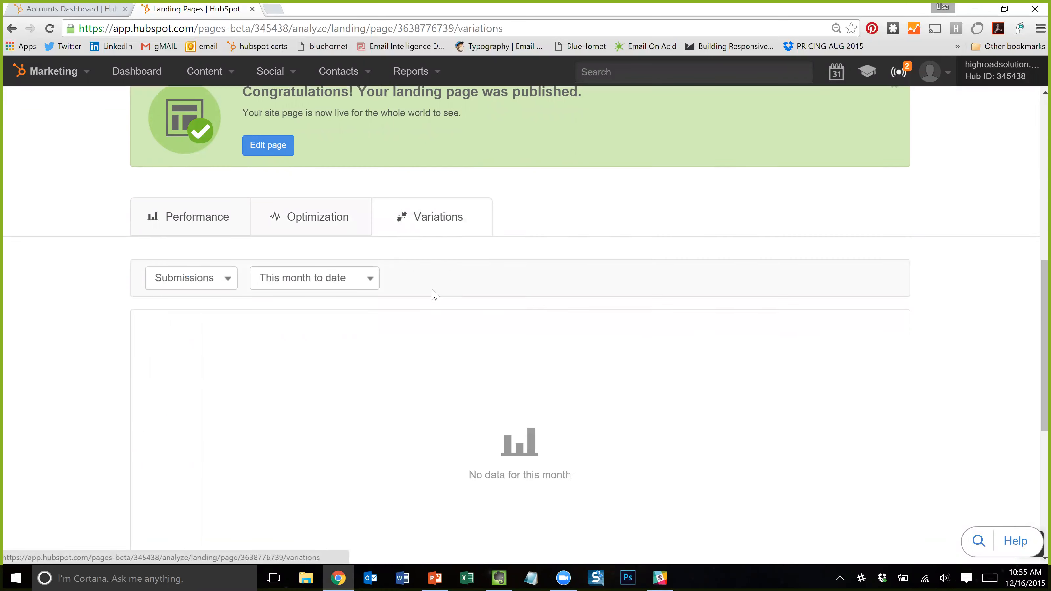
scroll(430, 257, "up", 2)
scroll(429, 245, "down", 6)
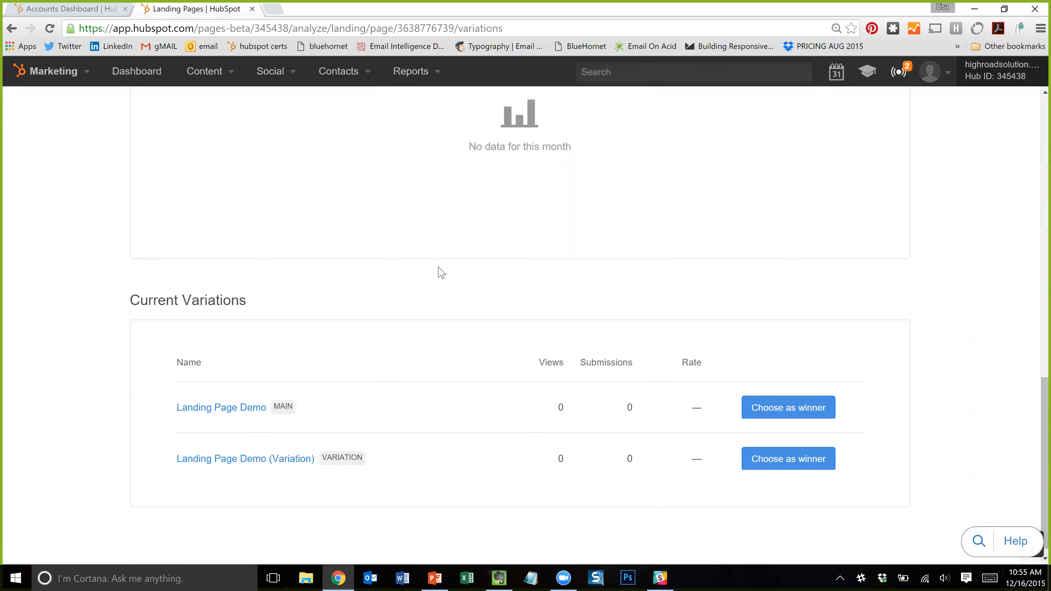
scroll(368, 312, "up", 3)
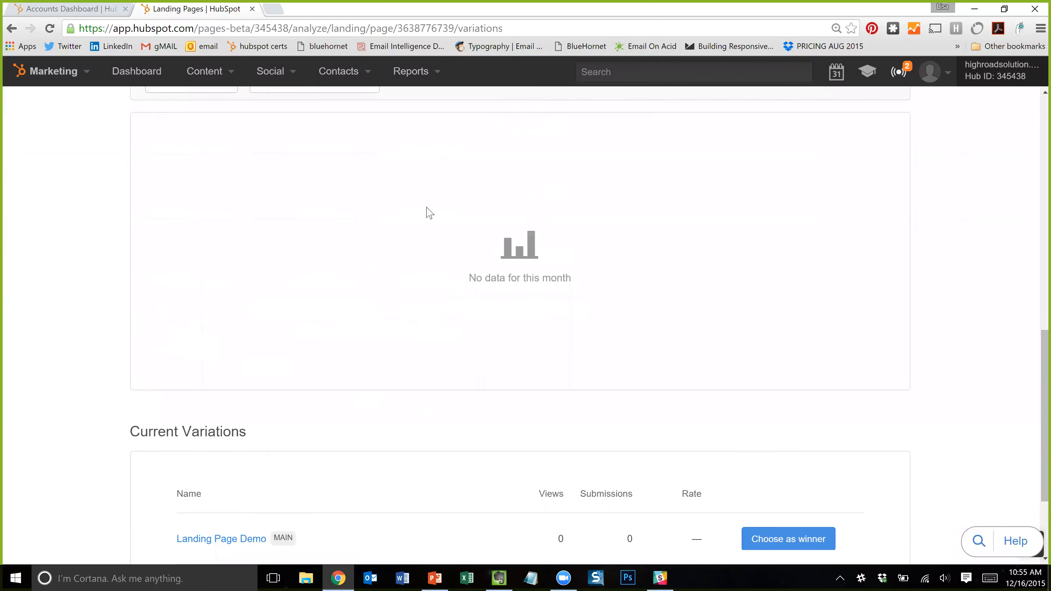
scroll(428, 213, "up", 3)
scroll(412, 294, "down", 6)
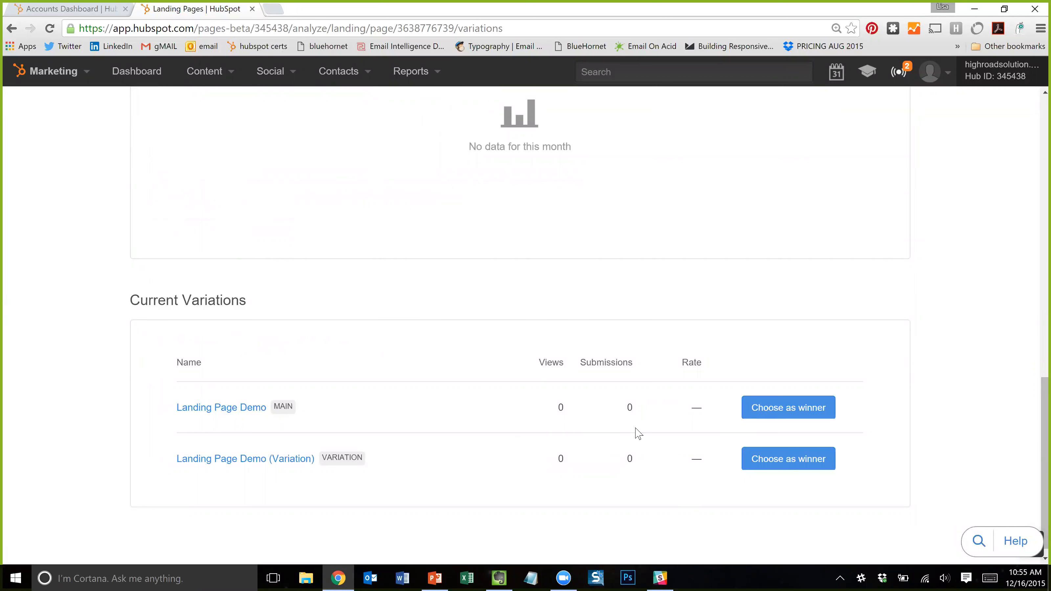
scroll(688, 437, "down", 1)
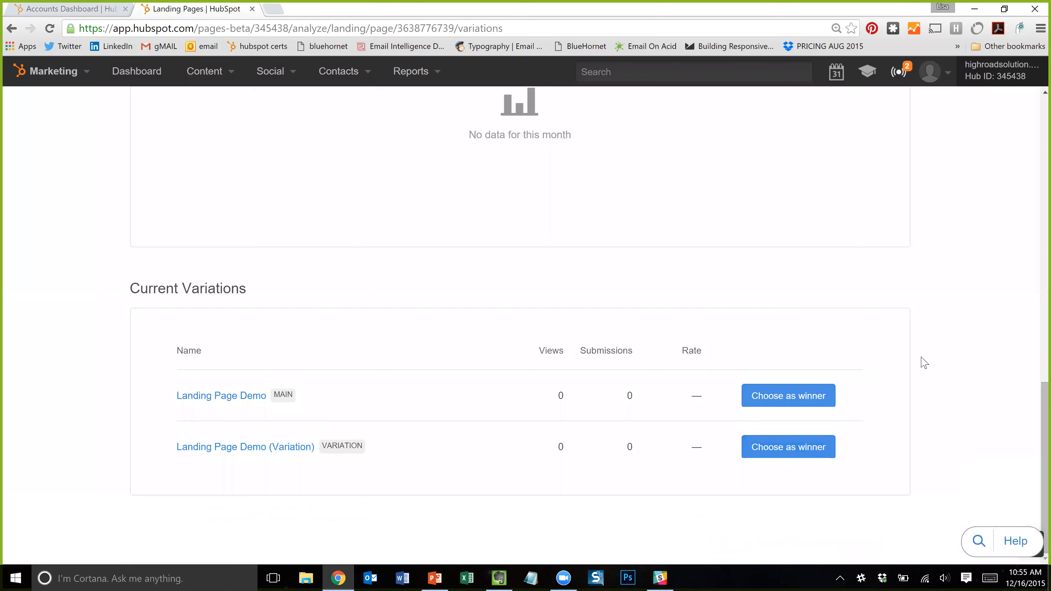
scroll(929, 363, "up", 3)
scroll(933, 364, "up", 5)
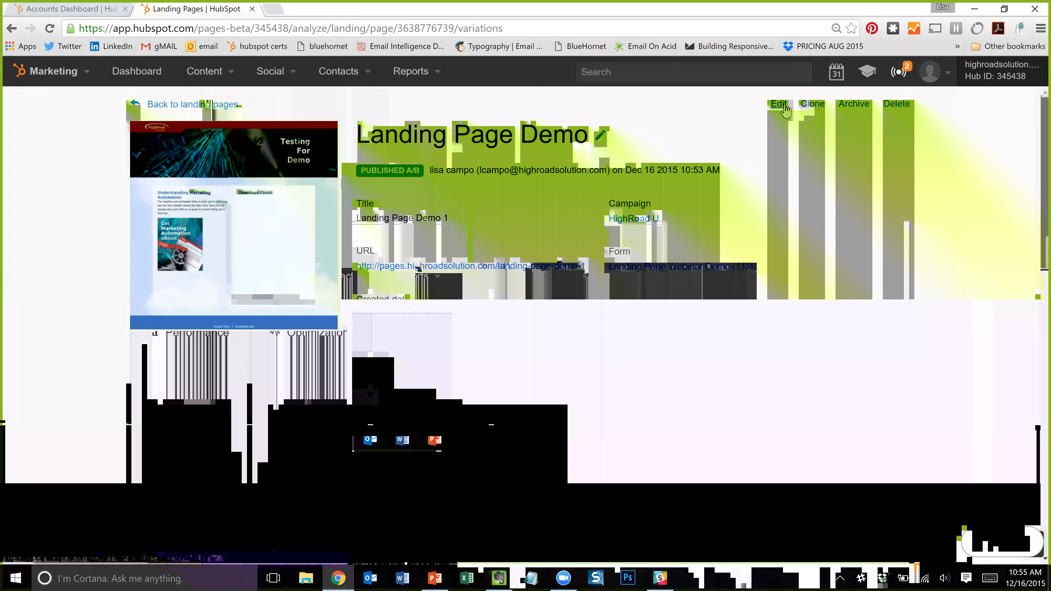
- Open Landing Page Demo in the page editor
left_click(783, 106)
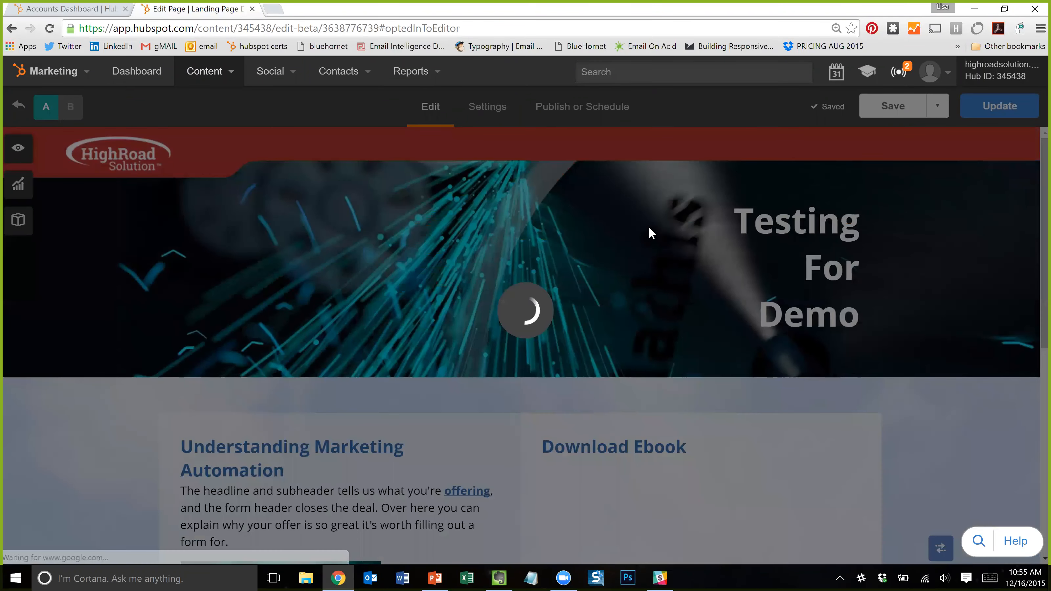
scroll(595, 272, "down", 1)
scroll(595, 272, "down", 2)
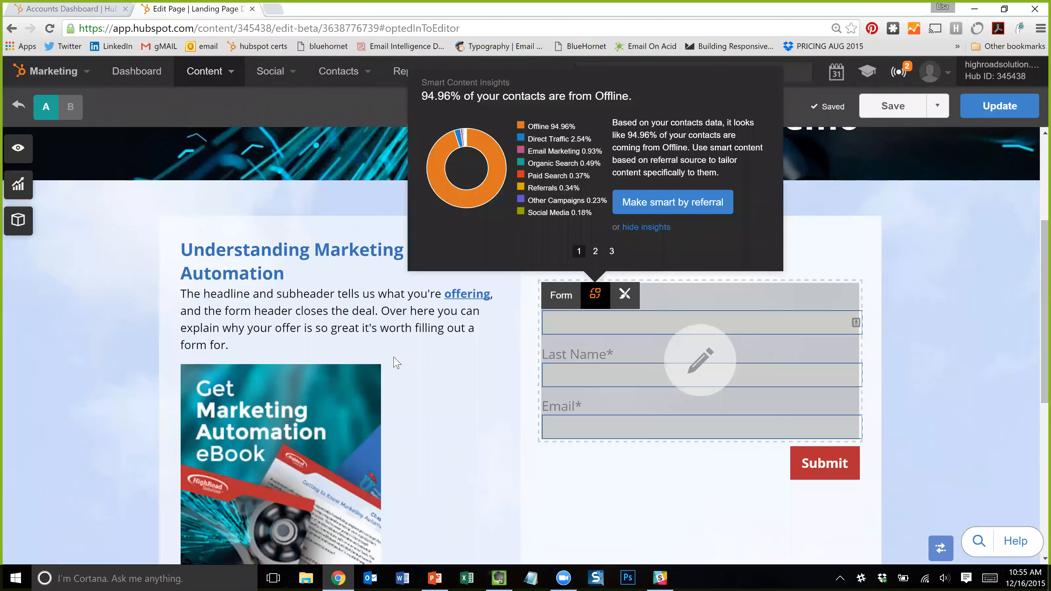
scroll(418, 213, "up", 3)
- Inspect smart content insights for the header and the text module
mouse_move(240, 213)
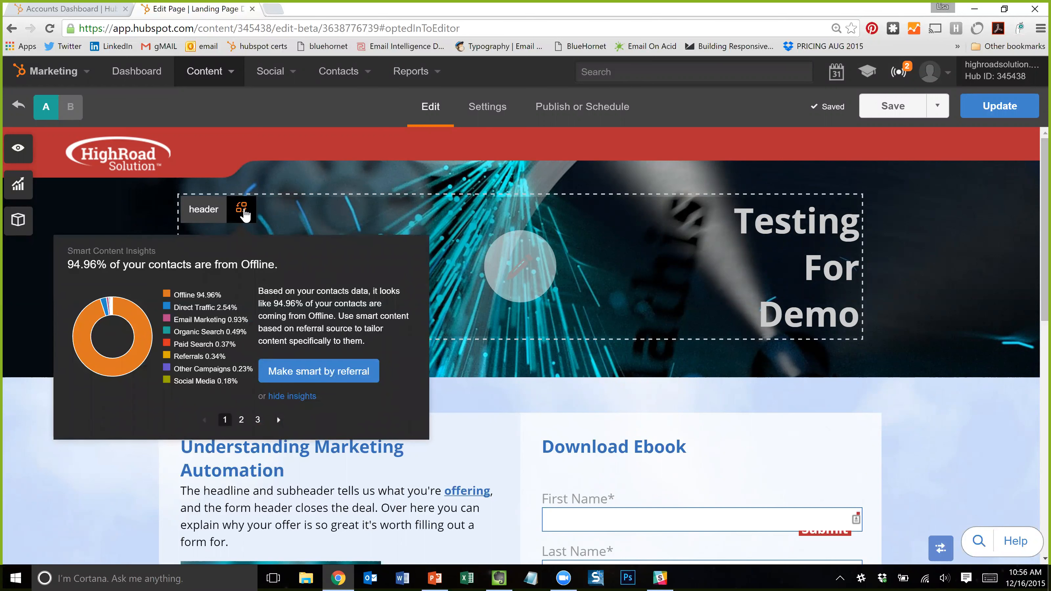
left_click(243, 210)
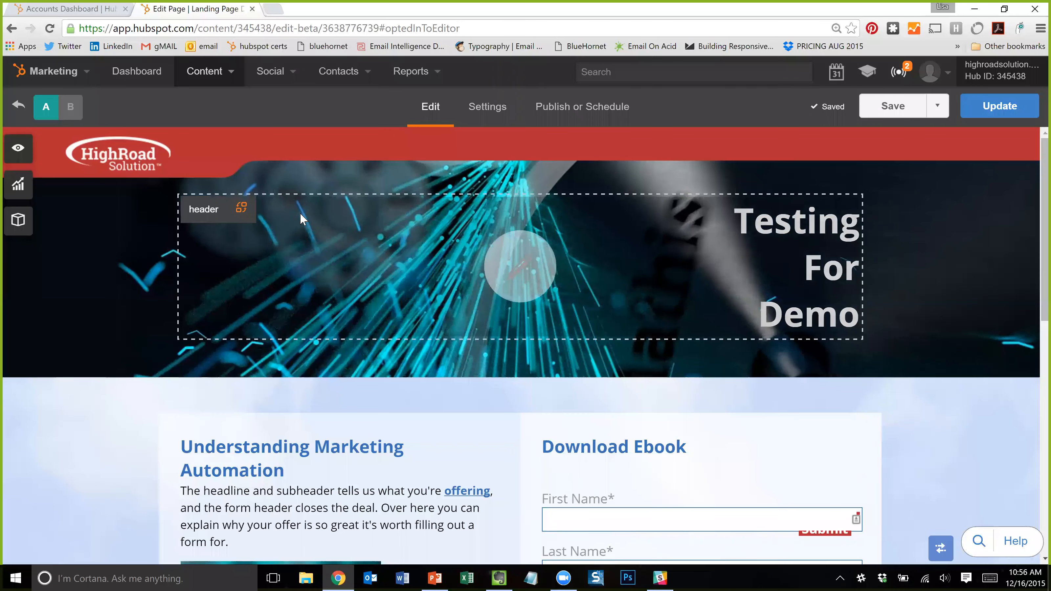
left_click(242, 210)
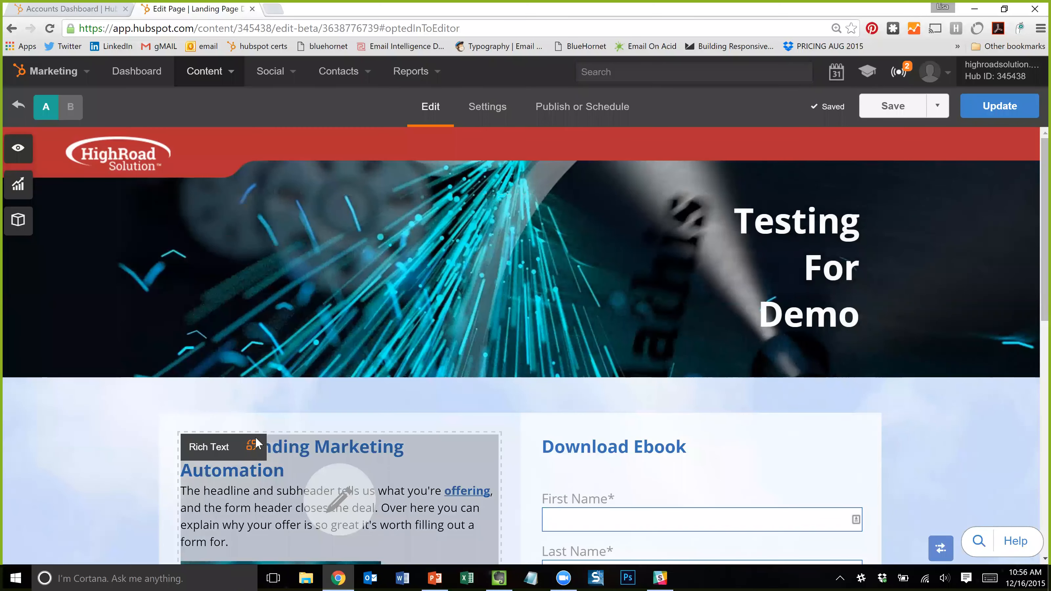
left_click(248, 448)
left_click(242, 209)
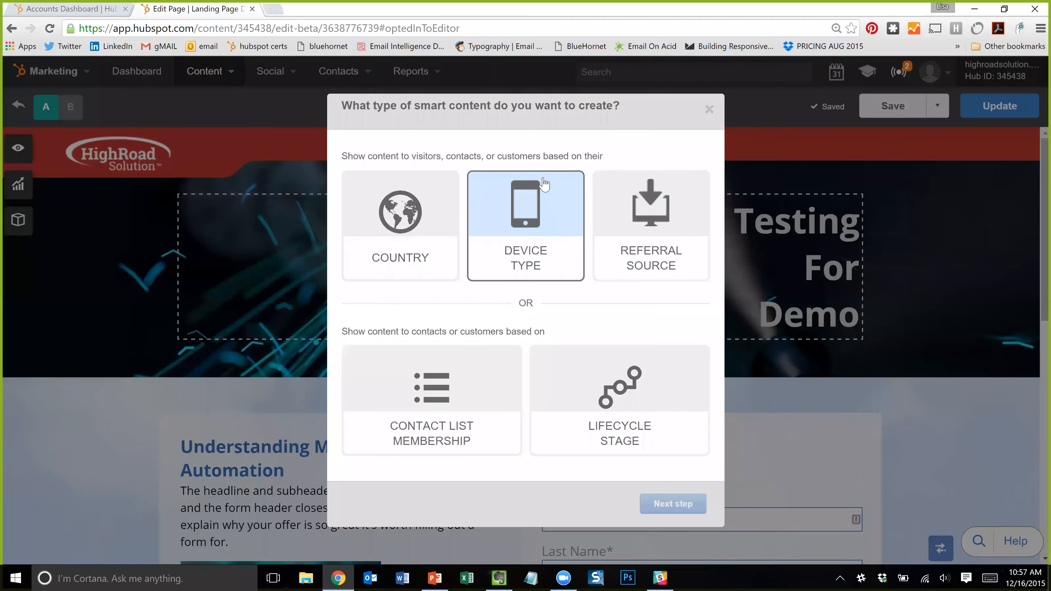
- Compare referral source, country, list and lifecycle stage targeting, settling on Country
left_click(667, 247)
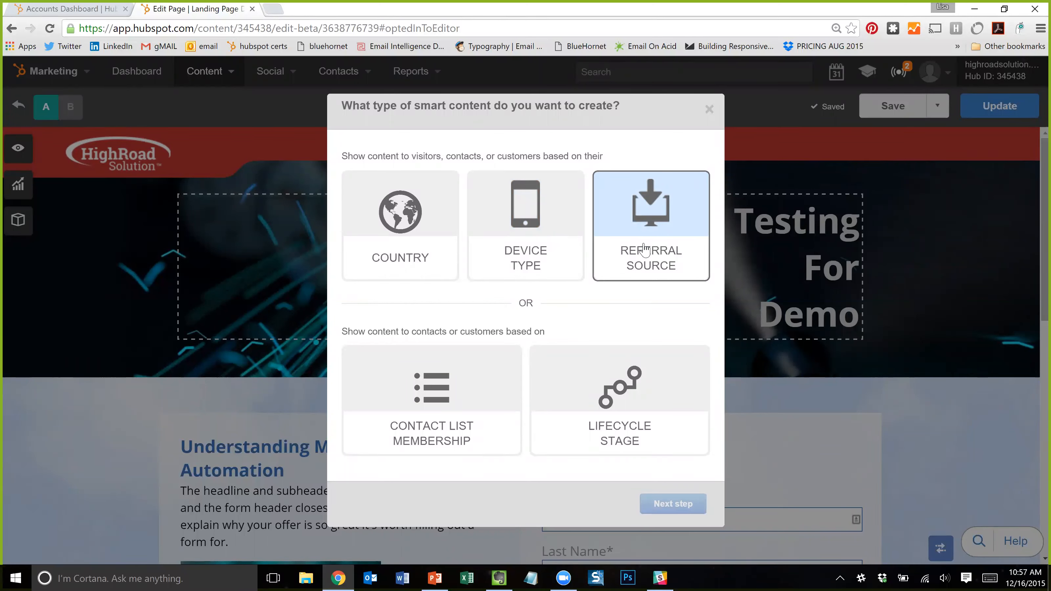
left_click(436, 250)
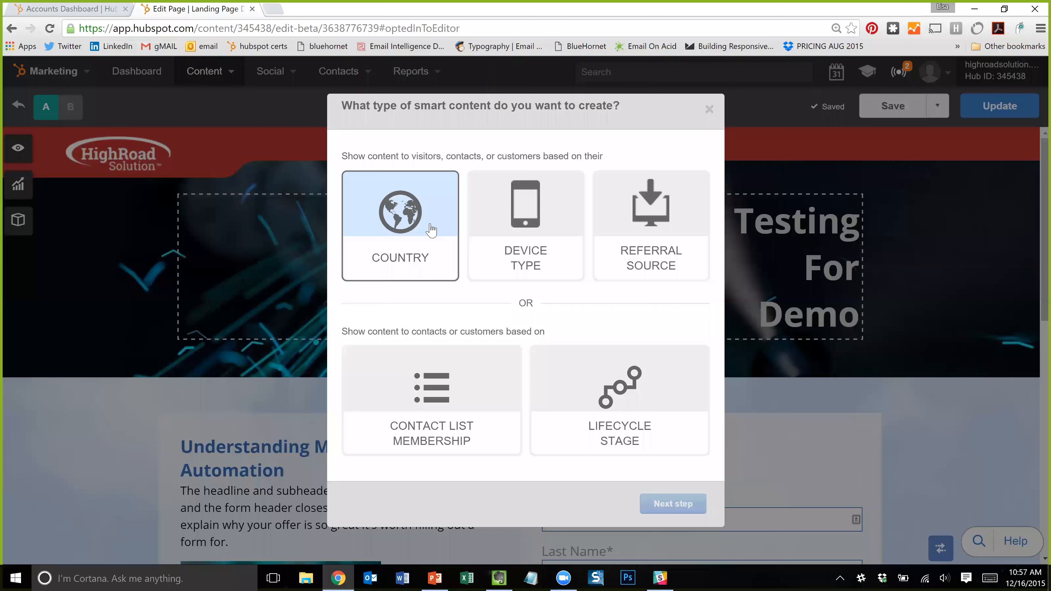
left_click(475, 424)
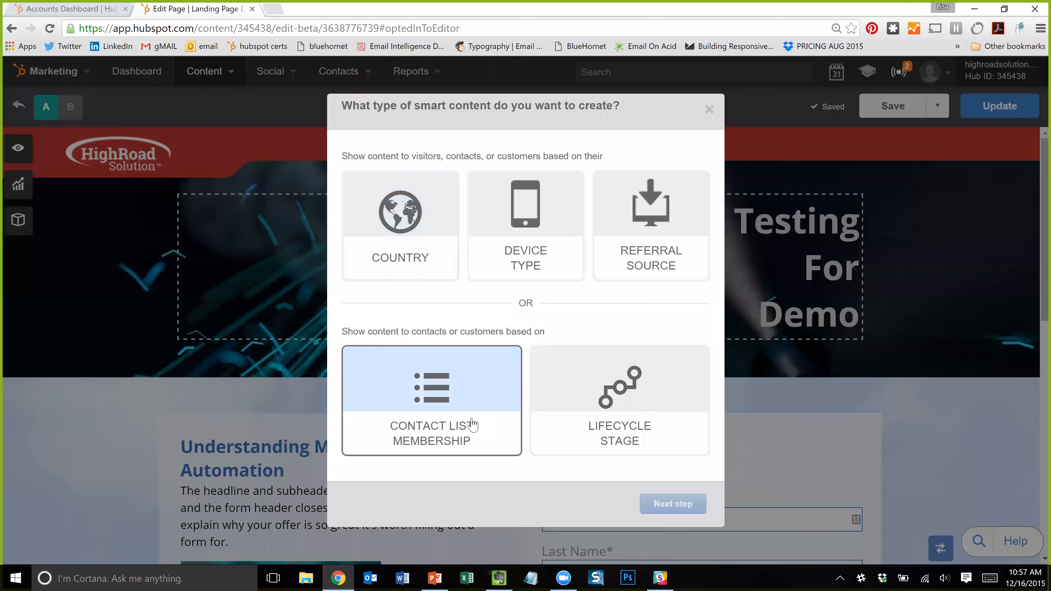
left_click(616, 385)
left_click(444, 412)
left_click(619, 412)
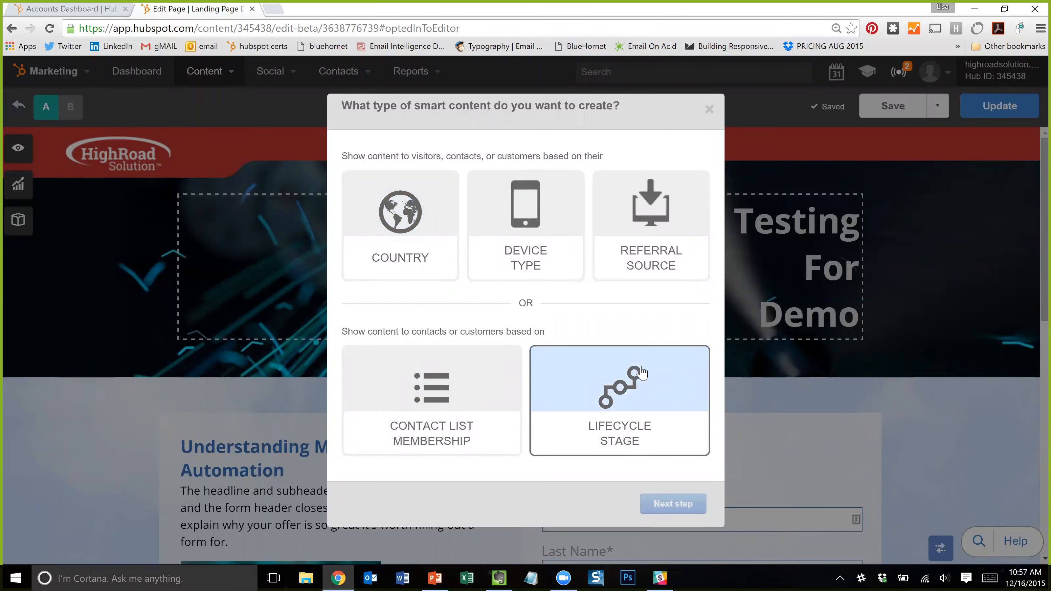
left_click(426, 391)
left_click(654, 414)
left_click(470, 423)
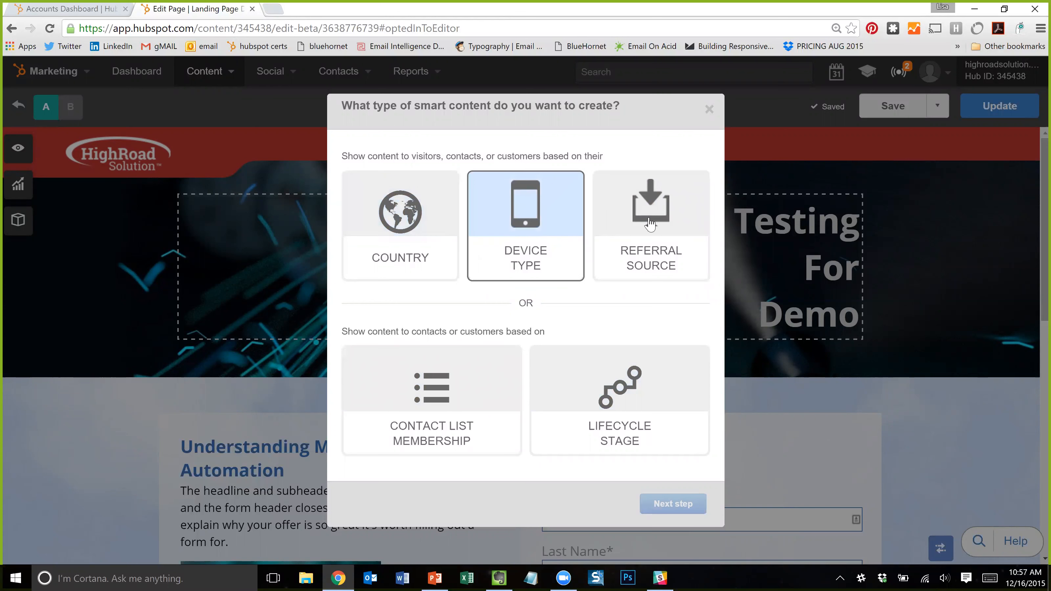
left_click(423, 231)
- Add a country rule targeting visitors from United Kingdom
left_click(670, 503)
left_click(372, 242)
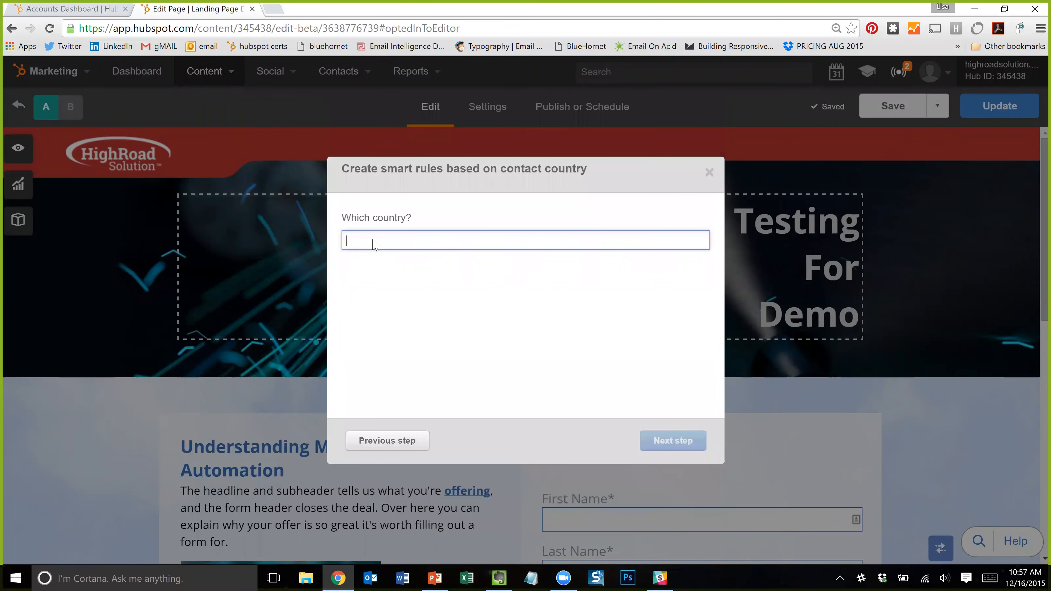
type("Uni")
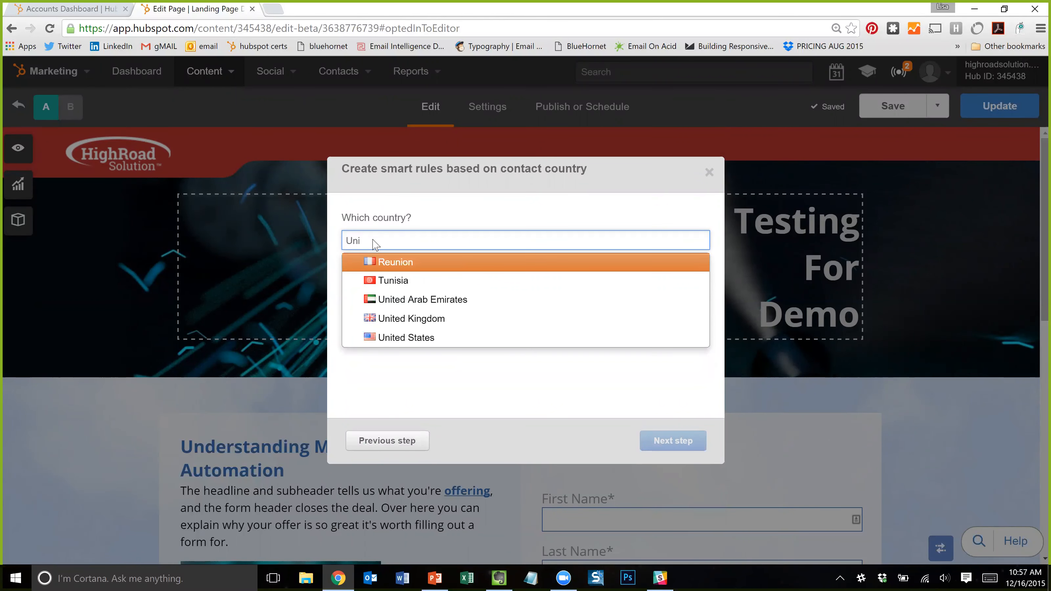
key("Down")
key("Down")
key("Down")
key("Return")
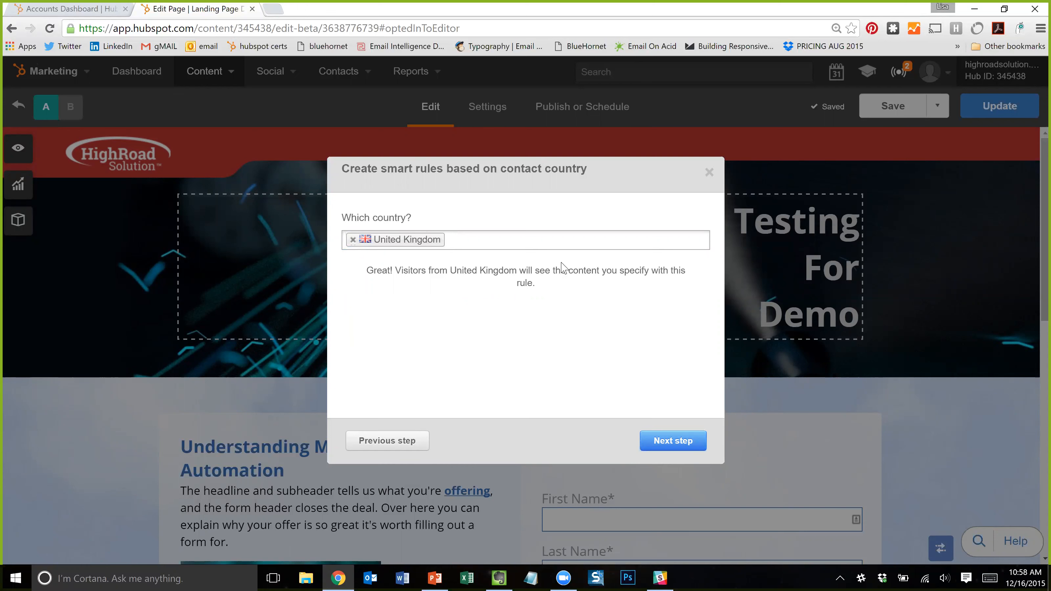
- Open the country rule's content and inspect the default heading's source code without changes
left_click(667, 447)
scroll(413, 340, "down", 3)
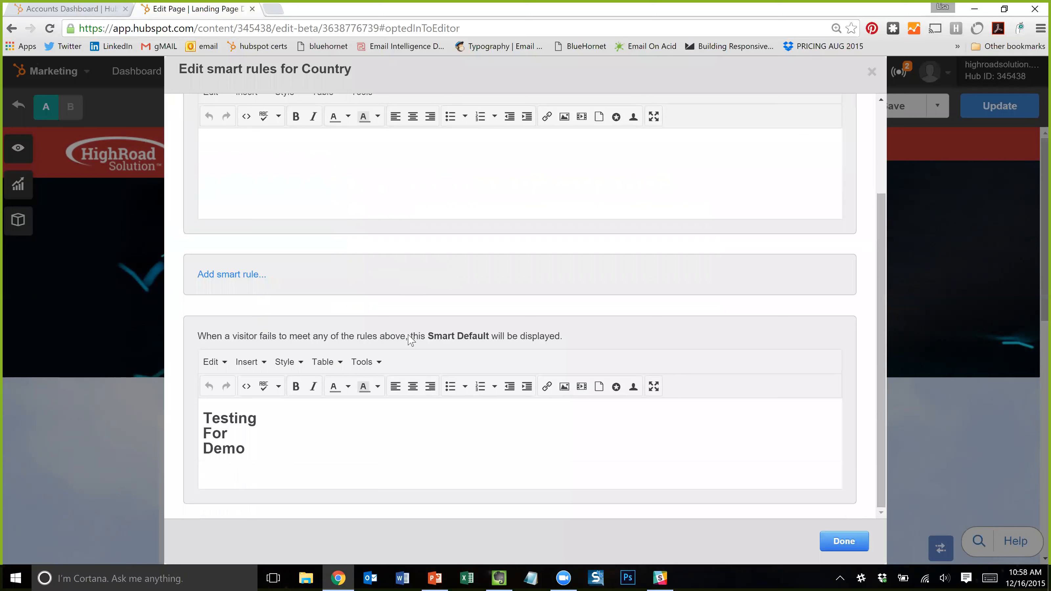
left_click(246, 387)
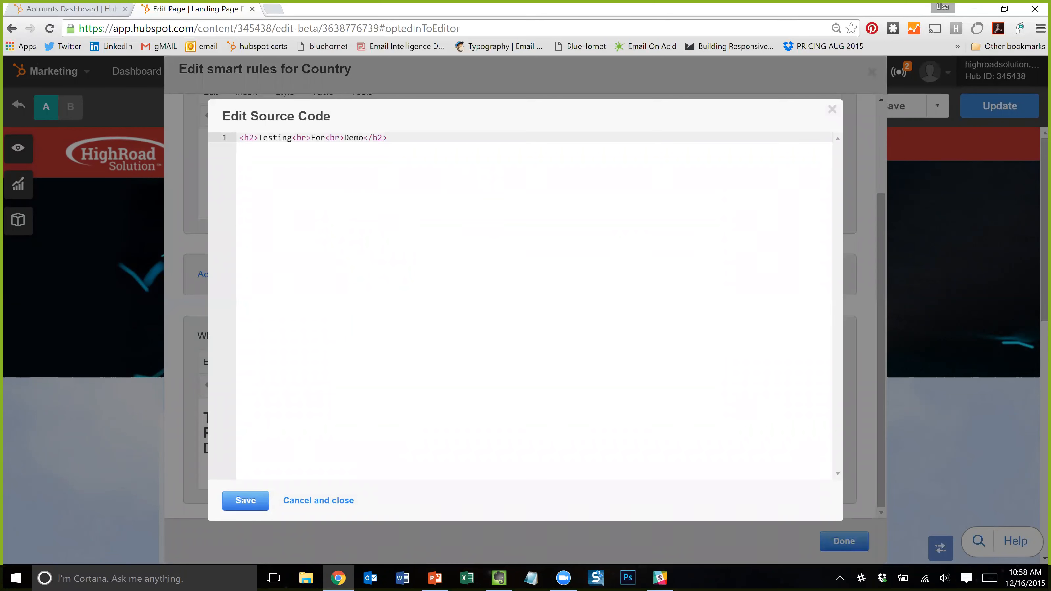
key("ctrl+a")
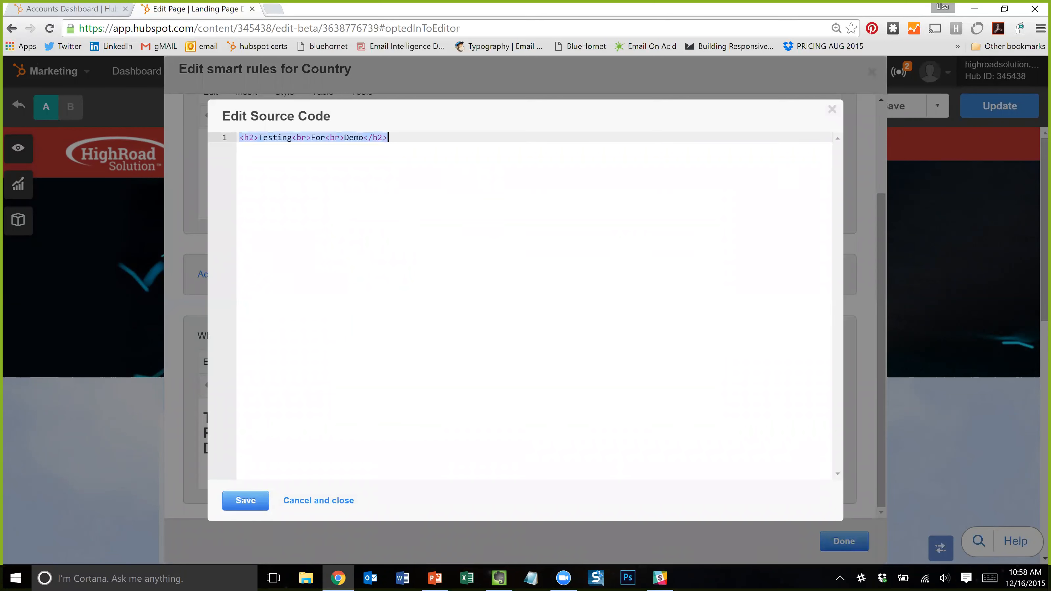
left_click(343, 501)
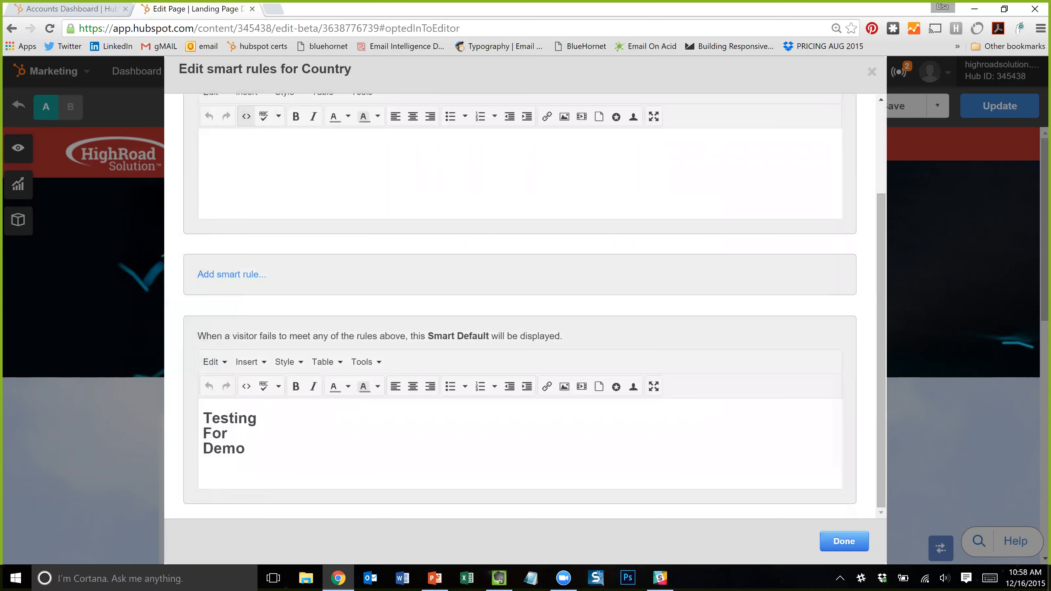
left_click(246, 386)
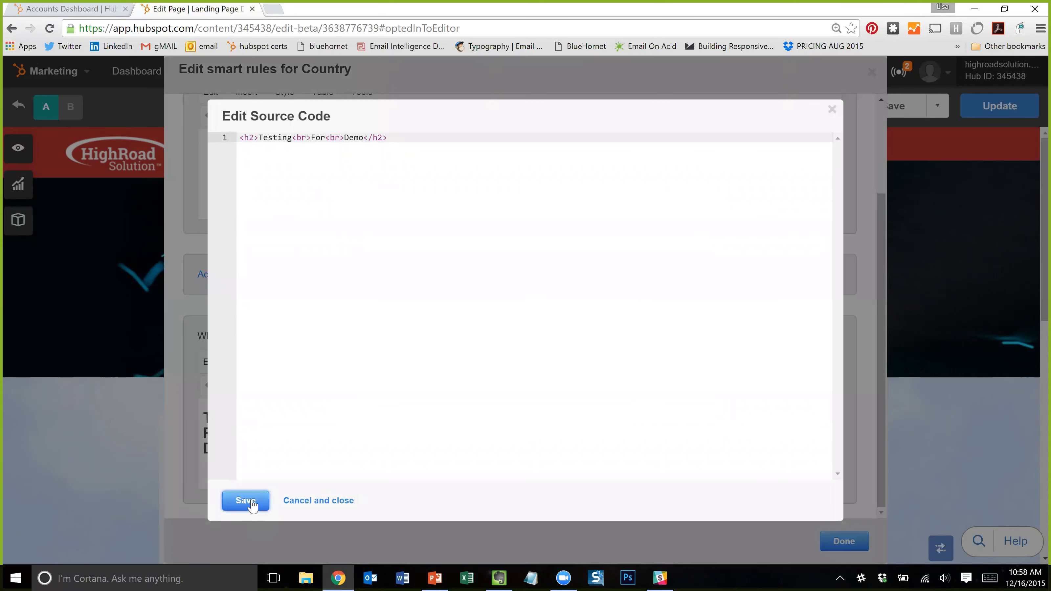
left_click(199, 183)
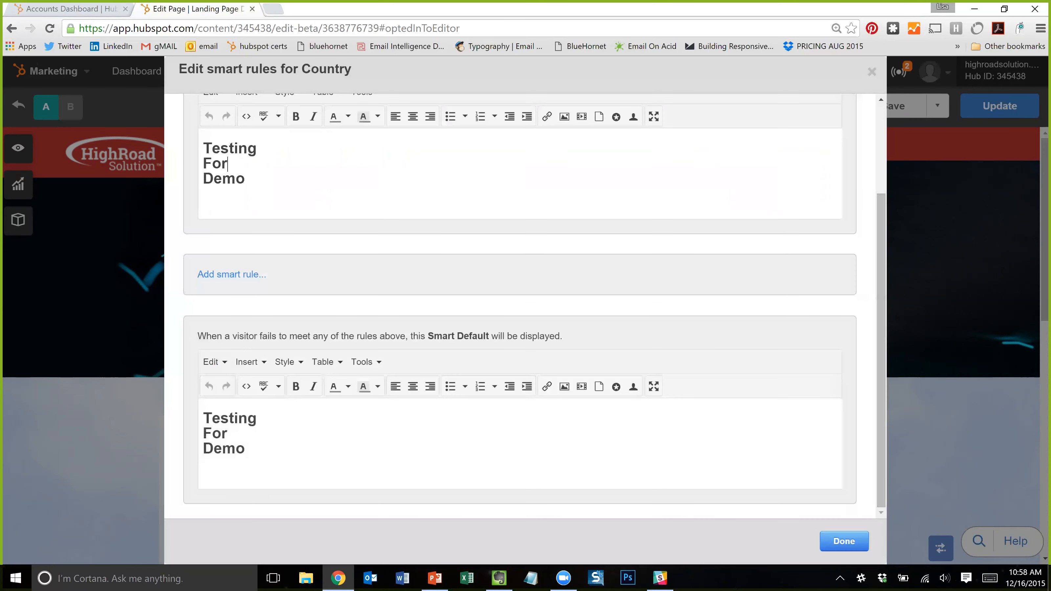
- Change the United Kingdom rule's header text to 'Testing For UK Demo'
left_click(243, 202)
key("BackSpace")
key("BackSpace")
key("BackSpace")
key("BackSpace")
type("UK Demo")
scroll(176, 188, "up", 3)
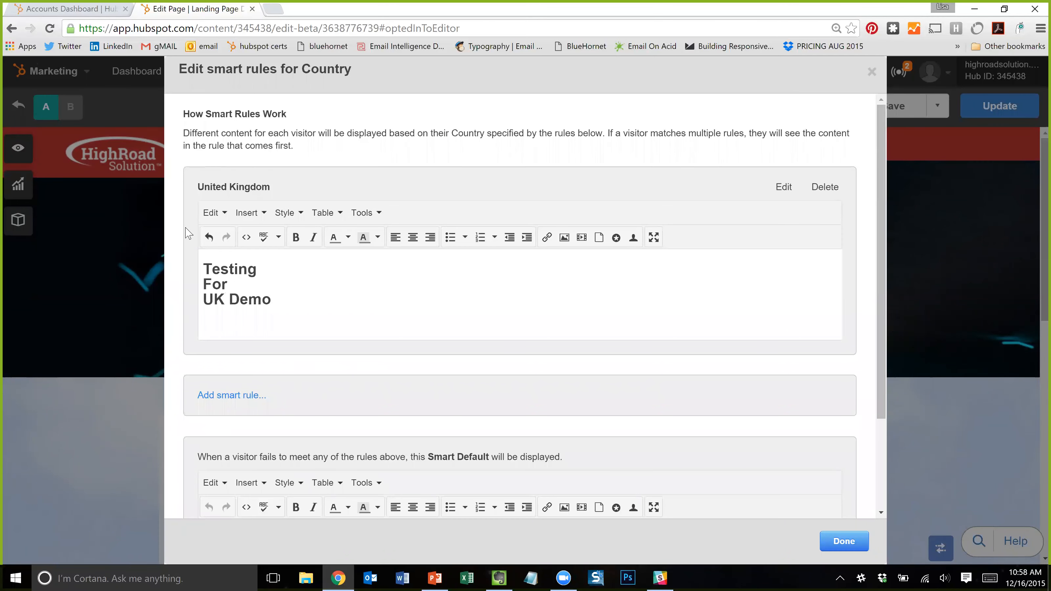
scroll(187, 234, "down", 1)
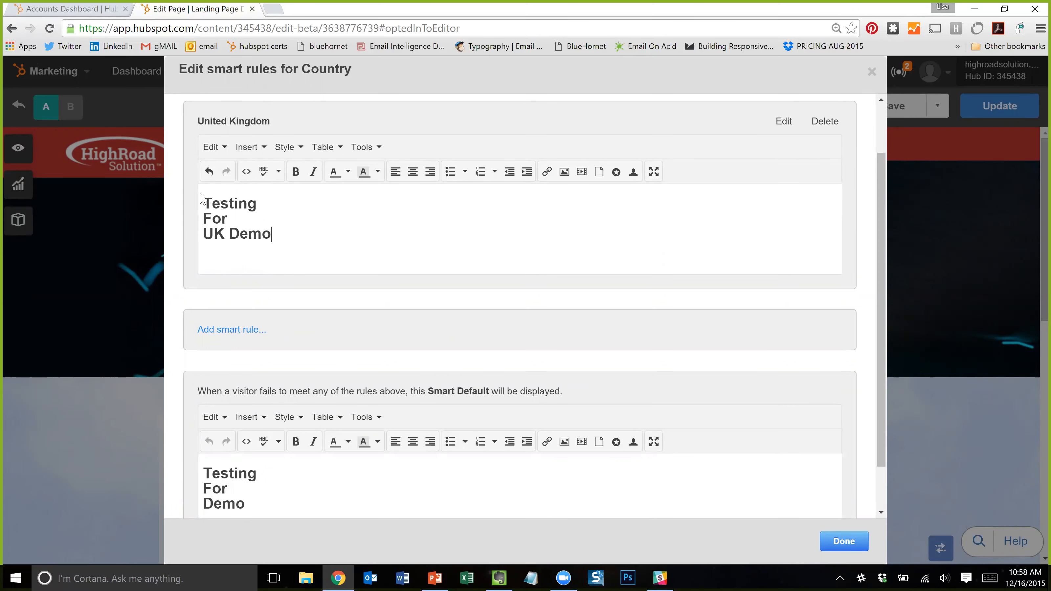
scroll(199, 389, "down", 1)
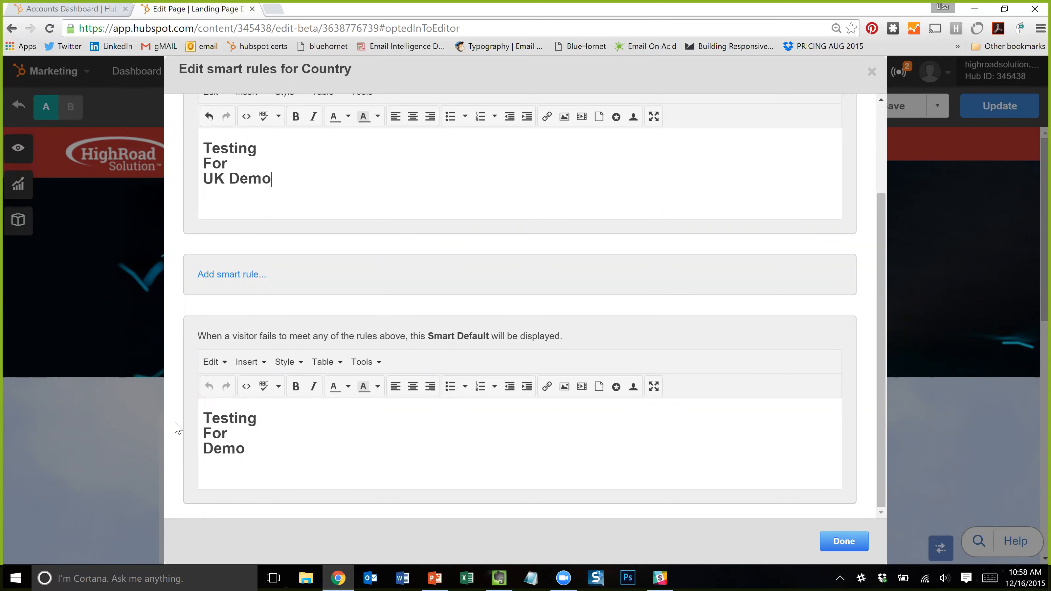
scroll(540, 288, "up", 3)
scroll(700, 338, "down", 3)
scroll(699, 370, "up", 2)
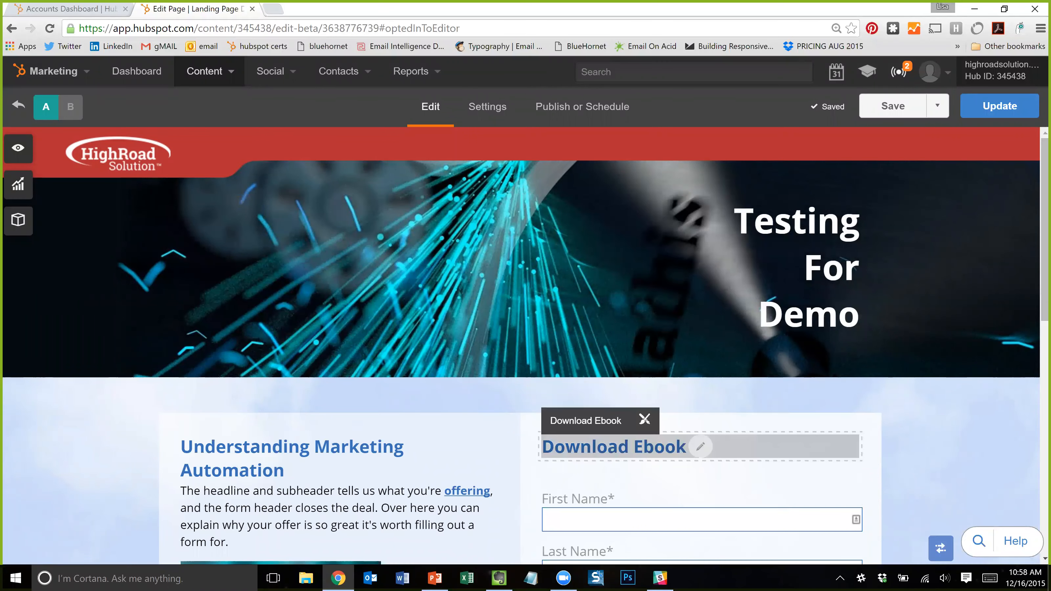
- Save the landing page changes
scroll(774, 431, "down", 3)
scroll(348, 271, "up", 3)
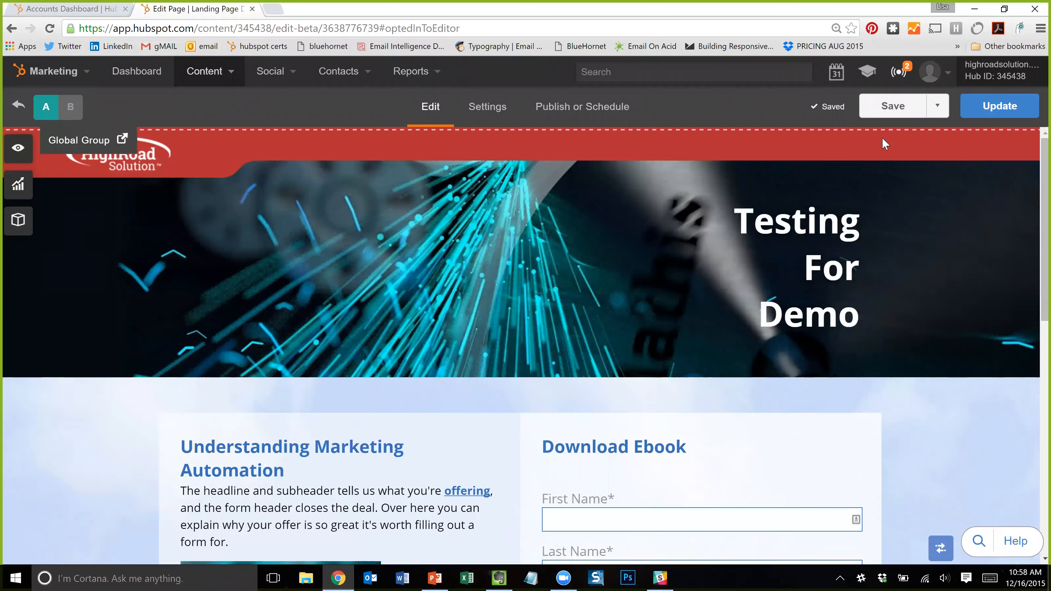
scroll(519, 343, "down", 4)
scroll(521, 345, "down", 6)
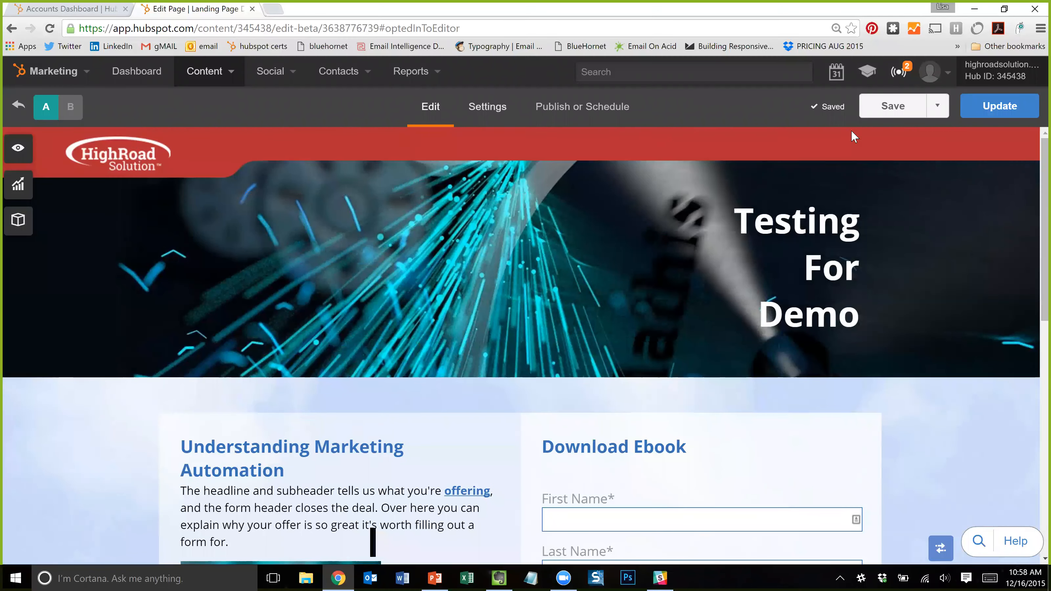
left_click(893, 106)
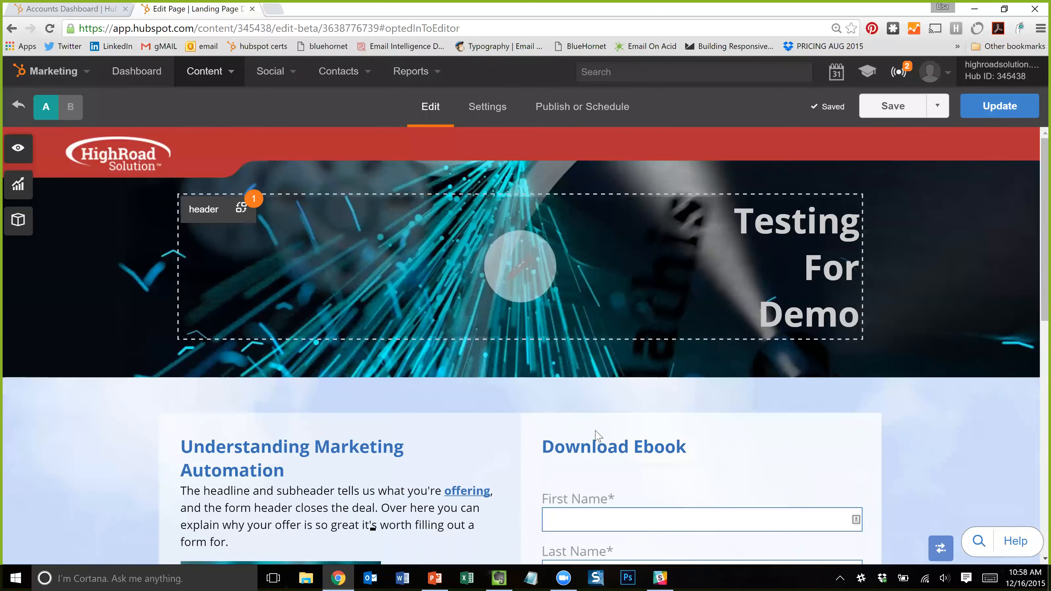
- Check the form's smart content insights and settings, then open the Contacts navigation list
scroll(645, 469, "down", 5)
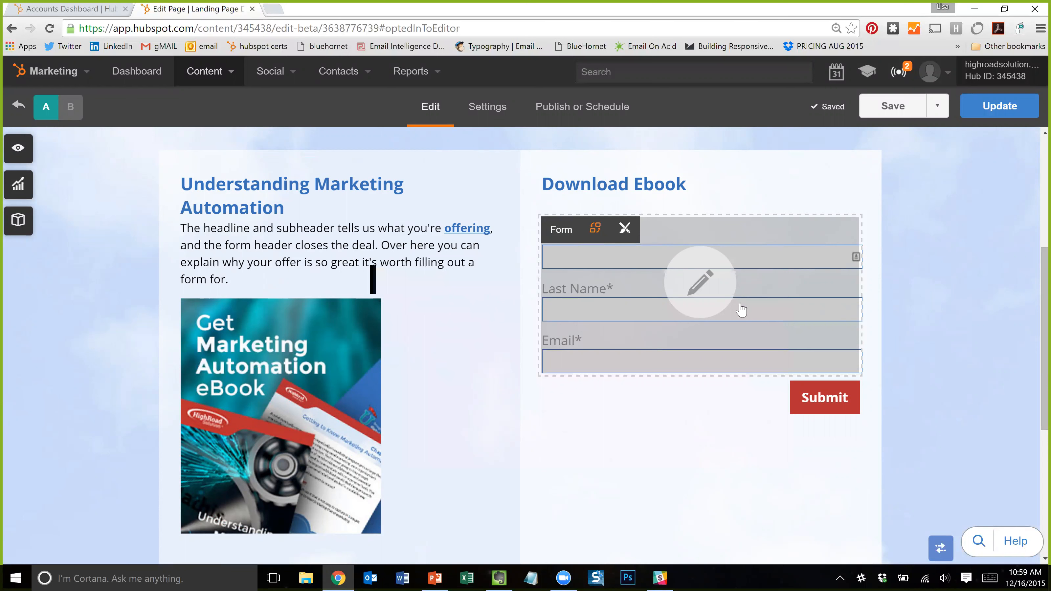
left_click(595, 231)
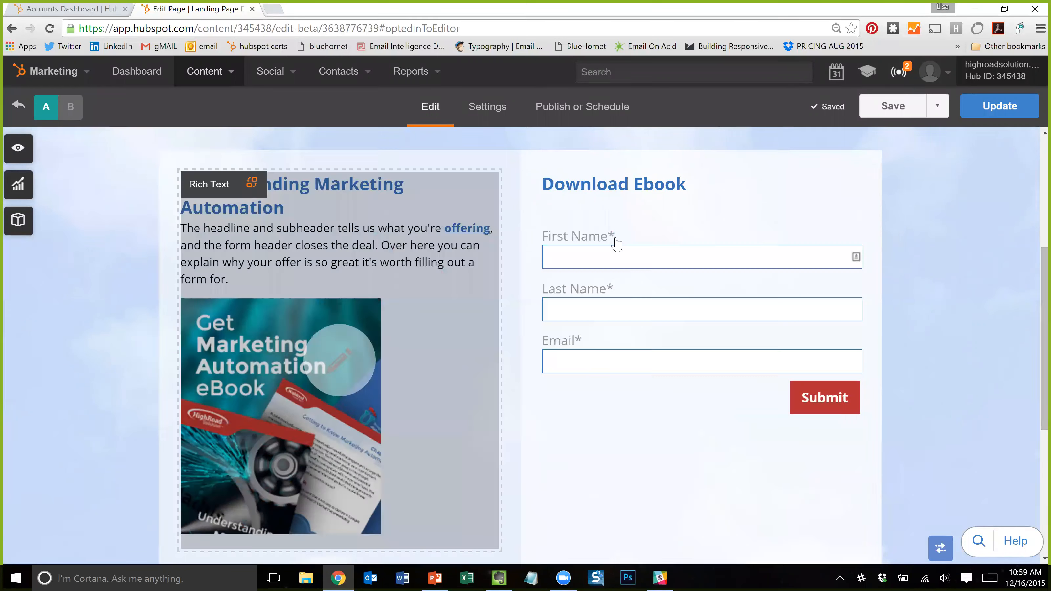
mouse_move(594, 231)
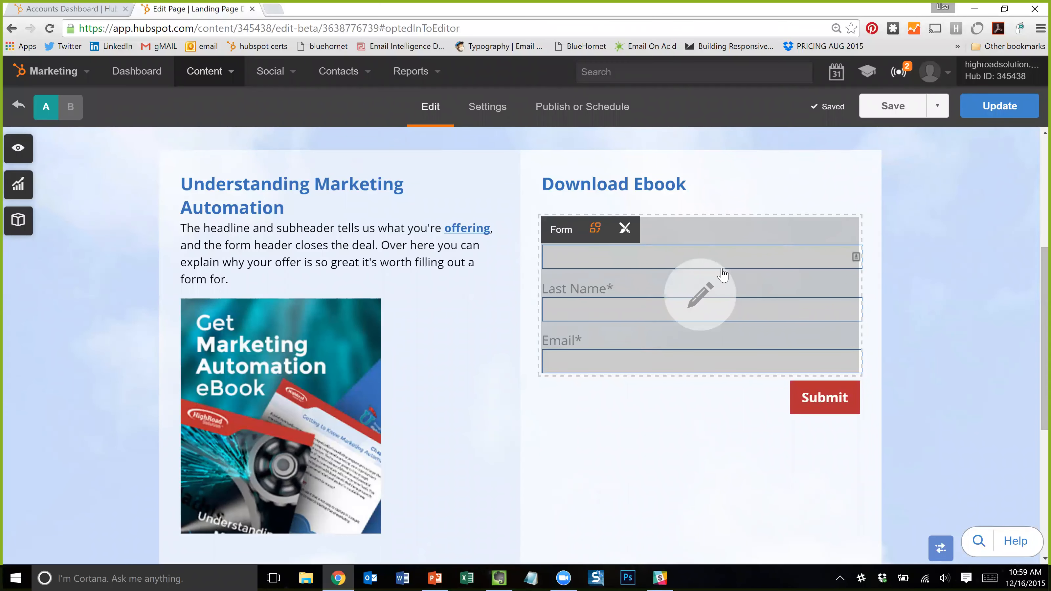
left_click(708, 295)
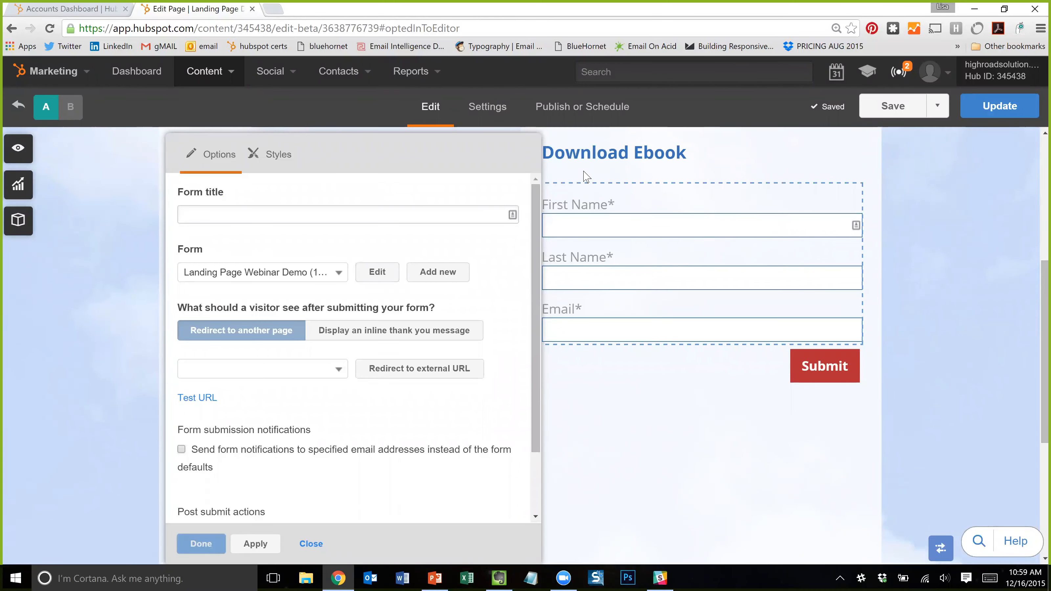
left_click(311, 543)
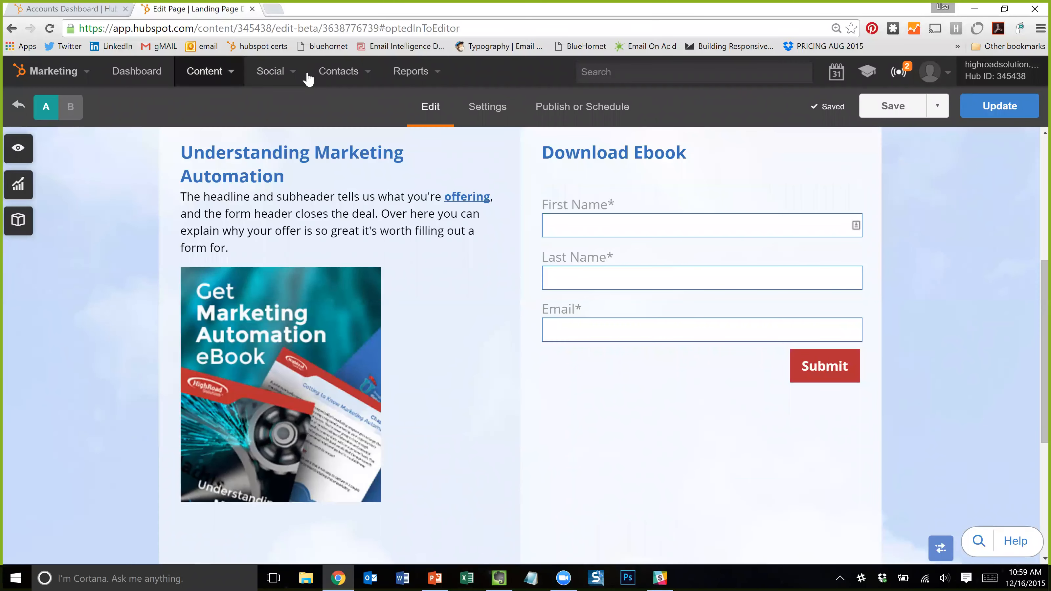
left_click(337, 71)
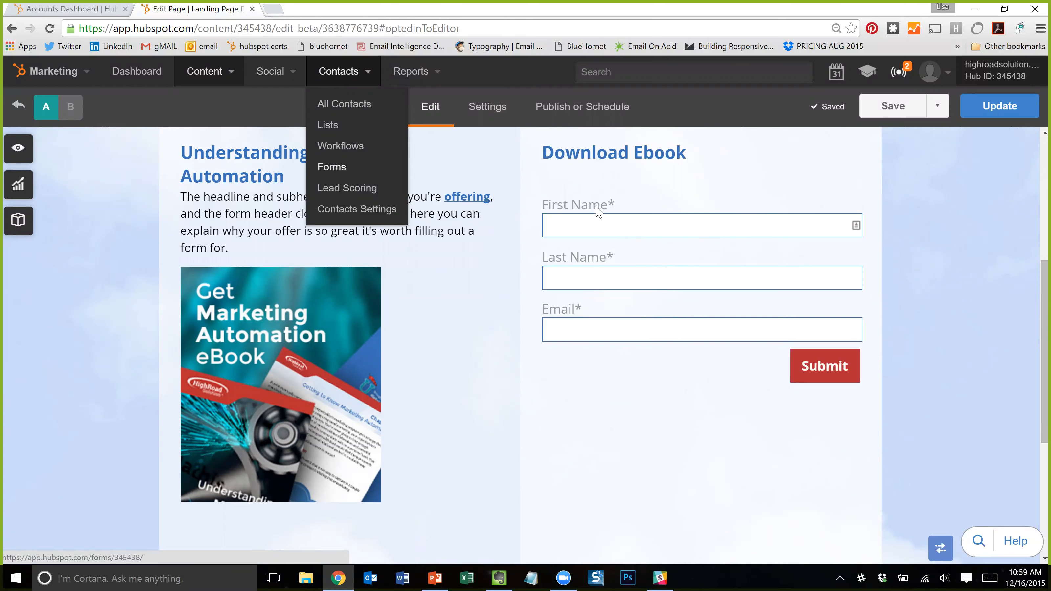
- Keep form Landing Page Webinar Demo (11/4), blank title, redirecting submitters to 2014 SDMA Download
mouse_move(678, 221)
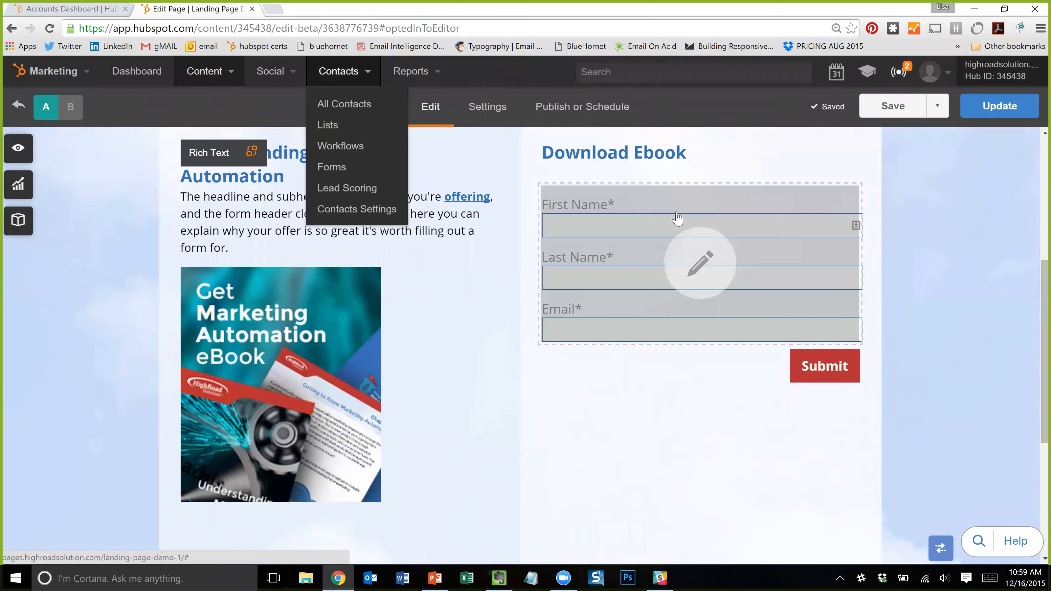
left_click(707, 263)
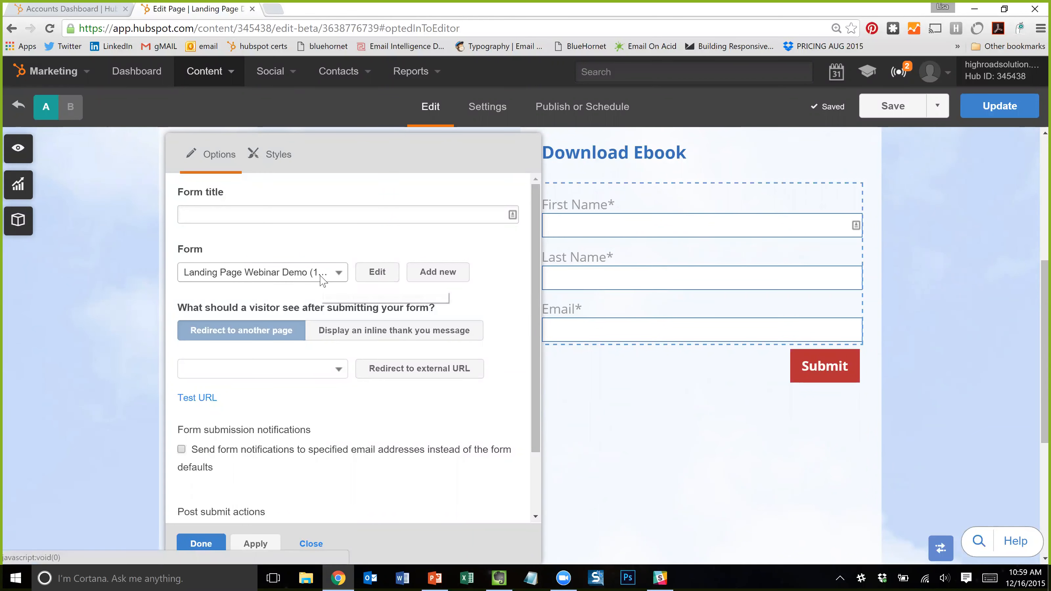
left_click(322, 281)
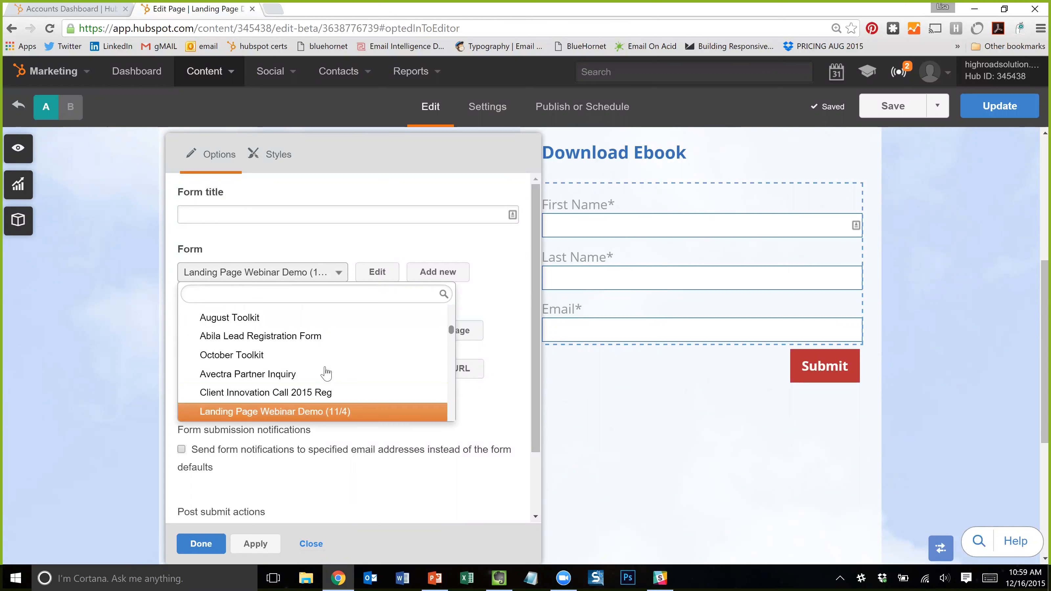
left_click(304, 414)
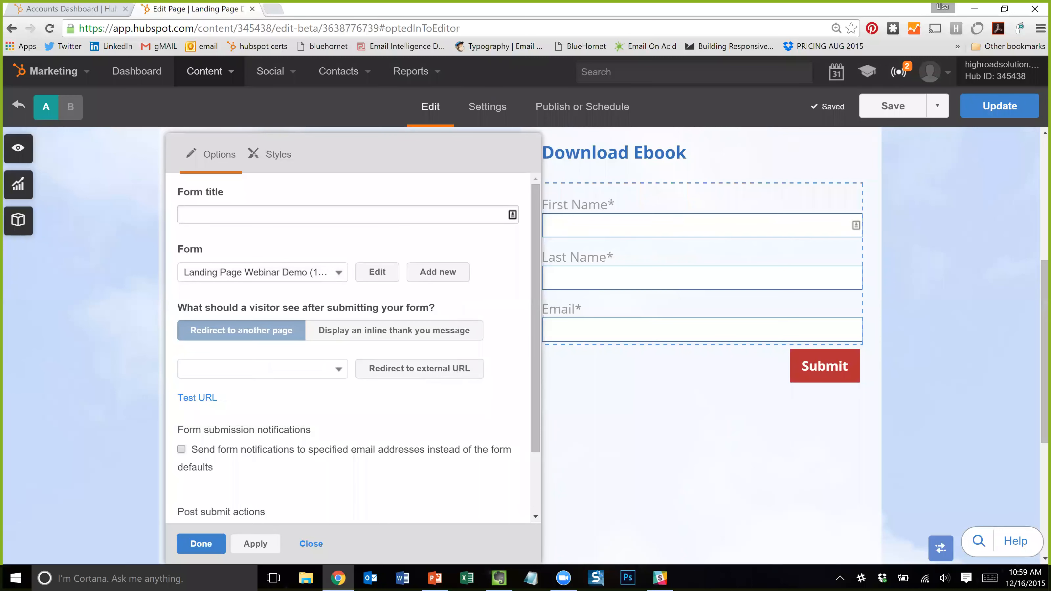
left_click(263, 215)
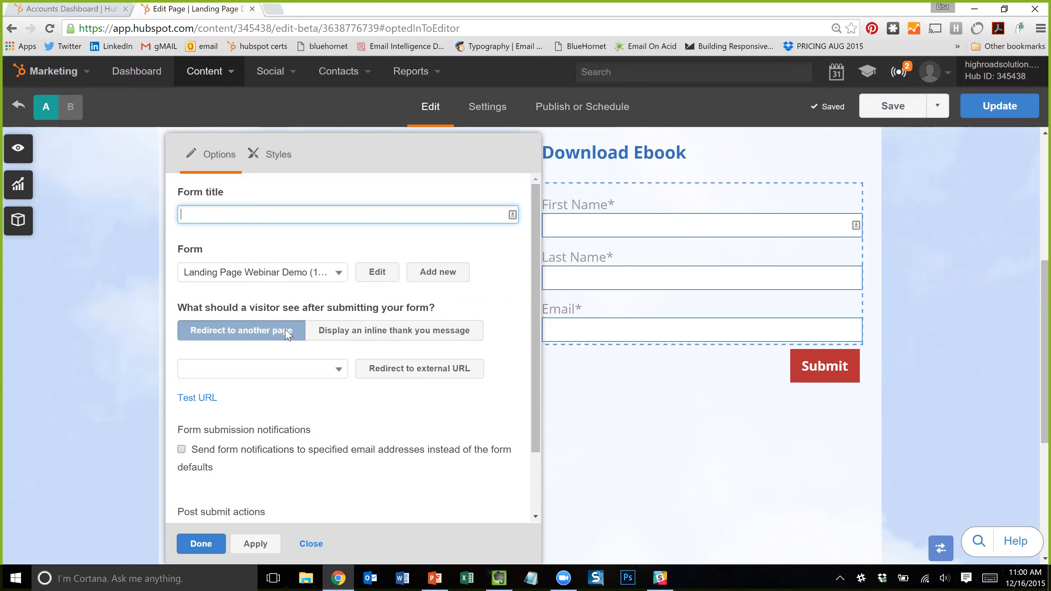
left_click(253, 331)
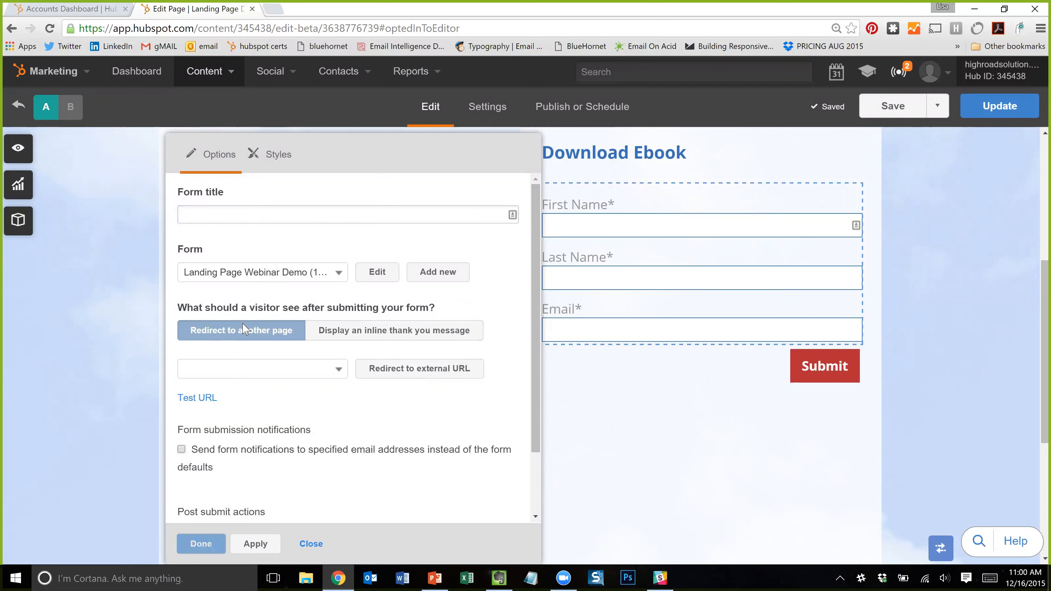
left_click(292, 375)
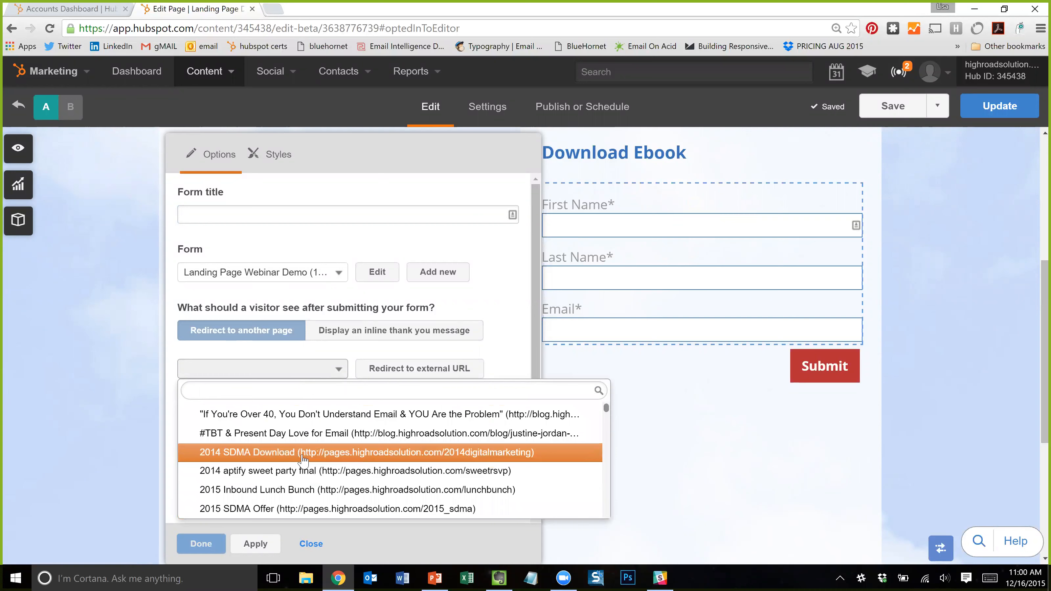
left_click(304, 452)
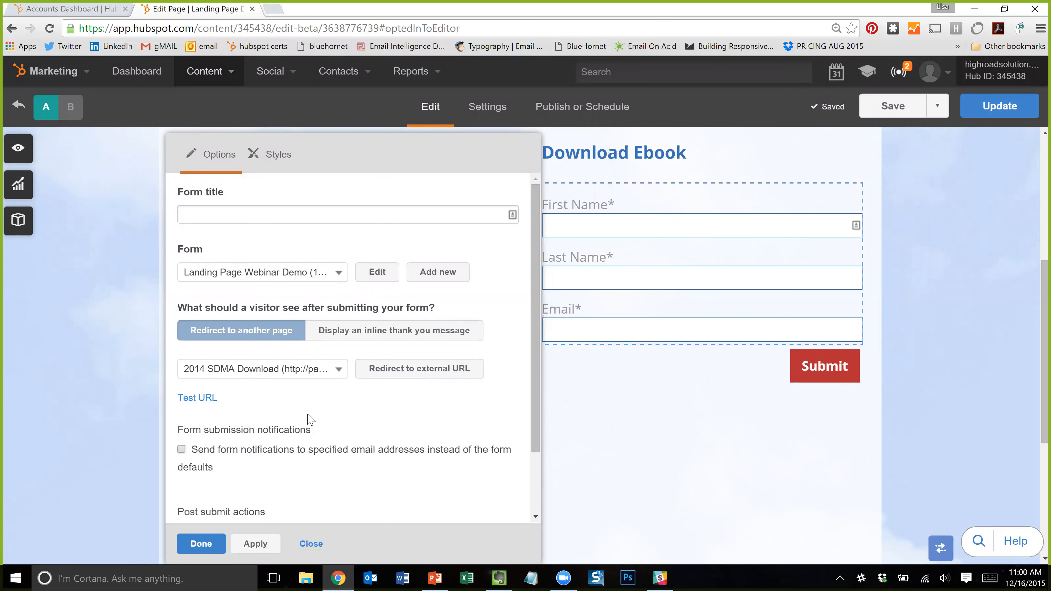
scroll(290, 427, "down", 2)
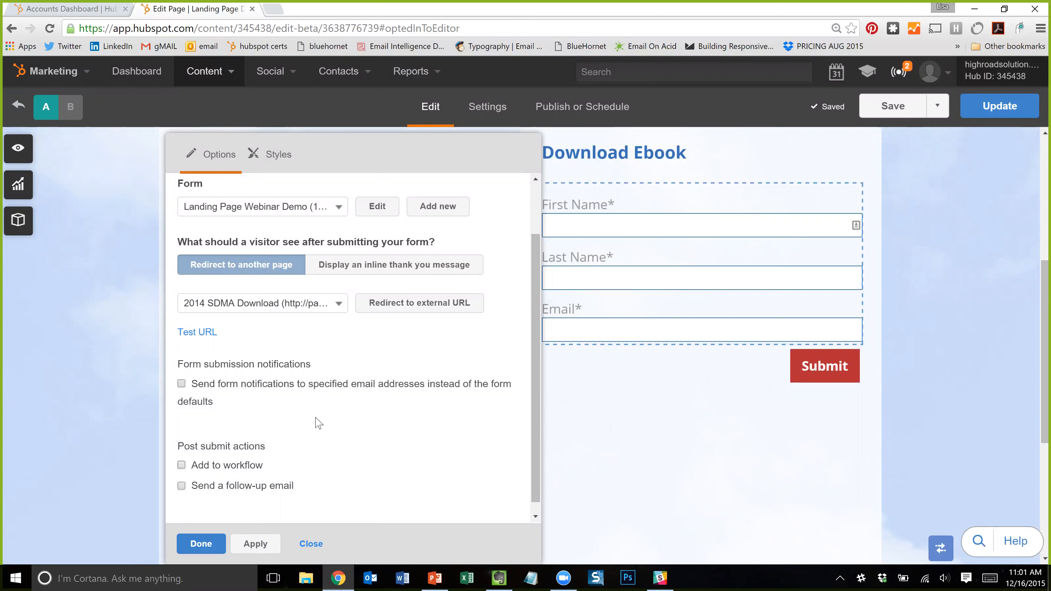
- Open Landing Page Webinar Demo (11/4) in the form editor from the Options panel
scroll(385, 408, "up", 2)
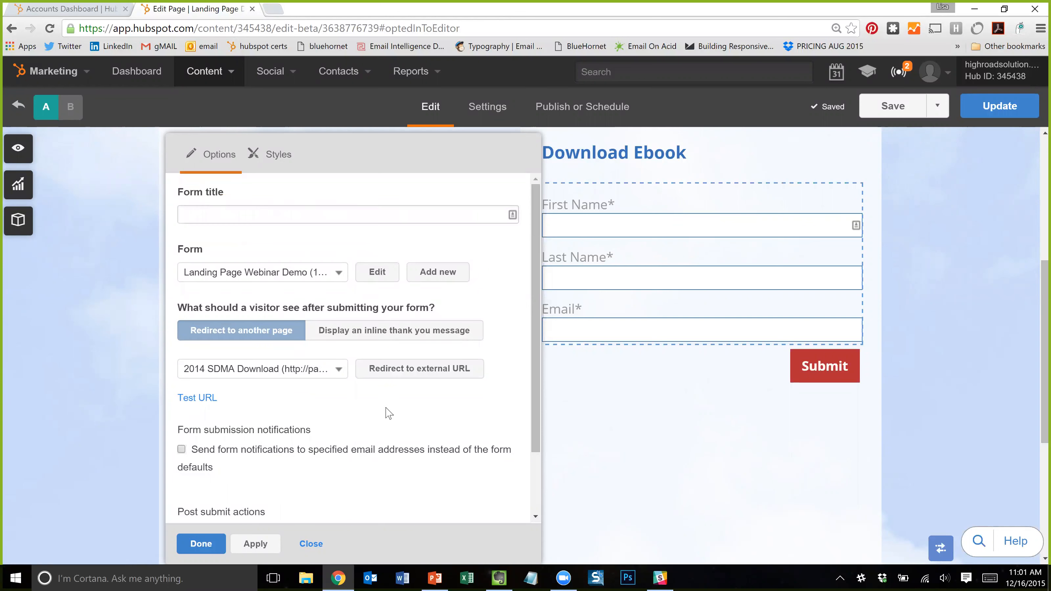
left_click(383, 278)
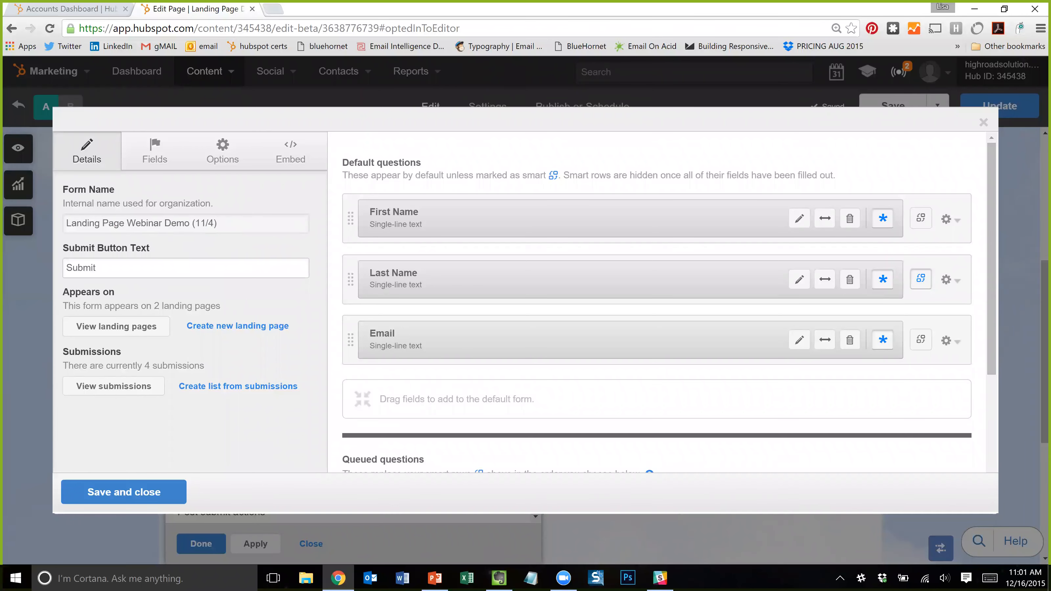
- Leave the submit button text as 'Submit' and check the form's submissions in a new tab
left_click(99, 268)
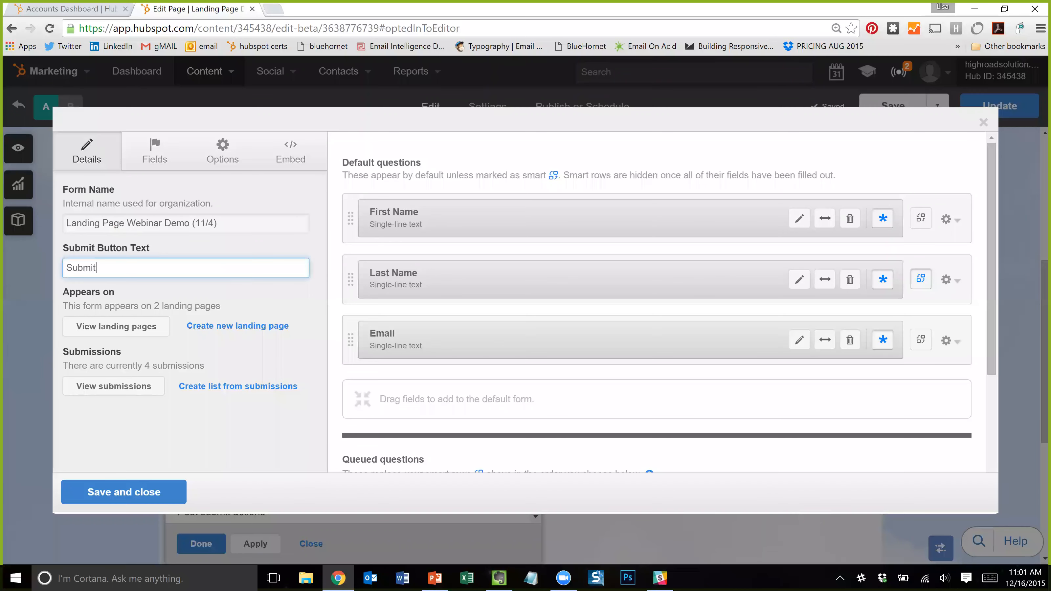
key("ctrl+a")
left_click(99, 268)
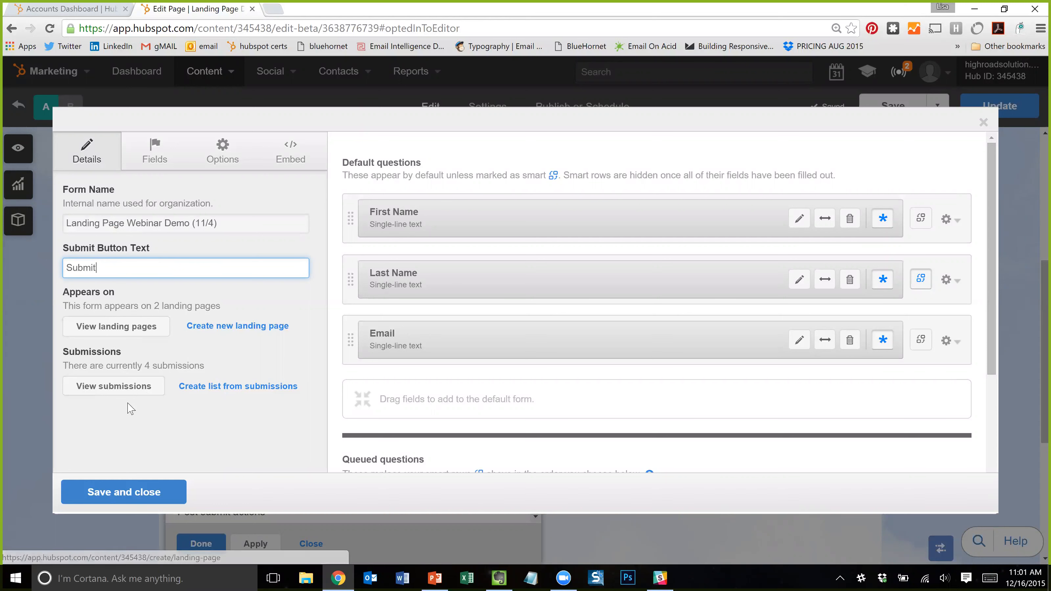
left_click(146, 390)
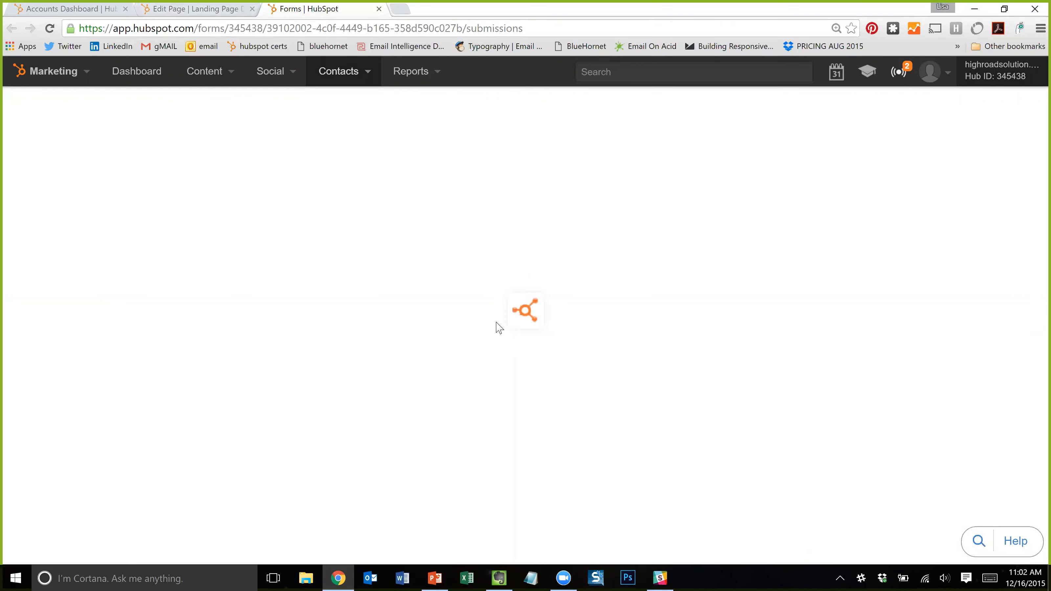
left_click(214, 9)
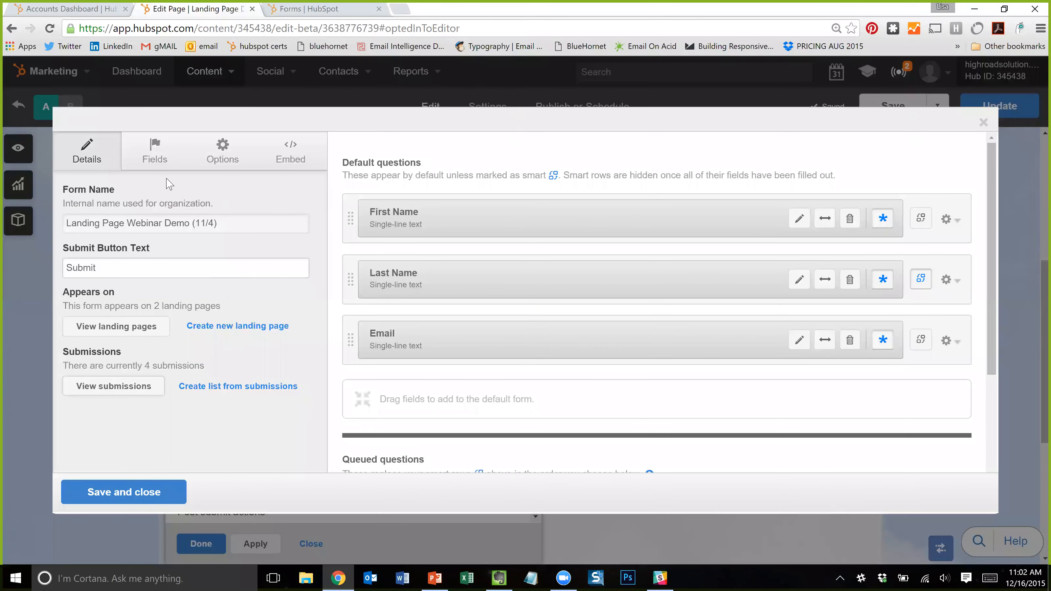
- Review the form's fields and queued questions, then show the contact field groups
scroll(571, 394, "down", 3)
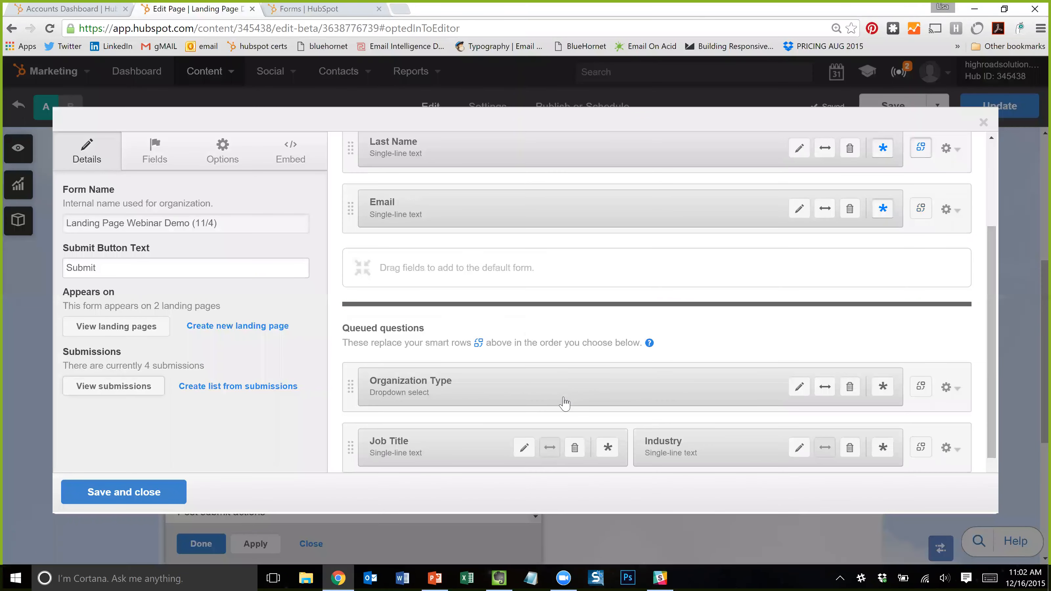
scroll(567, 399, "up", 3)
scroll(695, 372, "down", 3)
scroll(587, 387, "up", 3)
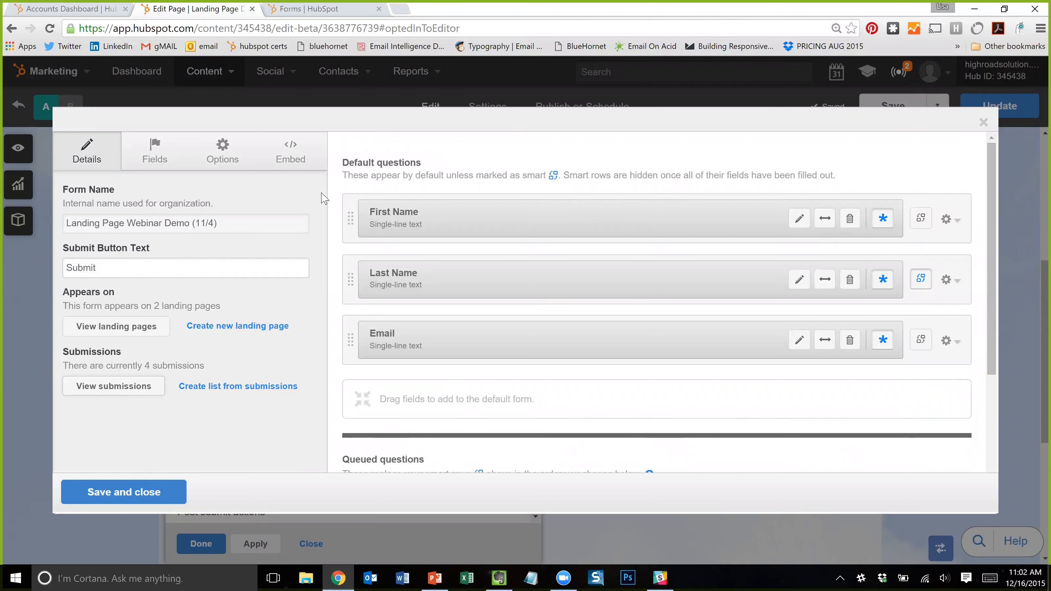
left_click(150, 157)
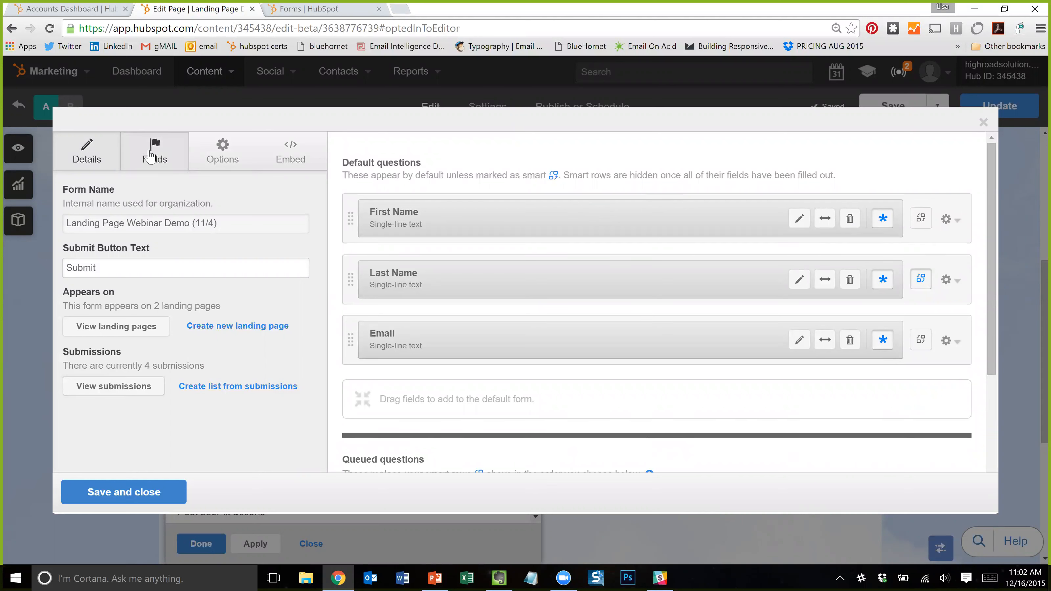
- Review the form's pre-populate, cookie tracking and Captcha options, then show the Embed settings
scroll(146, 314, "down", 2)
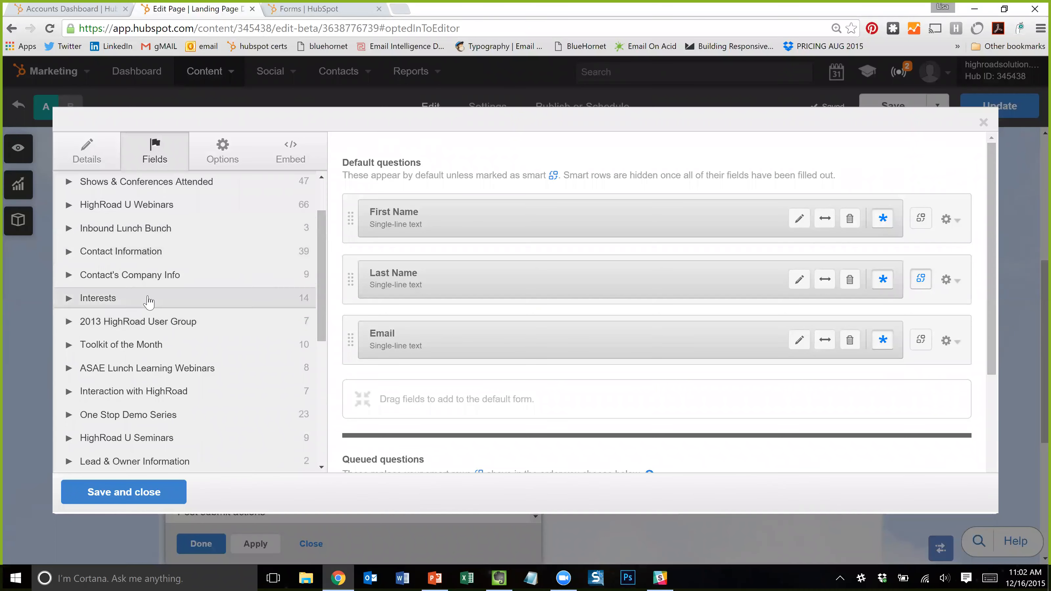
scroll(197, 305, "up", 2)
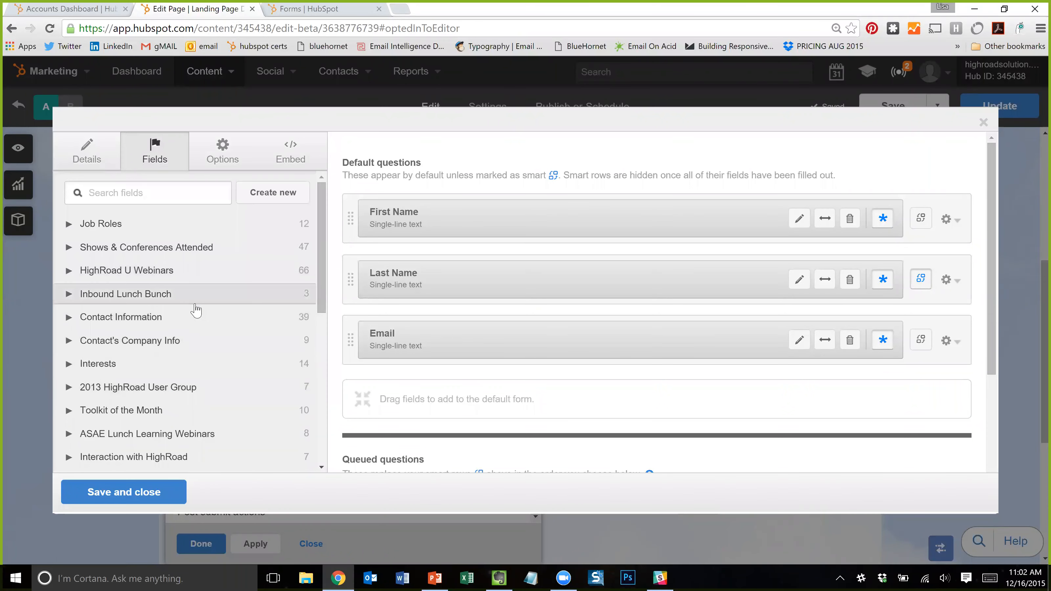
left_click(223, 149)
left_click(164, 162)
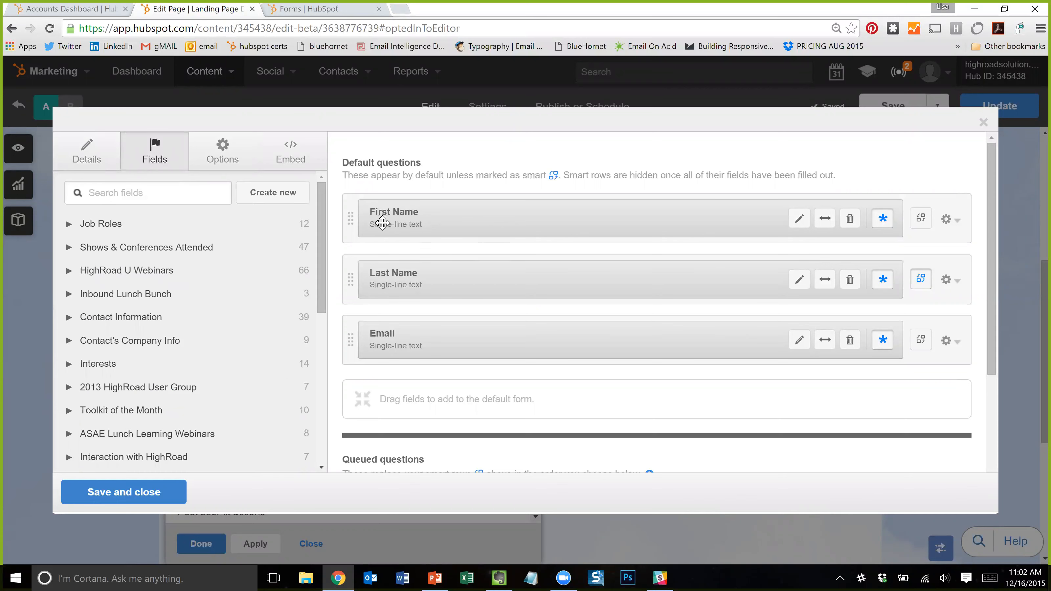
scroll(426, 339, "down", 3)
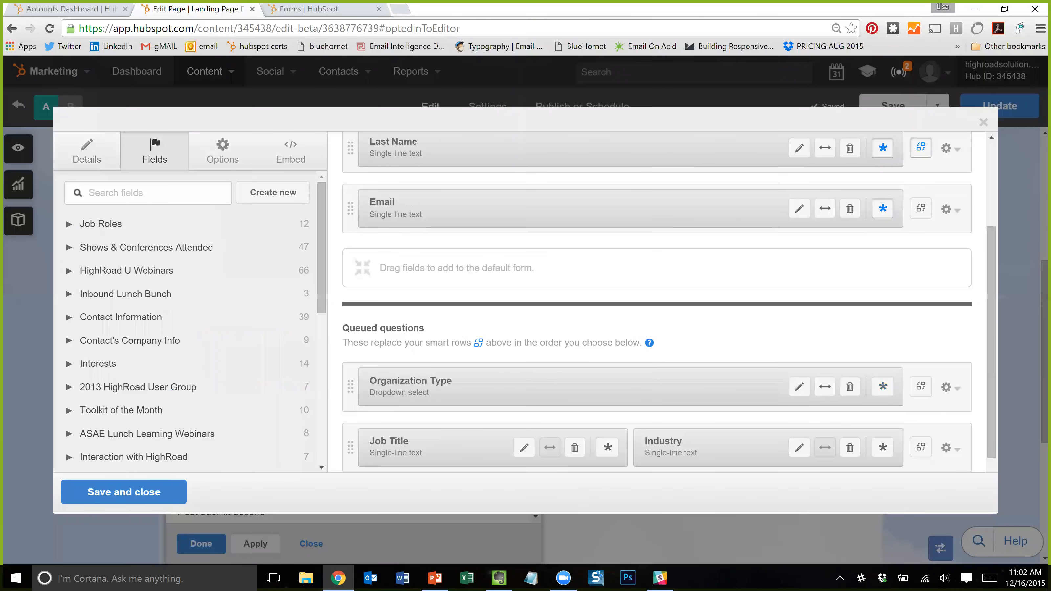
scroll(414, 346, "down", 1)
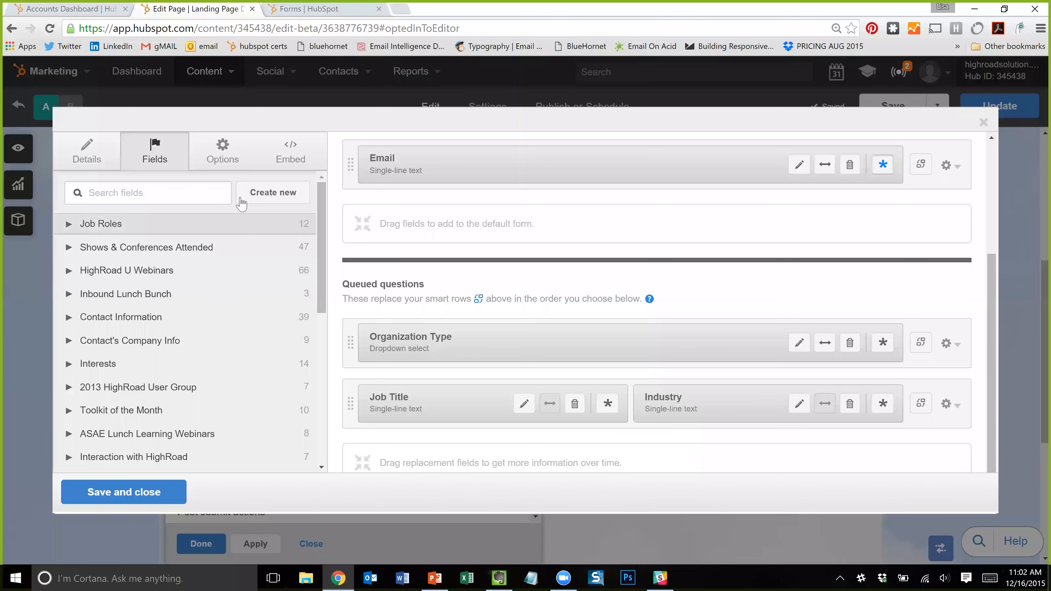
left_click(222, 161)
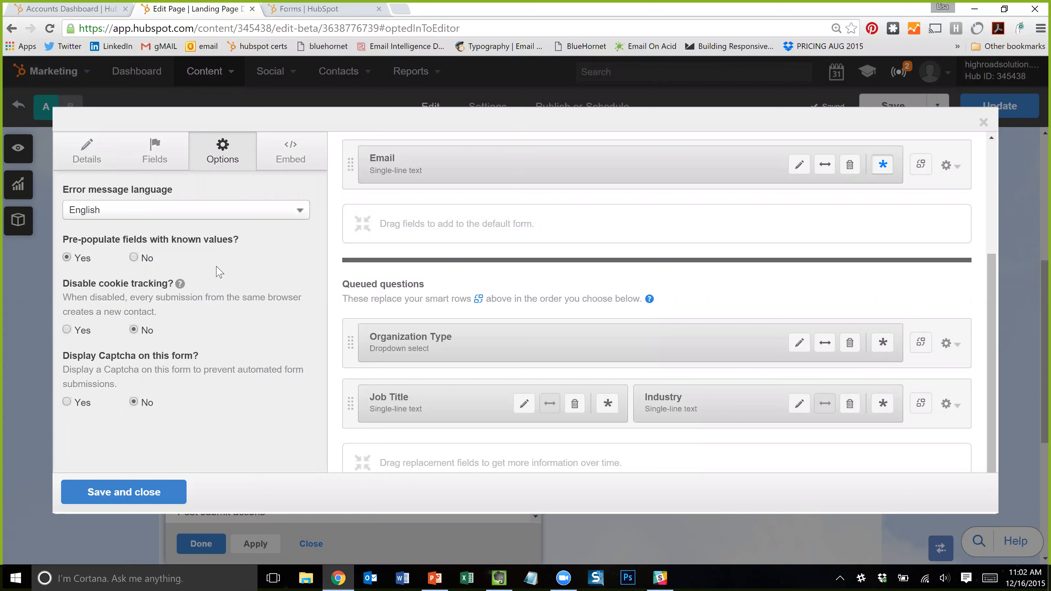
scroll(443, 236, "up", 4)
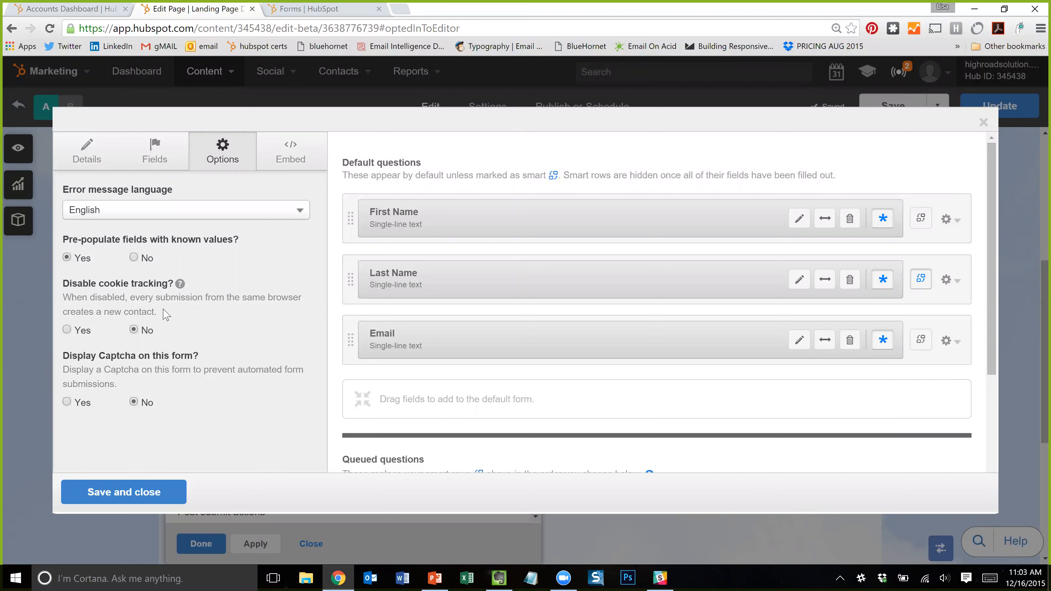
left_click_drag(158, 310, 157, 299)
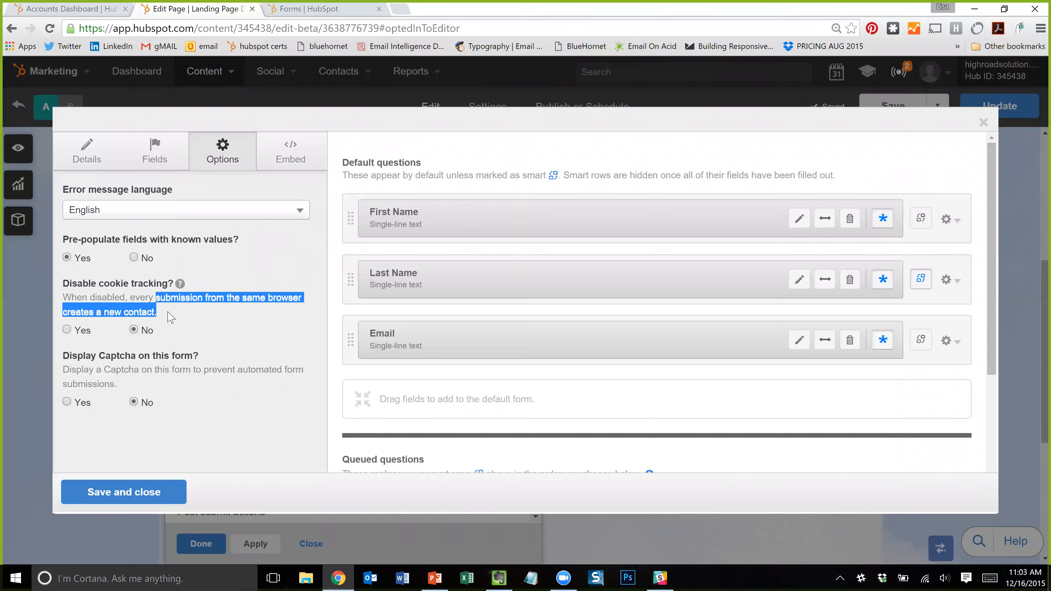
left_click(142, 308)
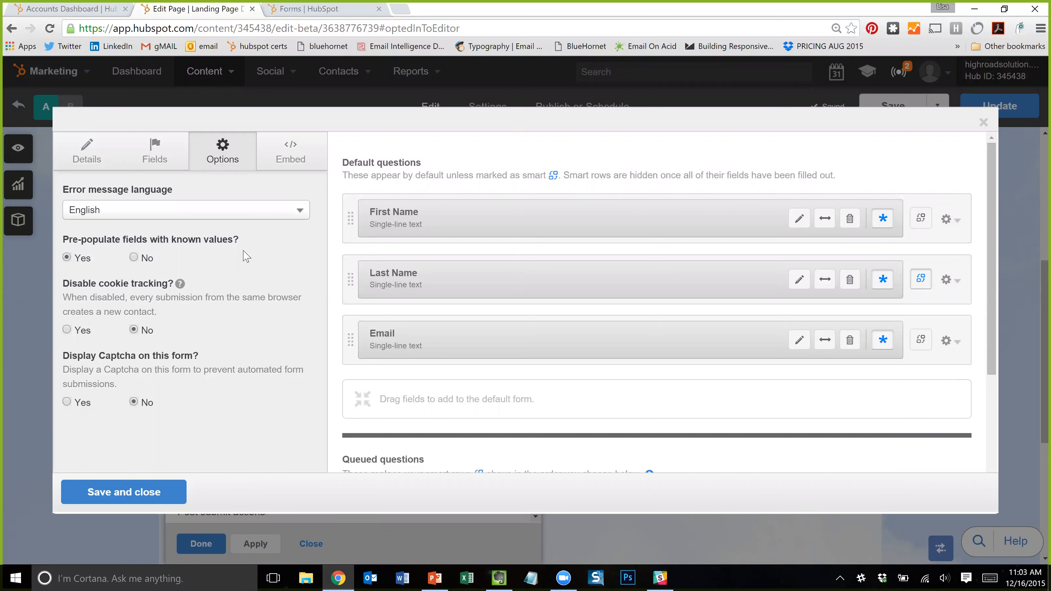
left_click(277, 165)
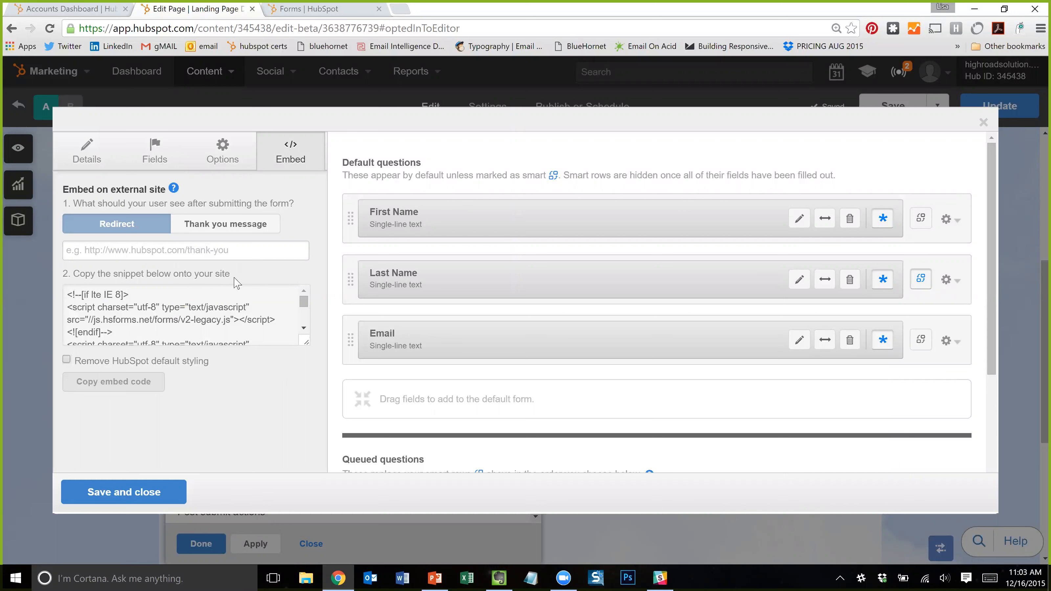
- Keep the post-submission action on Redirect instead of a thank-you message, then go back to Fields
left_click(235, 227)
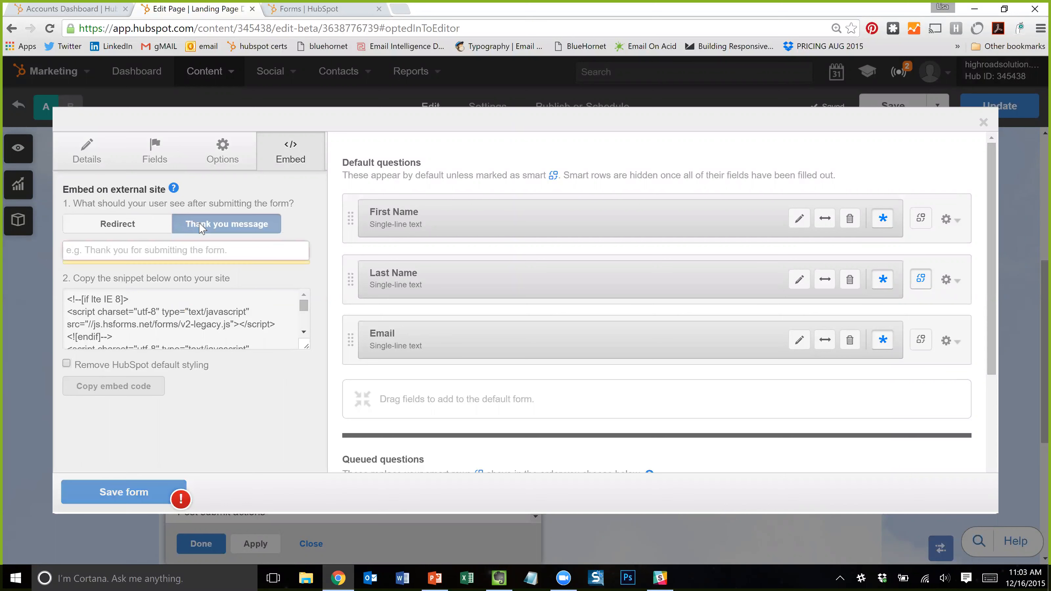
left_click(134, 224)
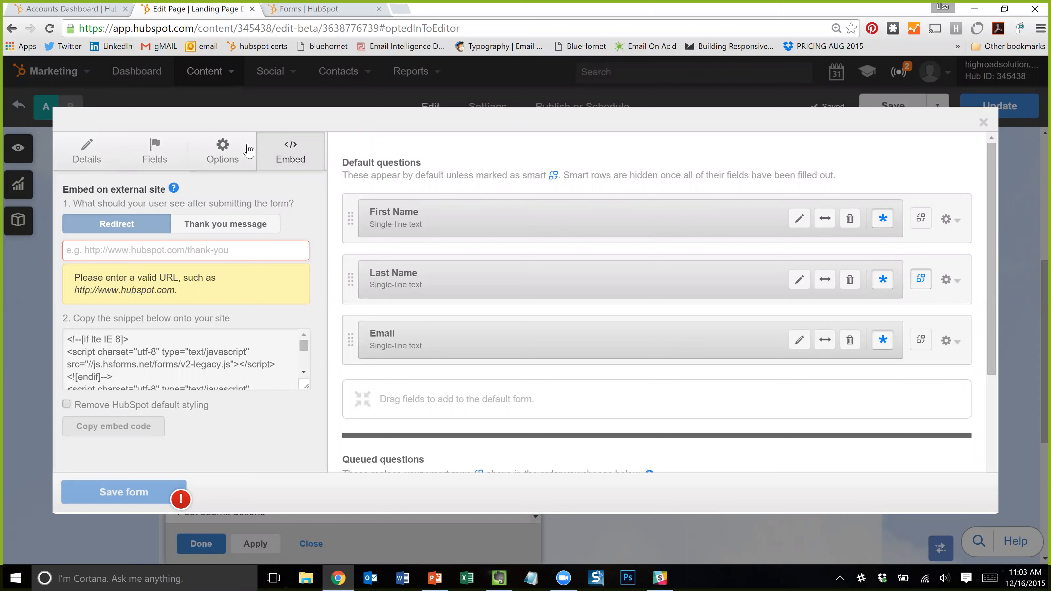
left_click(224, 163)
left_click(154, 156)
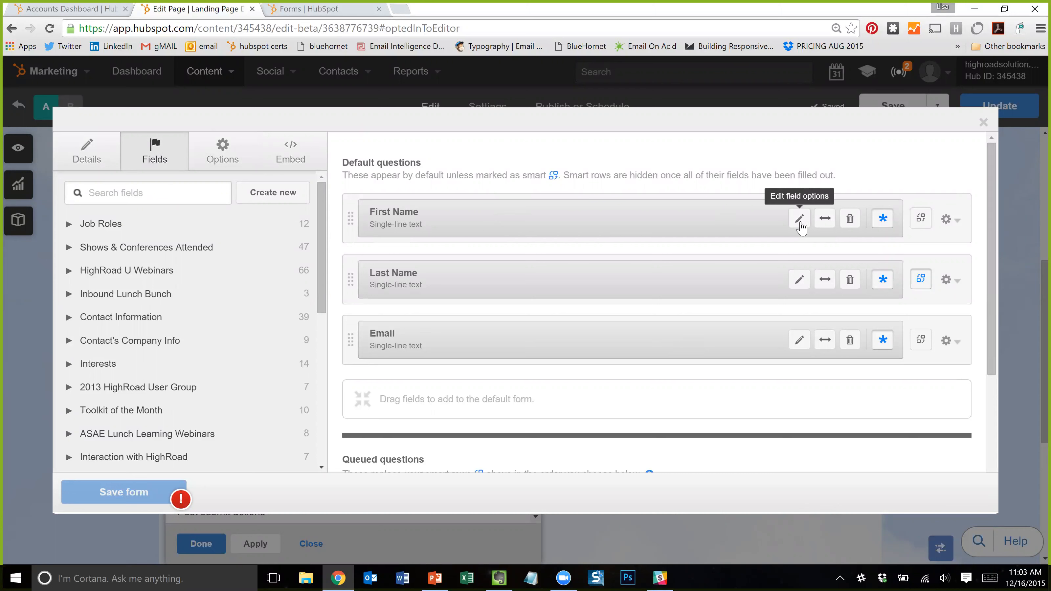
left_click(828, 225)
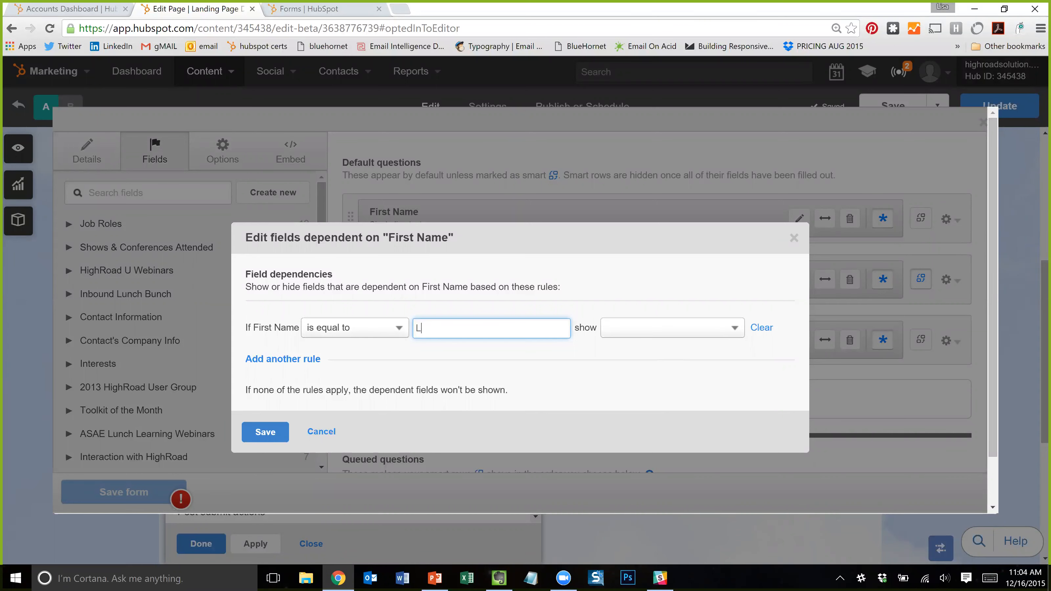
left_click(623, 330)
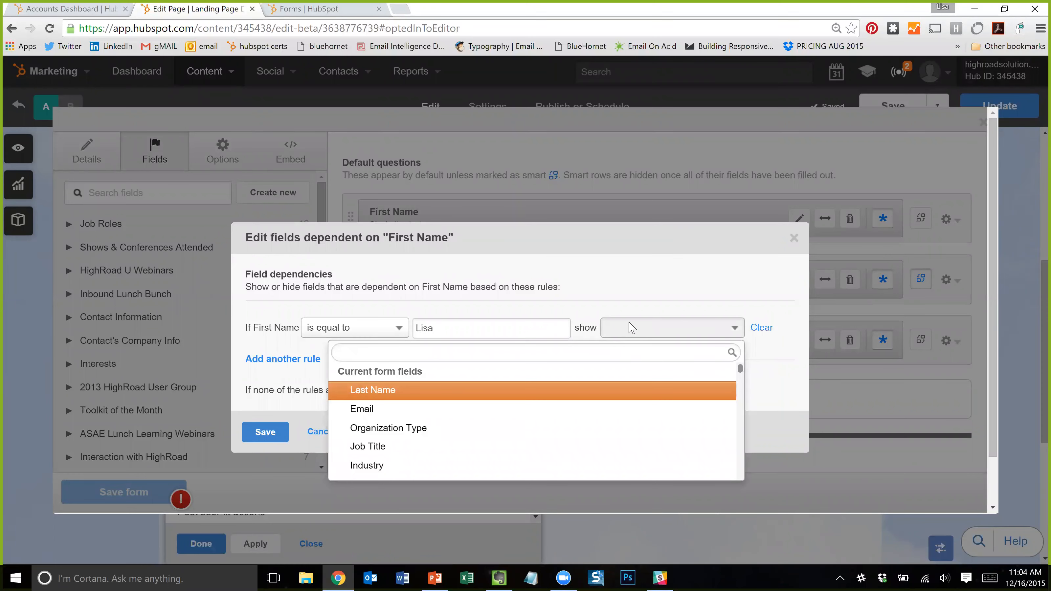
left_click(632, 291)
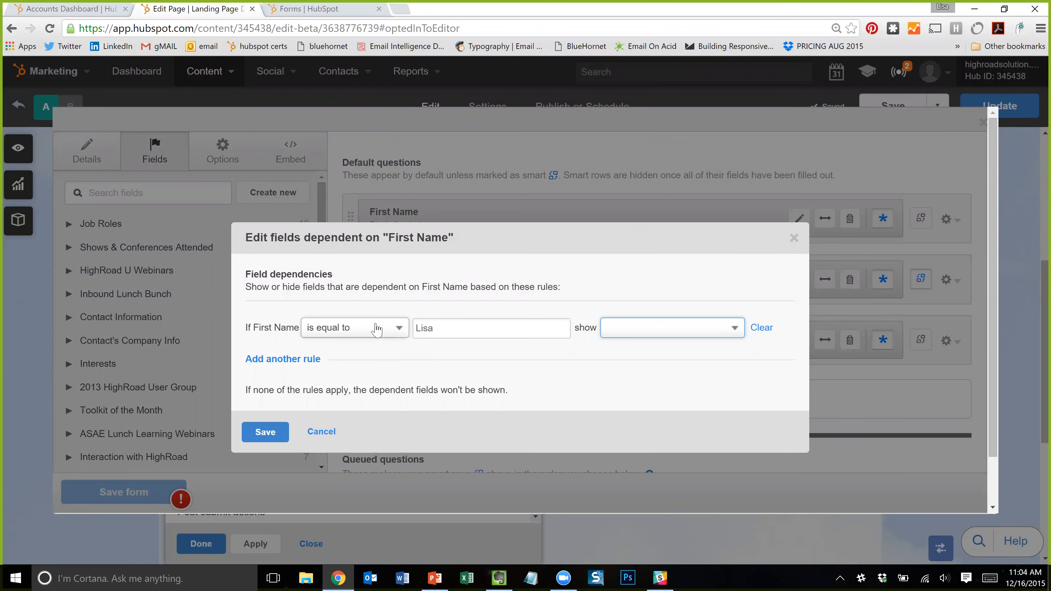
left_click(732, 329)
left_click(703, 282)
left_click(331, 438)
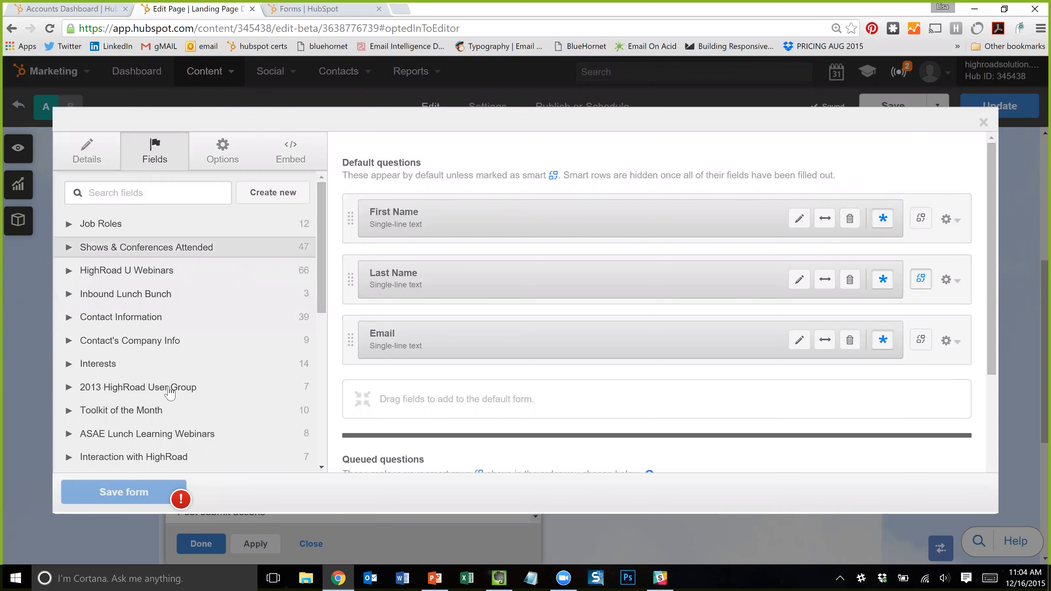
- Mark First Name and Email as smart fields, leaving First Name required
left_click(886, 224)
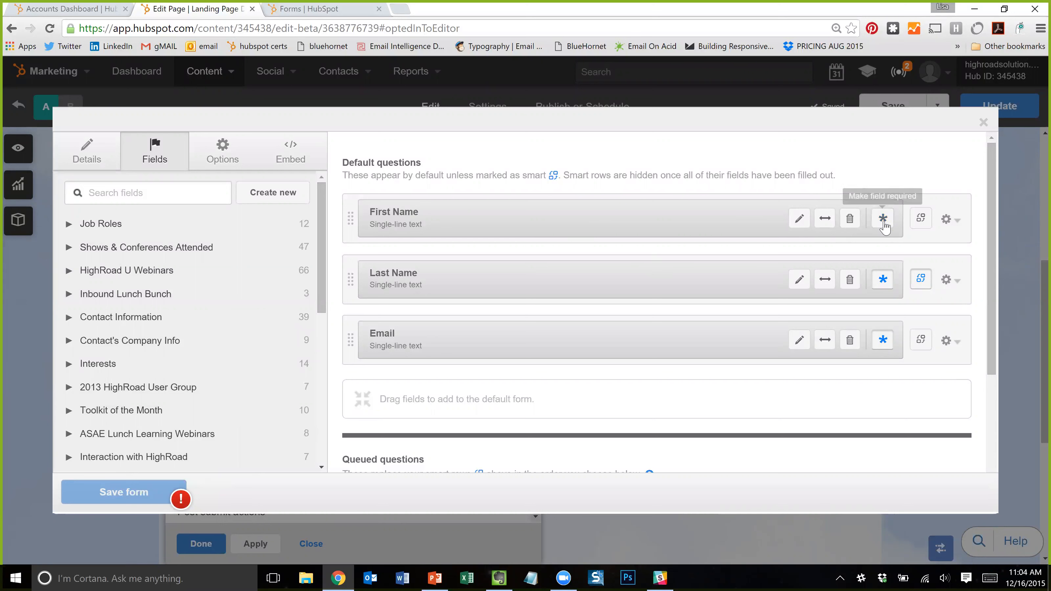
left_click(884, 224)
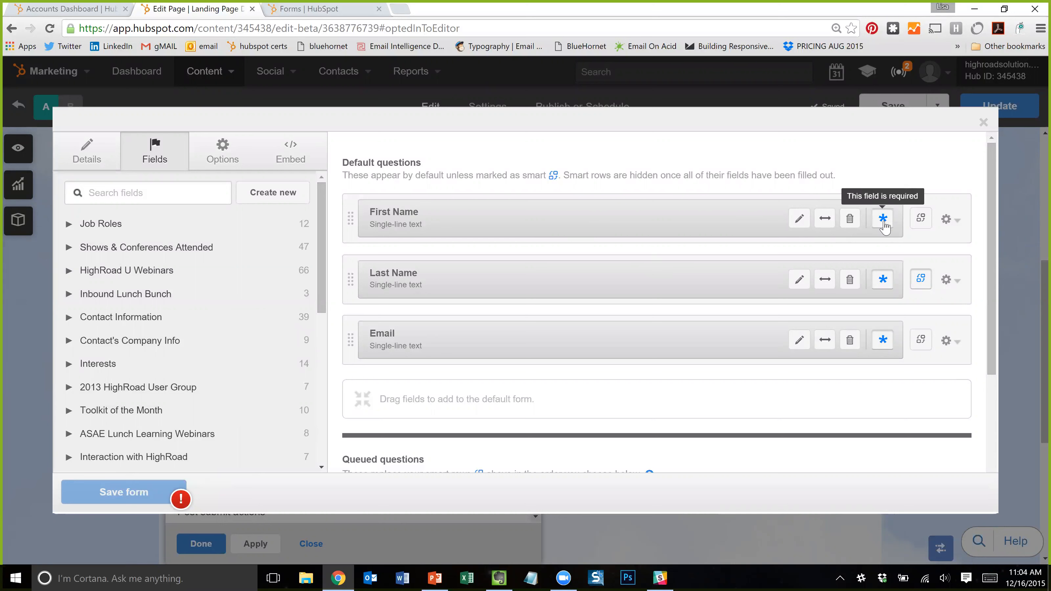
left_click(923, 220)
scroll(918, 352, "down", 2)
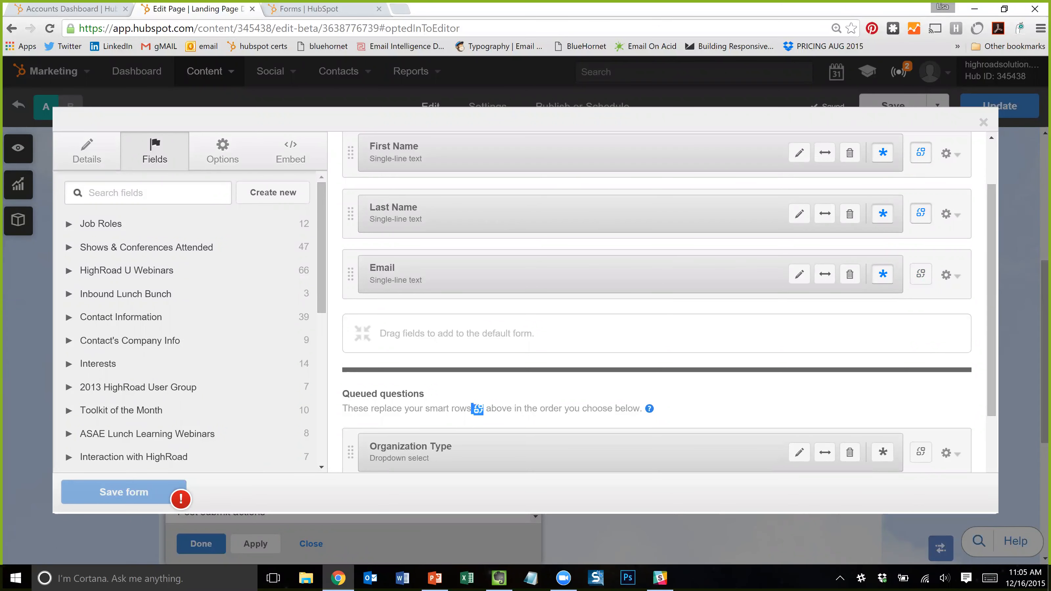
left_click(478, 409)
scroll(924, 373, "up", 2)
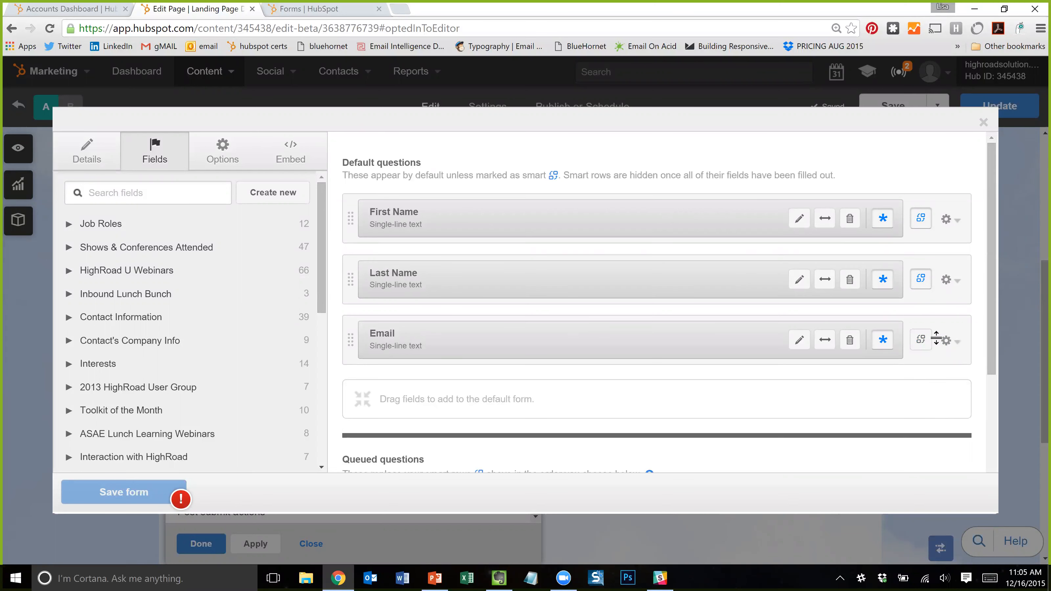
left_click(921, 348)
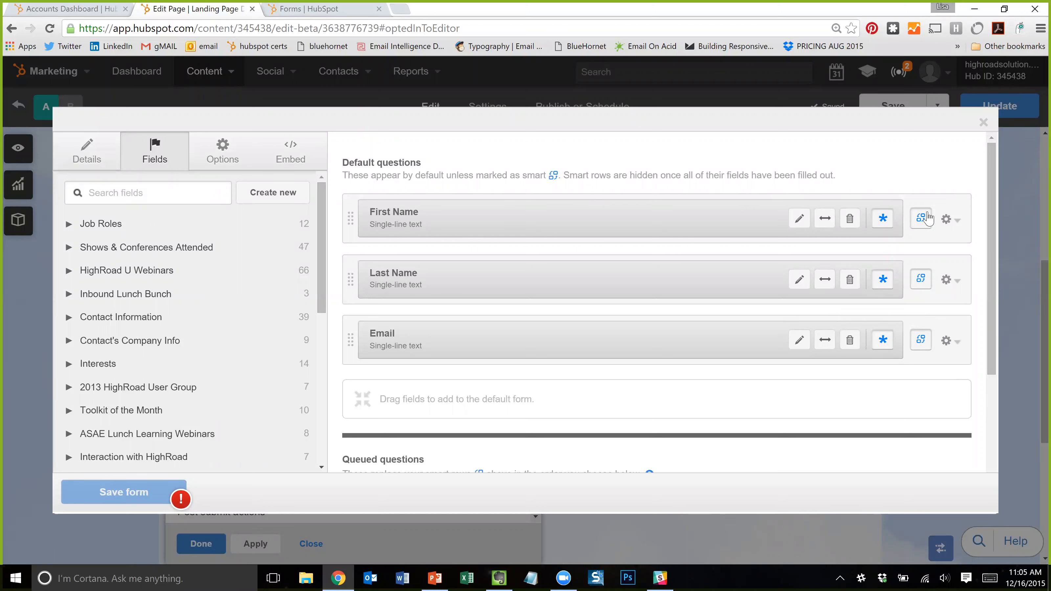
scroll(919, 389, "down", 2)
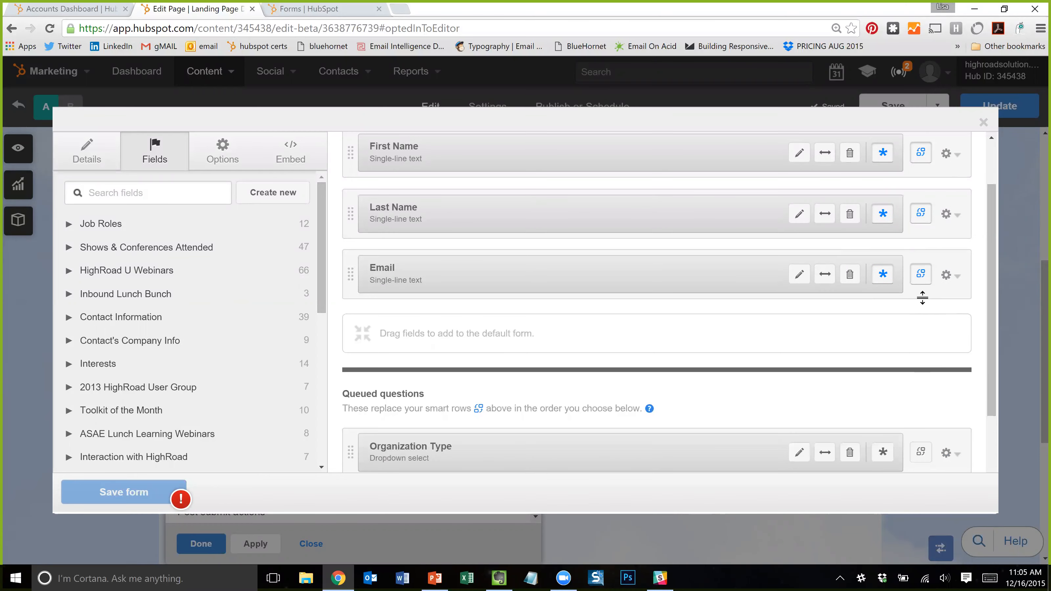
scroll(919, 239, "up", 2)
scroll(918, 239, "down", 4)
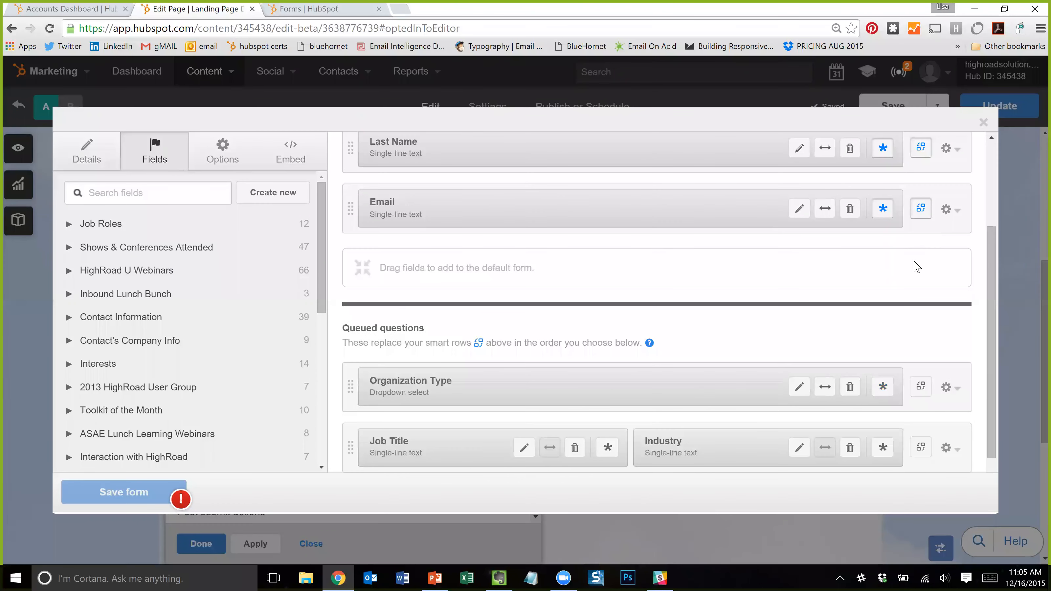
scroll(917, 267, "down", 1)
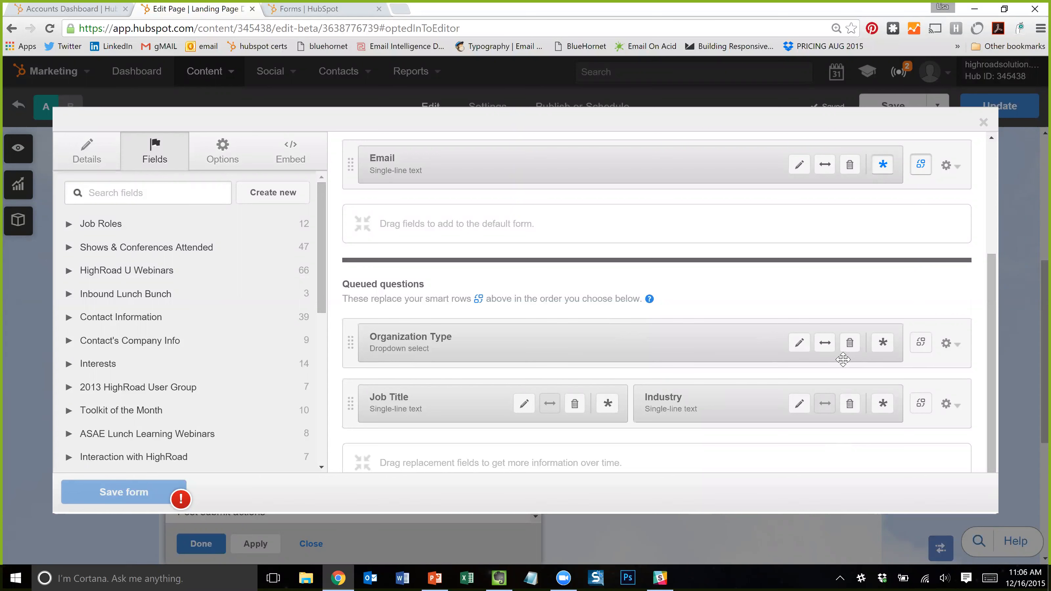
- Open the Organization Type field editor and review its eight options, AMC through Consultant
left_click(800, 343)
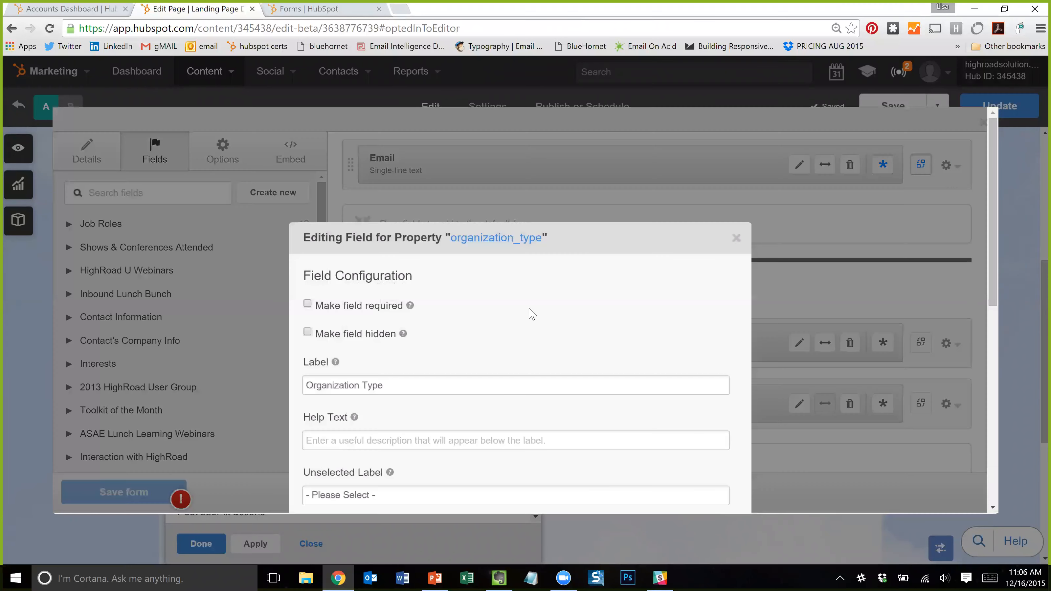
scroll(517, 311, "down", 1)
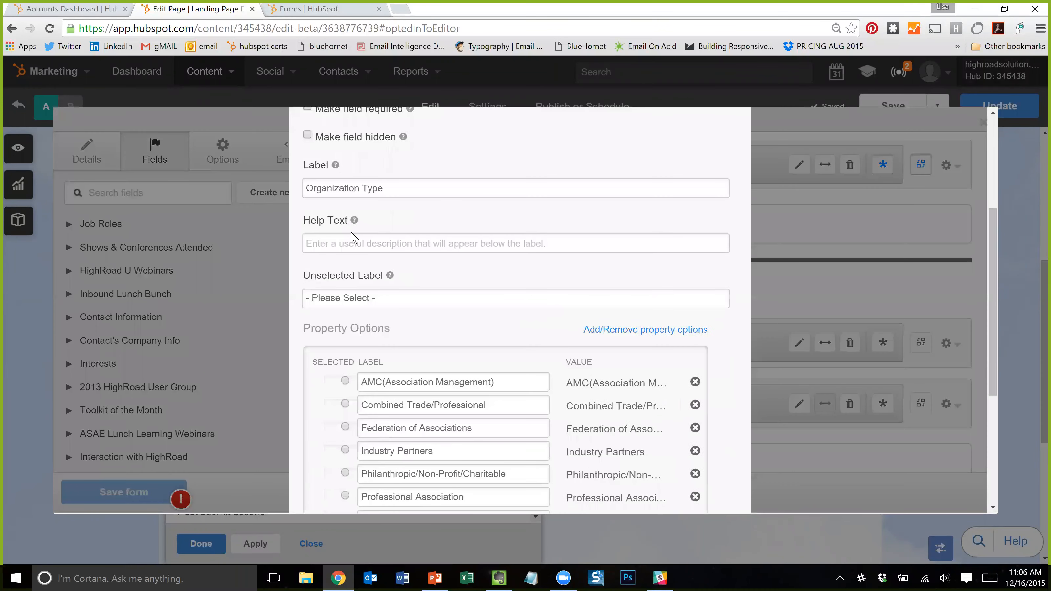
scroll(396, 204, "up", 1)
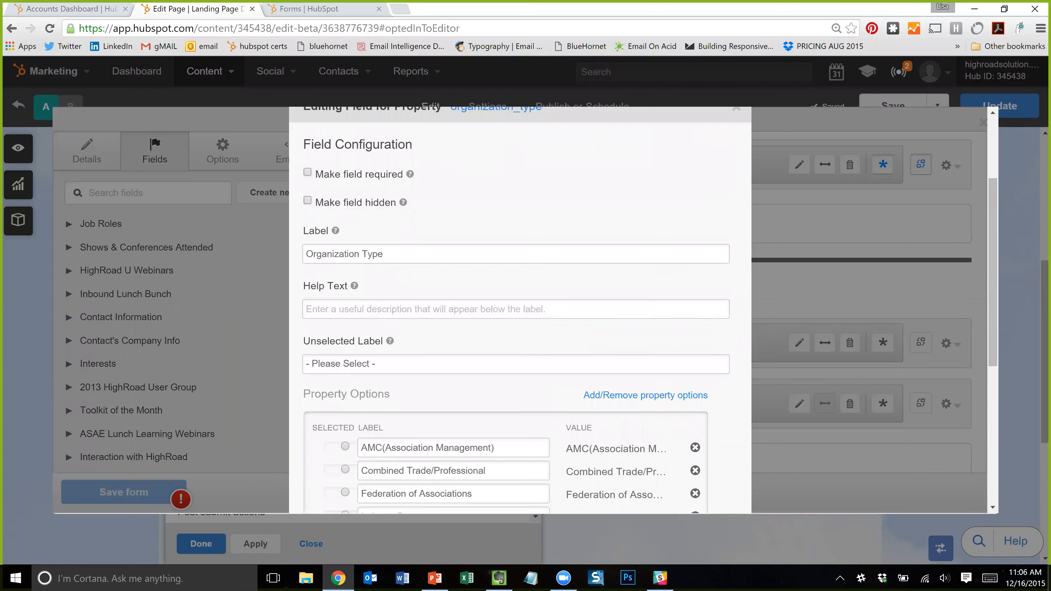
scroll(414, 265, "up", 2)
scroll(459, 261, "down", 4)
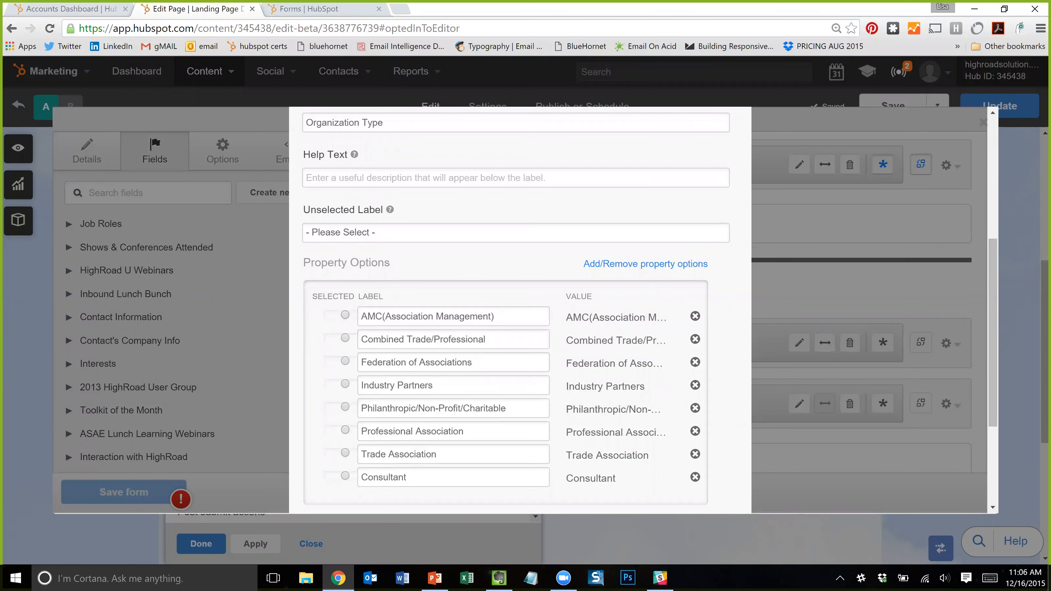
scroll(496, 294, "down", 2)
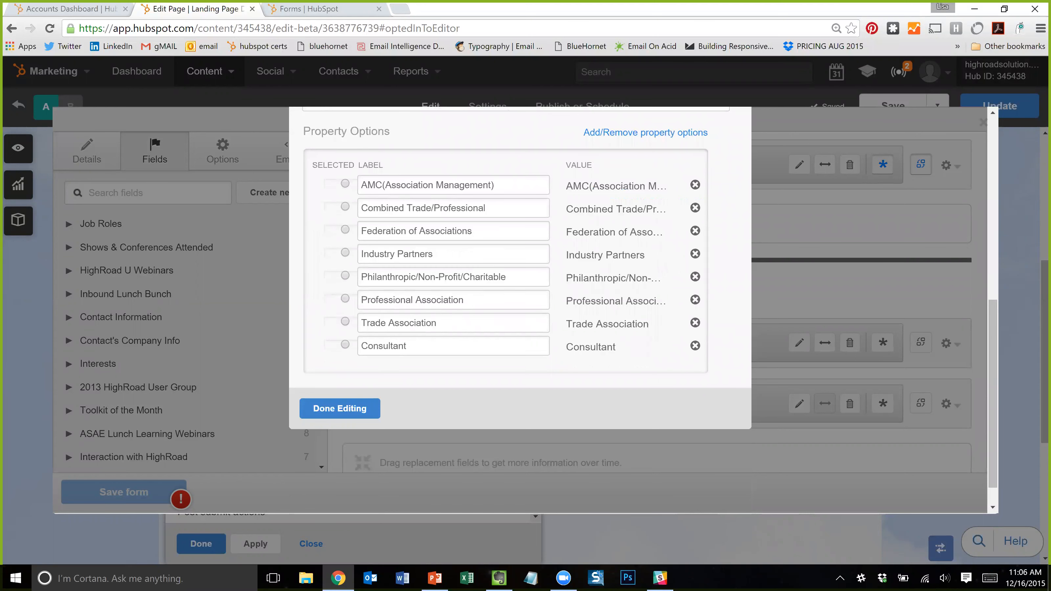
scroll(520, 350, "up", 3)
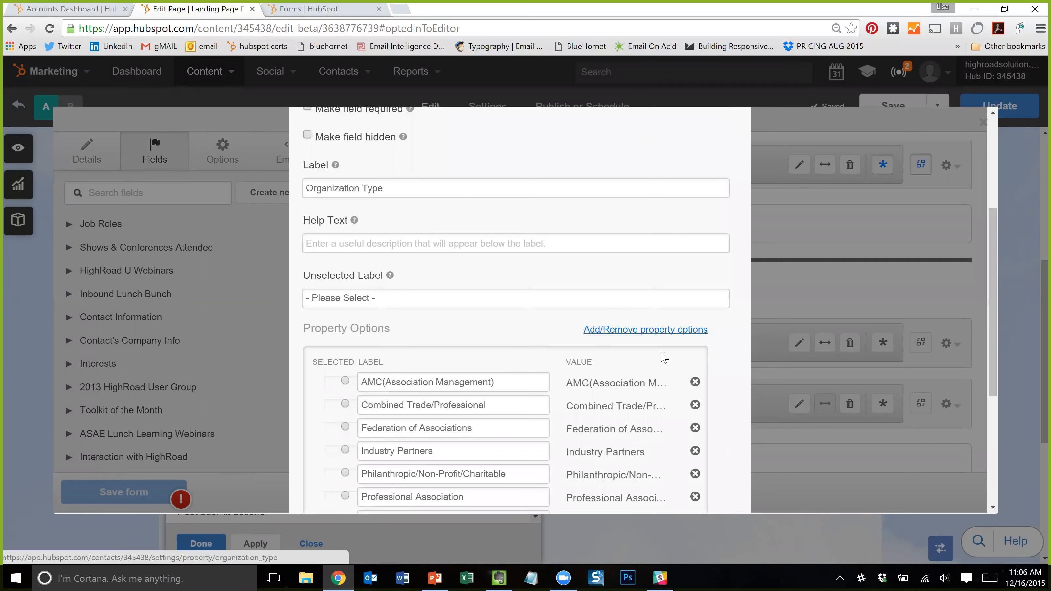
scroll(669, 346, "up", 3)
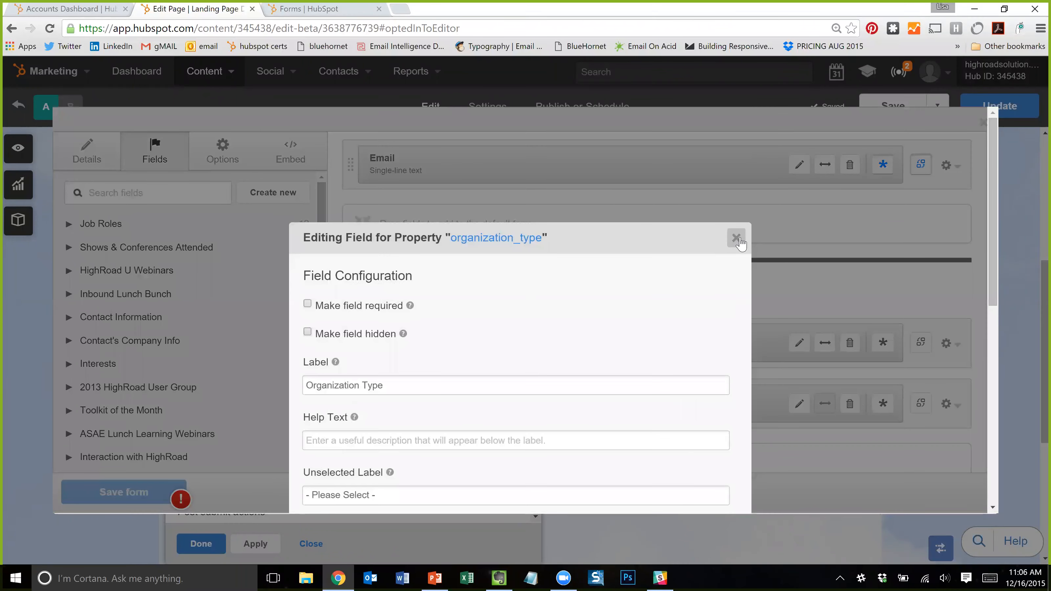
- Close the Organization Type editor and pair Job Title and Industry in one queued row below it
left_click(736, 238)
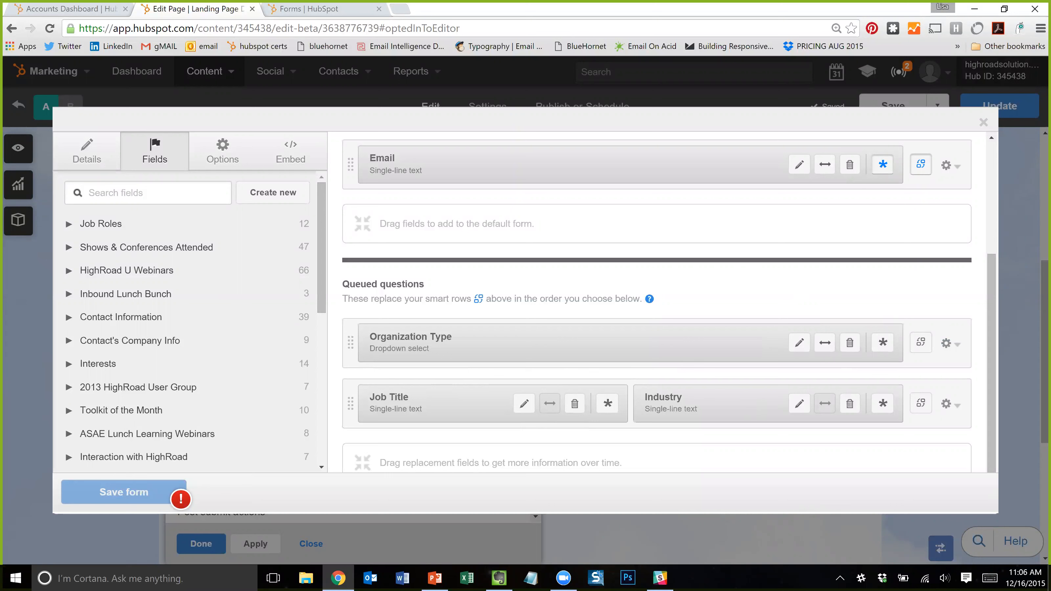
left_click(950, 351)
scroll(911, 311, "up", 3)
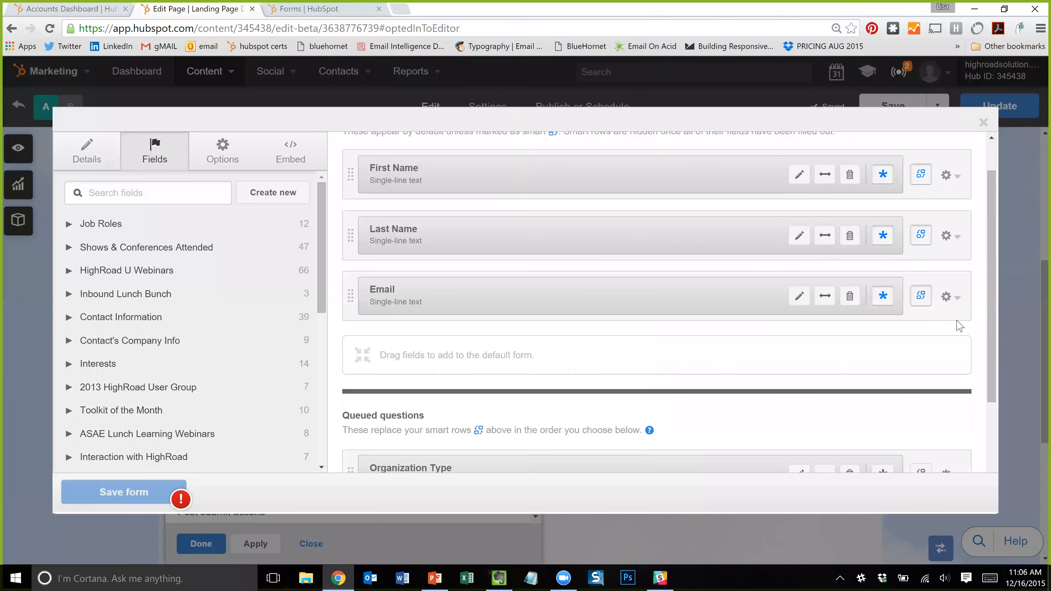
scroll(959, 326, "down", 3)
left_click(950, 404)
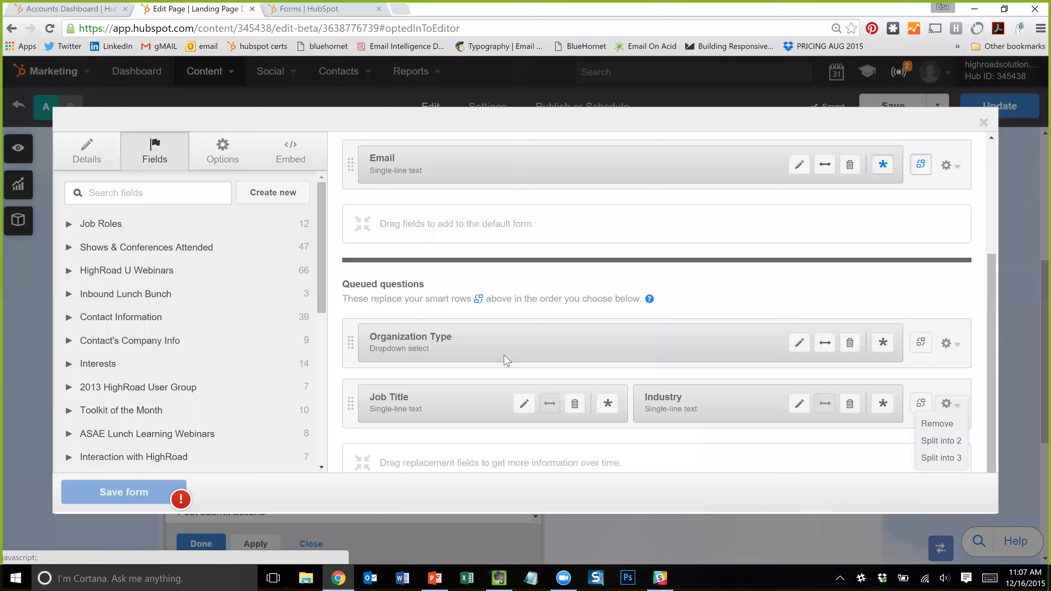
left_click(947, 343)
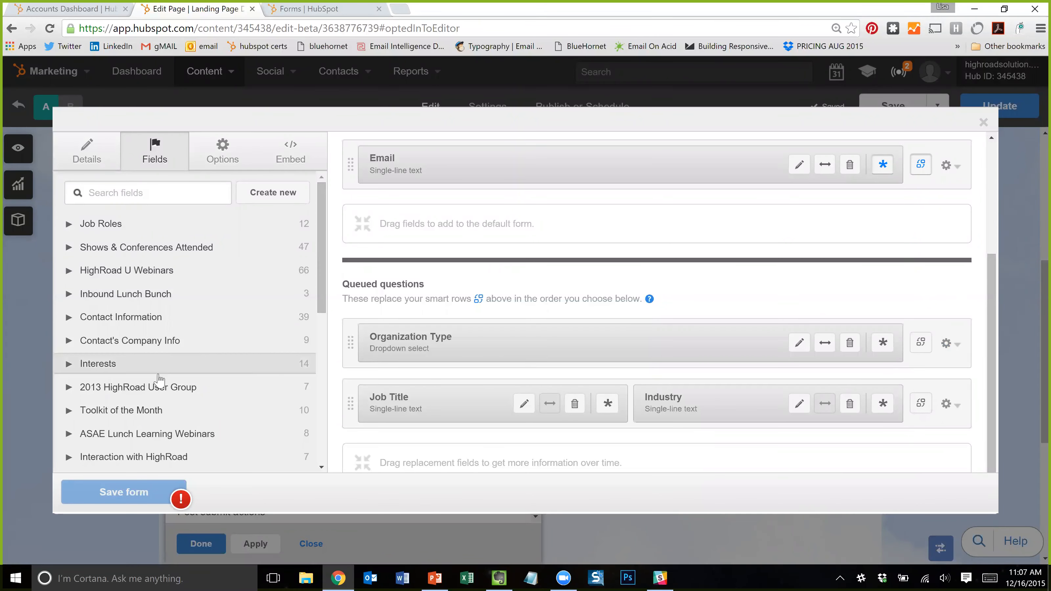
- Drag City from Contact Information into the queued questions above Organization Type, keeping the label City
left_click(154, 327)
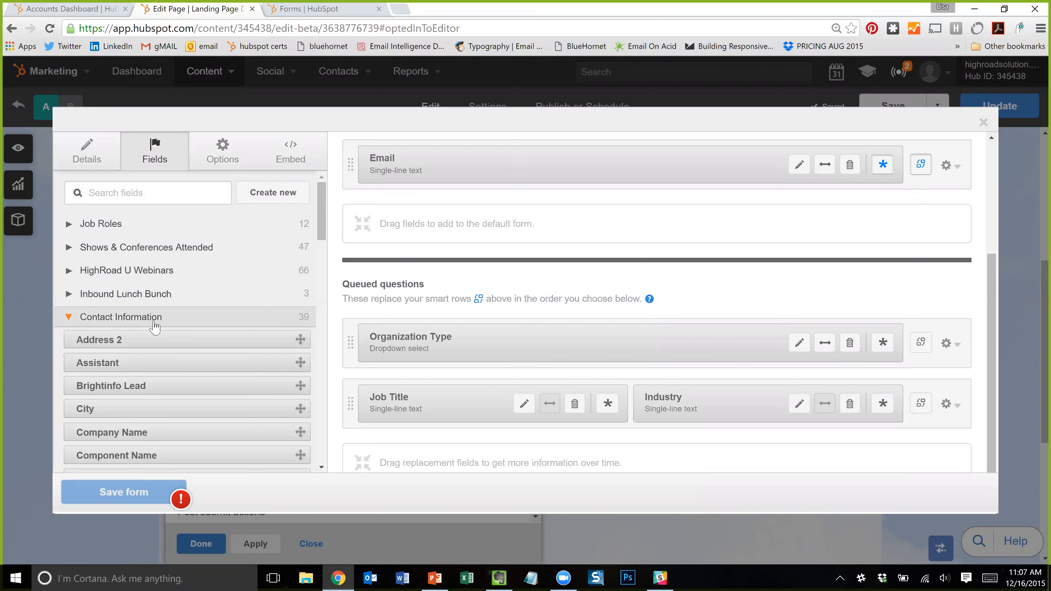
scroll(151, 369, "down", 3)
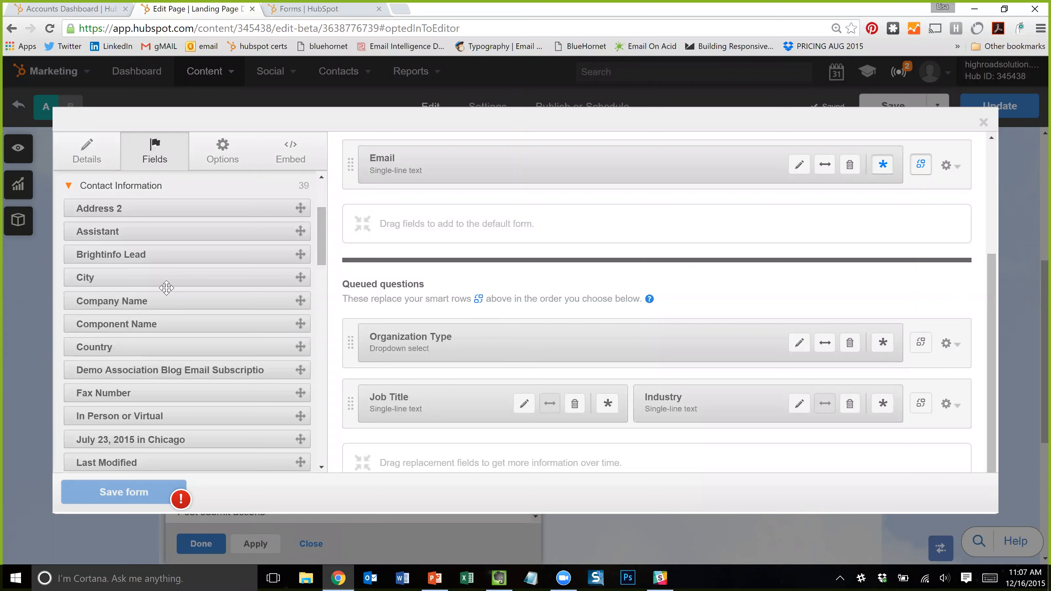
mouse_move(136, 277)
left_mouse_down()
mouse_move(551, 321)
mouse_move(540, 337)
mouse_move(557, 320)
mouse_move(565, 334)
mouse_move(572, 324)
left_mouse_up()
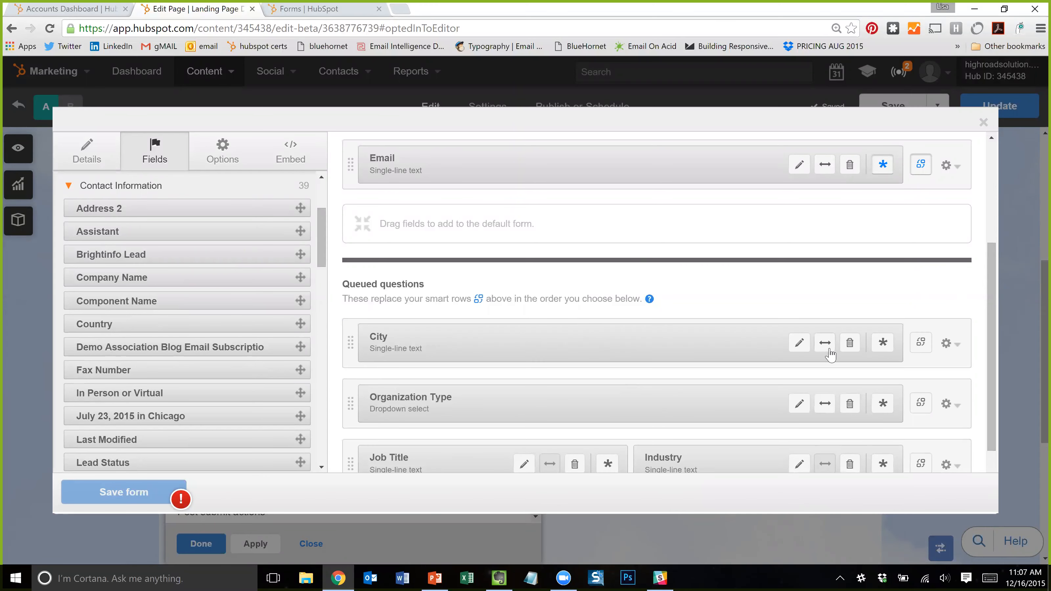
left_click(800, 344)
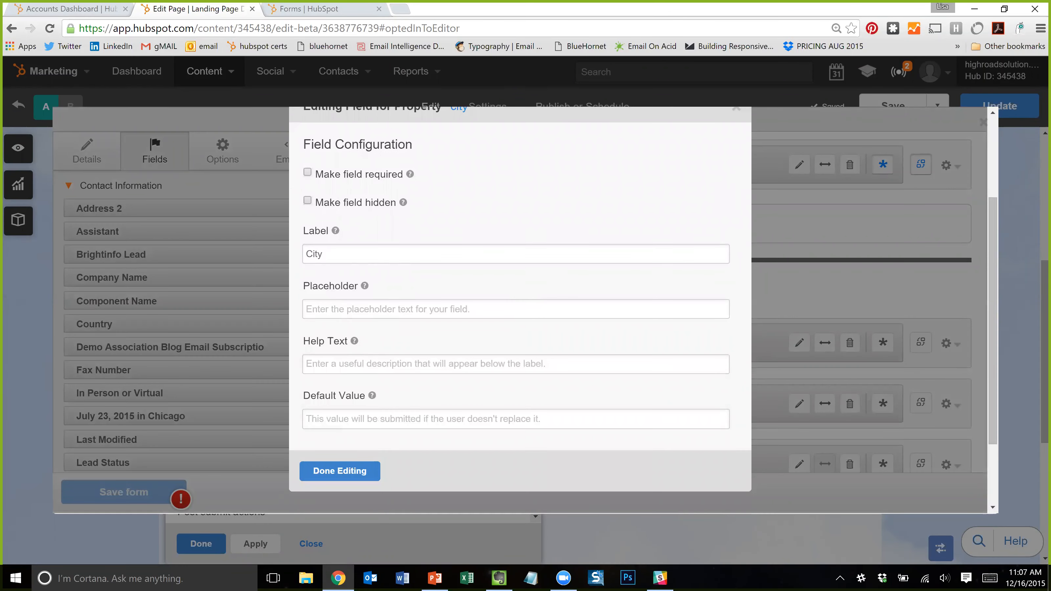
left_click(513, 310)
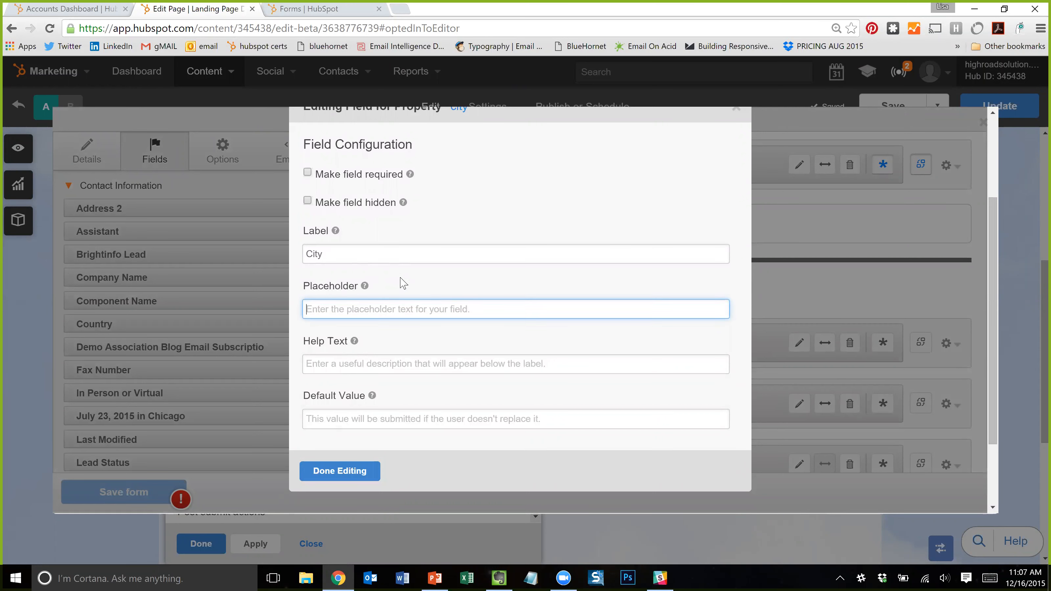
left_click(364, 255)
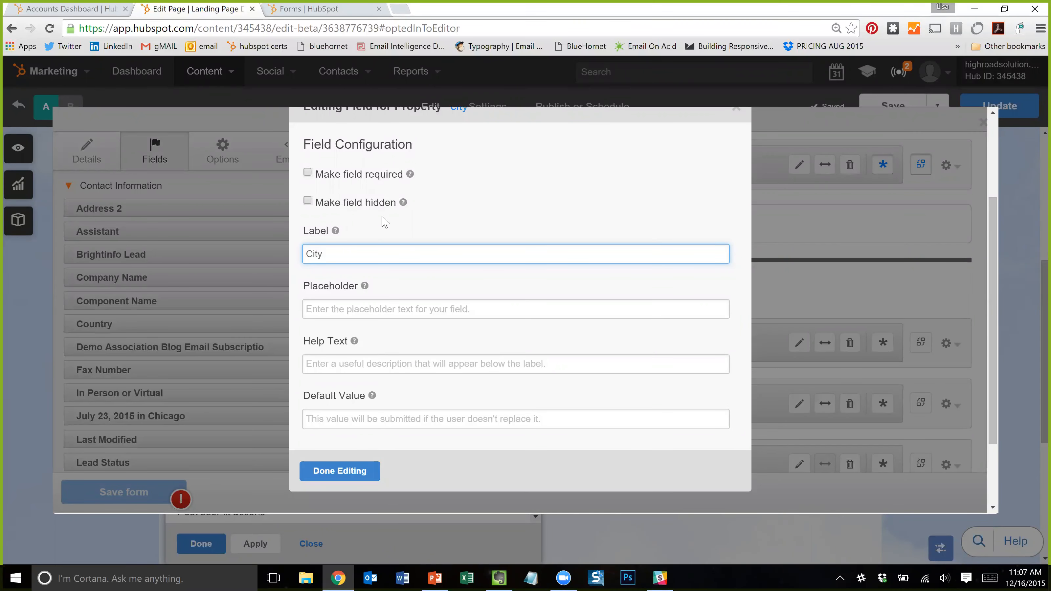
scroll(381, 321, "up", 3)
scroll(662, 225, "down", 2)
left_click(737, 172)
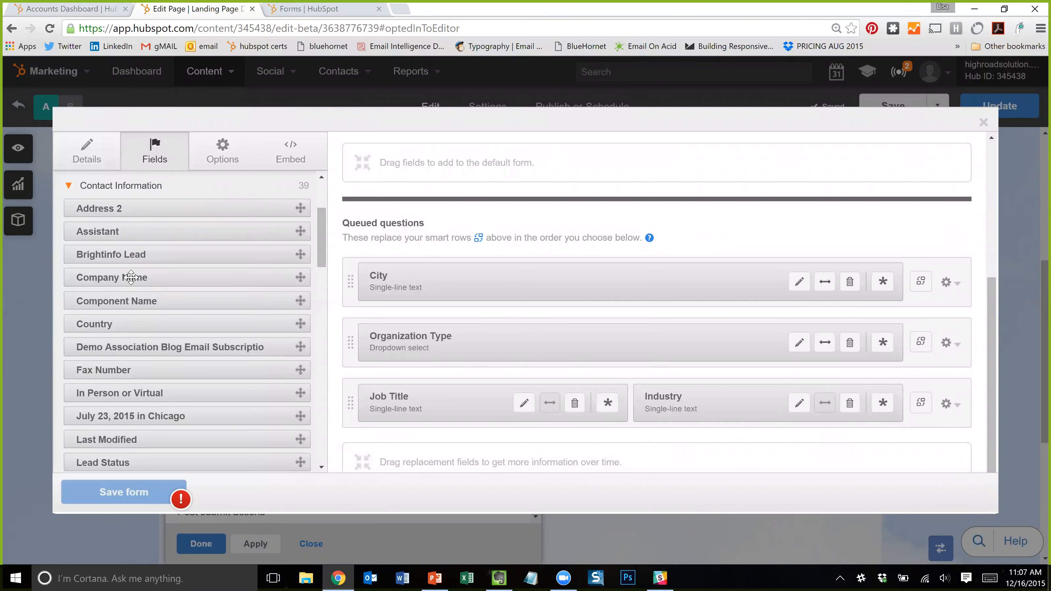
- Drag 'What Department are you in' into the queued questions below City and check the order
scroll(126, 340, "down", 3)
scroll(139, 368, "down", 9)
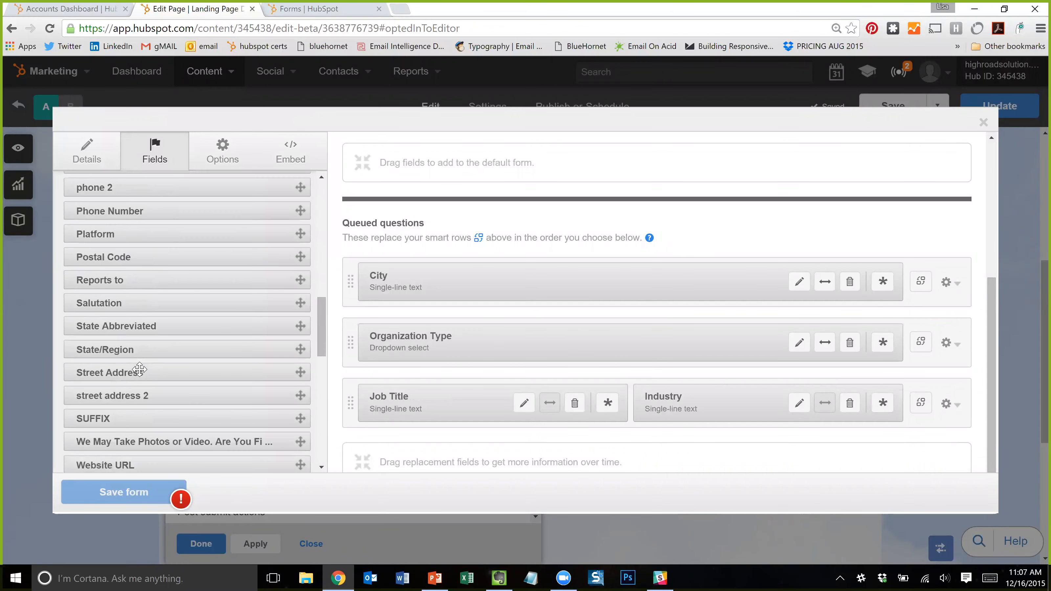
mouse_move(124, 422)
left_mouse_down()
mouse_move(149, 435)
mouse_move(409, 447)
mouse_move(532, 432)
mouse_move(453, 298)
mouse_move(463, 327)
left_mouse_up()
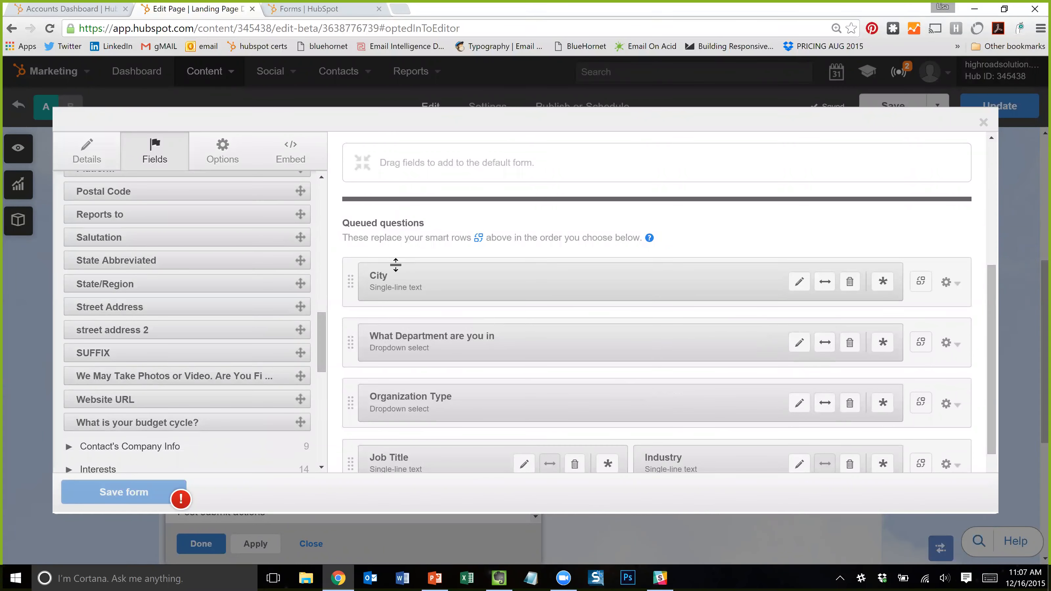
scroll(425, 253, "up", 4)
scroll(193, 403, "up", 1)
scroll(193, 404, "down", 5)
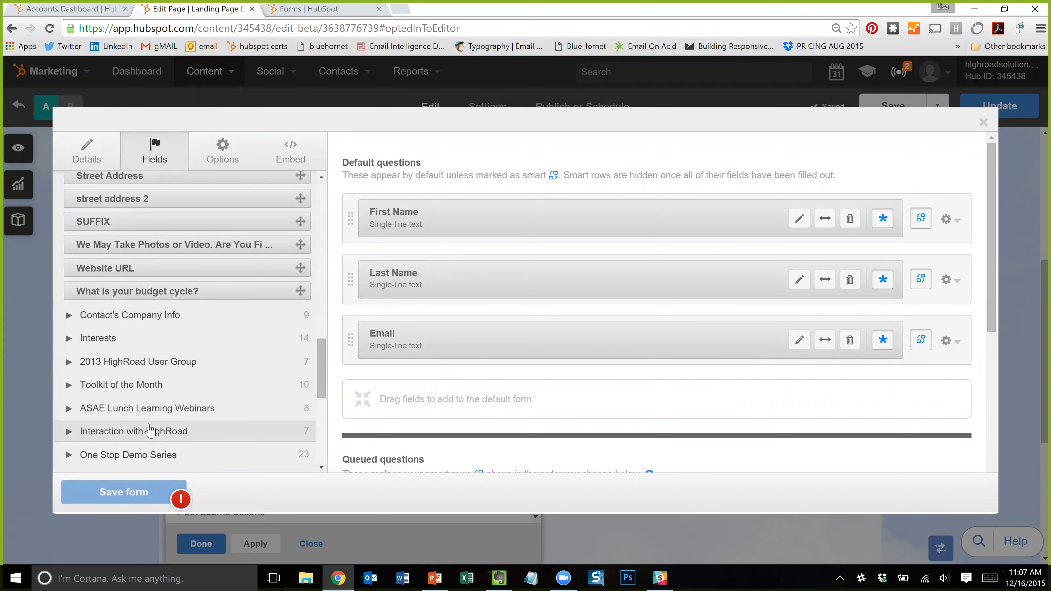
scroll(194, 415, "up", 8)
scroll(223, 363, "up", 10)
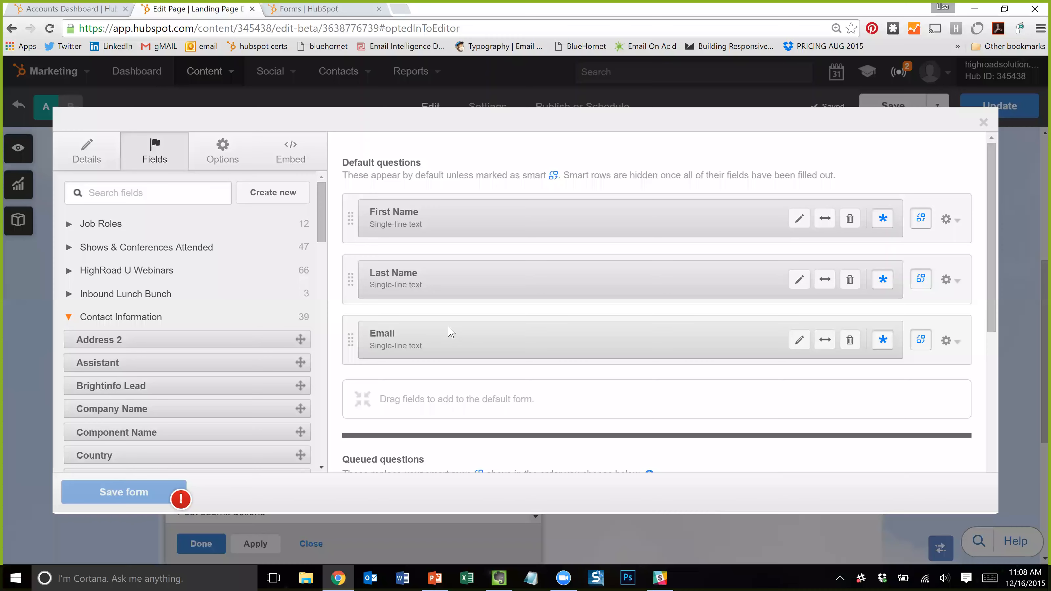
scroll(450, 331, "down", 1)
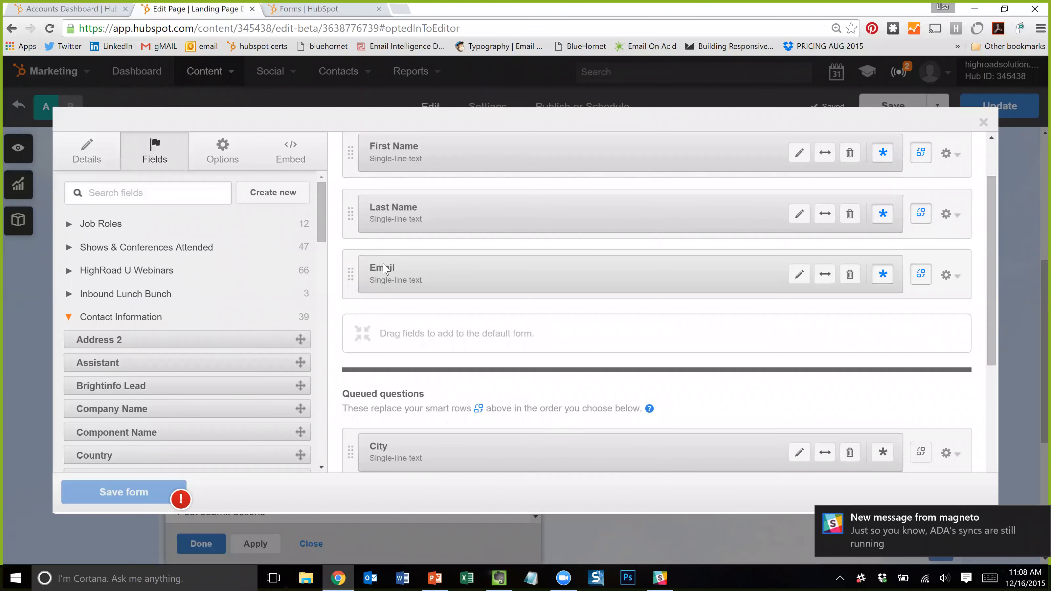
scroll(500, 263, "up", 1)
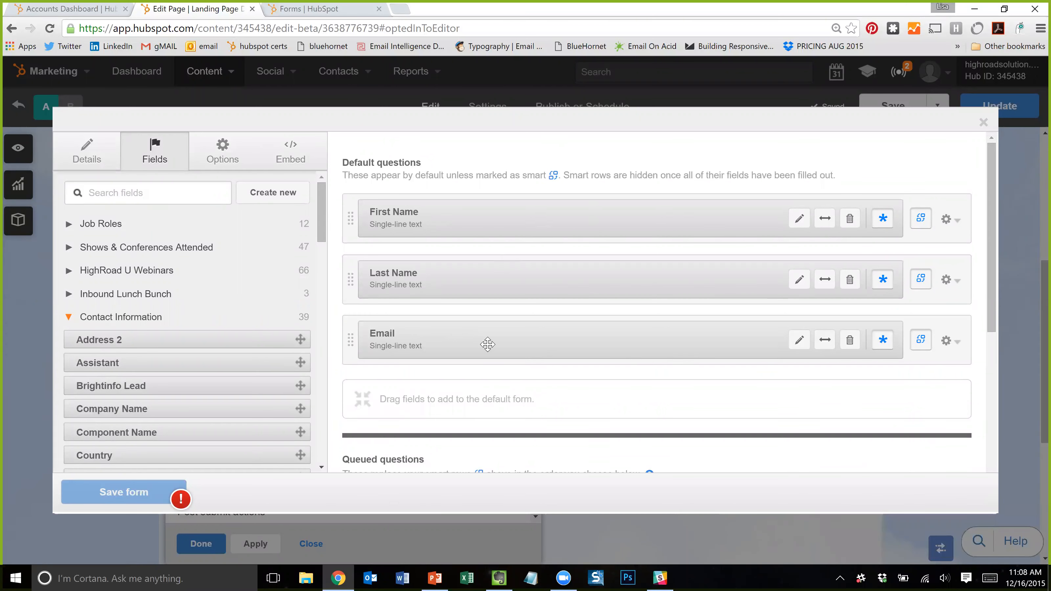
scroll(616, 379, "down", 2)
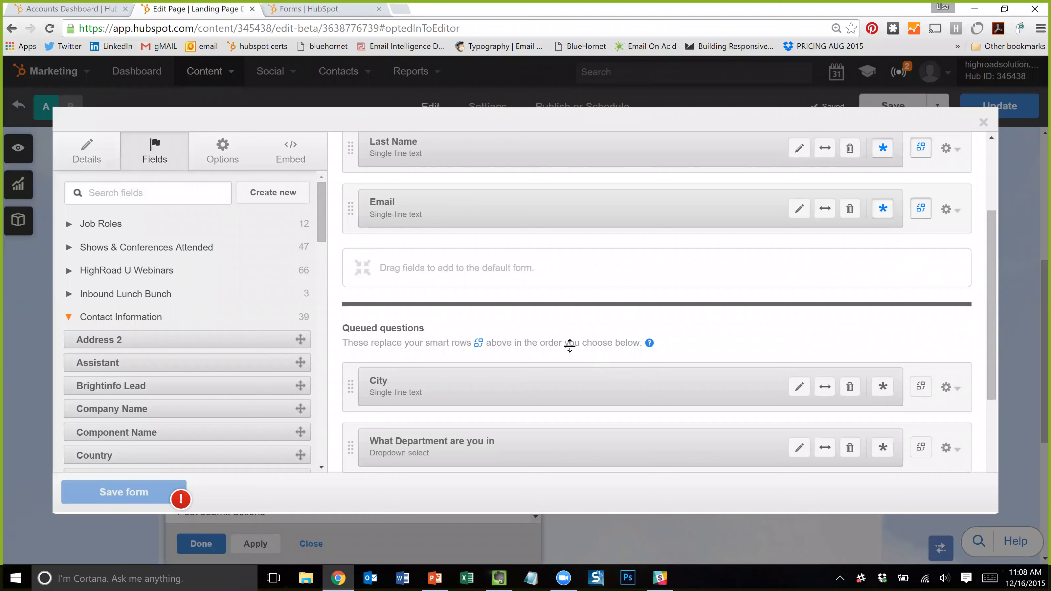
scroll(539, 304, "up", 1)
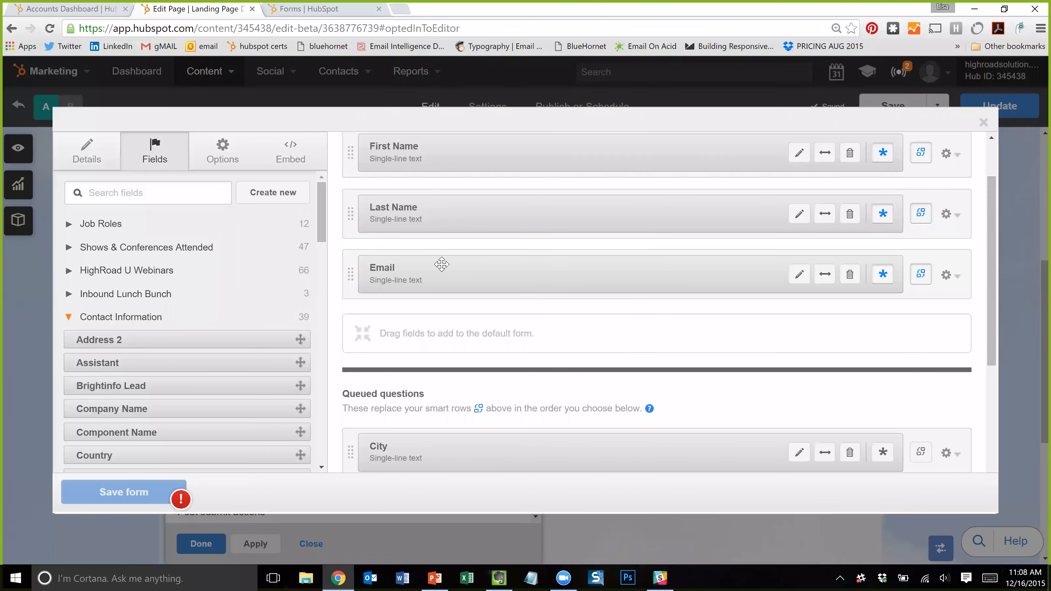
scroll(534, 372, "down", 1)
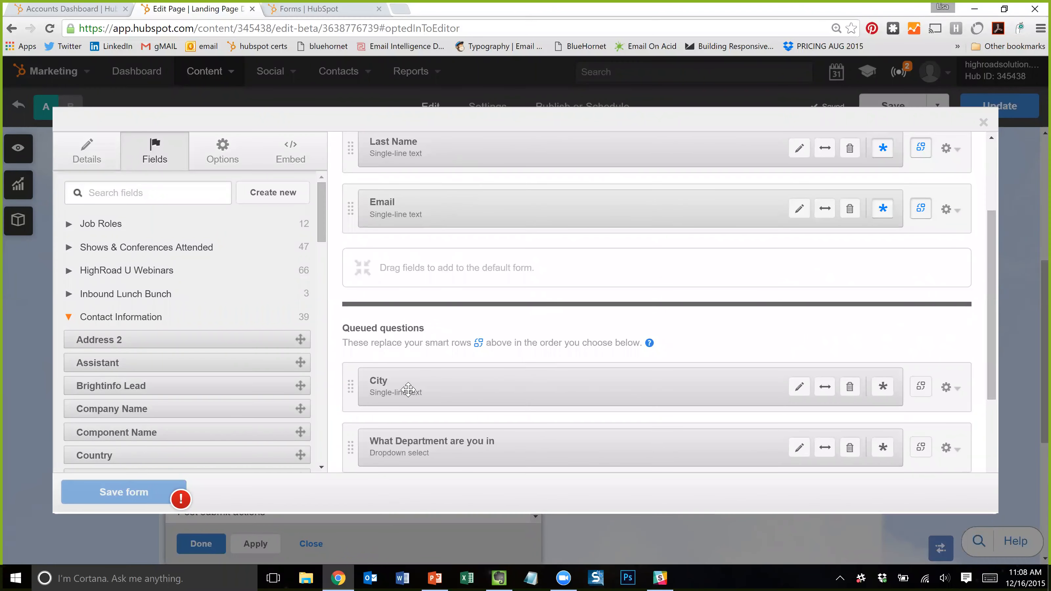
scroll(578, 394, "down", 1)
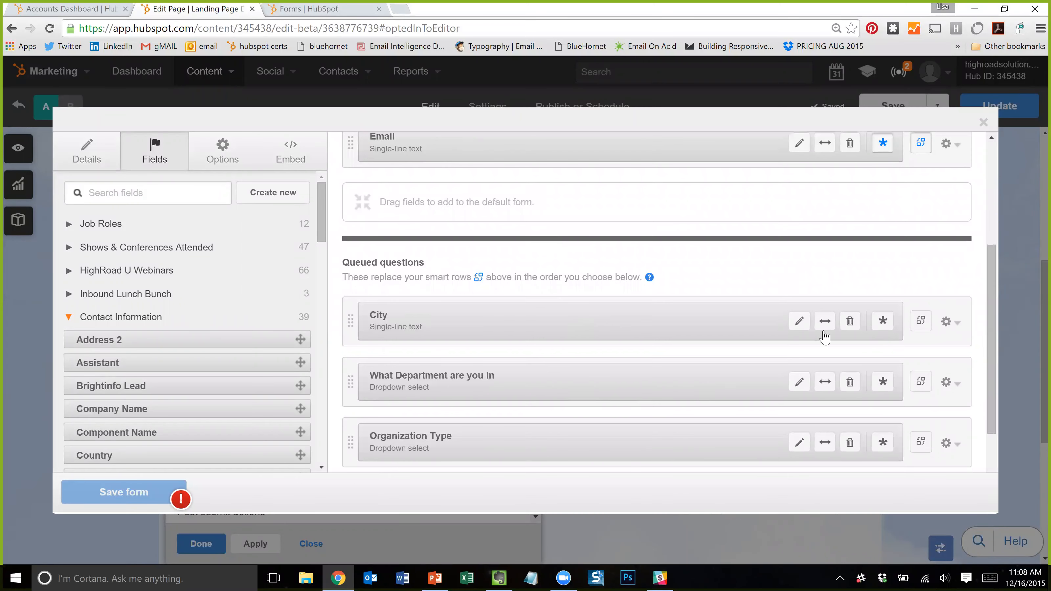
scroll(537, 285, "down", 2)
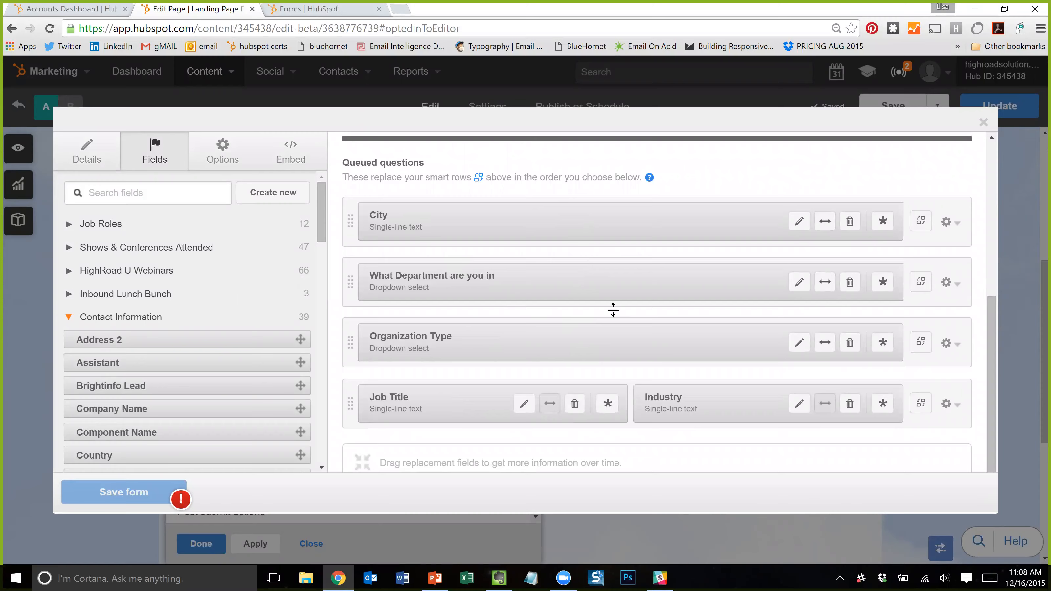
scroll(613, 310, "up", 3)
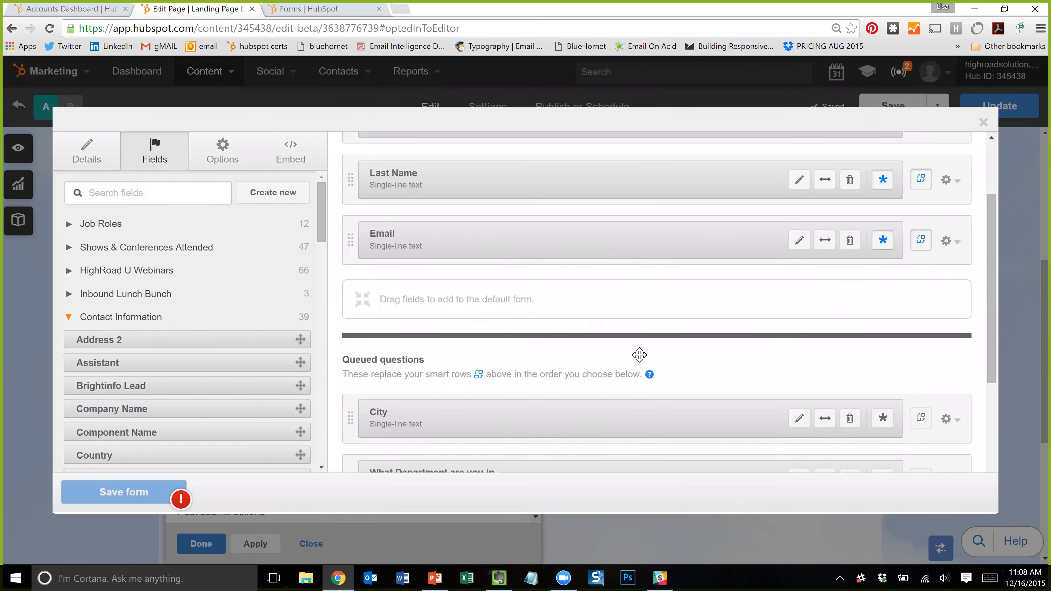
scroll(639, 355, "down", 1)
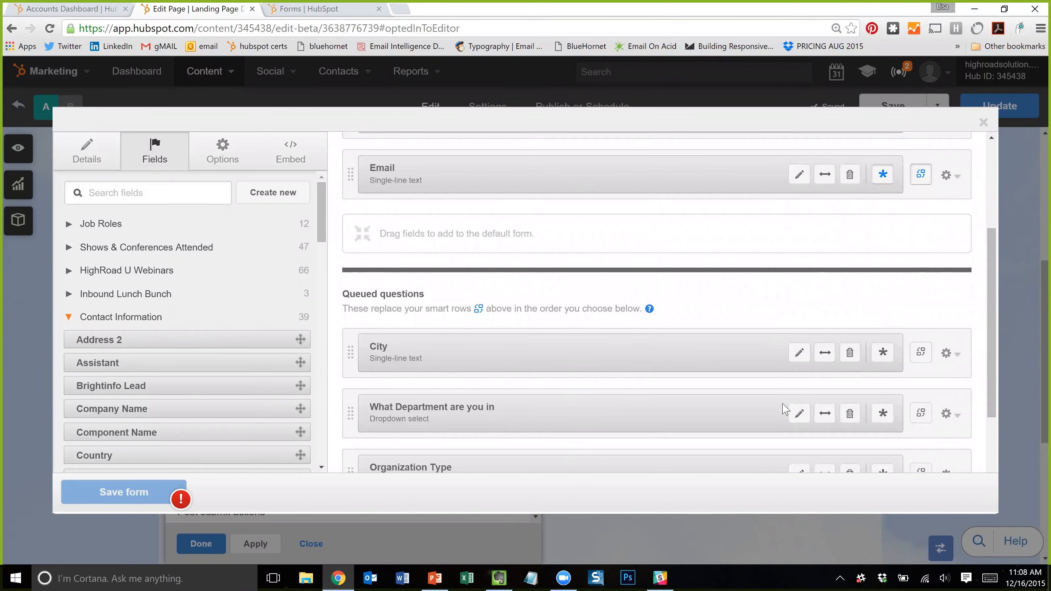
scroll(784, 409, "down", 1)
scroll(844, 415, "down", 1)
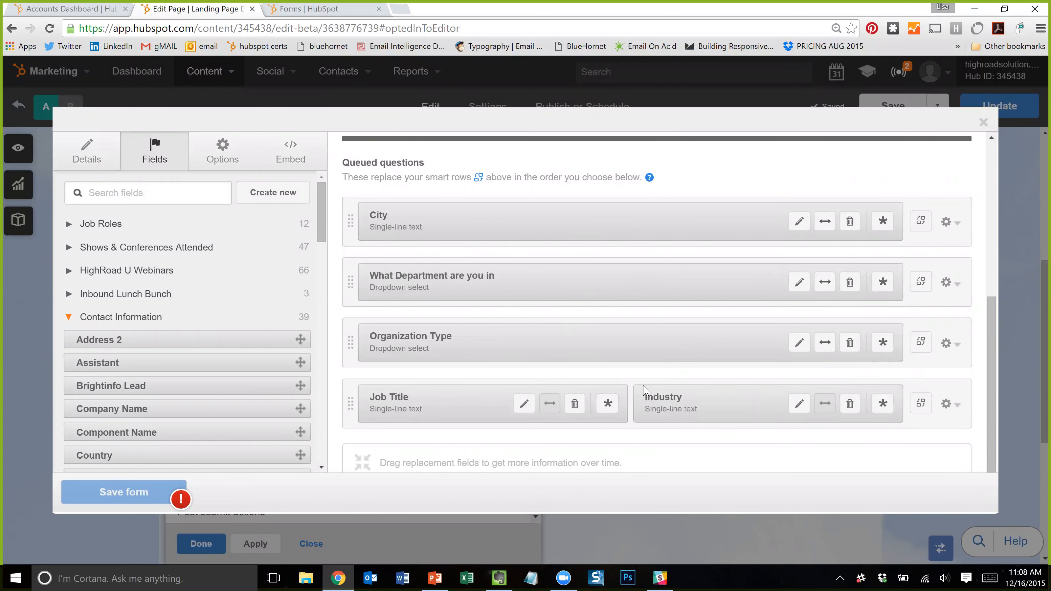
- Drag Favorite Superhero from Interests into the form, move it into queued questions, and open its settings
scroll(645, 389, "up", 5)
scroll(186, 352, "down", 14)
left_click(98, 272)
left_click_drag(125, 318, 579, 400)
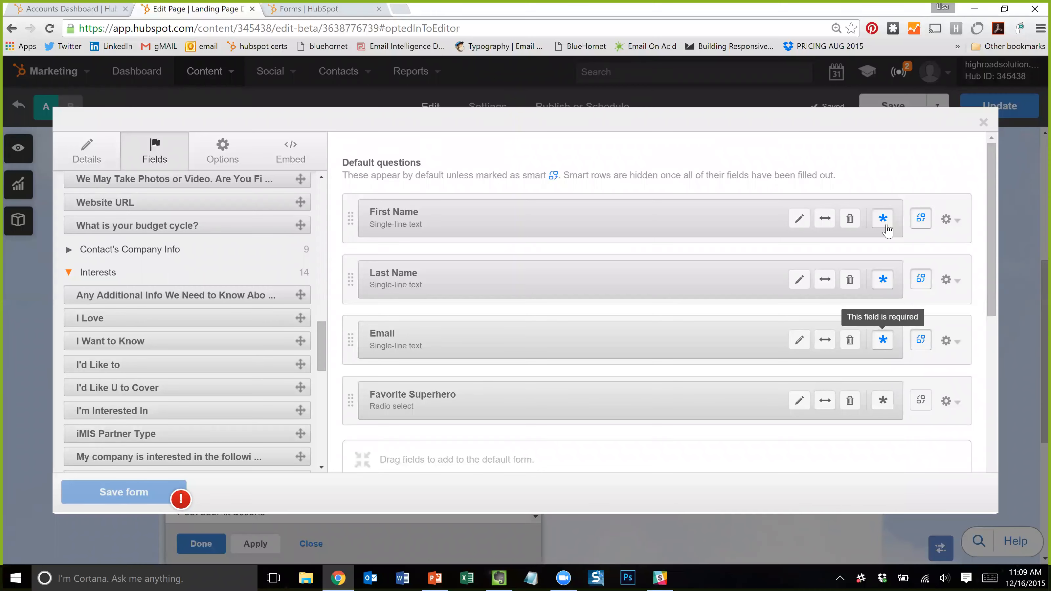
scroll(427, 399, "down", 5)
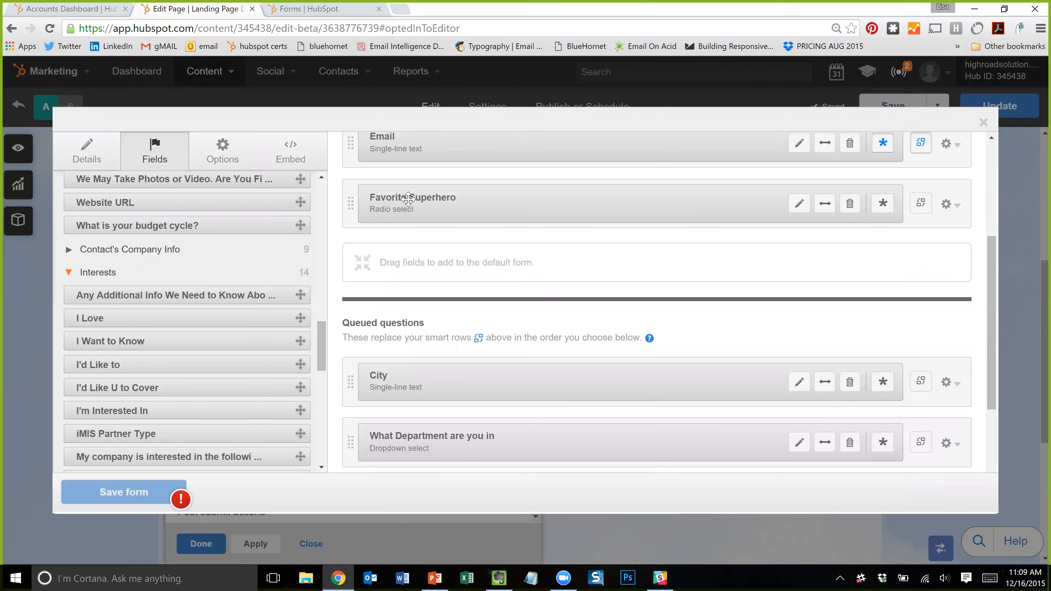
left_click_drag(411, 198, 431, 383)
left_click(798, 358)
scroll(517, 356, "down", 3)
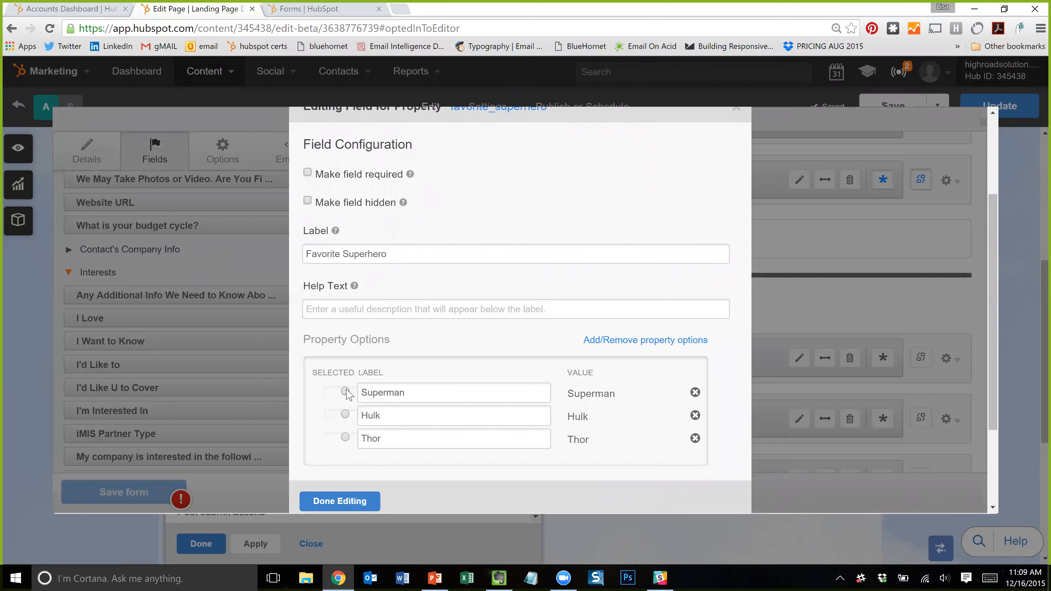
- Finish editing Favorite Superhero, glance at the form's Details, then return to the Fields list
scroll(440, 350, "up", 3)
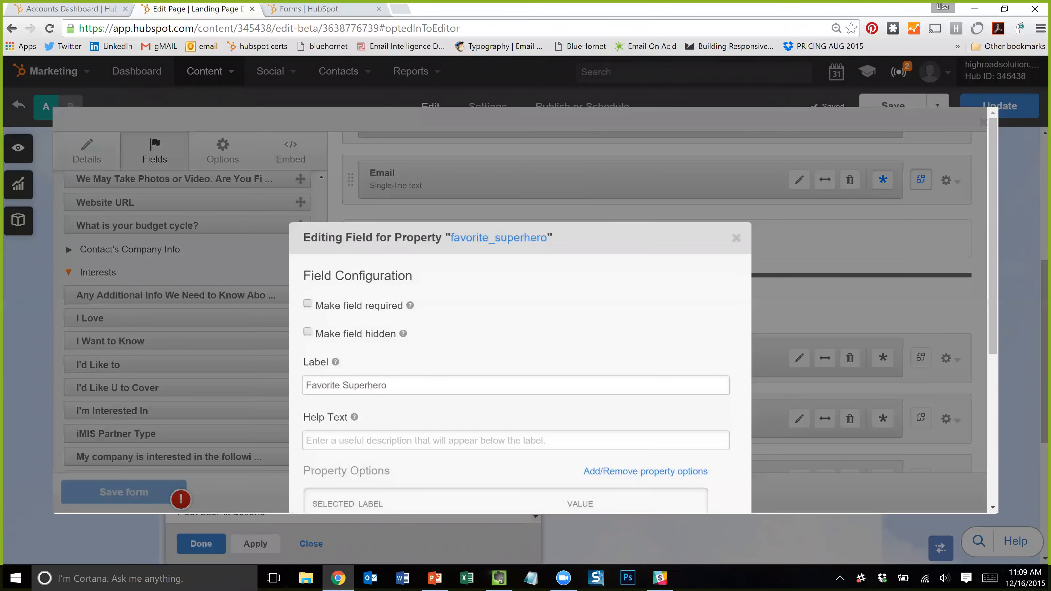
scroll(439, 349, "down", 3)
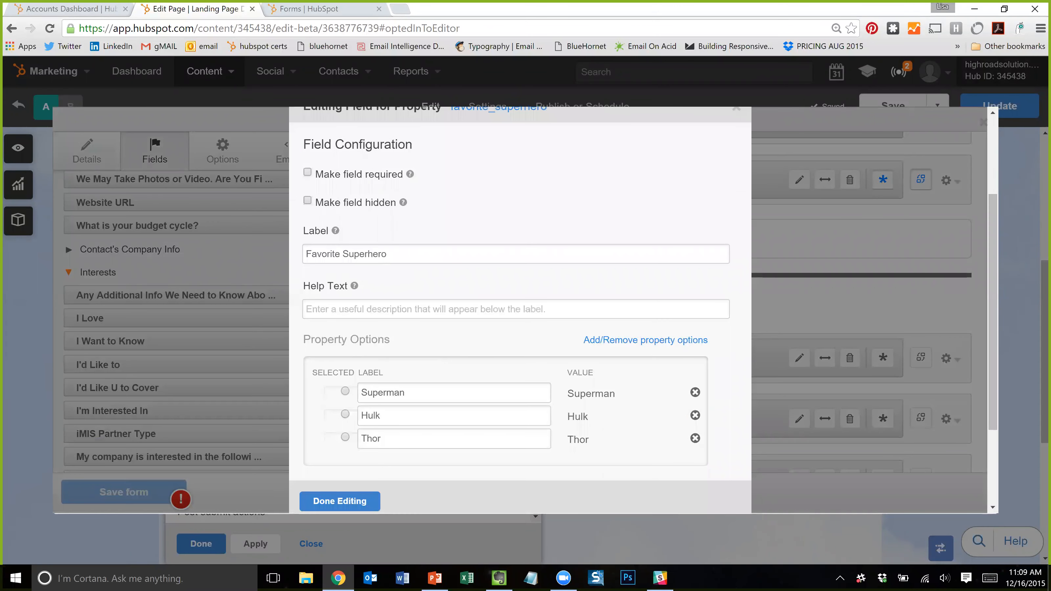
left_click(340, 501)
scroll(518, 351, "up", 3)
scroll(200, 274, "up", 3)
scroll(199, 284, "down", 1)
scroll(195, 269, "up", 2)
left_click(94, 156)
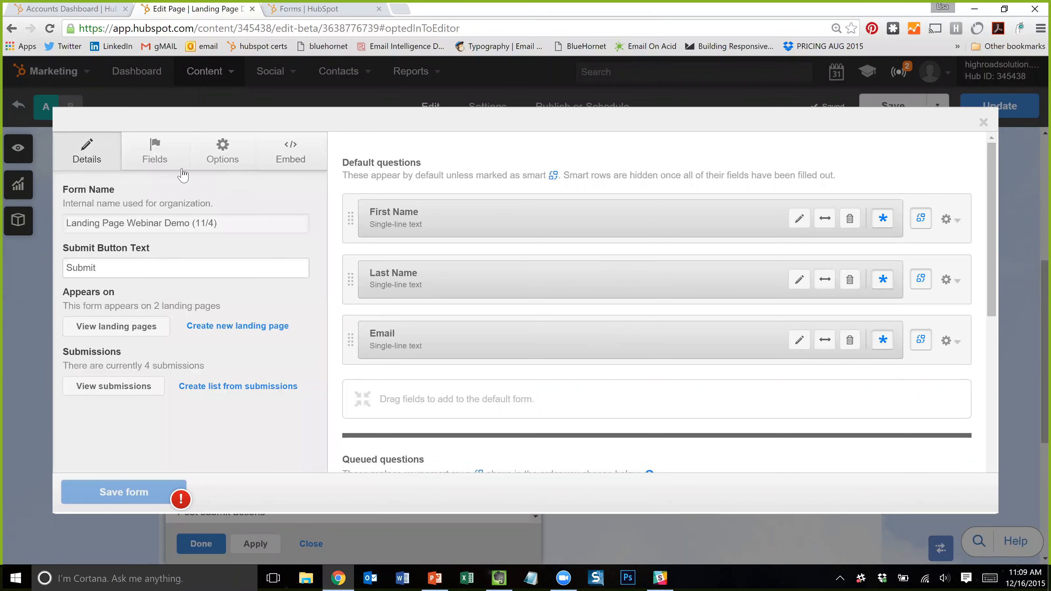
left_click(161, 162)
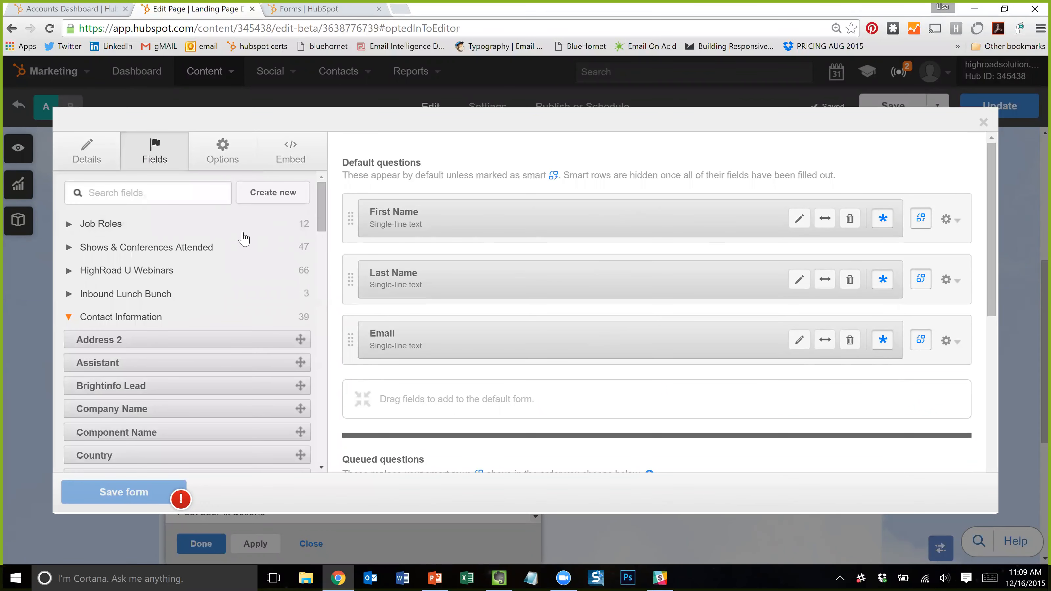
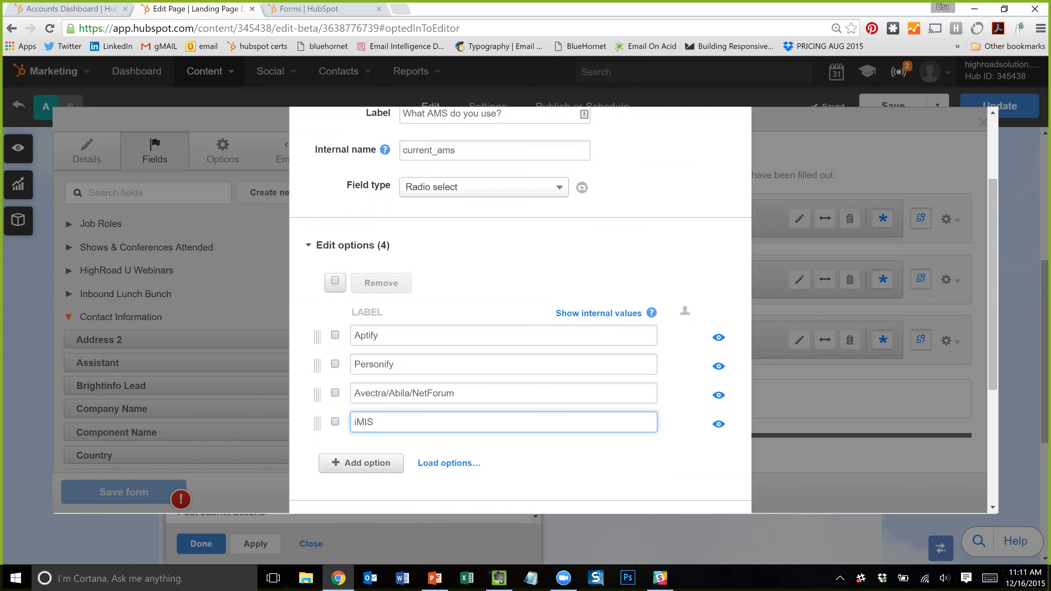
- Add 'other' as the fifth radio option after Aptify, Personify, Avectra/Abila/NetForum and iMIS
scroll(465, 268, "down", 1)
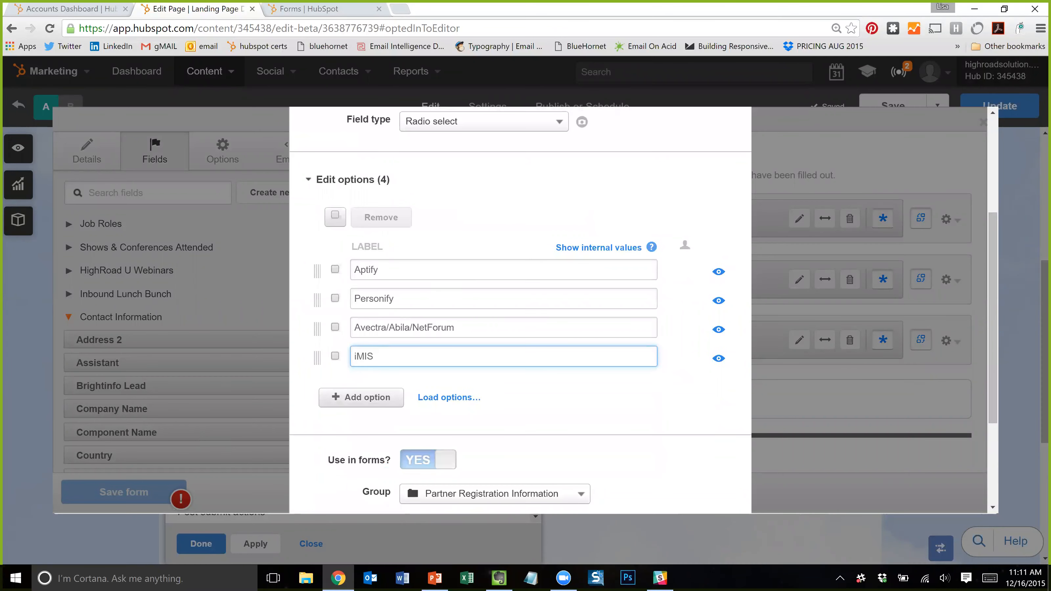
left_click(361, 397)
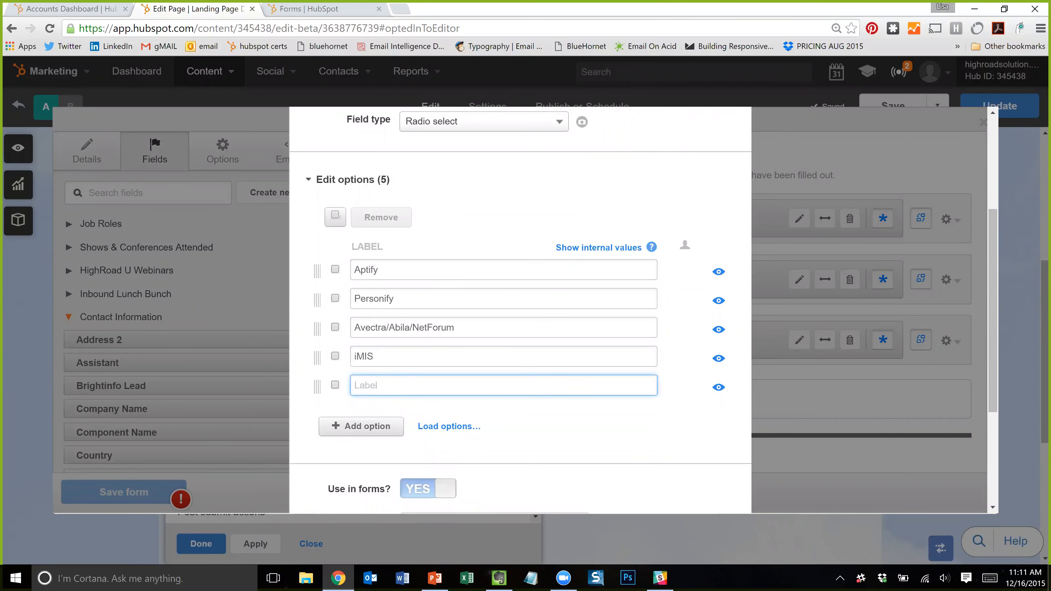
scroll(428, 378, "down", 2)
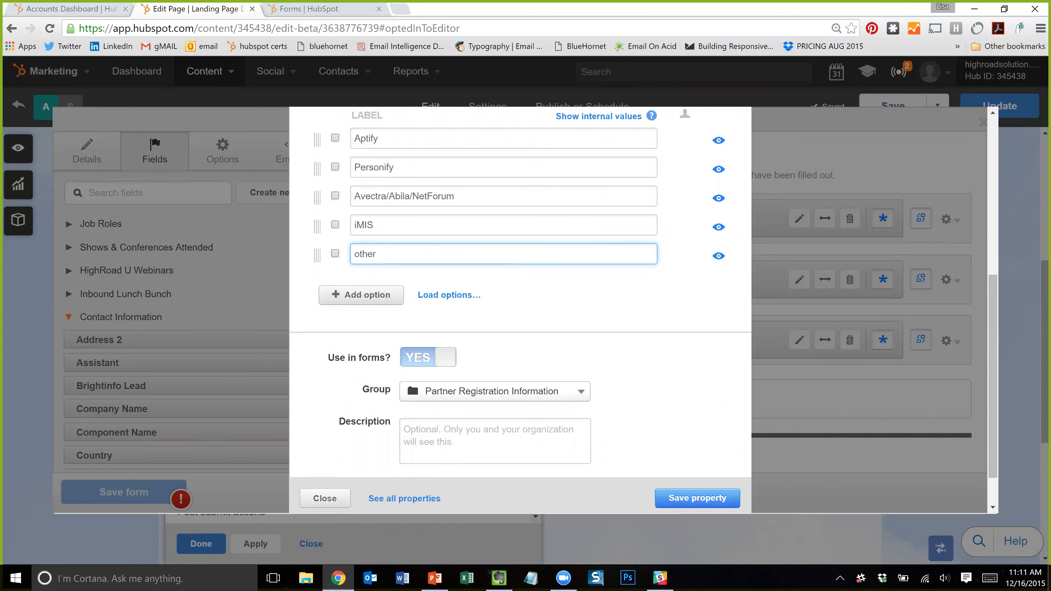
scroll(384, 224, "up", 1)
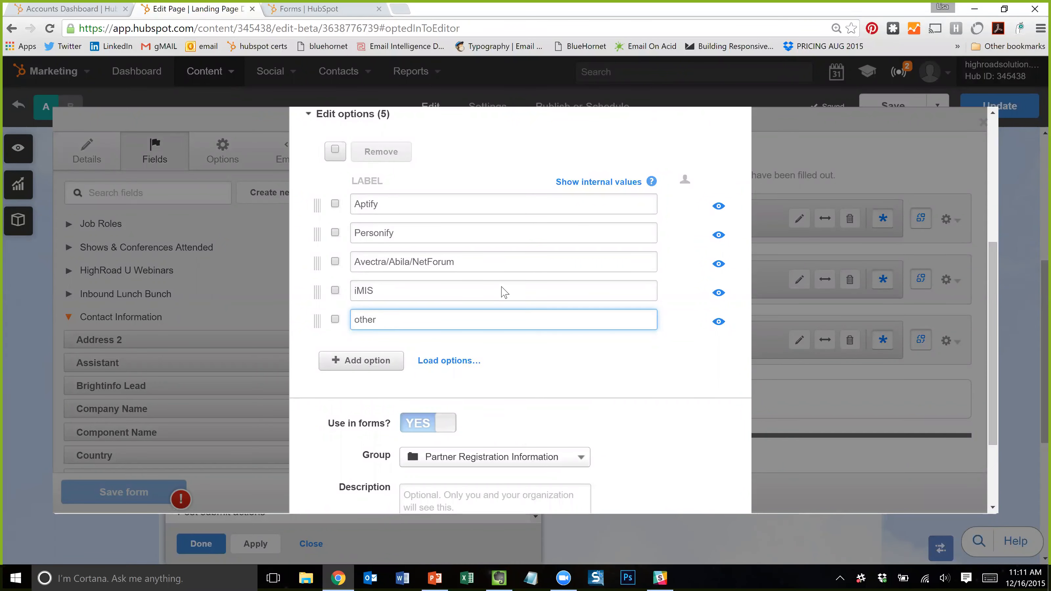
scroll(400, 428, "down", 2)
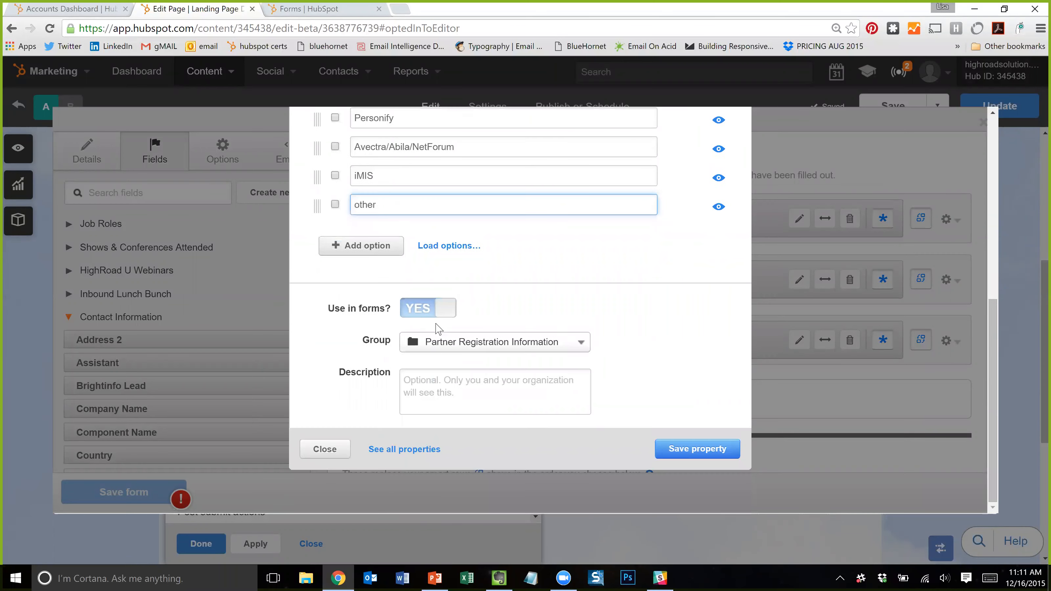
- Assign the property to the Contact's Company Info group
left_click(490, 347)
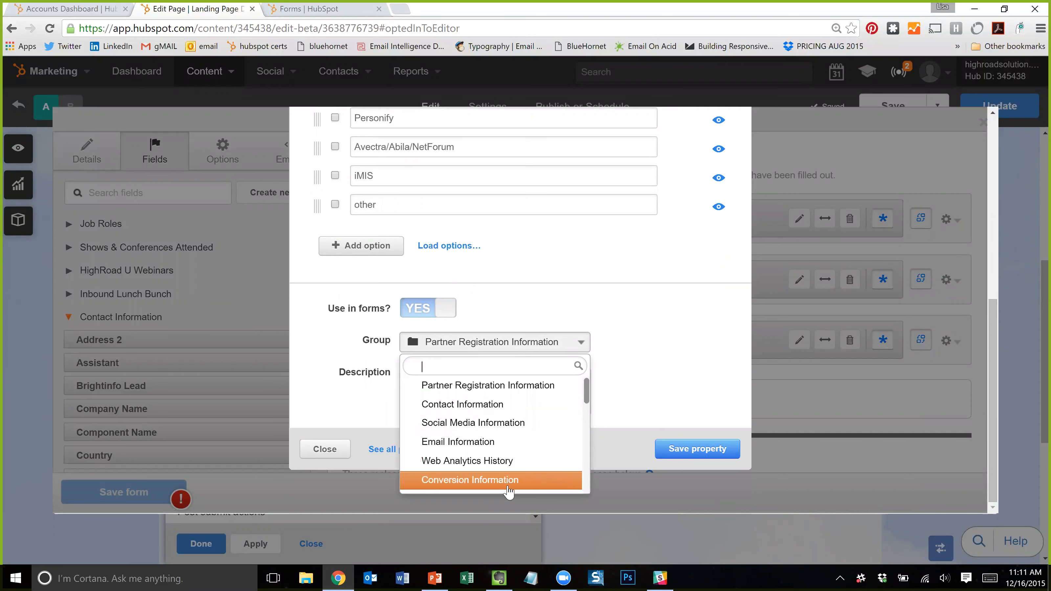
scroll(512, 441, "down", 5)
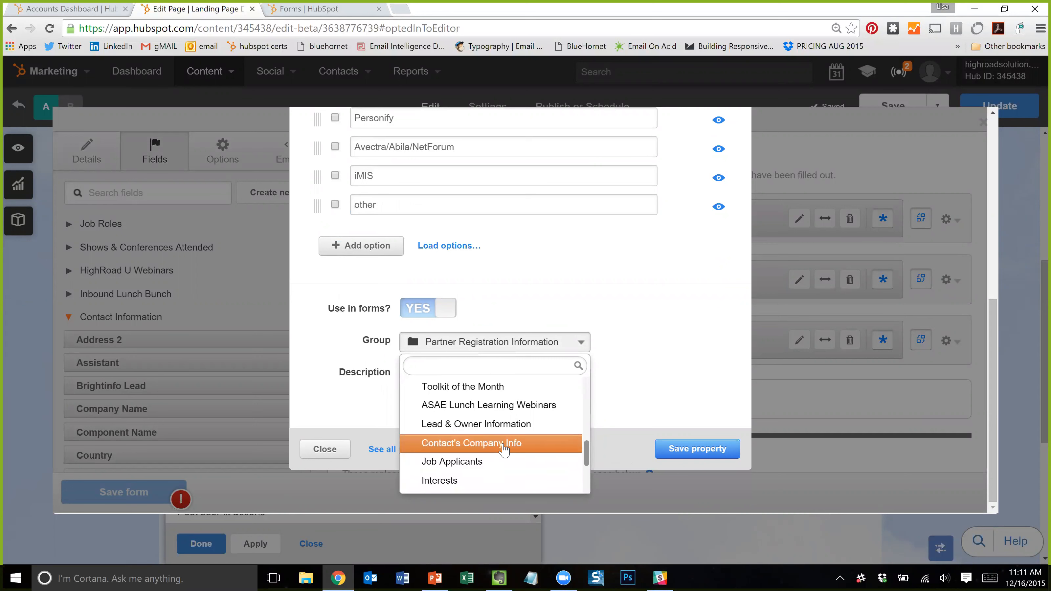
left_click(504, 443)
left_click(468, 344)
scroll(499, 456, "down", 3)
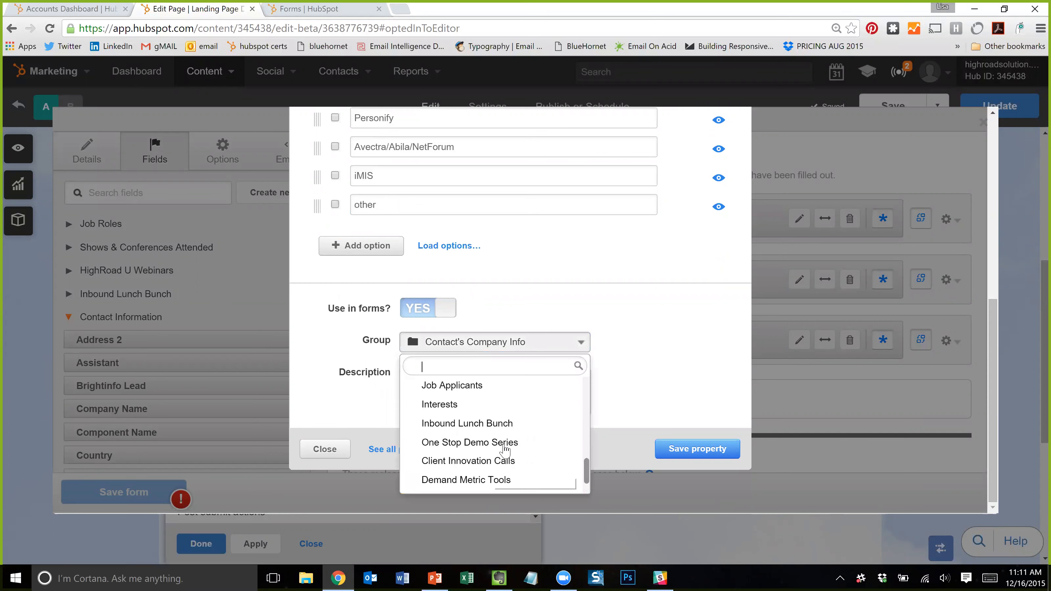
scroll(476, 430, "up", 8)
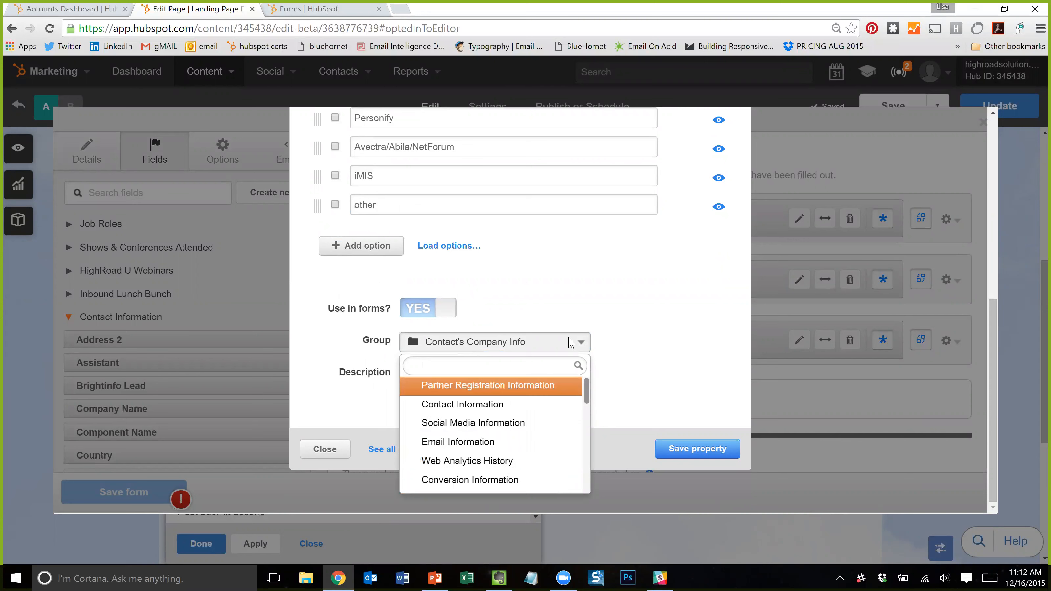
left_click(622, 347)
- Place the cursor in the property description field and review the dialog's settings
left_click(513, 389)
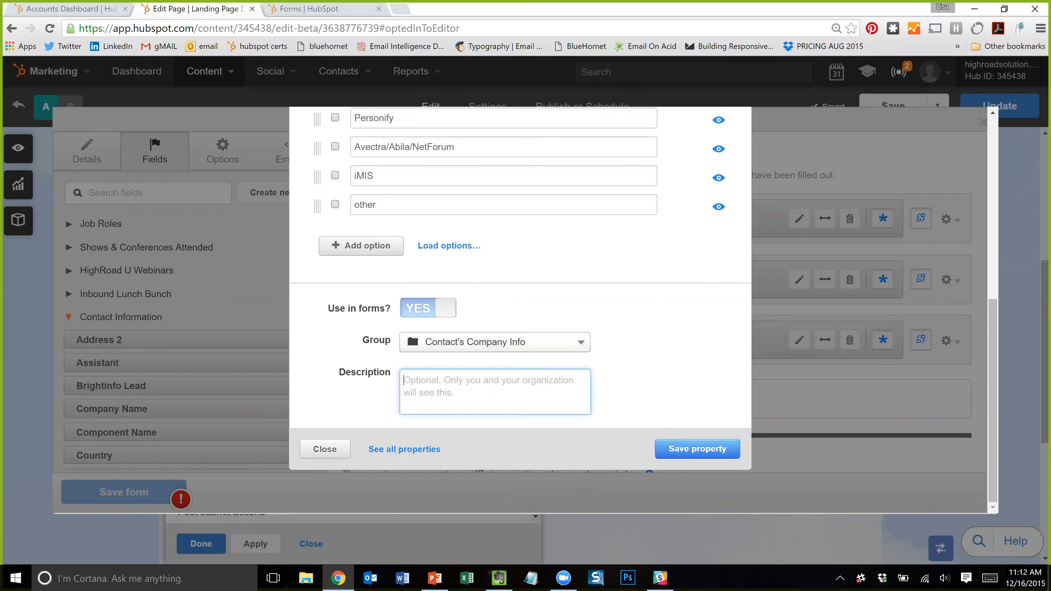
scroll(519, 392, "up", 1)
scroll(519, 392, "down", 1)
scroll(519, 392, "up", 5)
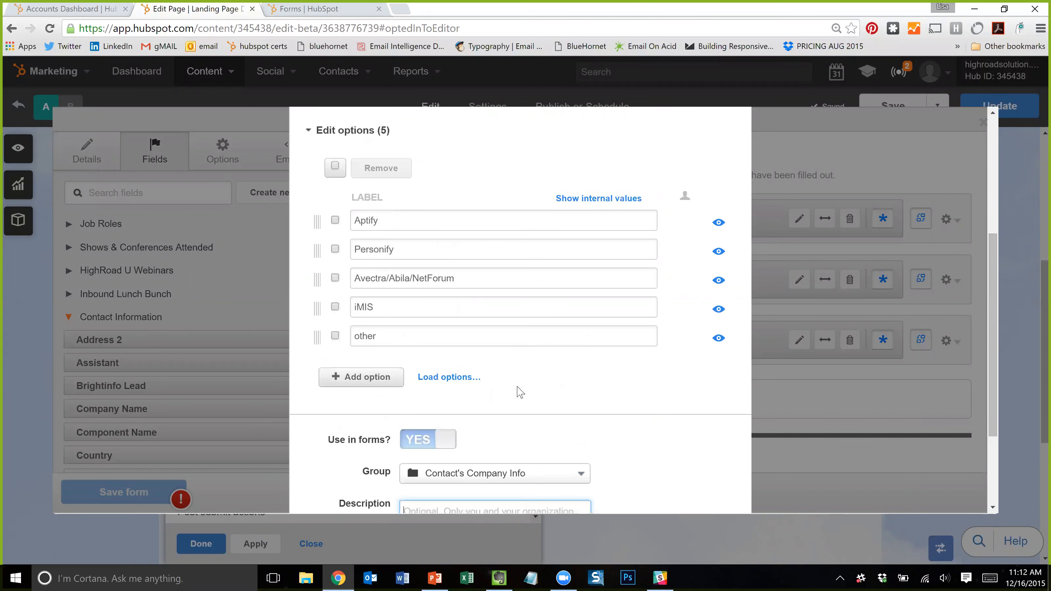
scroll(654, 263, "up", 4)
scroll(654, 265, "down", 2)
scroll(644, 256, "up", 2)
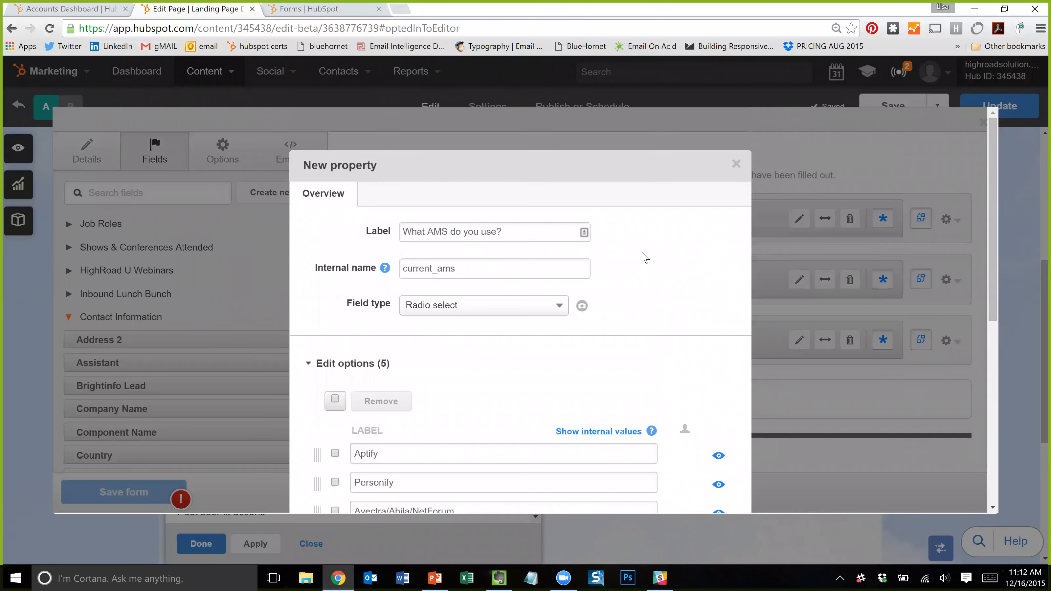
scroll(646, 257, "down", 8)
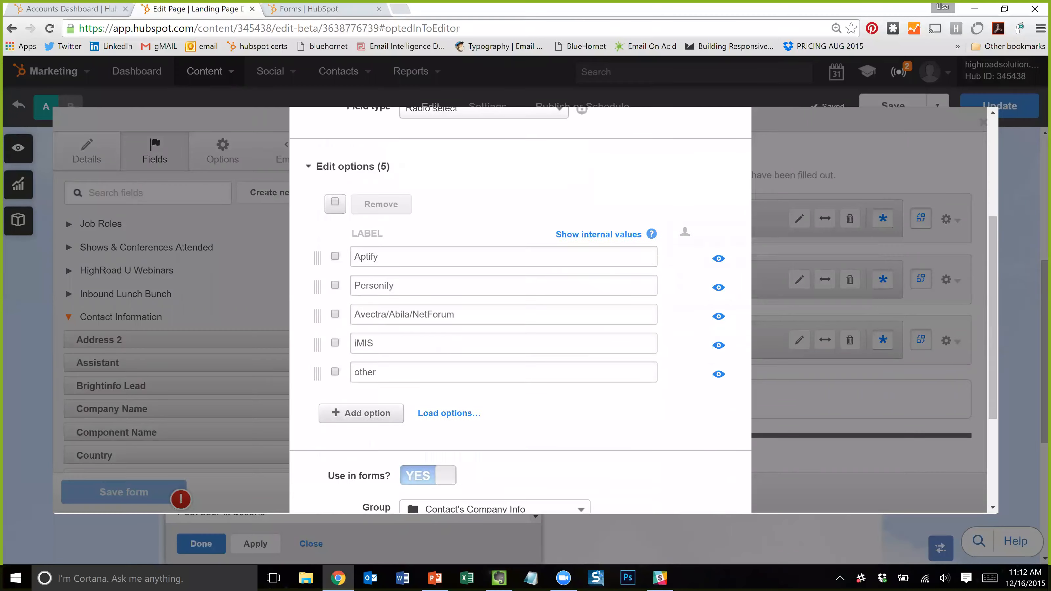
scroll(695, 292, "up", 3)
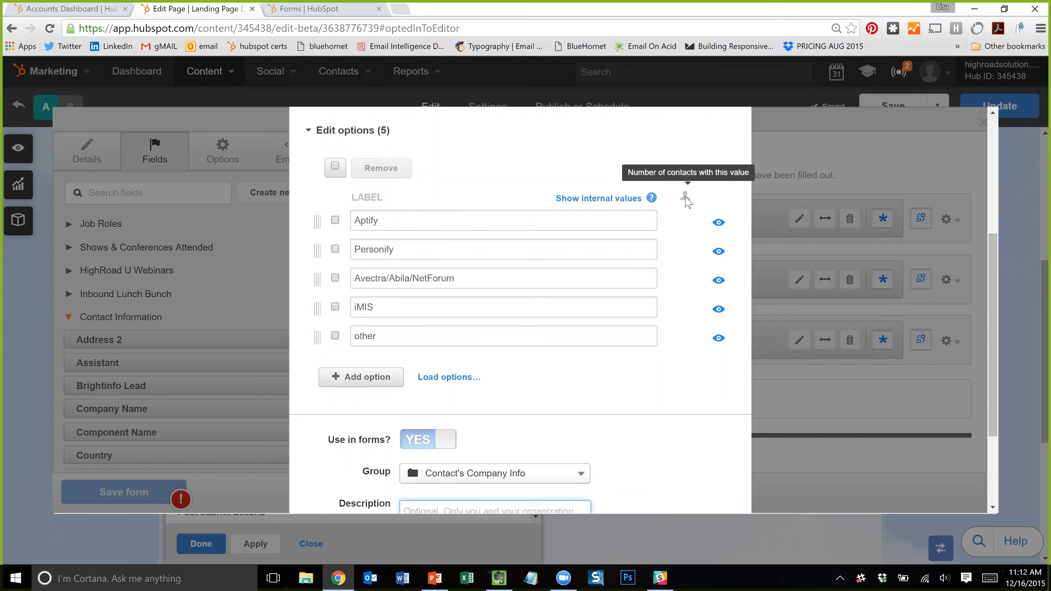
scroll(380, 189, "up", 5)
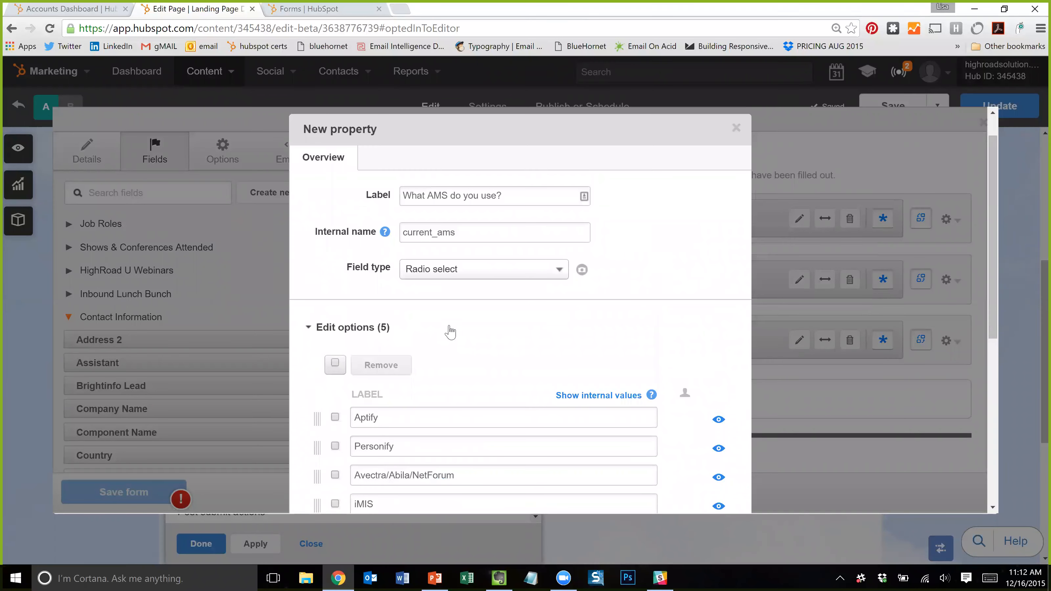
scroll(524, 321, "down", 8)
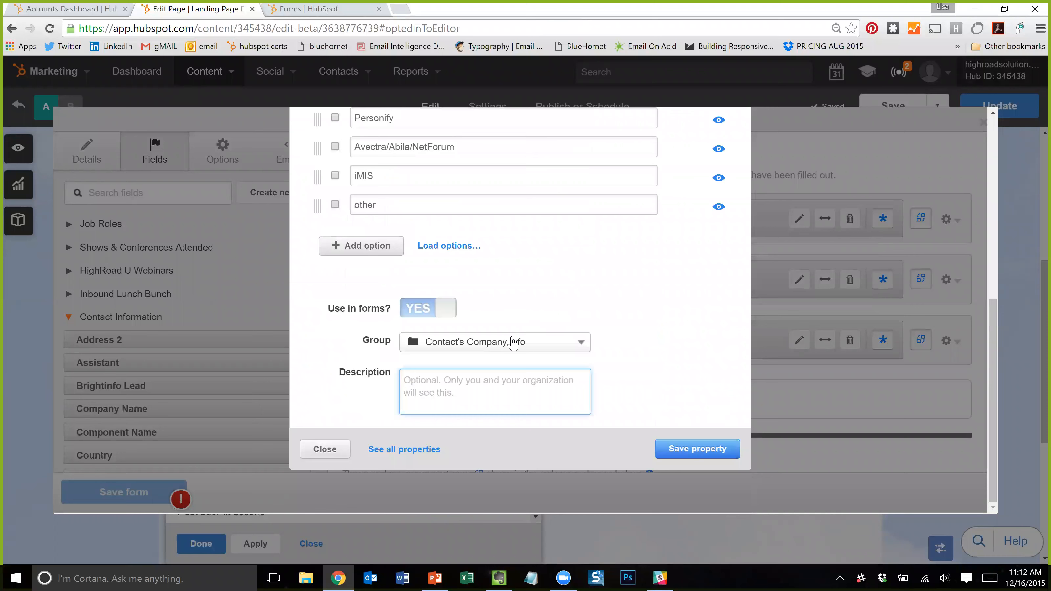
- Close the property dialog without saving and search the form fields for 'current'
left_click(325, 449)
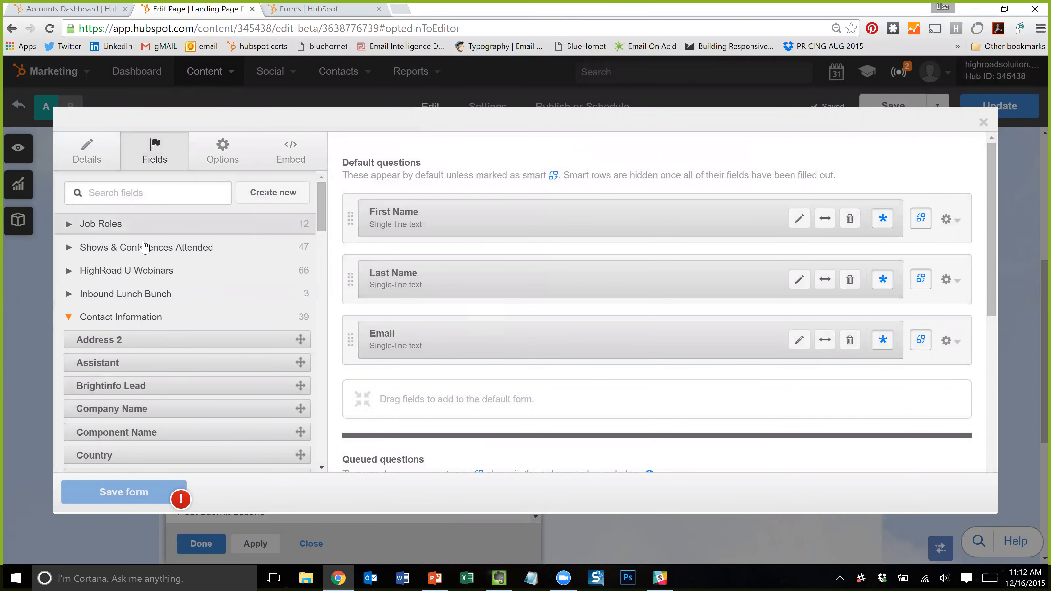
left_click(143, 193)
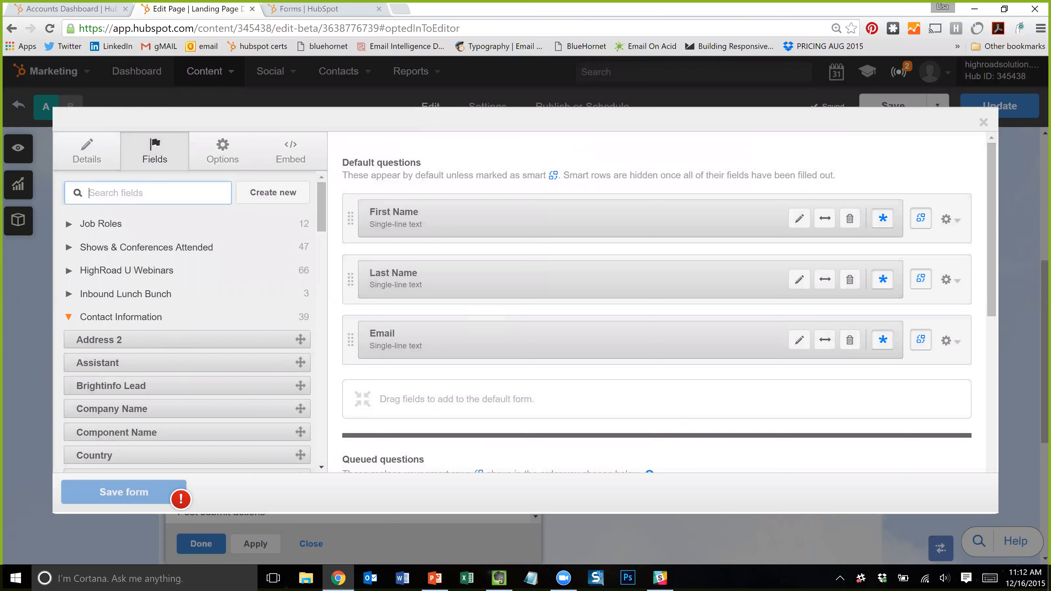
type("current systems")
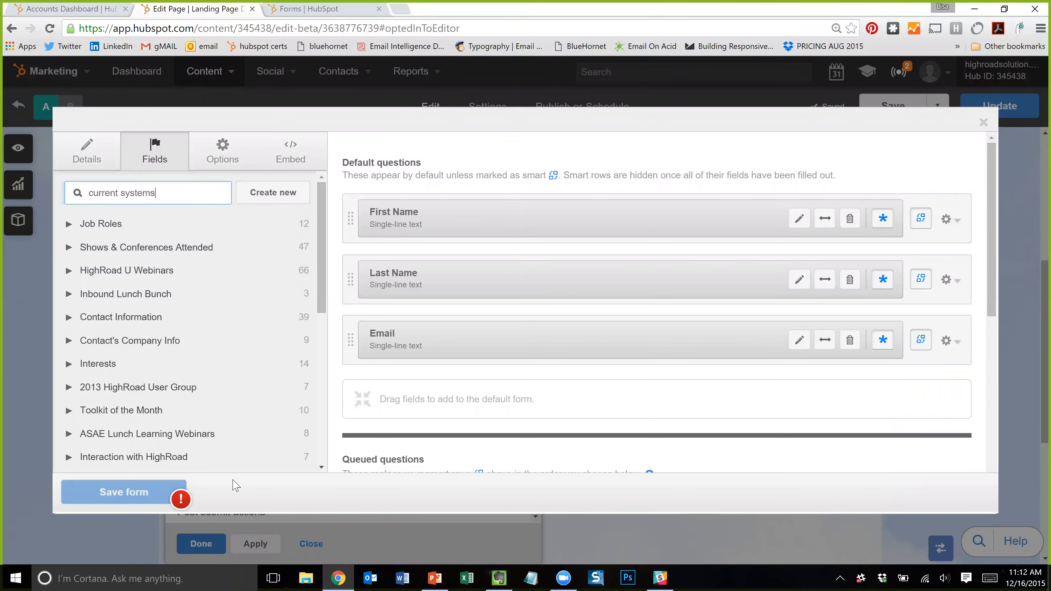
scroll(223, 383, "down", 4)
scroll(223, 382, "up", 4)
scroll(223, 388, "down", 4)
scroll(223, 387, "up", 4)
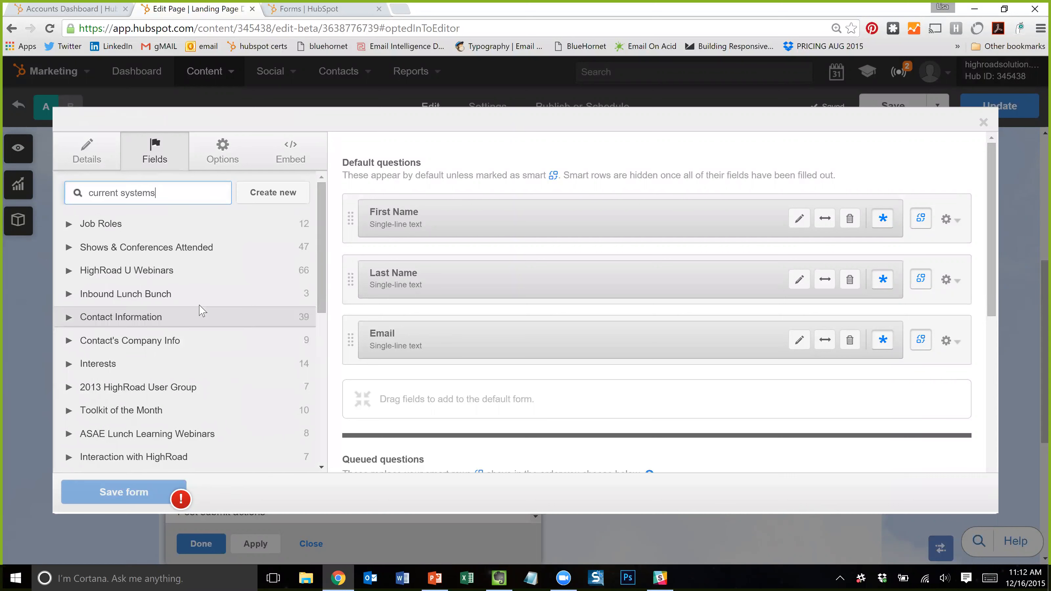
- Search the fields for 'systems' and check the Job Roles group's fields
left_click_drag(157, 193, 0, 194)
type("systems")
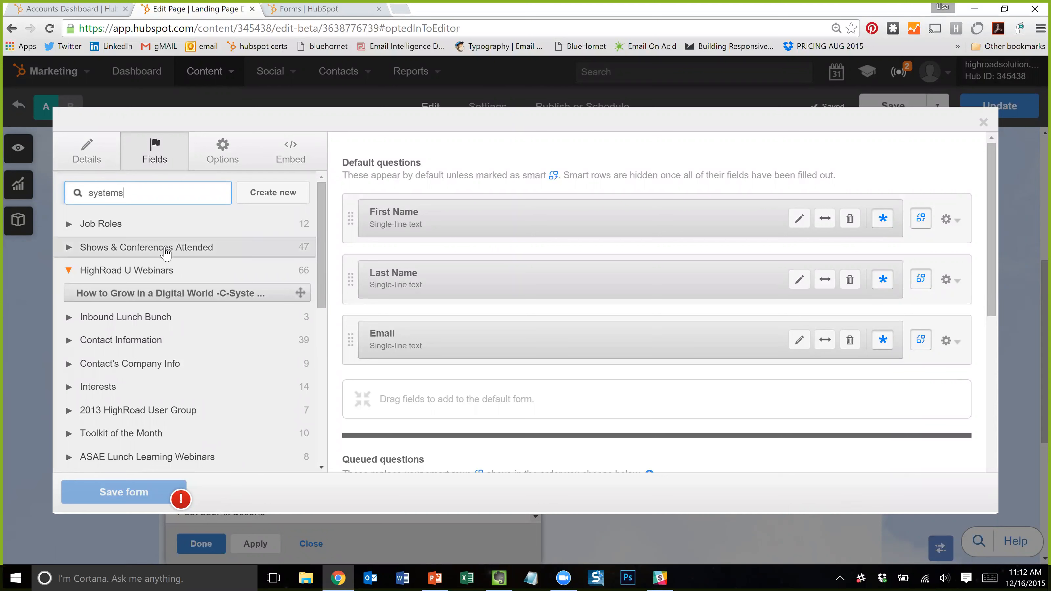
scroll(161, 246, "down", 10)
scroll(167, 257, "up", 10)
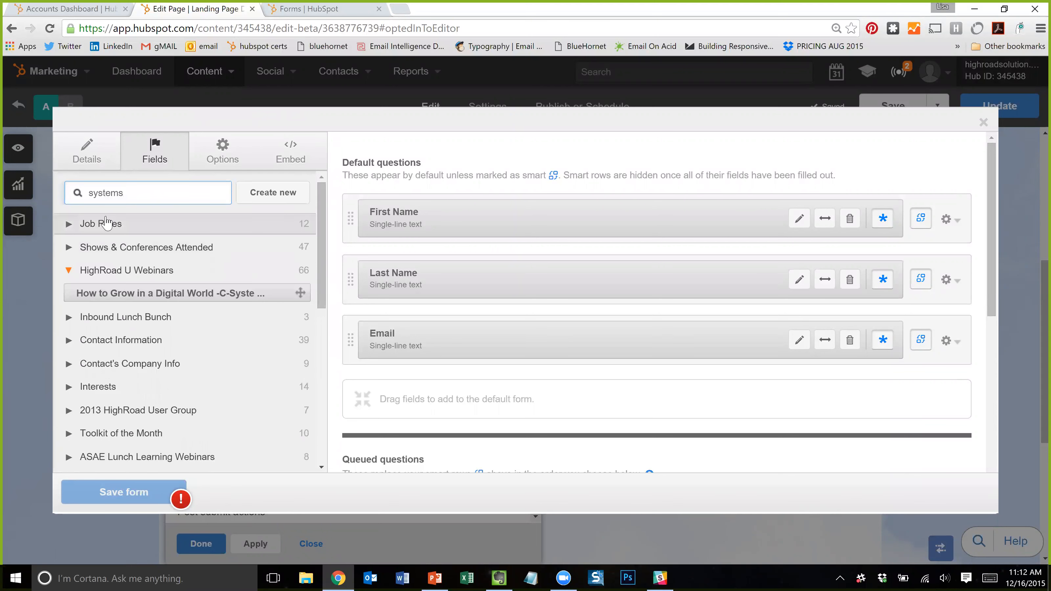
left_click(106, 222)
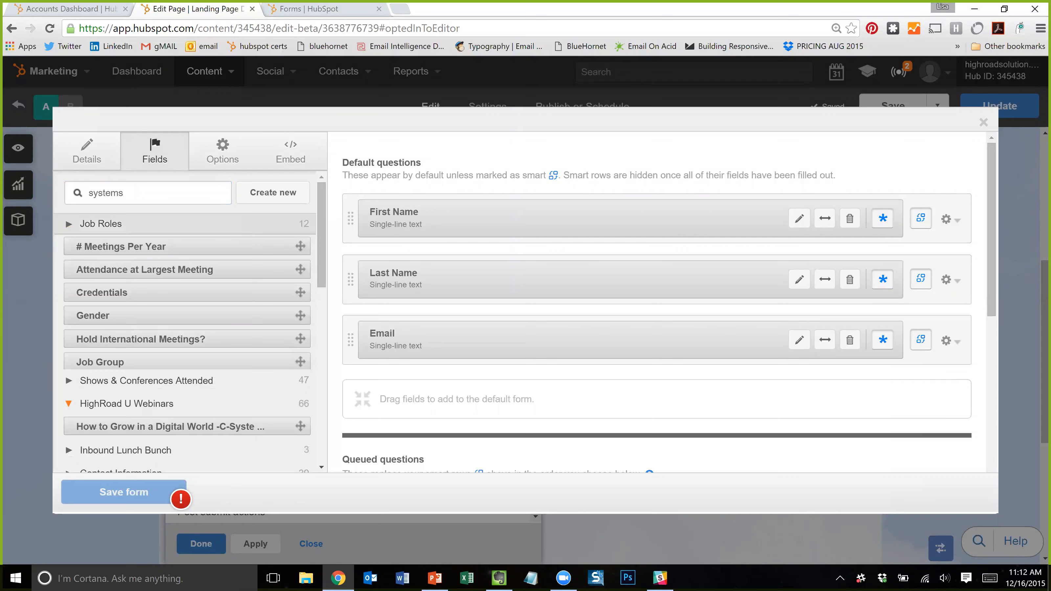
left_click(102, 224)
- Search the fields for 'company', review the results, then clear the search
left_click_drag(124, 193, 23, 181)
type("company")
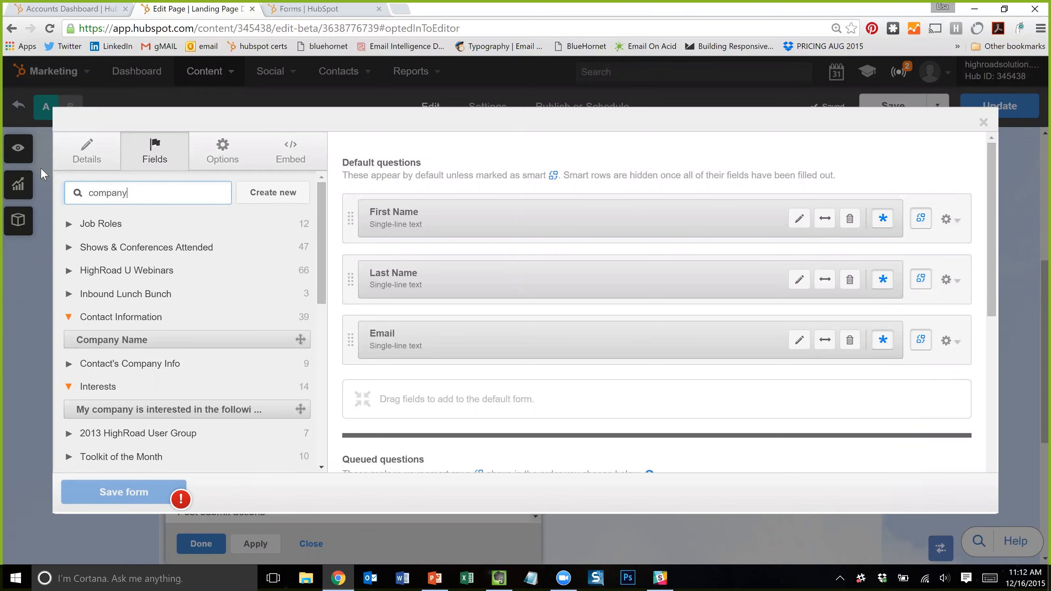
scroll(151, 331, "down", 1)
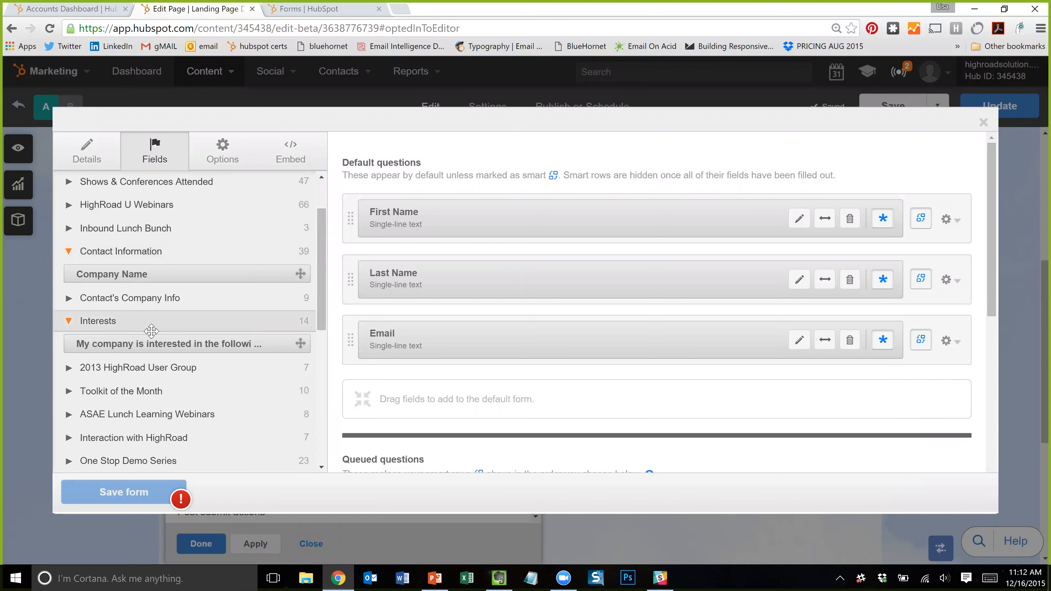
scroll(147, 356, "down", 2)
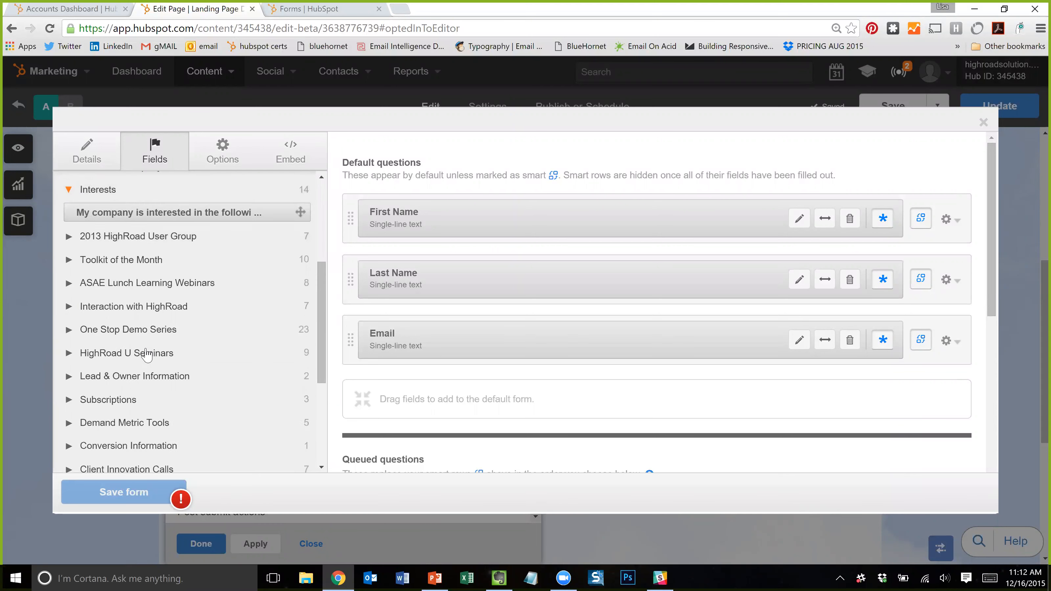
scroll(146, 355, "down", 3)
scroll(159, 398, "up", 6)
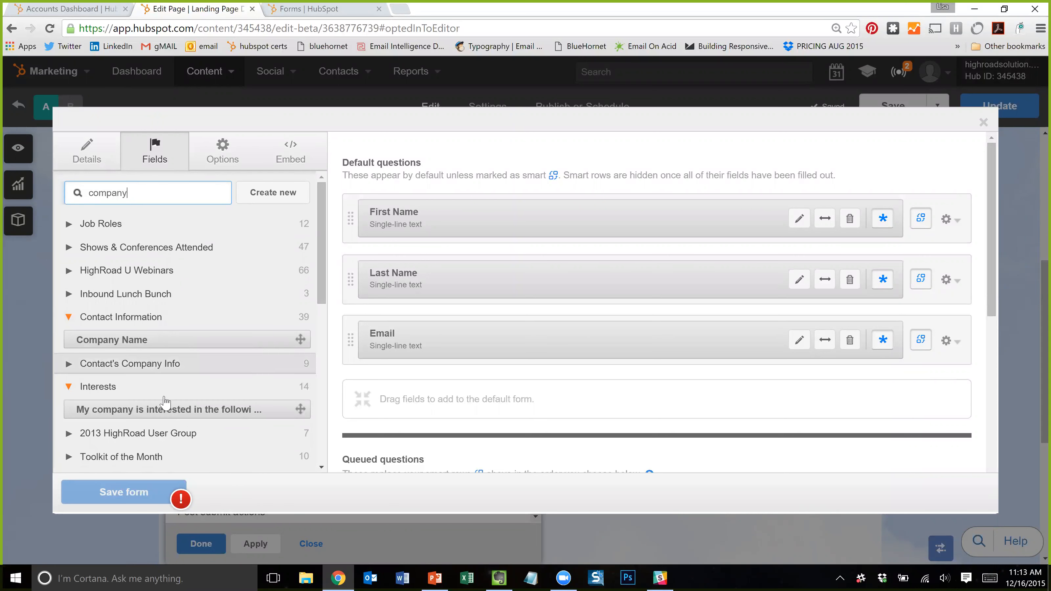
key("ctrl+a")
key("BackSpace")
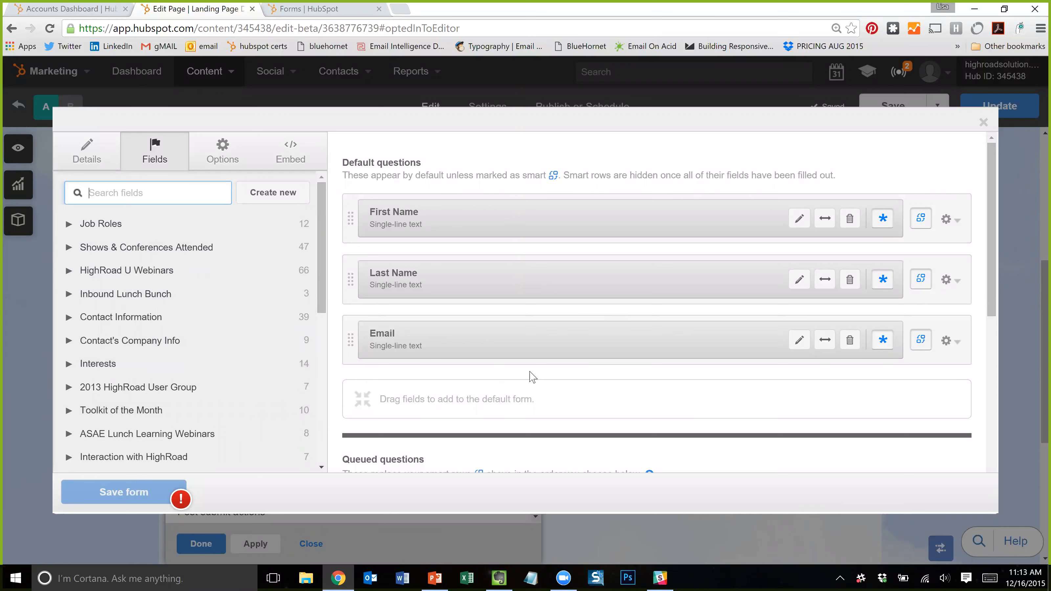
- Show the Landing Page Webinar Demo (11/4) form's name and details
scroll(534, 383, "down", 8)
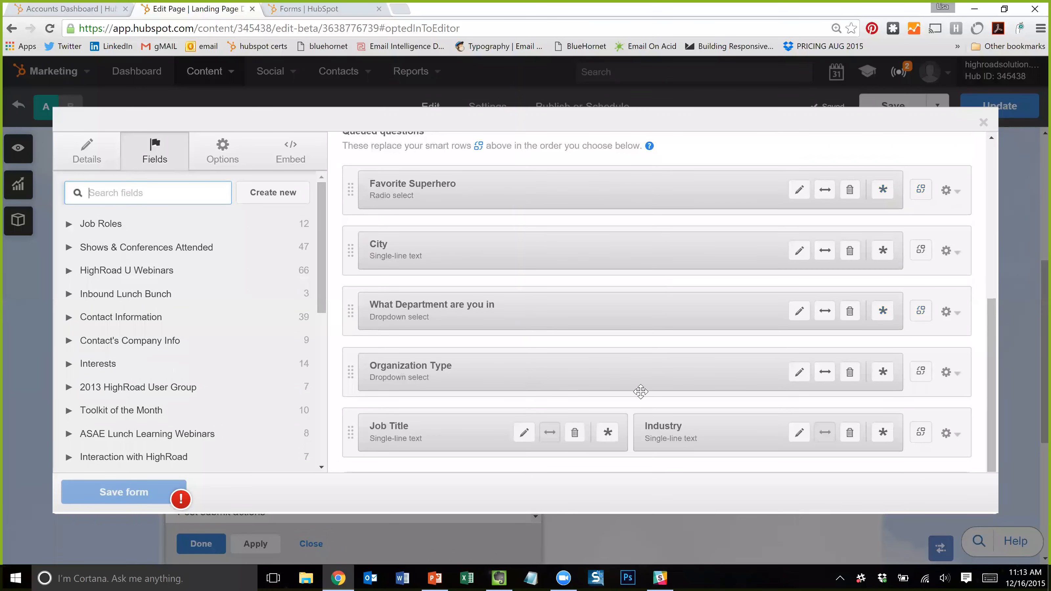
scroll(669, 410, "up", 8)
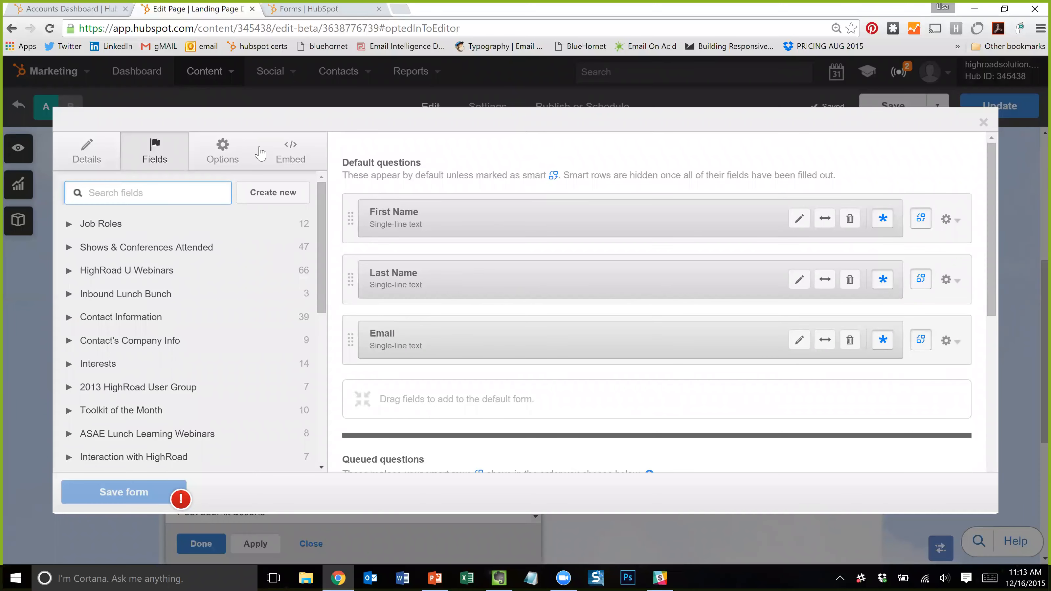
left_click(311, 9)
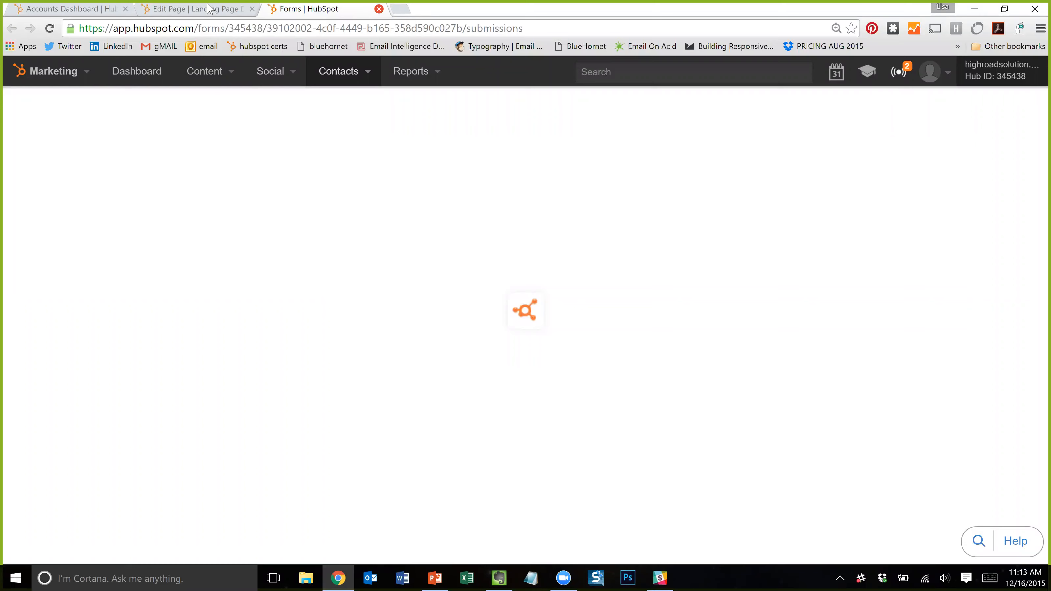
left_click(379, 9)
left_click(82, 156)
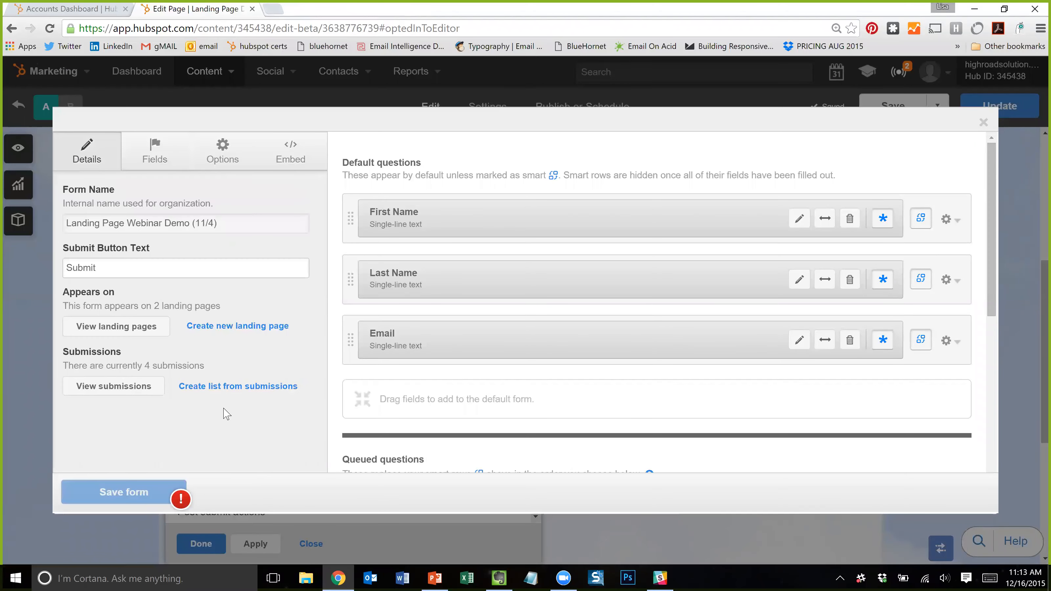
- Open the form's 4 submissions in a new tab, review them, and return to the editor
left_click(116, 387)
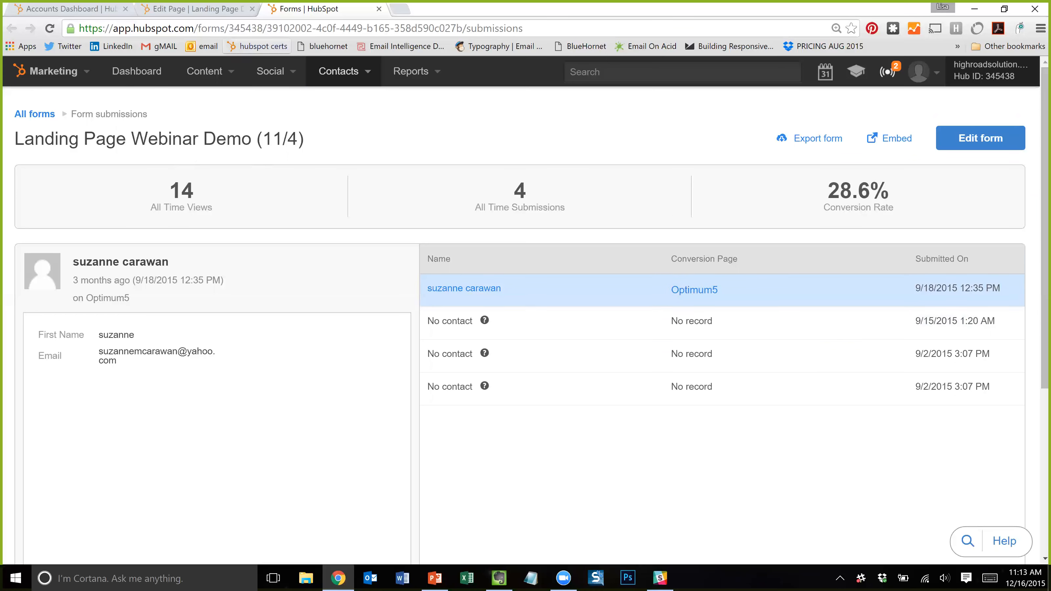
left_click(221, 10)
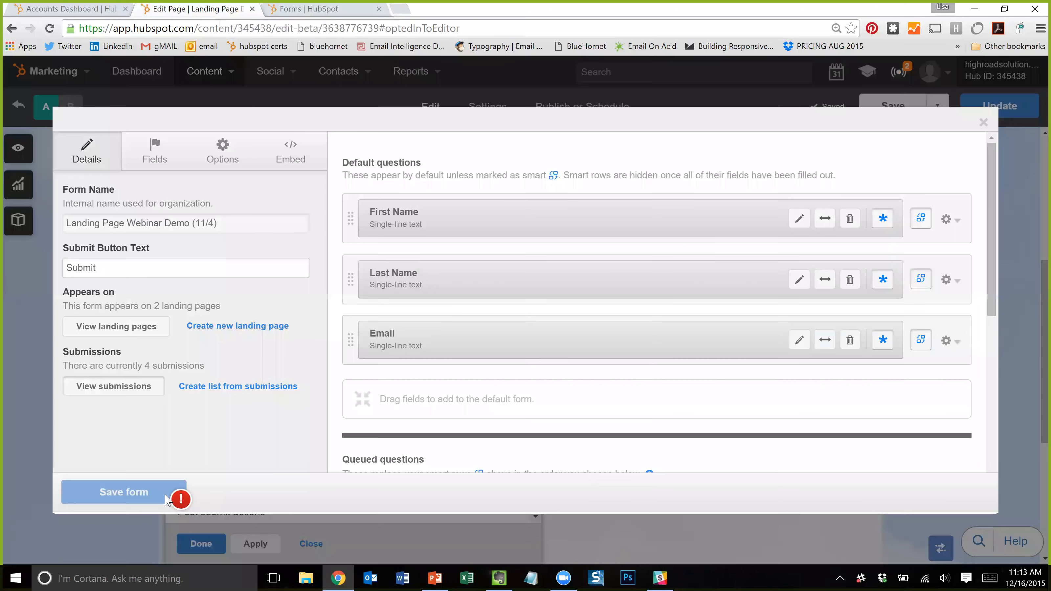
left_click(305, 3)
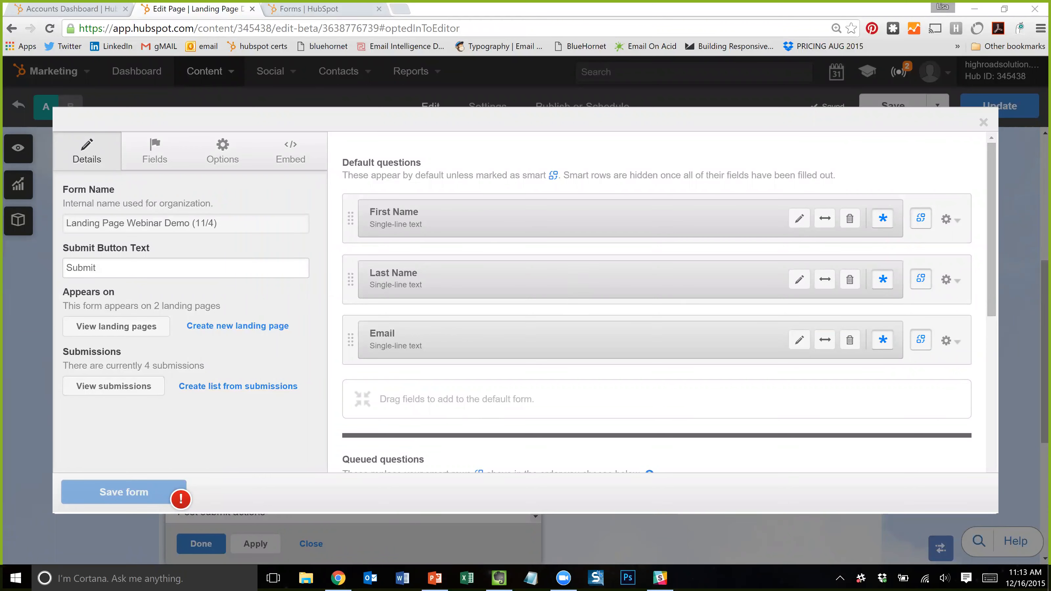
left_click(311, 8)
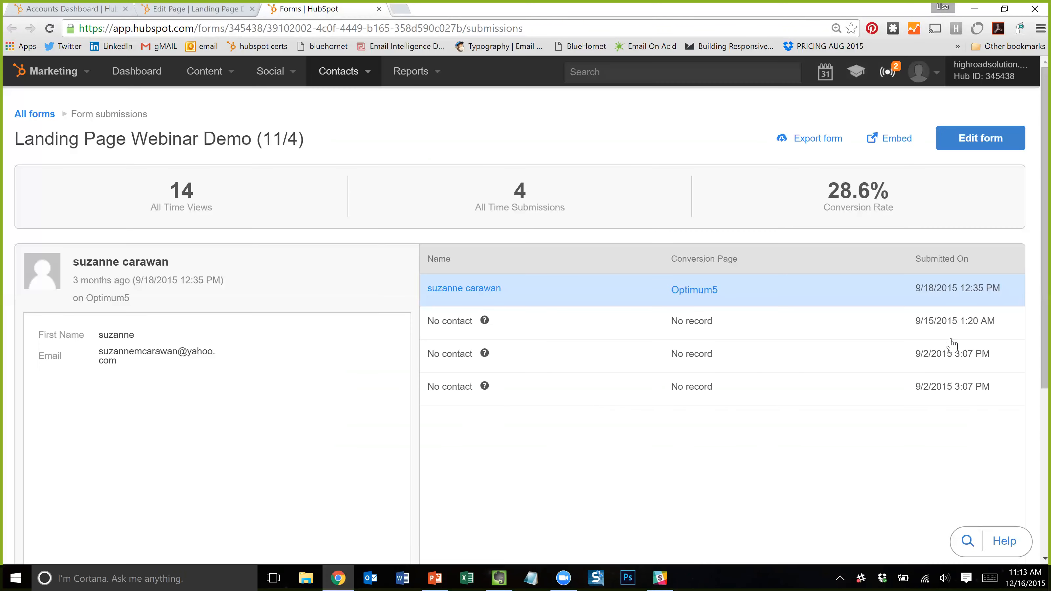
left_click_drag(811, 189, 928, 204)
left_click(940, 203)
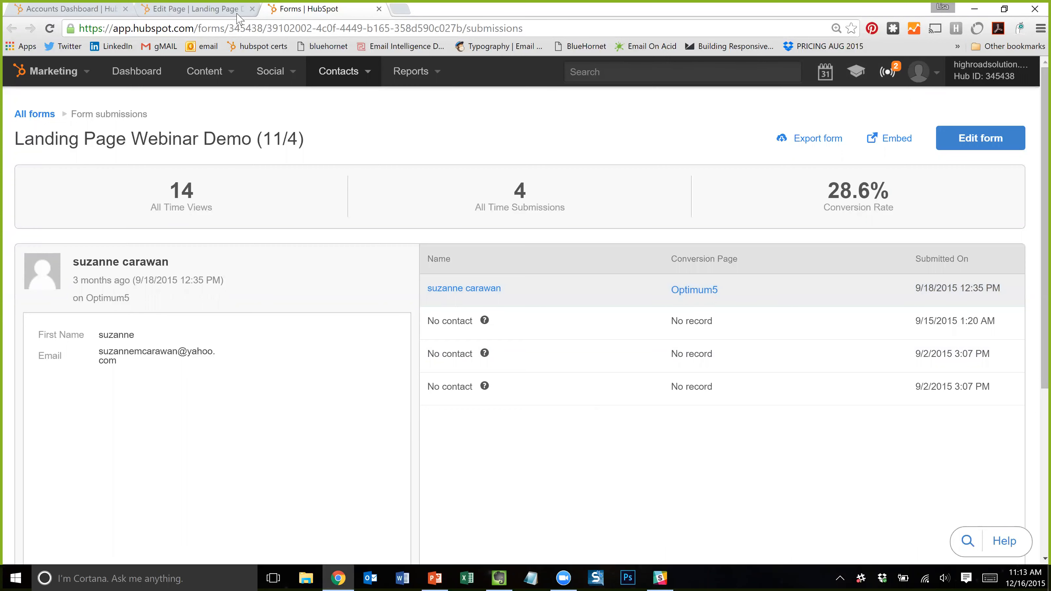
left_click(173, 9)
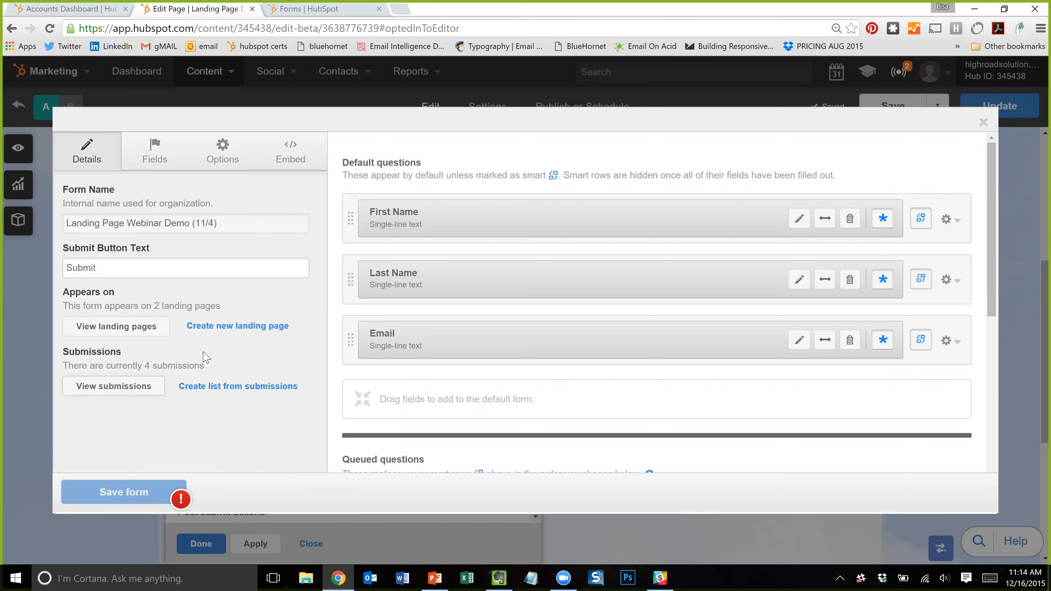
- Set the form's post-submission action to a thank-you message on the Embed settings
mouse_move(135, 487)
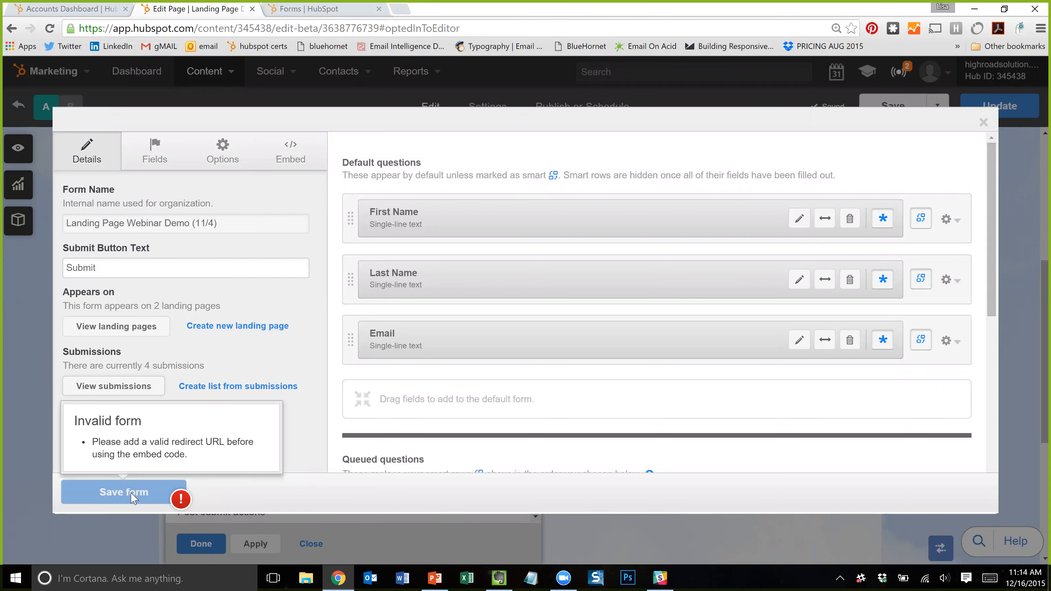
left_click(149, 151)
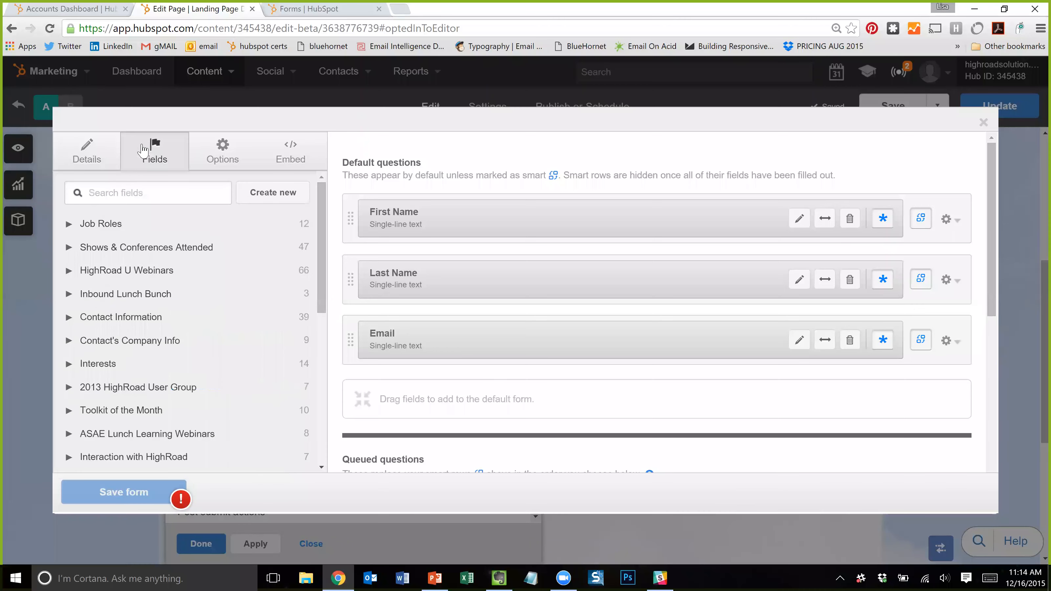
left_click(223, 149)
left_click(289, 157)
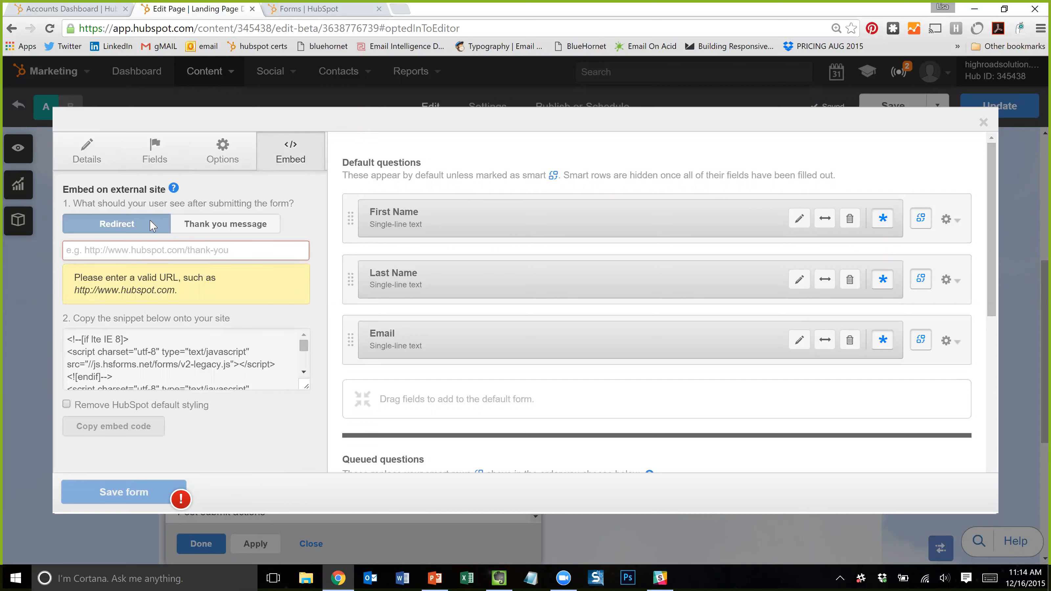
left_click(205, 225)
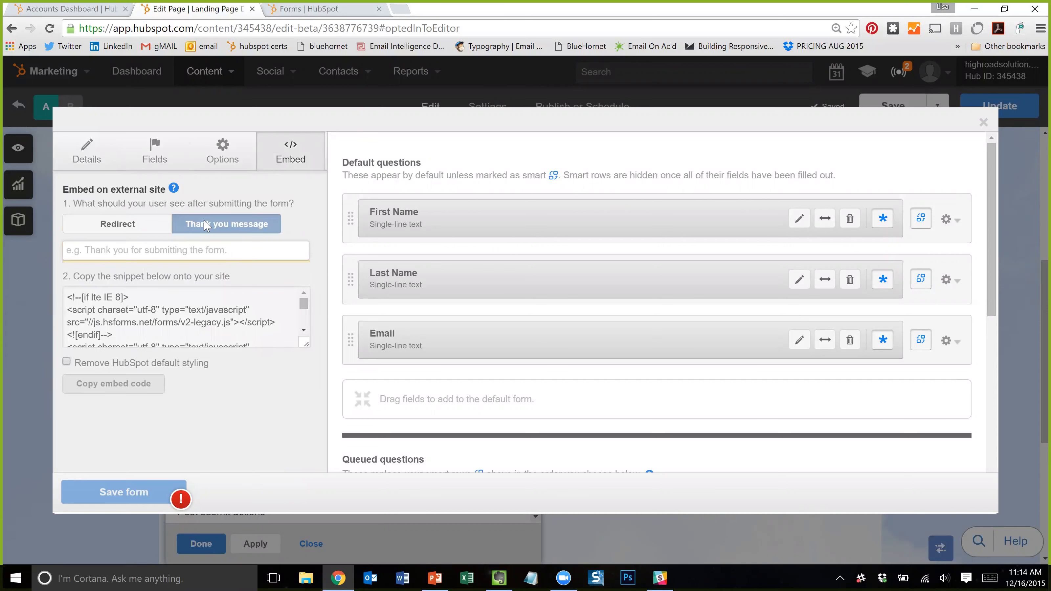
left_click(124, 224)
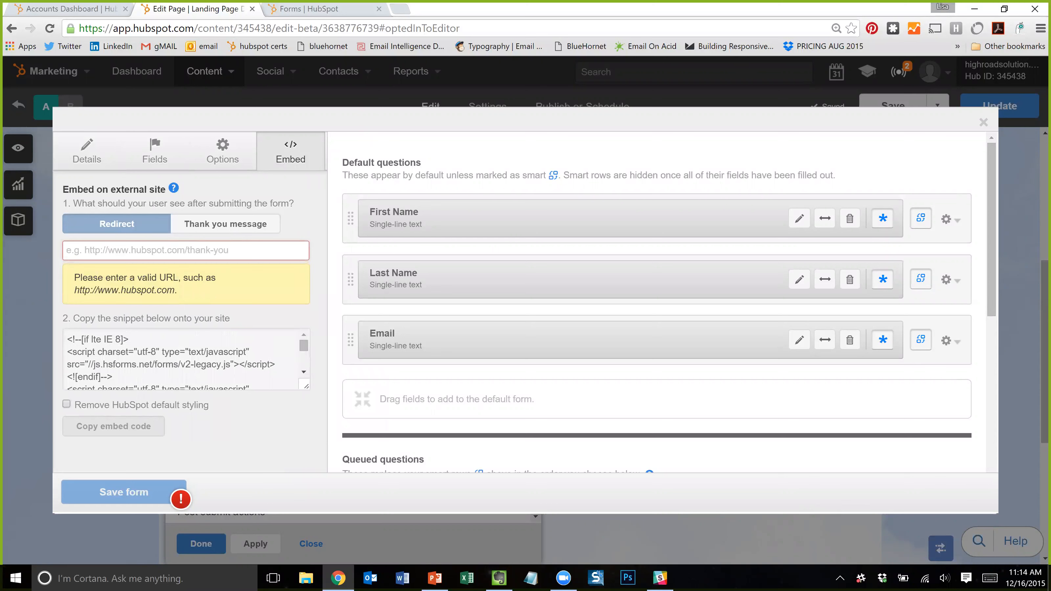
left_click(271, 227)
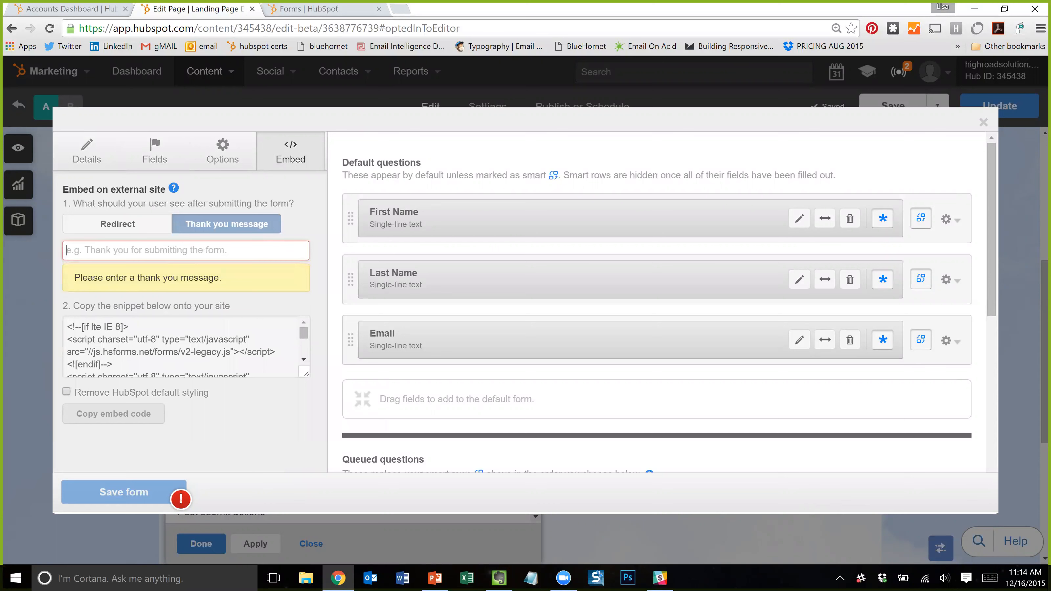
- Enter the thanks text 'tha', select the embed code snippet, and close the form editor
type("thanks")
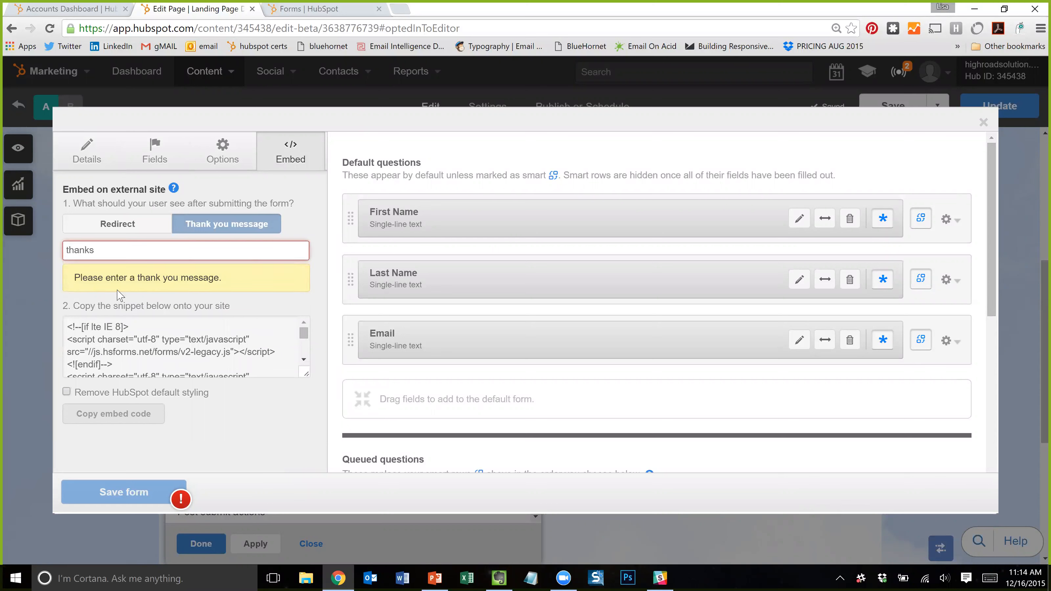
left_click(152, 319)
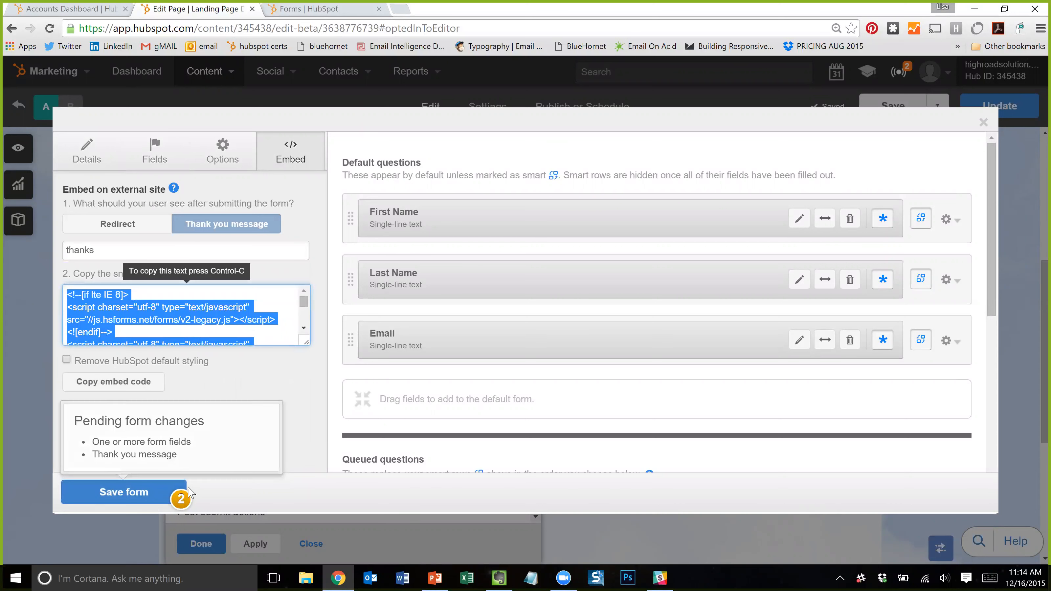
left_click(988, 129)
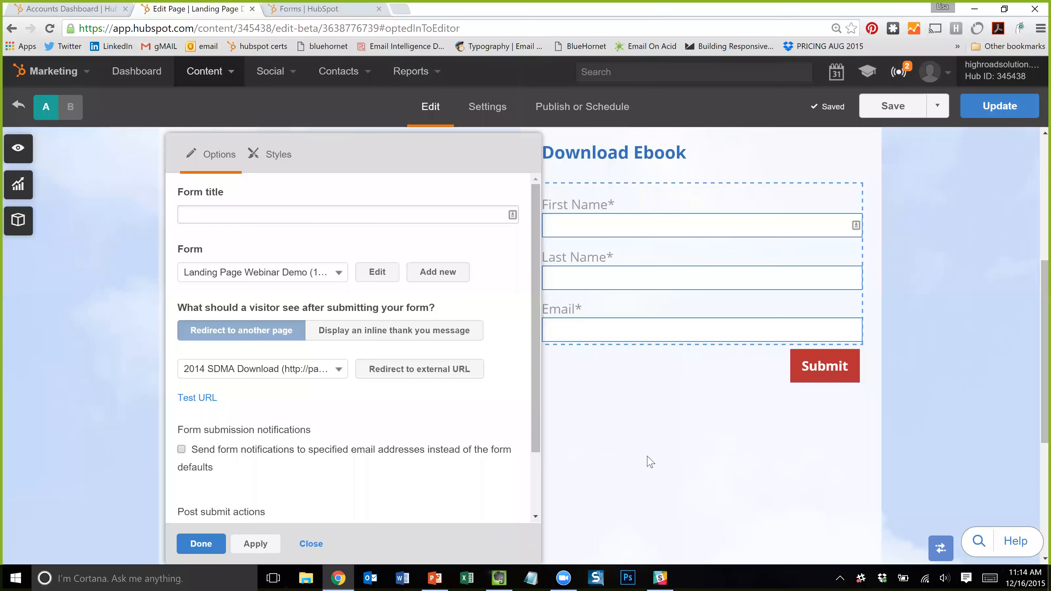
left_click(311, 544)
left_click(705, 265)
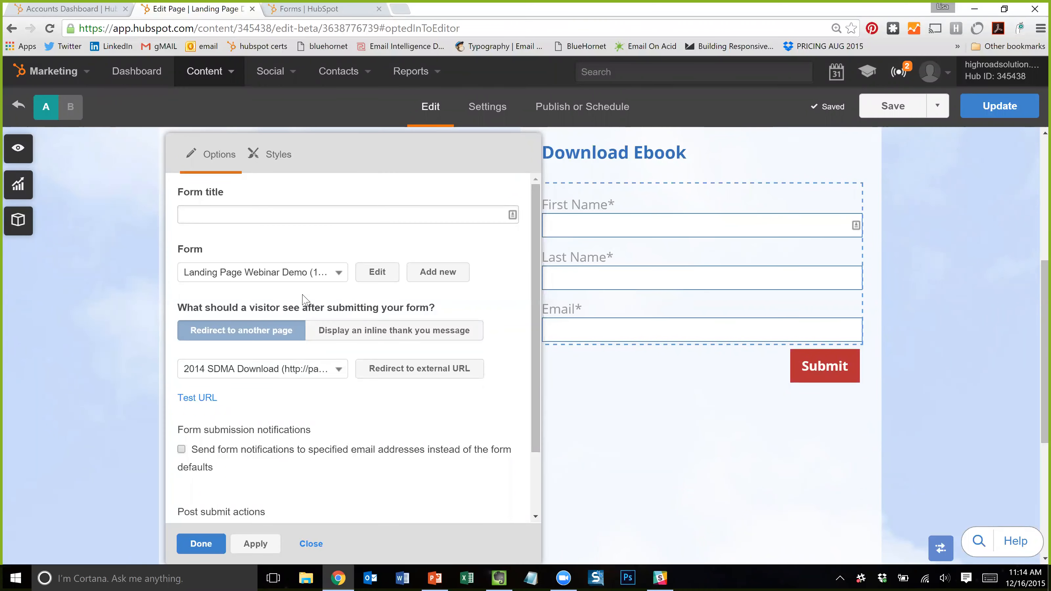
left_click(375, 273)
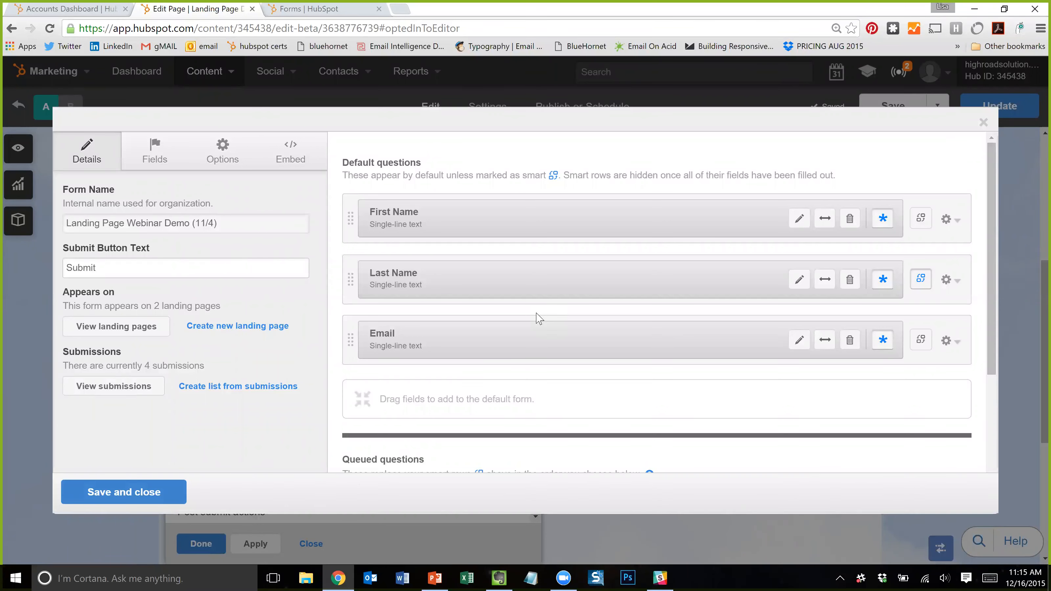
scroll(722, 371, "down", 2)
scroll(734, 383, "up", 2)
scroll(900, 340, "down", 3)
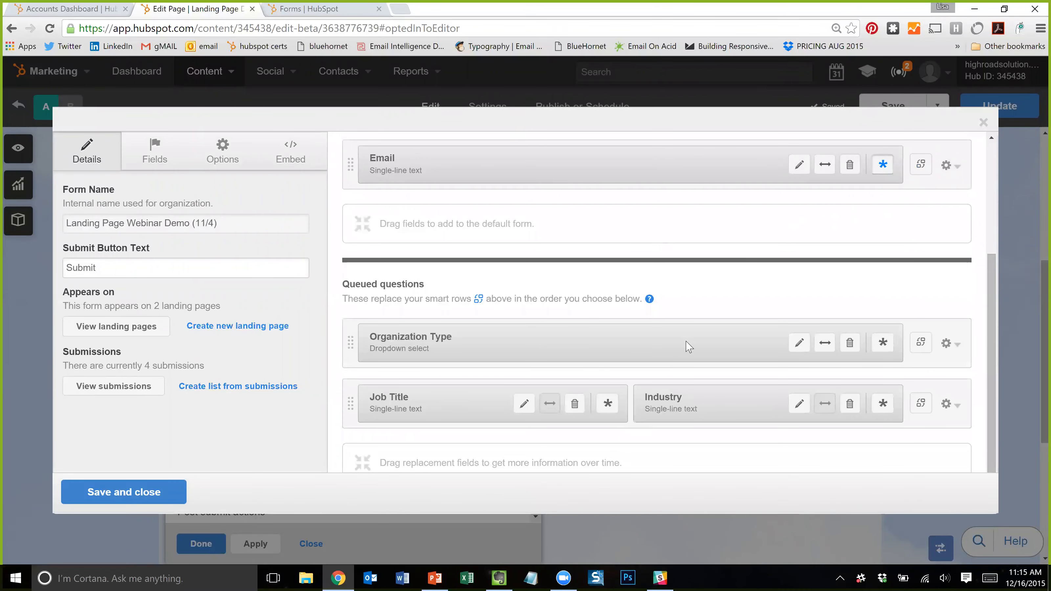
scroll(687, 348, "up", 2)
scroll(687, 348, "down", 1)
scroll(697, 342, "up", 2)
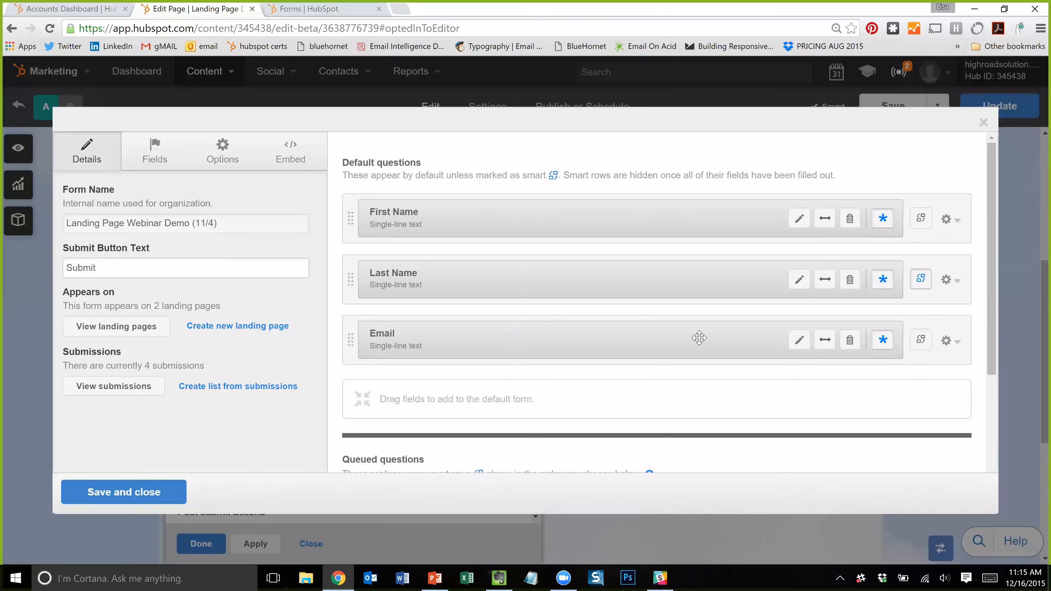
scroll(699, 338, "down", 3)
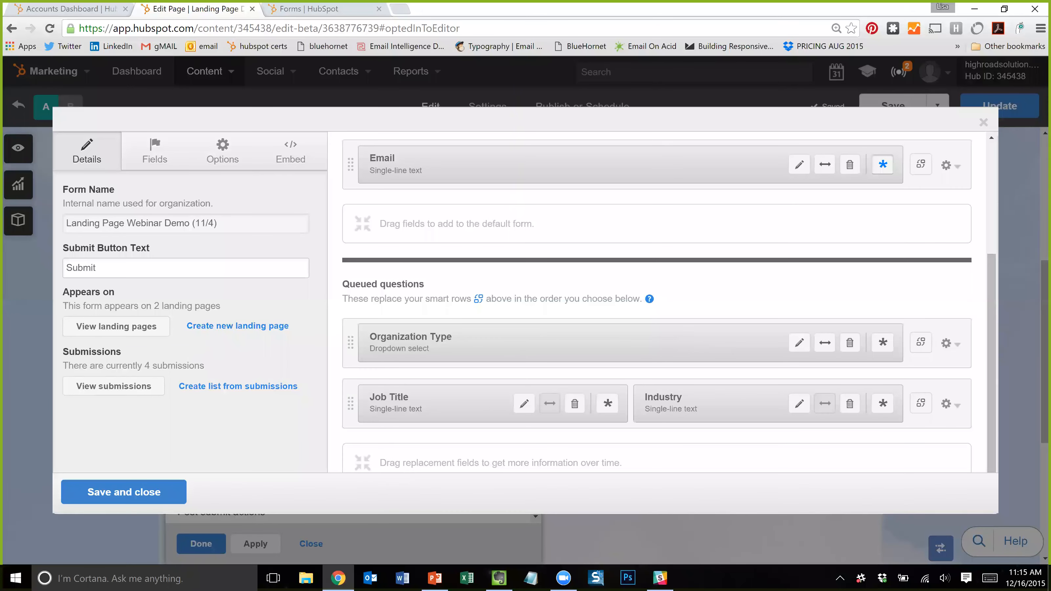
left_click(150, 158)
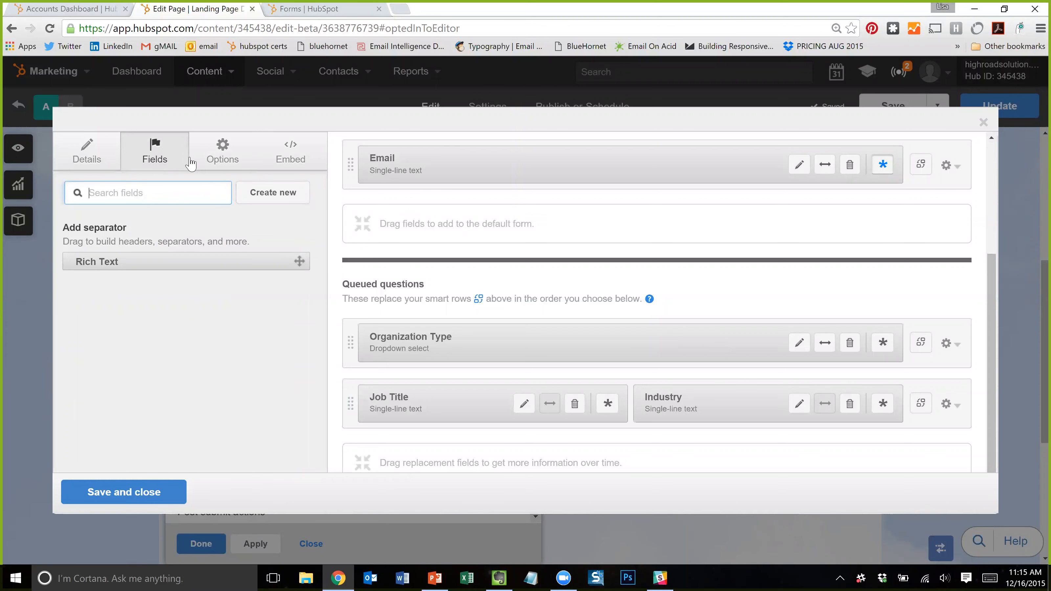
left_click(223, 153)
left_click(155, 153)
left_click(87, 153)
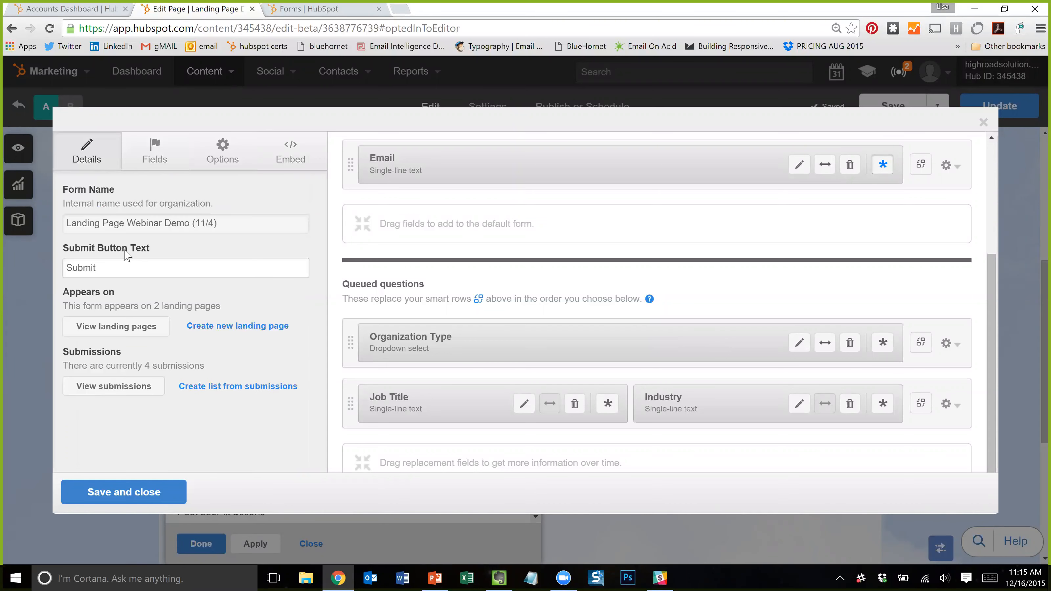
scroll(480, 260, "up", 4)
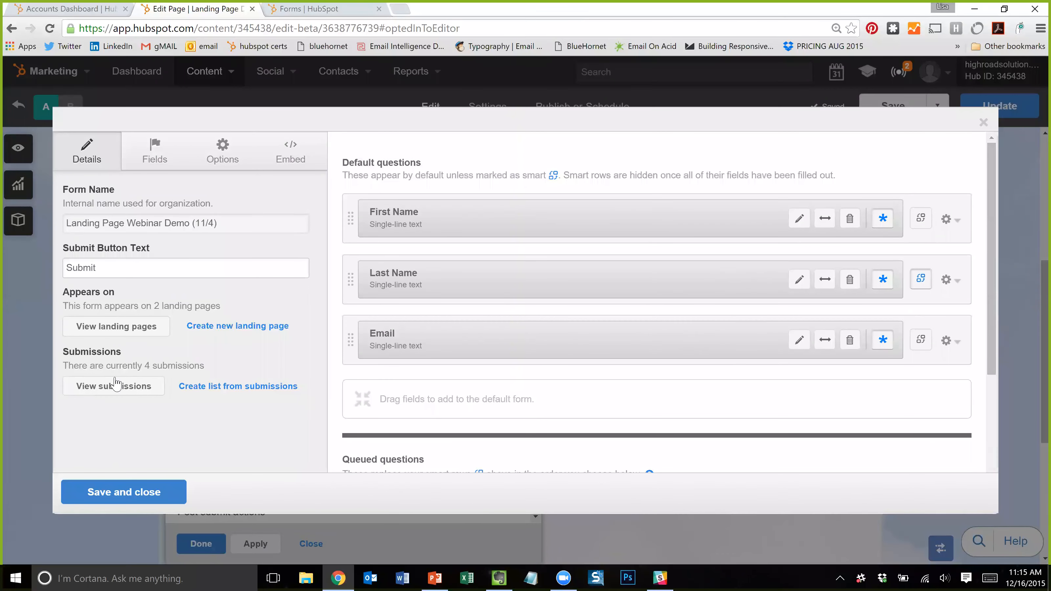
left_click(145, 168)
left_click(239, 165)
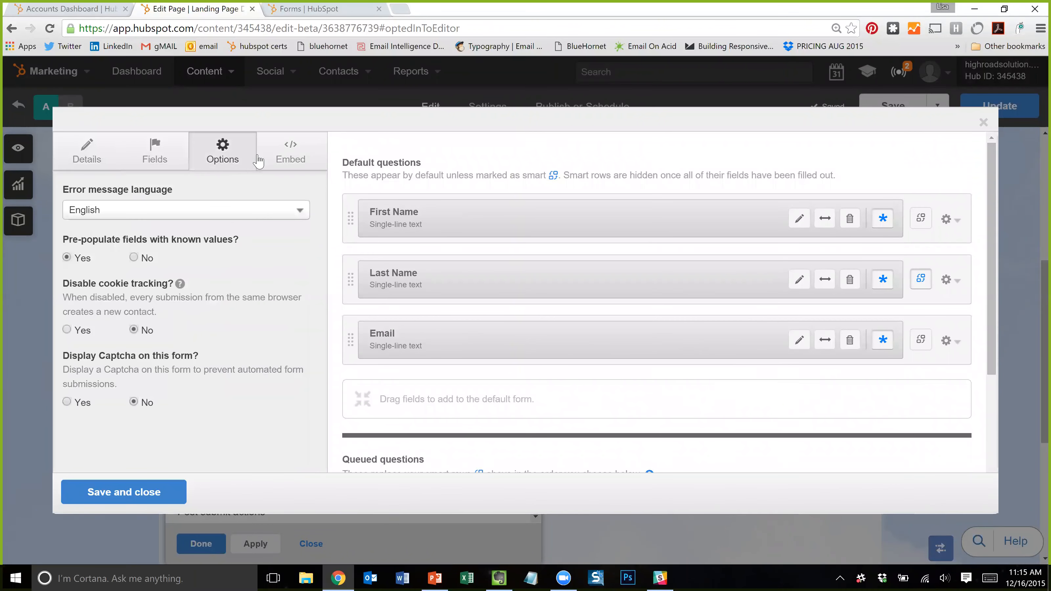
left_click(286, 159)
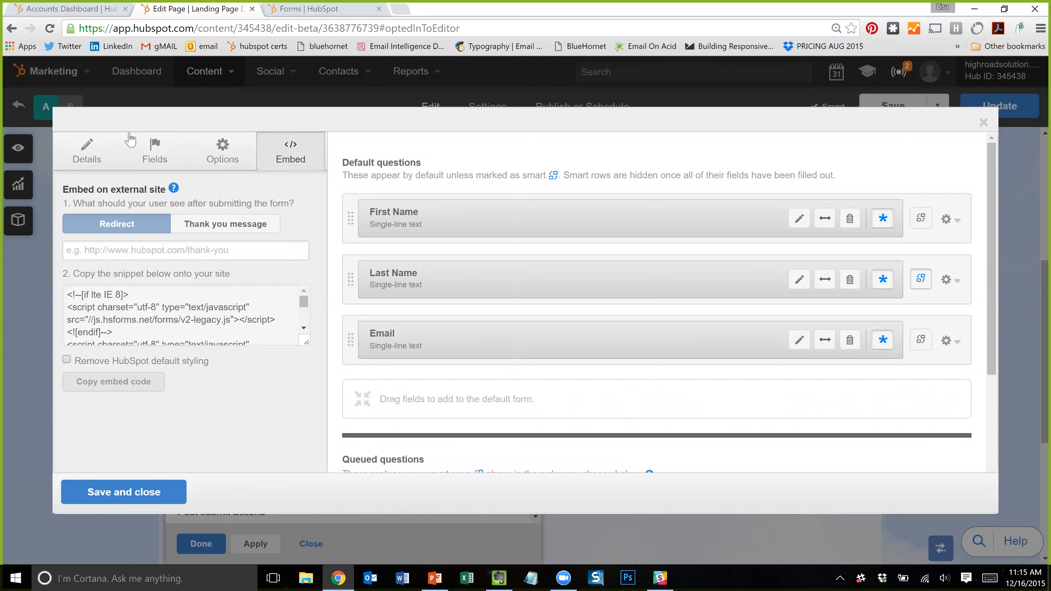
left_click(148, 160)
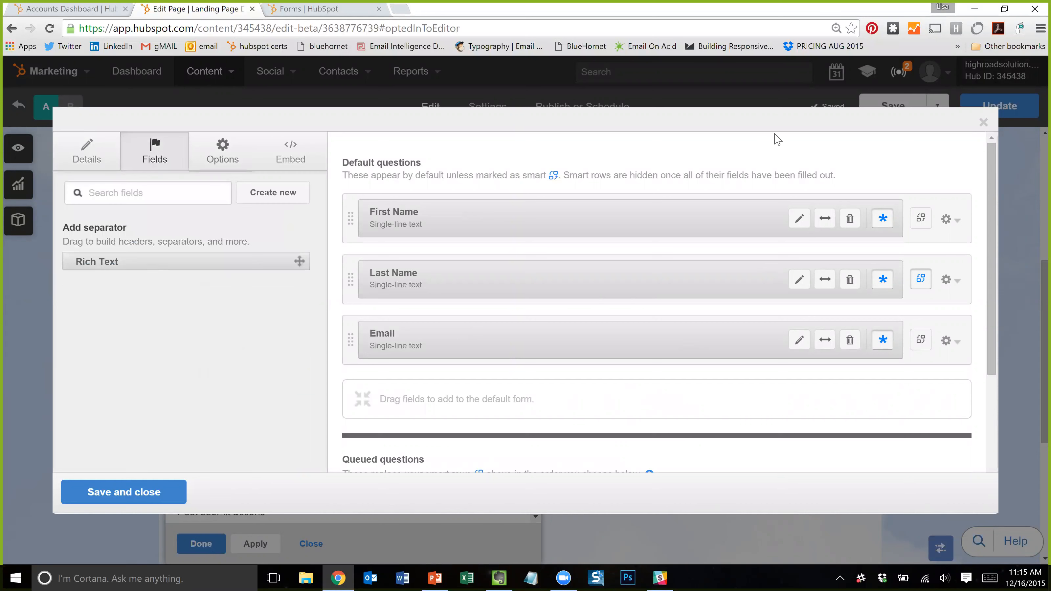
left_click(983, 123)
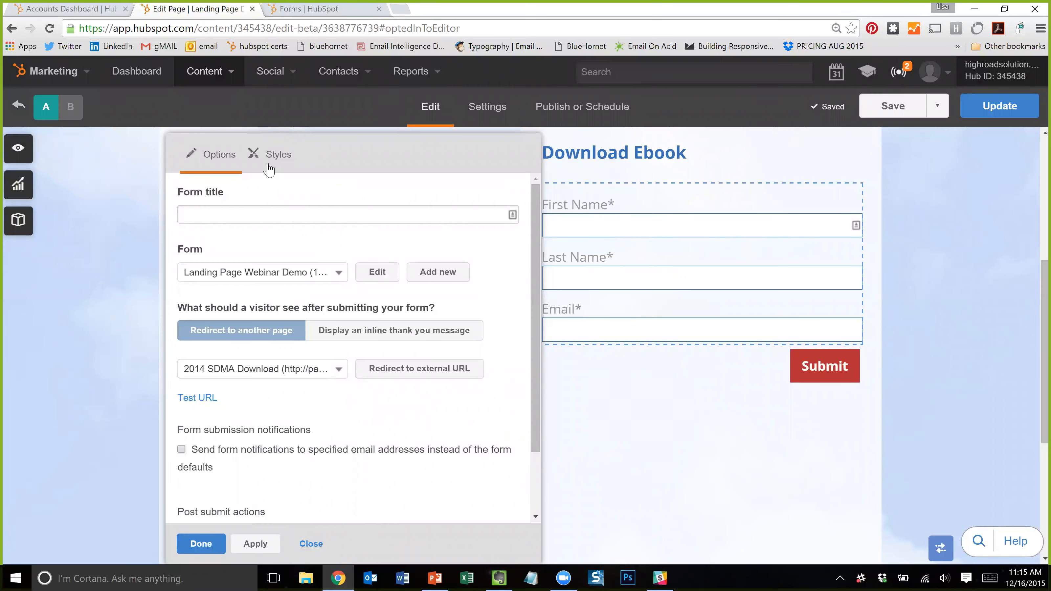
- Browse the form's Spacing, Background, Border and Text styles, then close without applying
left_click(254, 161)
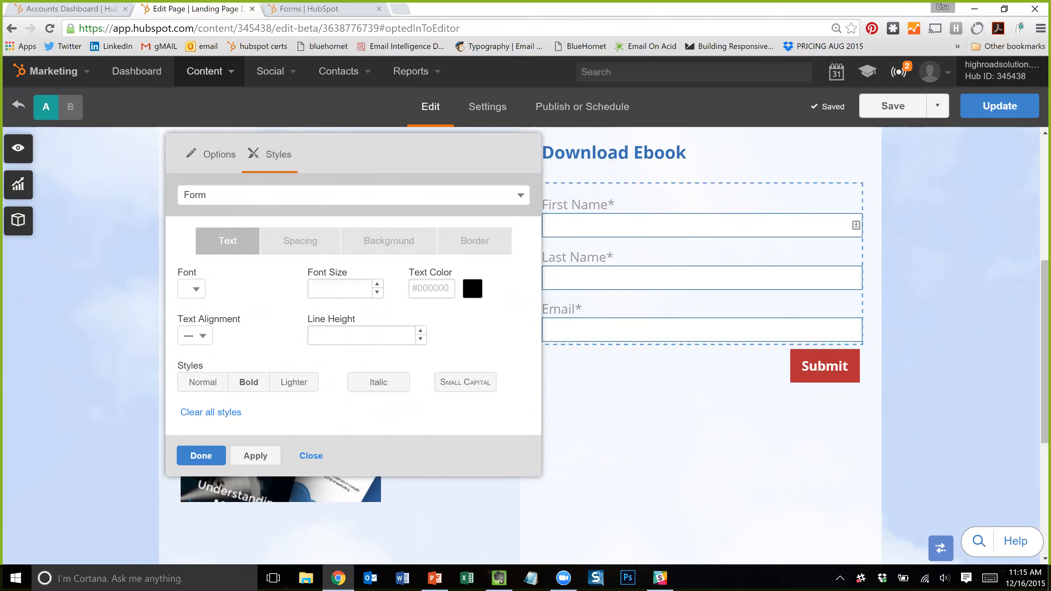
left_click(297, 248)
left_click(376, 246)
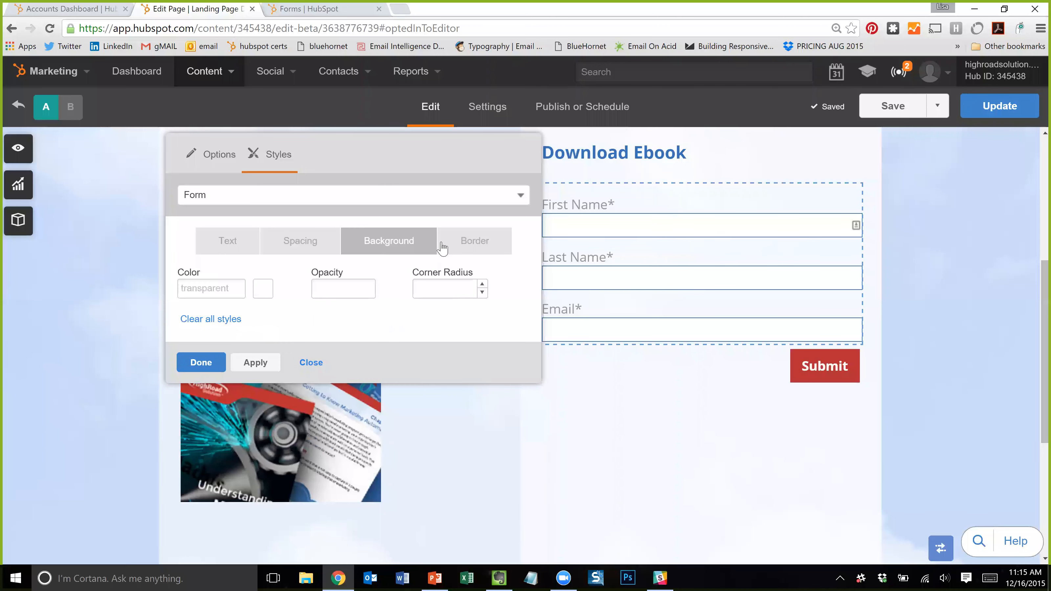
left_click(472, 247)
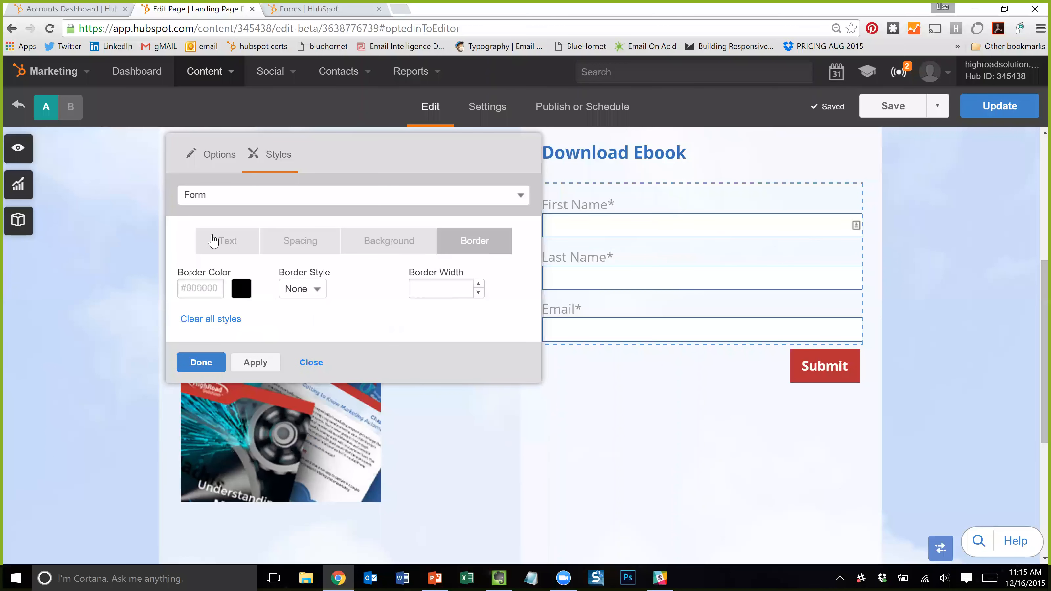
left_click(228, 244)
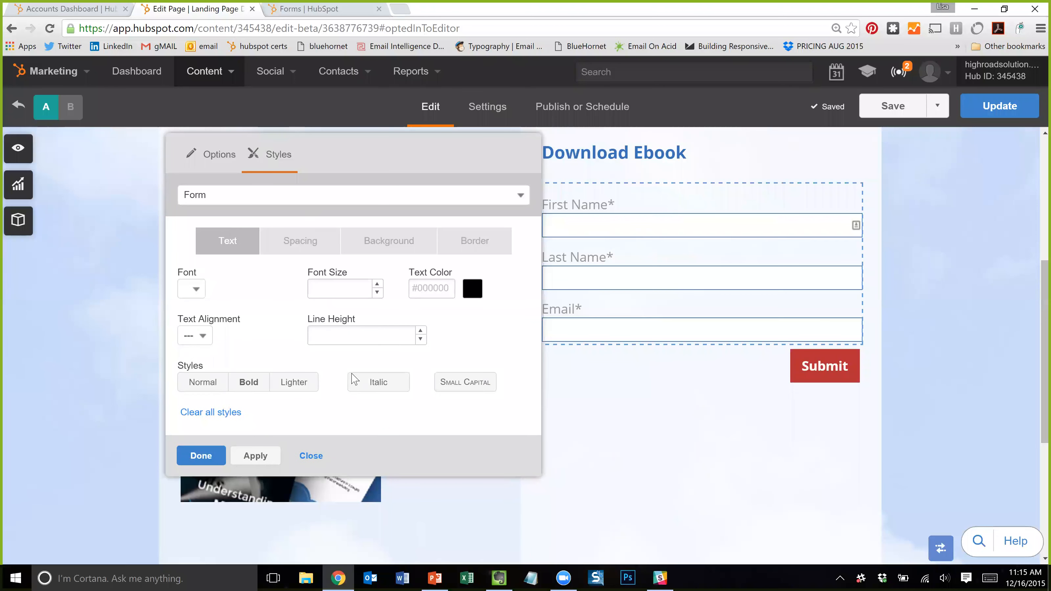
left_click(310, 456)
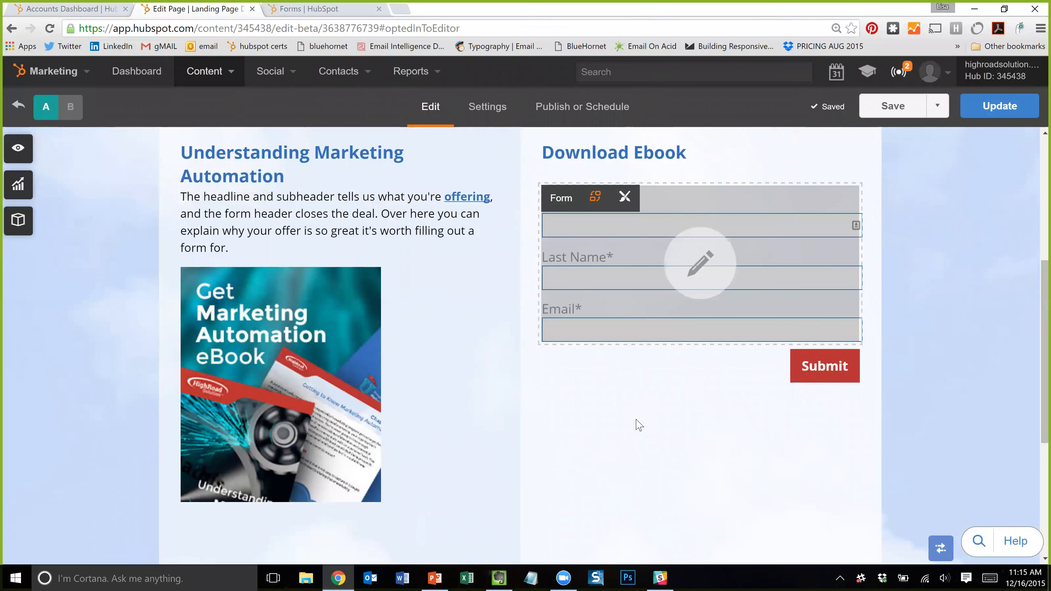
- Search All Contacts for the consultant's name and open the second matching contact record
scroll(719, 474, "down", 2)
scroll(723, 479, "up", 5)
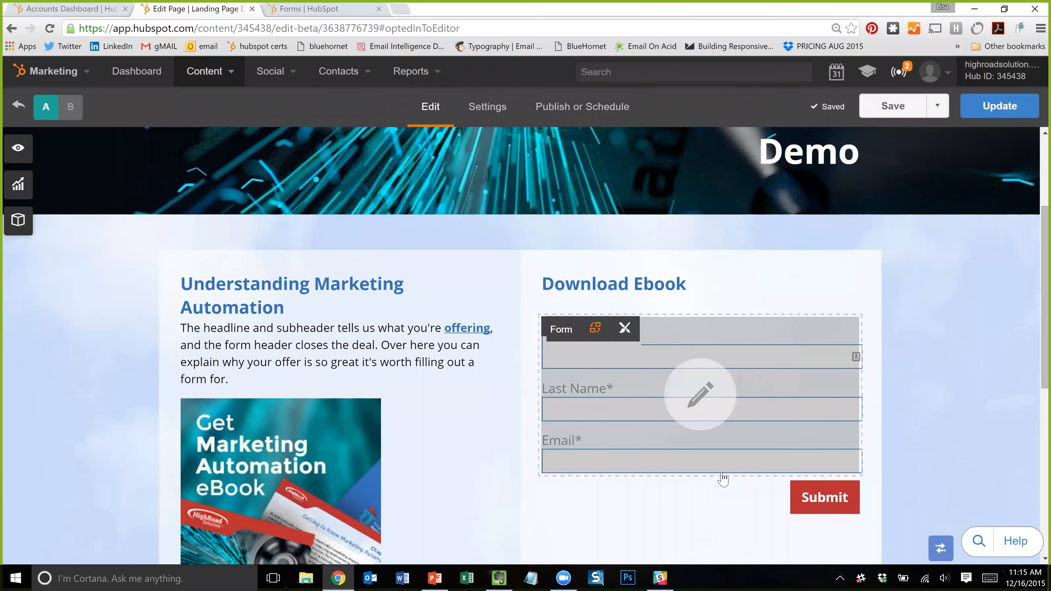
mouse_move(328, 85)
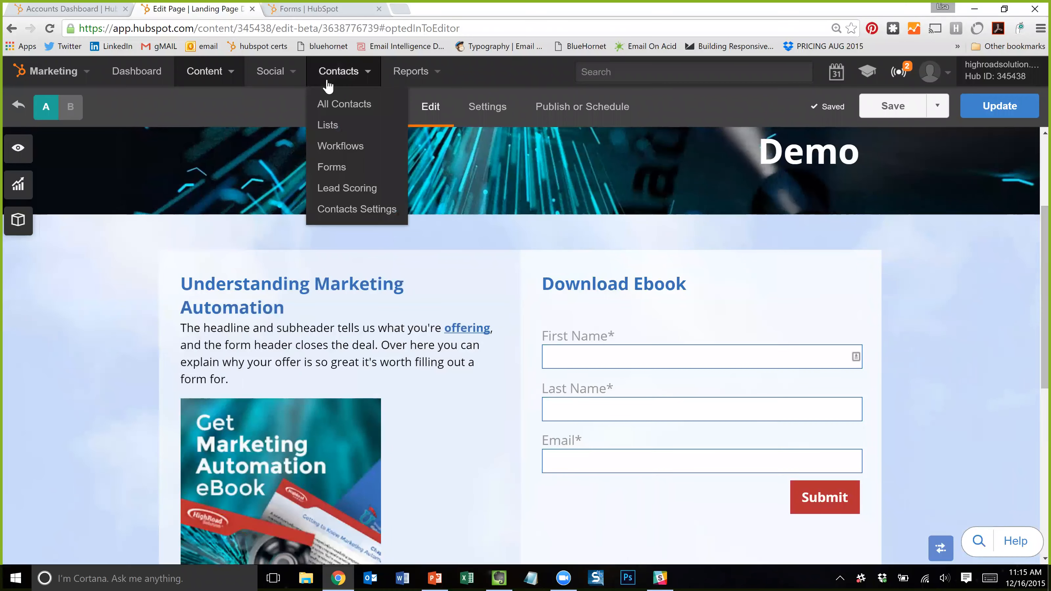
left_click(342, 106)
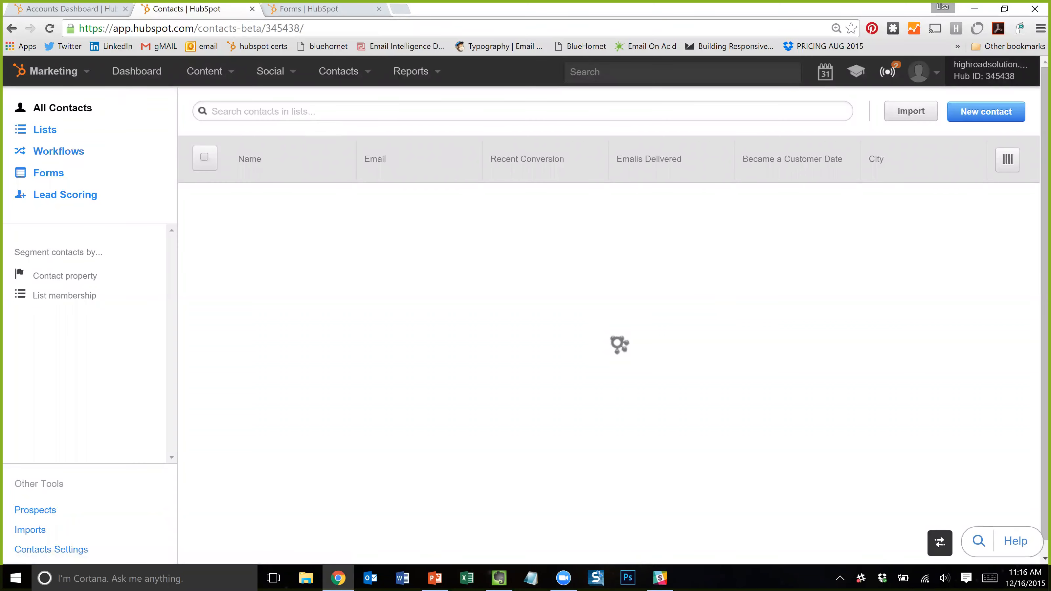
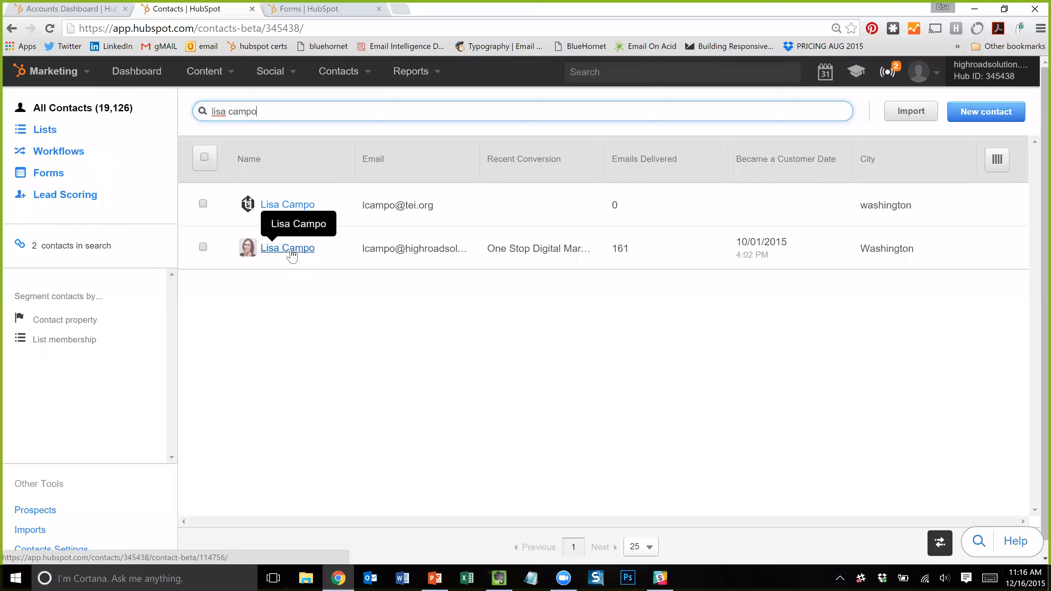
left_click(282, 250)
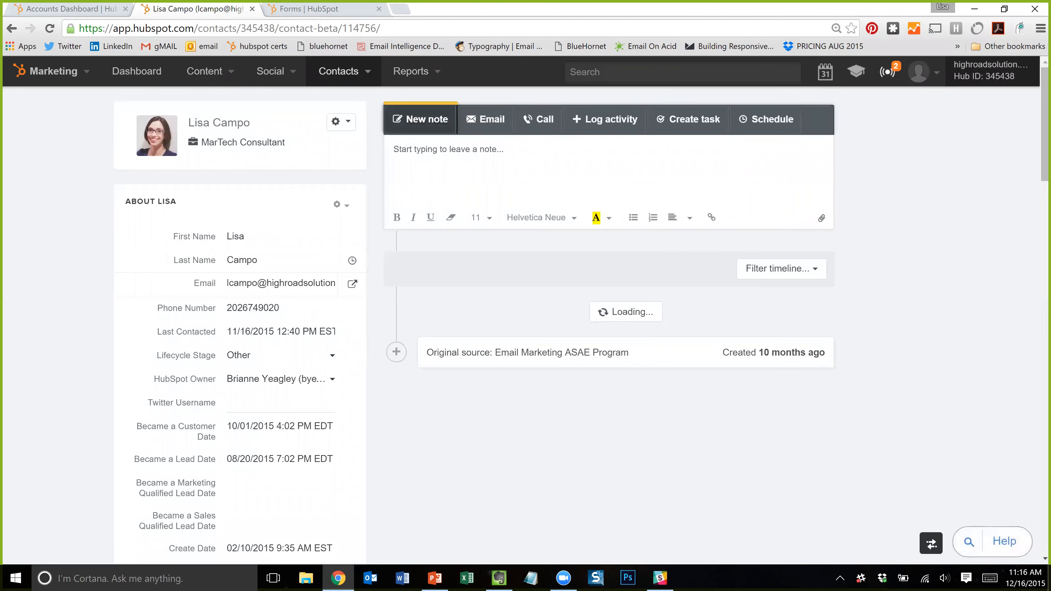
- Scroll down the contact record to bring up its full properties list
scroll(249, 182, "down", 1)
scroll(225, 231, "down", 3)
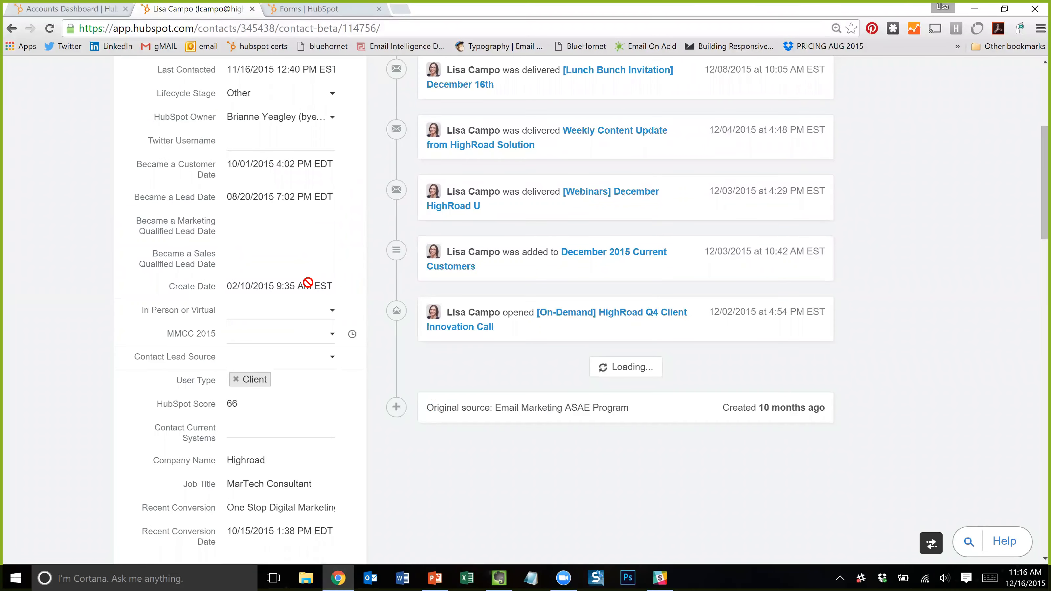
scroll(154, 322, "up", 2)
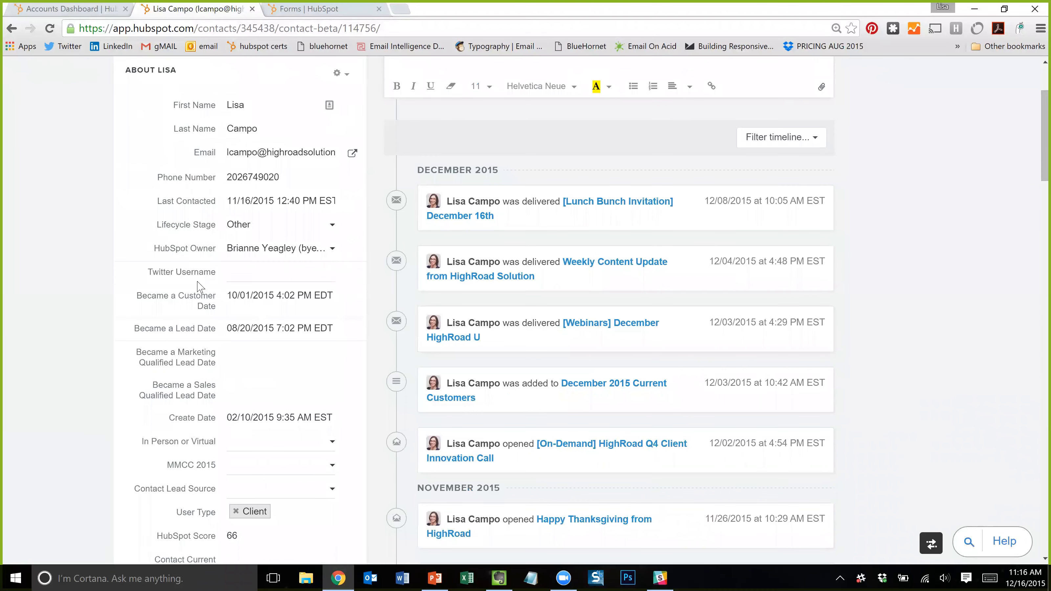
scroll(253, 385, "down", 5)
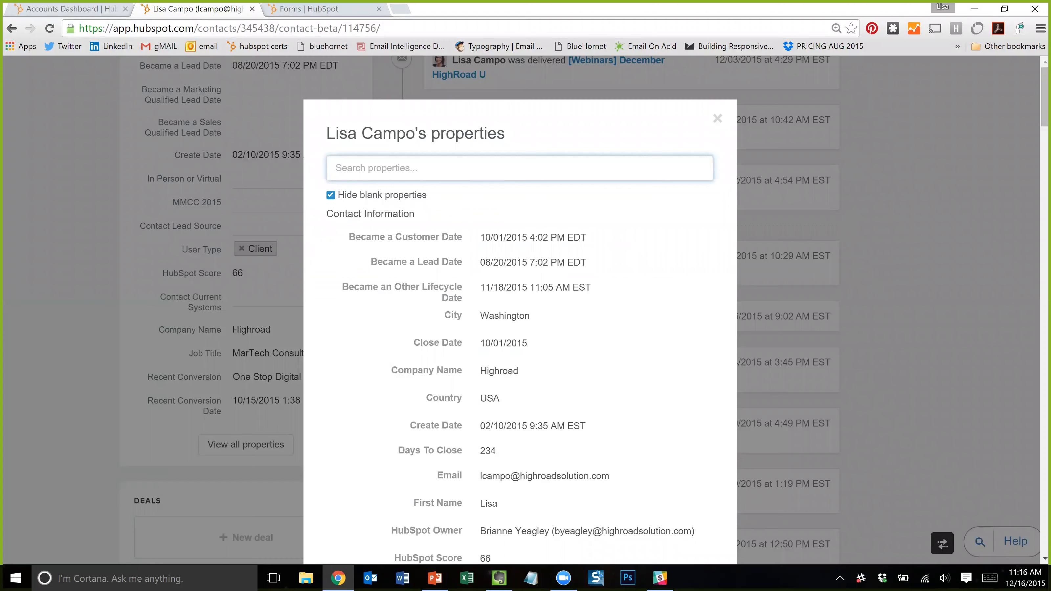
- Scroll through all the contact's properties, close the list, and return to the record's top
scroll(488, 293, "down", 2)
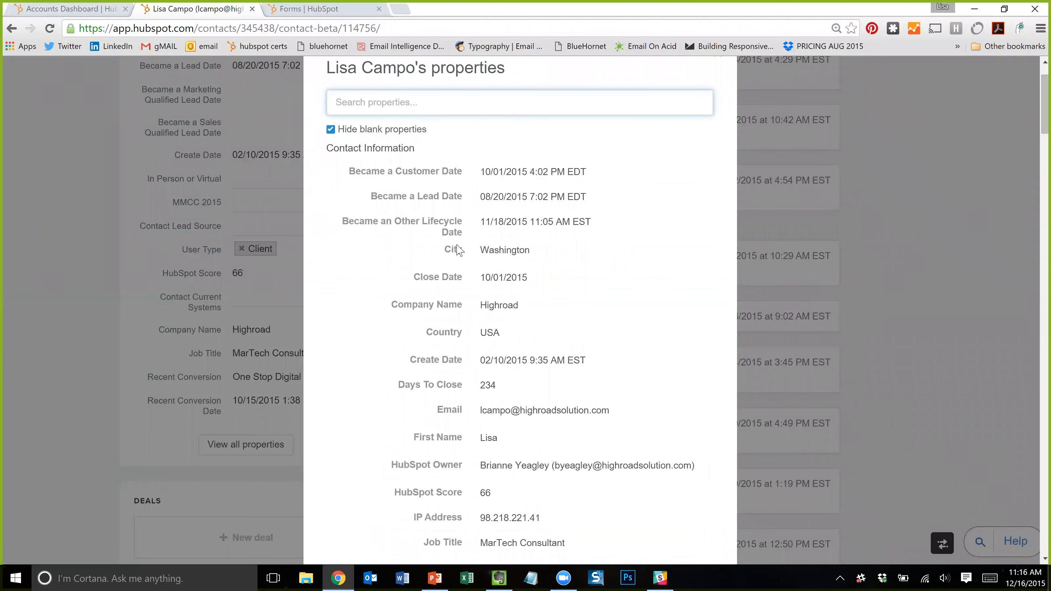
scroll(487, 383, "down", 4)
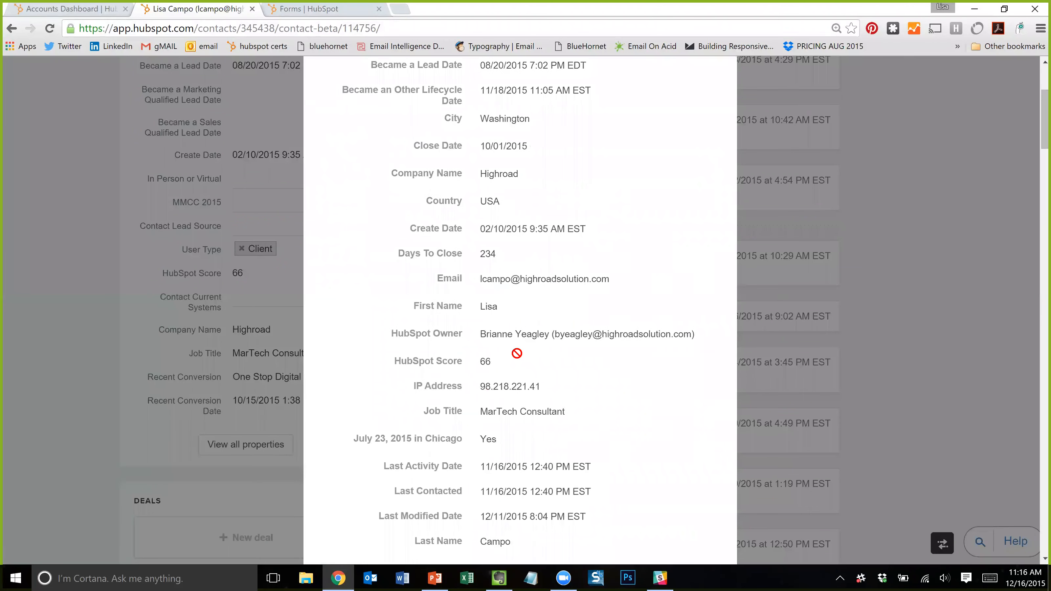
scroll(469, 273, "down", 5)
scroll(474, 319, "down", 3)
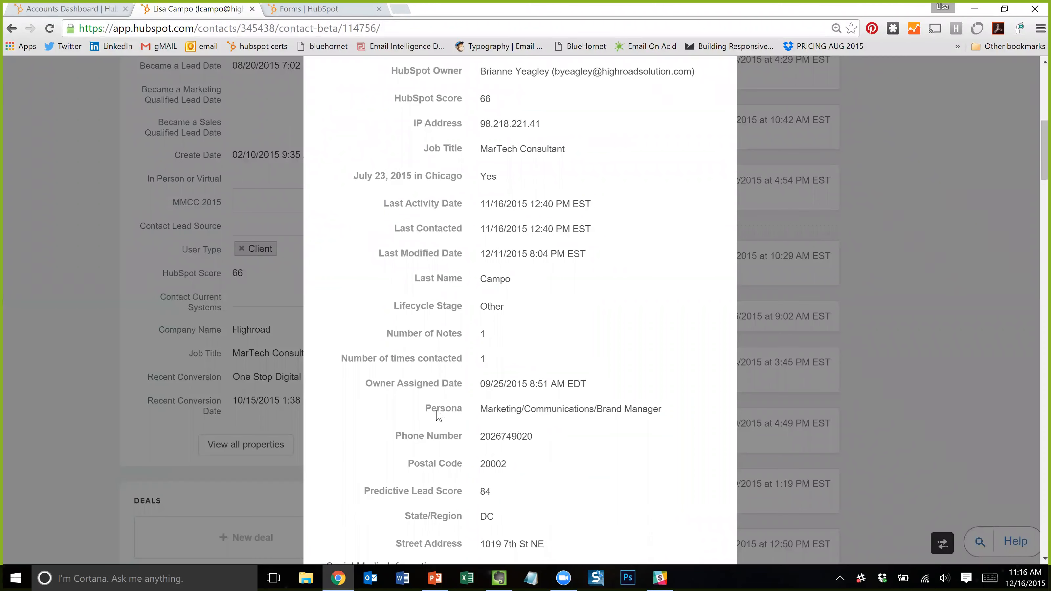
scroll(463, 418, "down", 4)
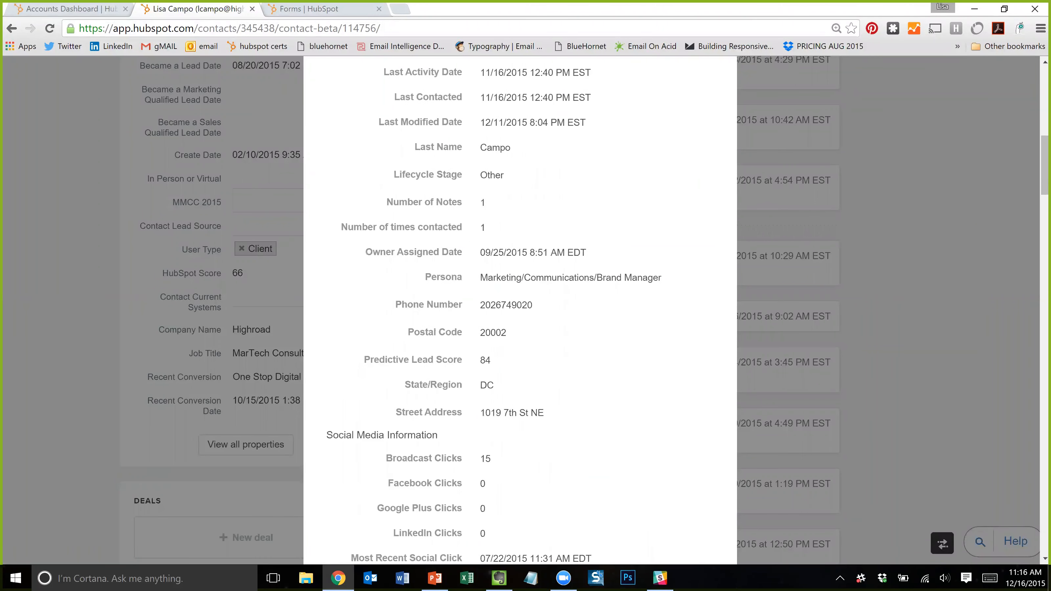
scroll(526, 317, "down", 8)
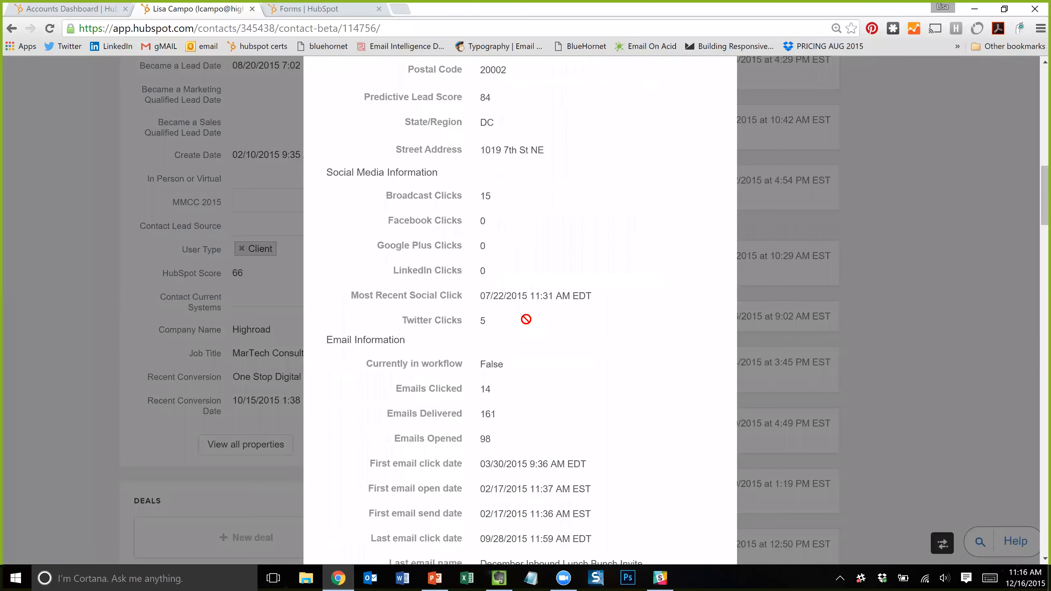
scroll(526, 319, "down", 5)
scroll(520, 311, "up", 2)
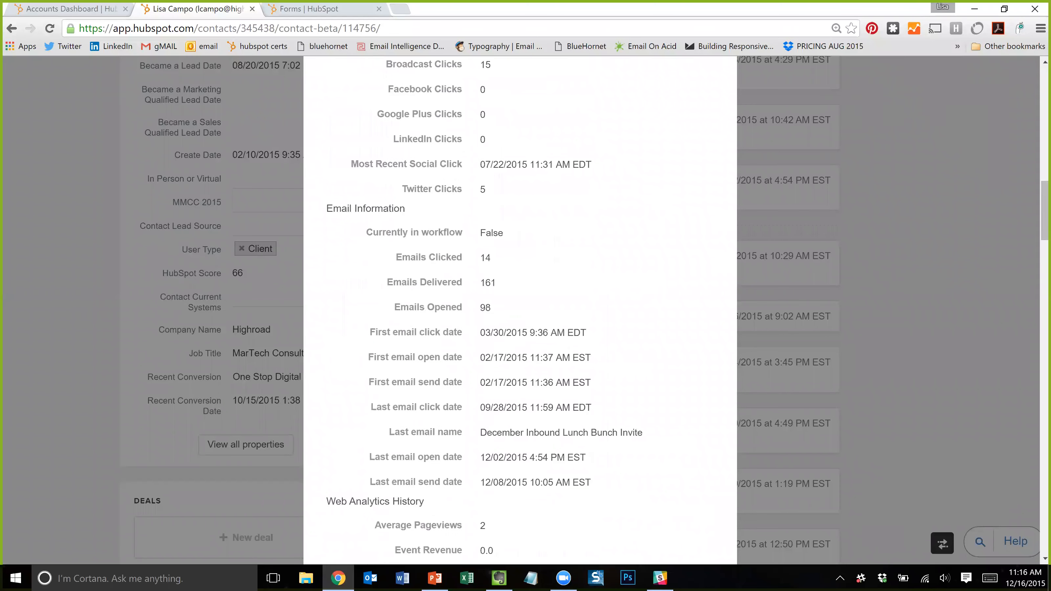
scroll(453, 340, "down", 10)
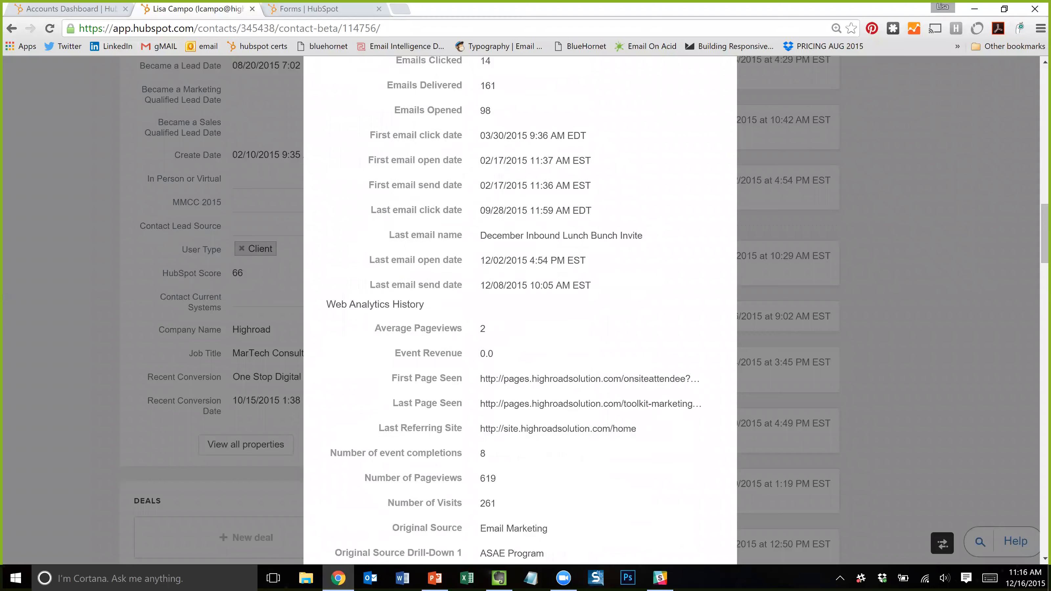
scroll(459, 232, "down", 7)
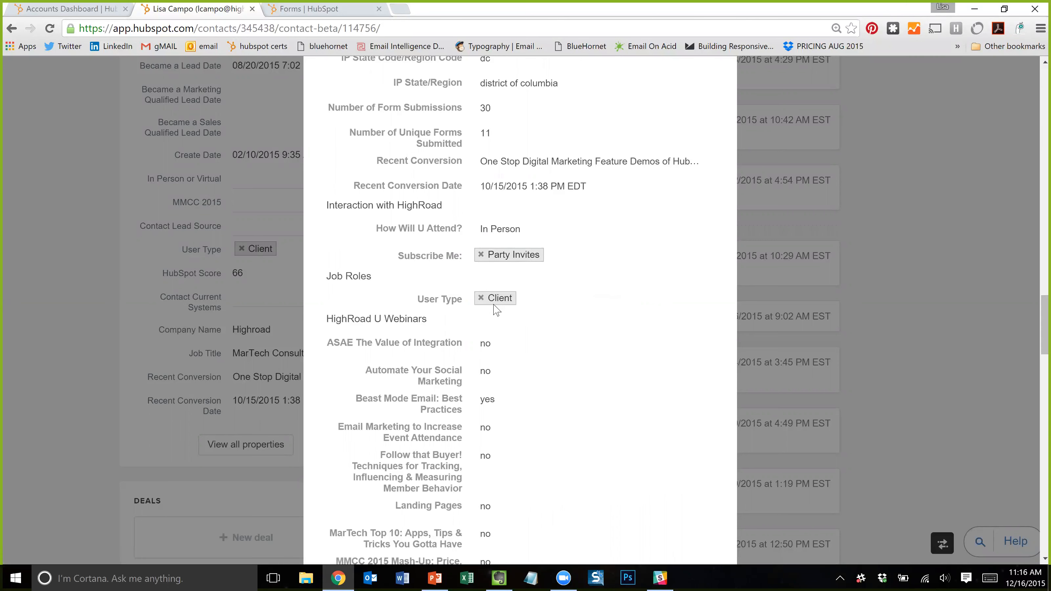
scroll(473, 314, "down", 1)
scroll(385, 261, "down", 8)
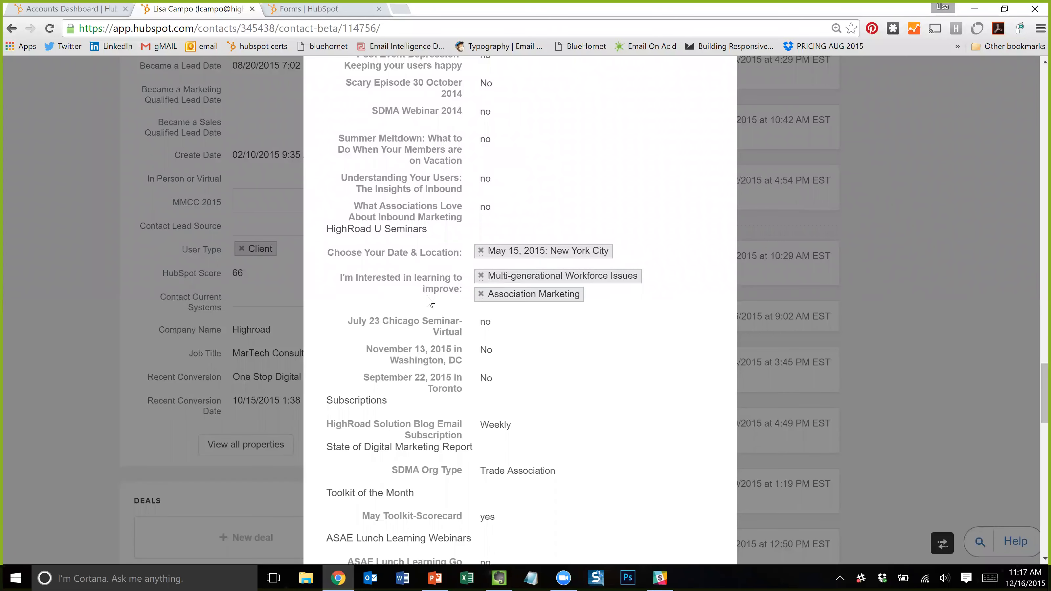
scroll(433, 282, "down", 3)
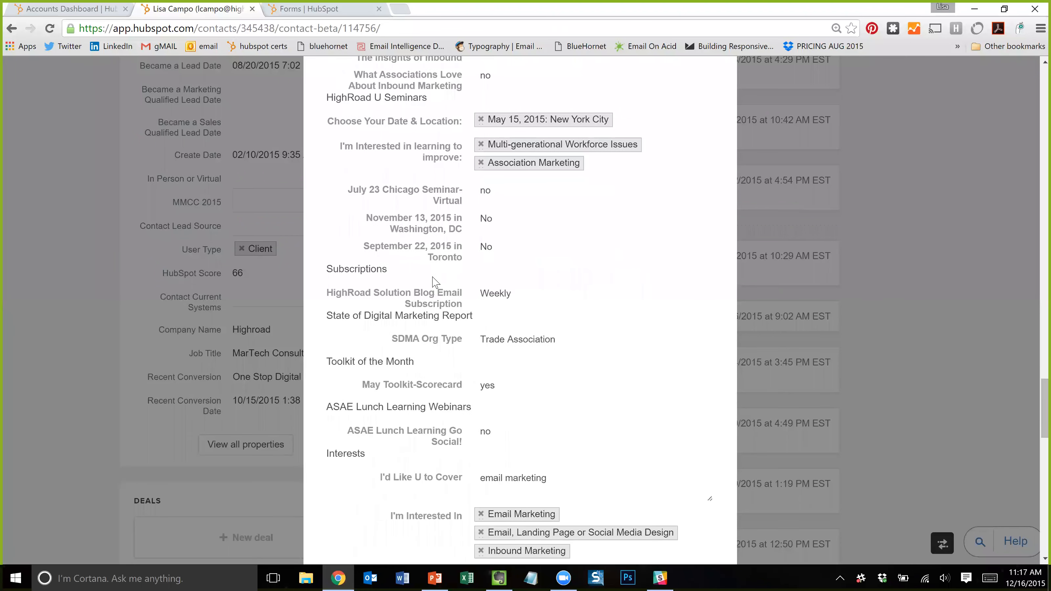
scroll(459, 368, "down", 3)
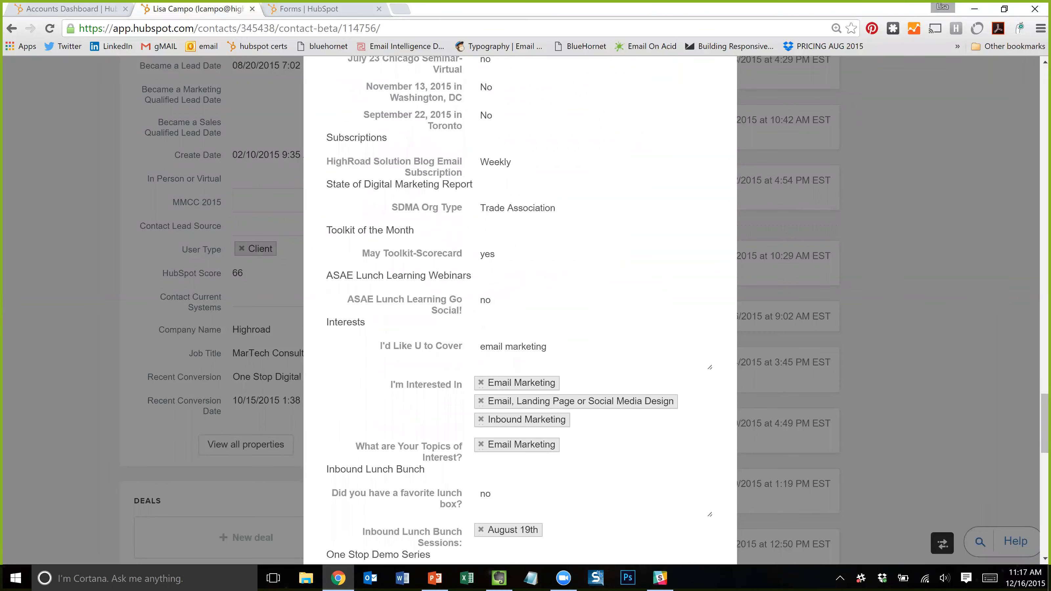
scroll(563, 357, "up", 20)
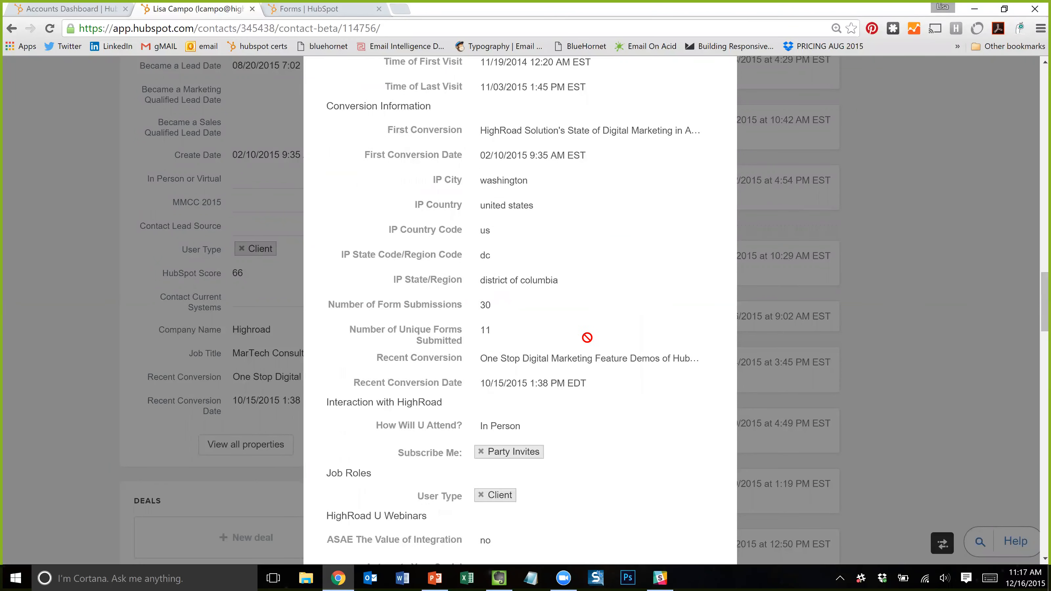
left_click(714, 121)
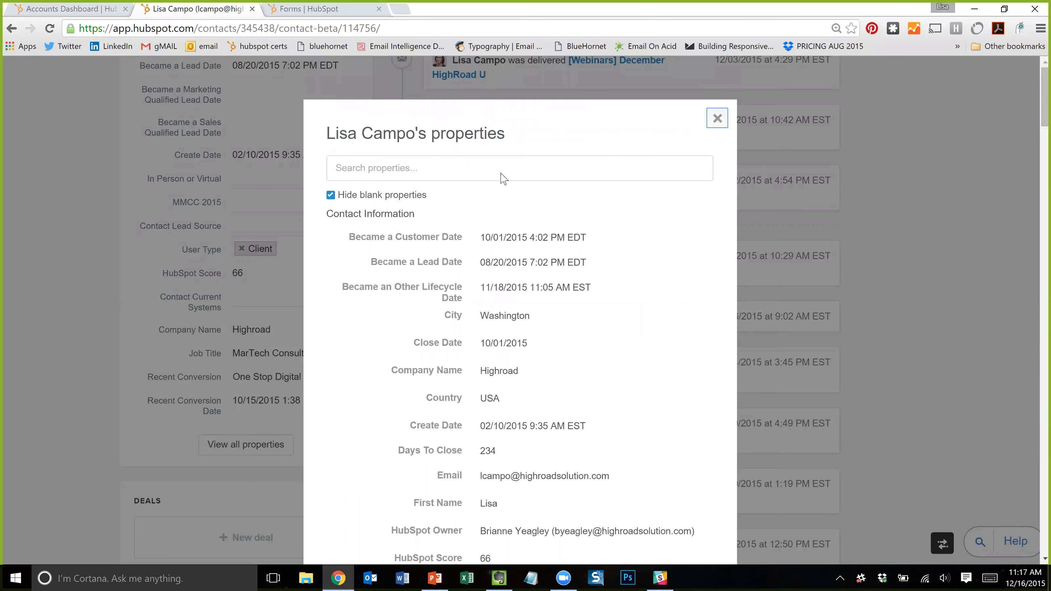
scroll(357, 343, "up", 2)
scroll(356, 343, "up", 8)
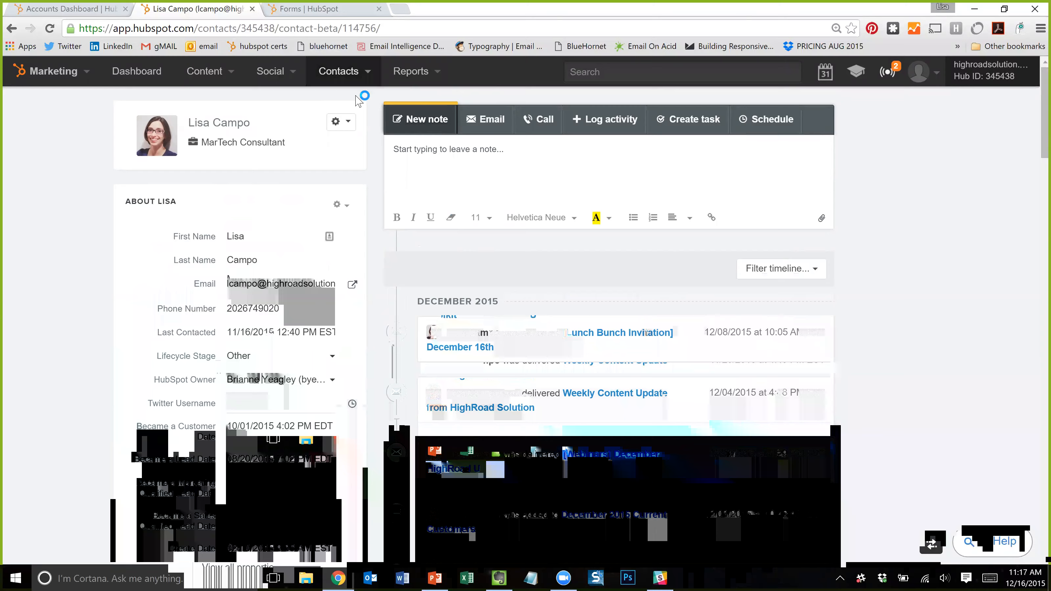
- Load highroadsolution.com in a new browser tab
key("ctrl+t")
type("highroadsolut")
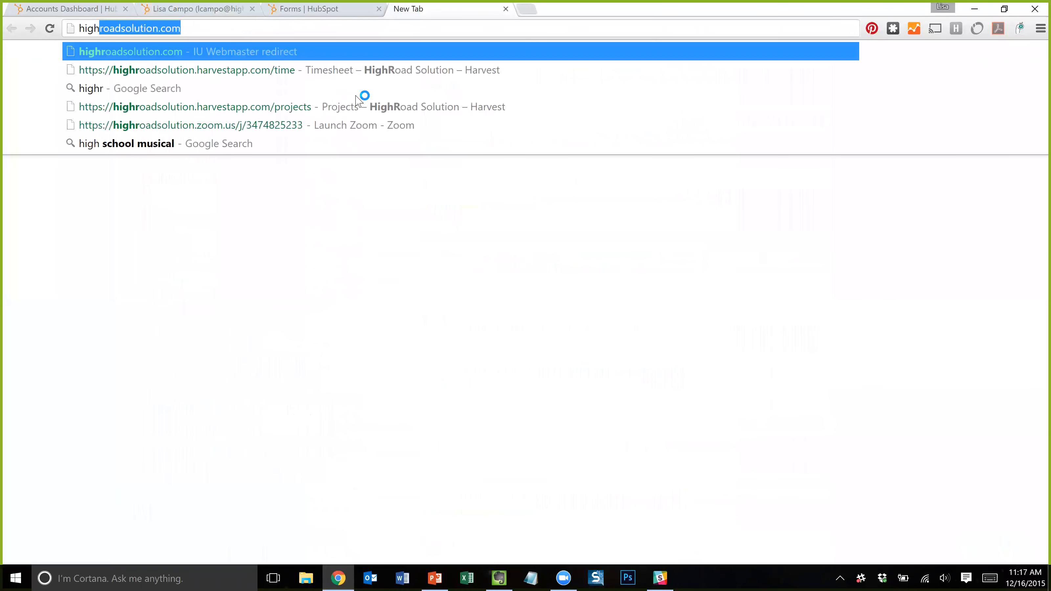
type("ion.co")
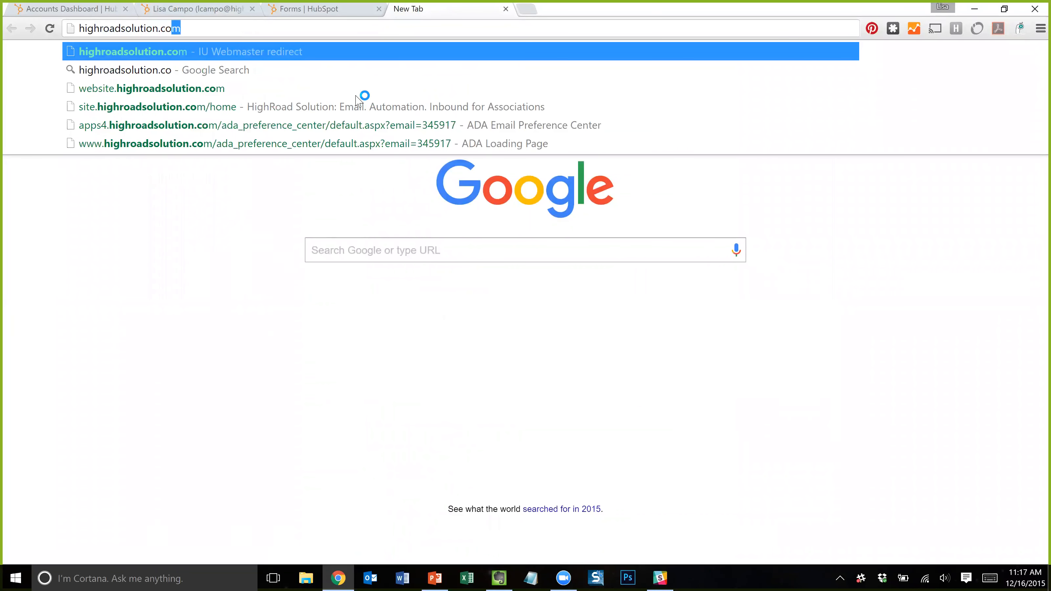
key("Return")
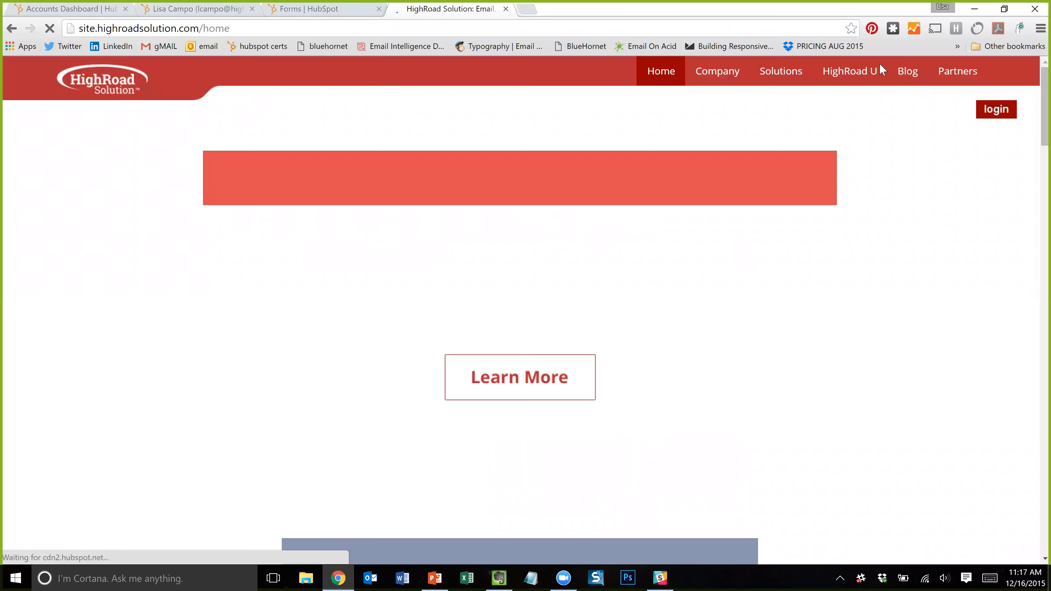
- Scroll to 'How Does Your Organization Compare?' and open the 2015 report download page
scroll(563, 205, "down", 6)
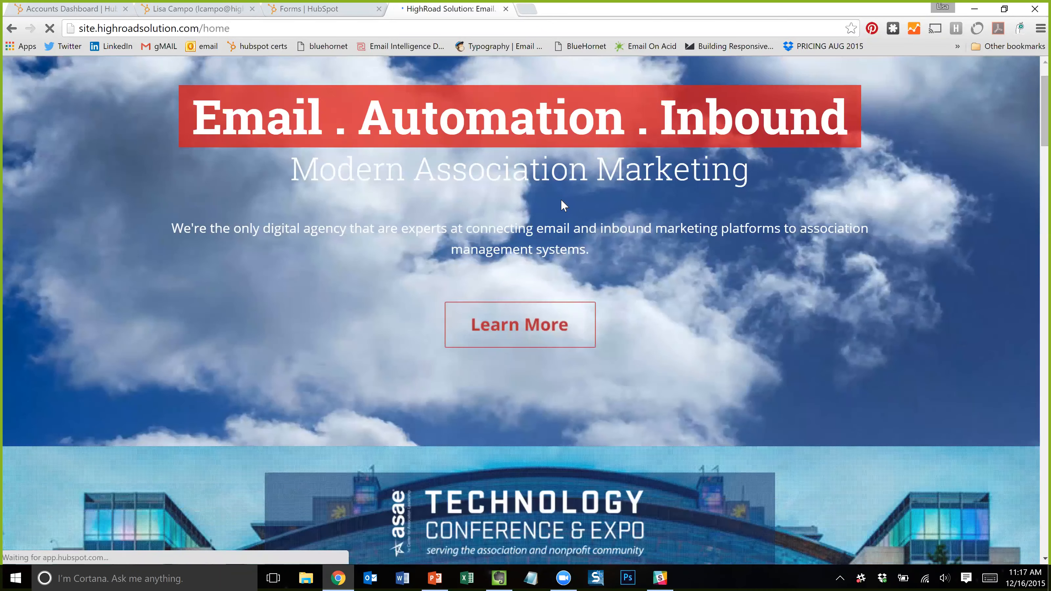
scroll(559, 209, "down", 20)
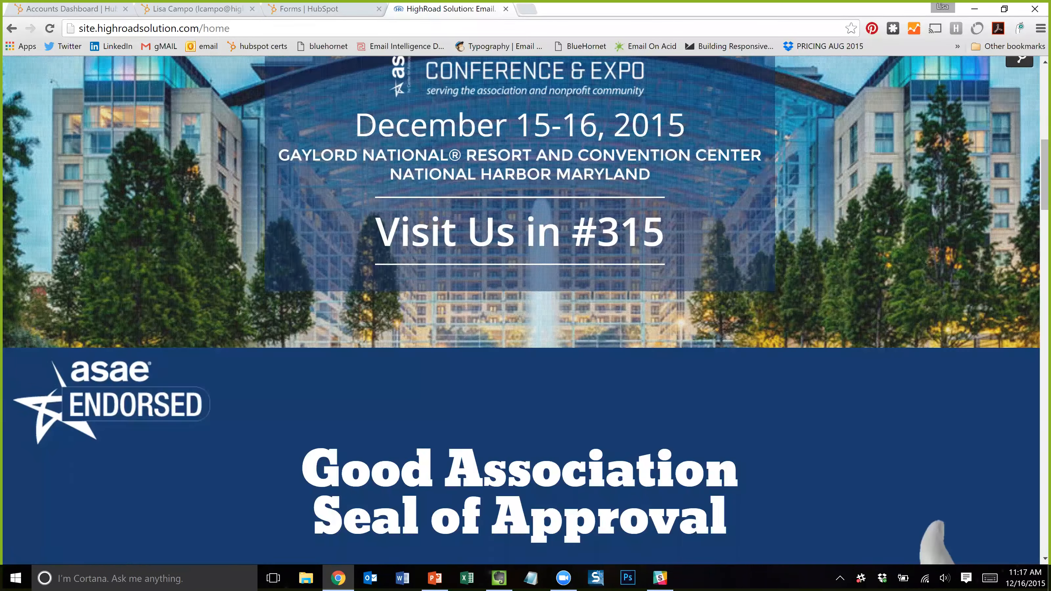
scroll(555, 215, "down", 14)
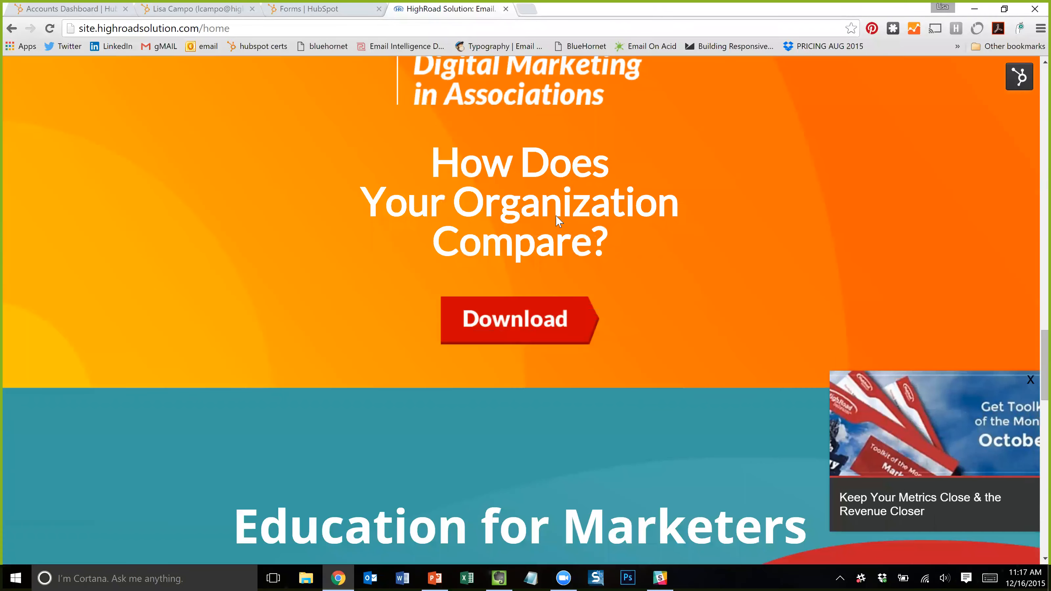
scroll(522, 269, "up", 10)
scroll(516, 322, "down", 3)
left_click(516, 321)
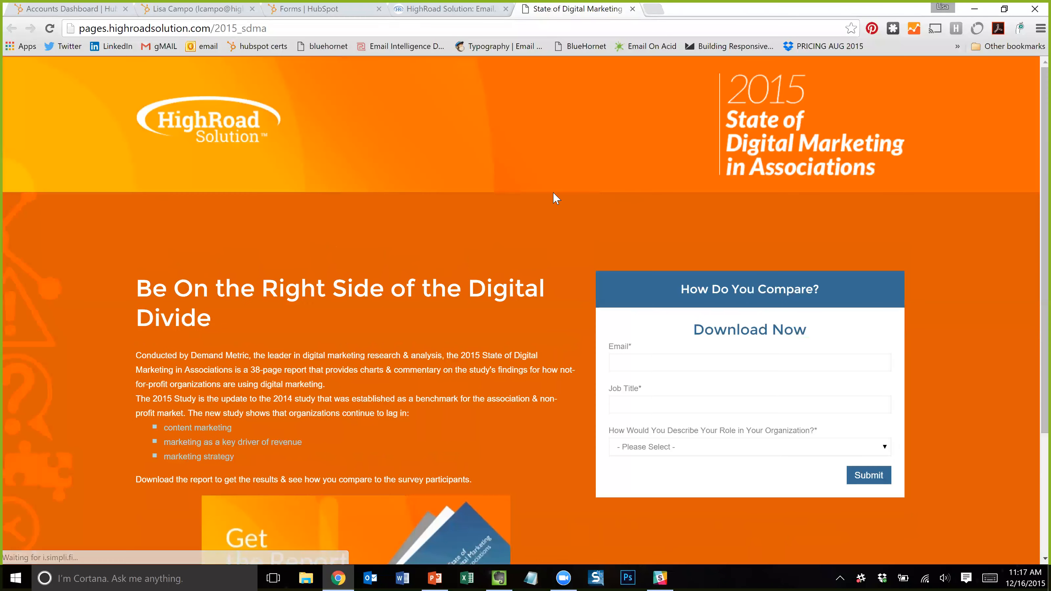
- Fill the Email field with the suggested autofill email address
left_click(648, 361)
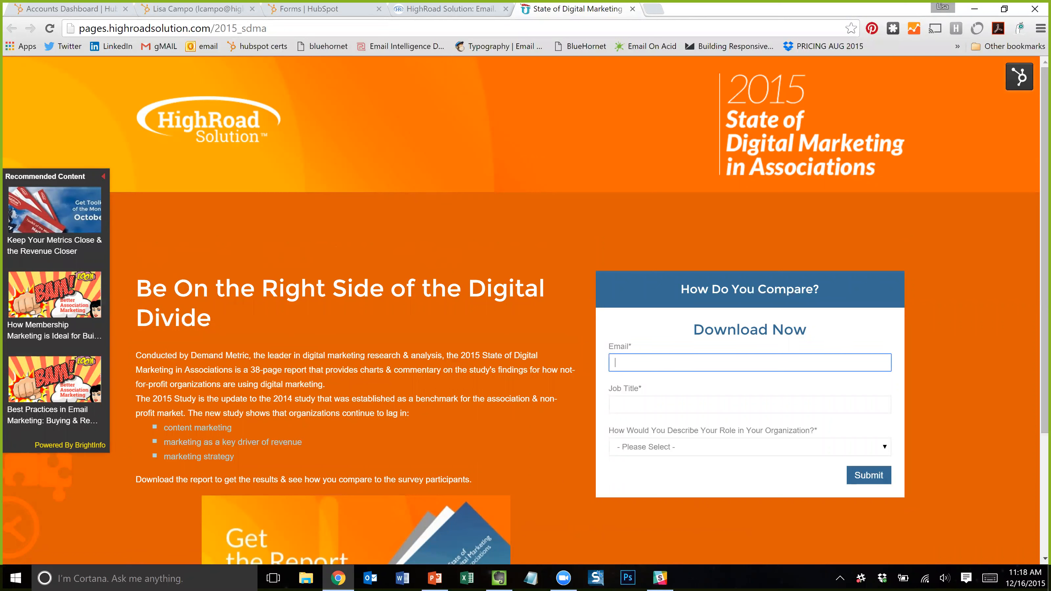
key("shift+Tab")
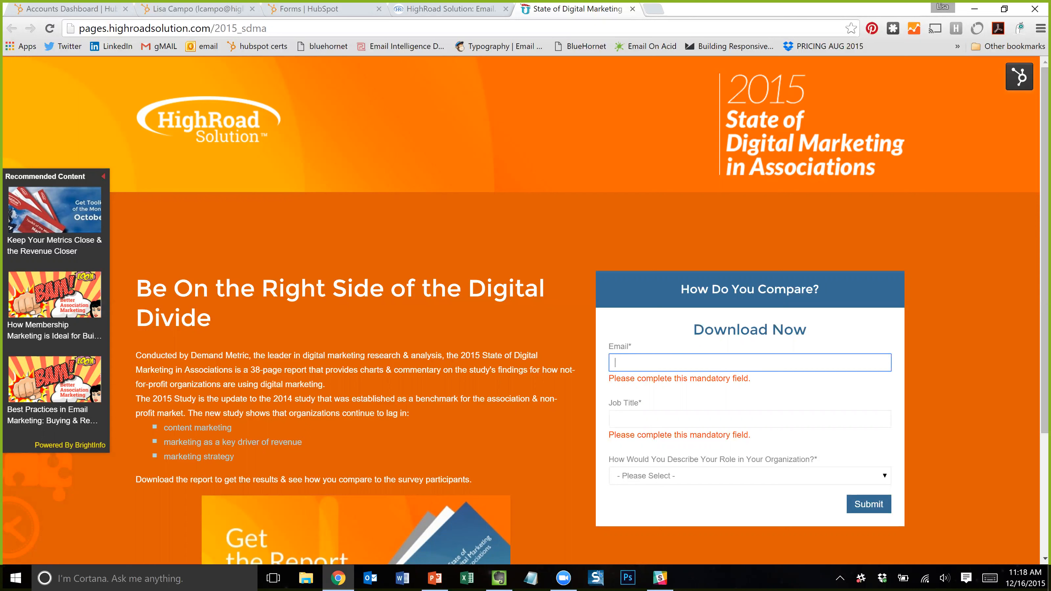
left_click(670, 379)
key("Tab")
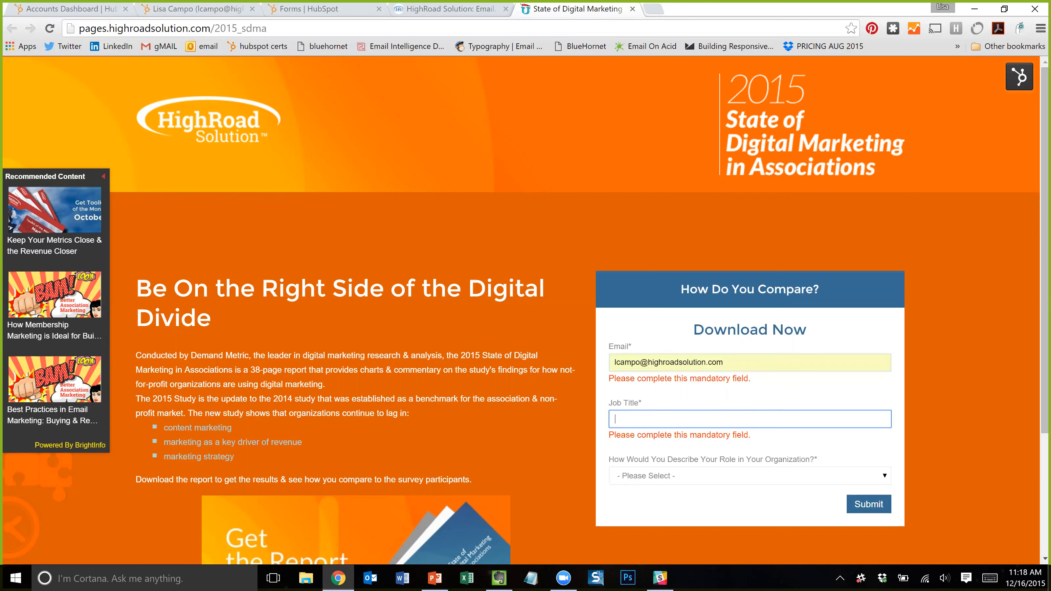
- Set Job Title to MarTech Consultant and role to Marketing/Communications/Brand Manager
left_click(833, 406)
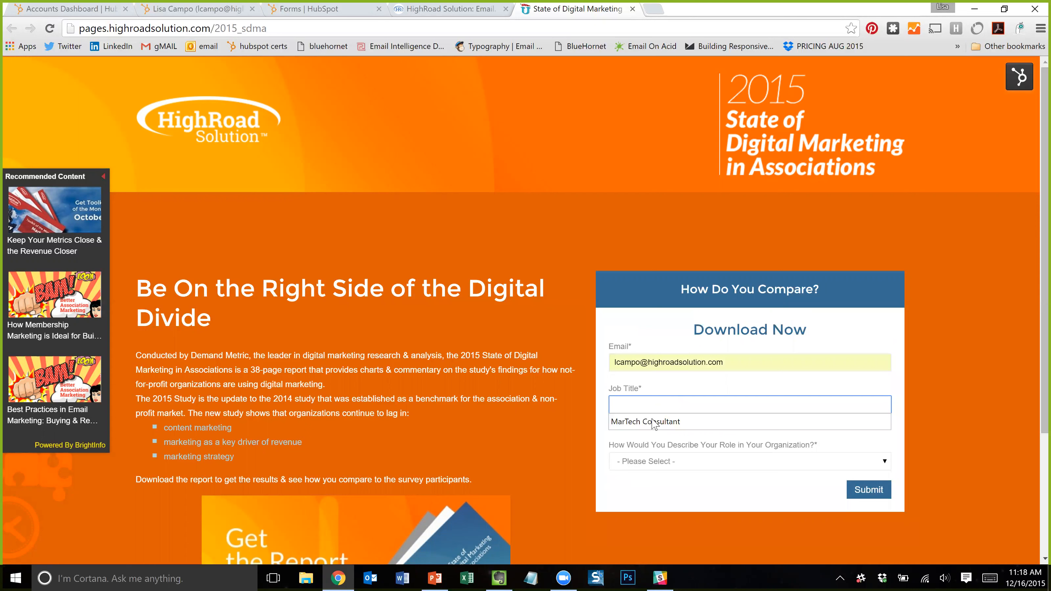
left_click(834, 419)
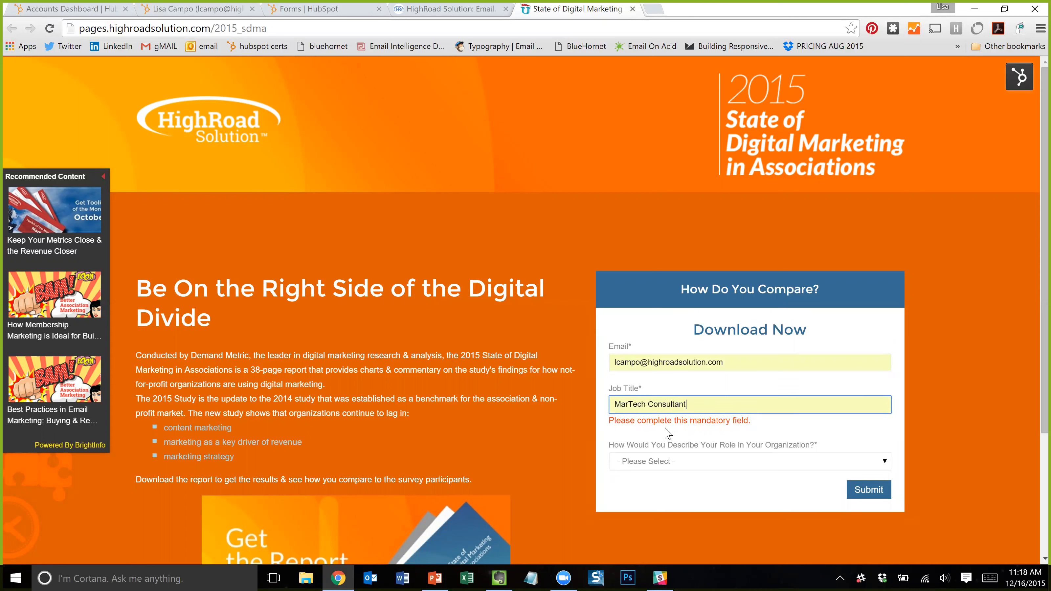
left_click(666, 467)
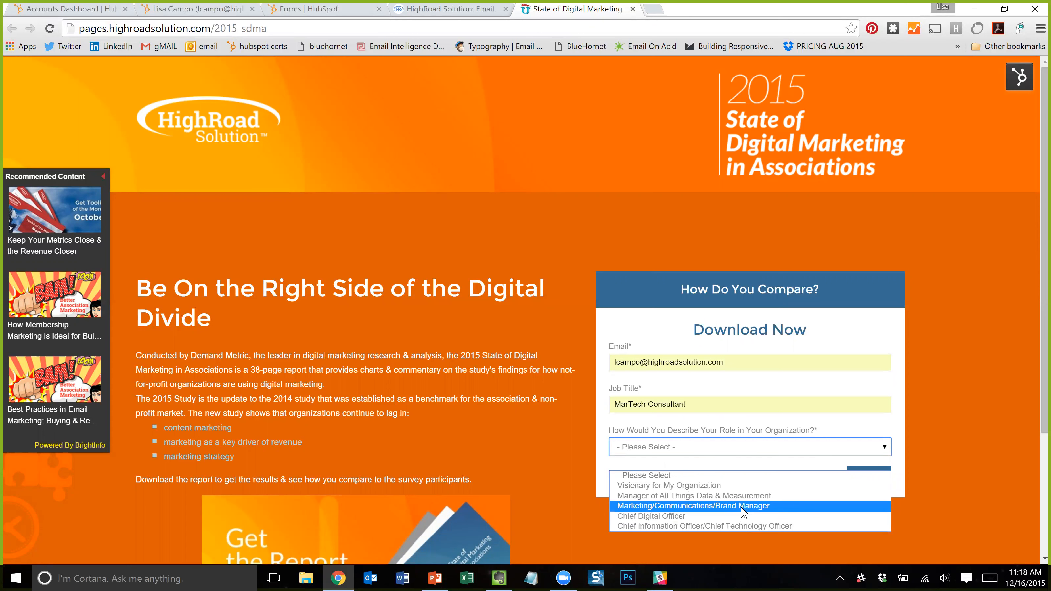
left_click(920, 347)
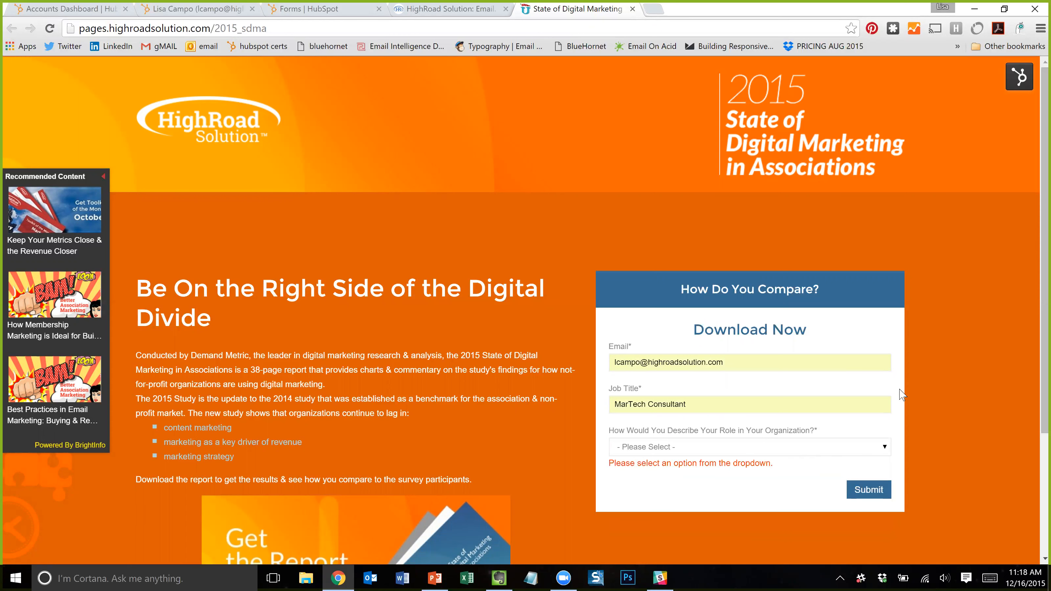
left_click(679, 453)
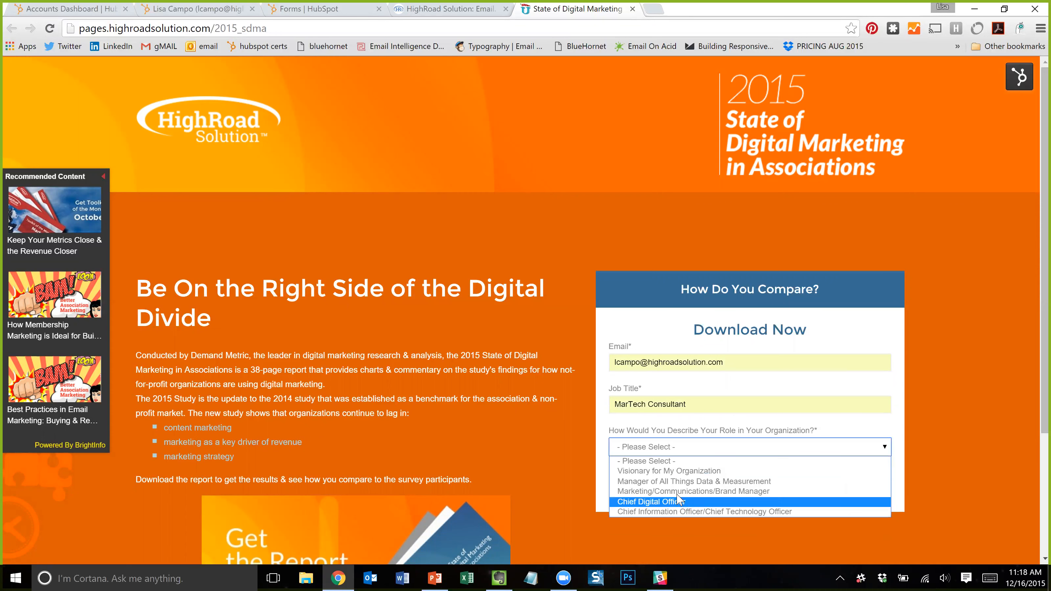
left_click(681, 495)
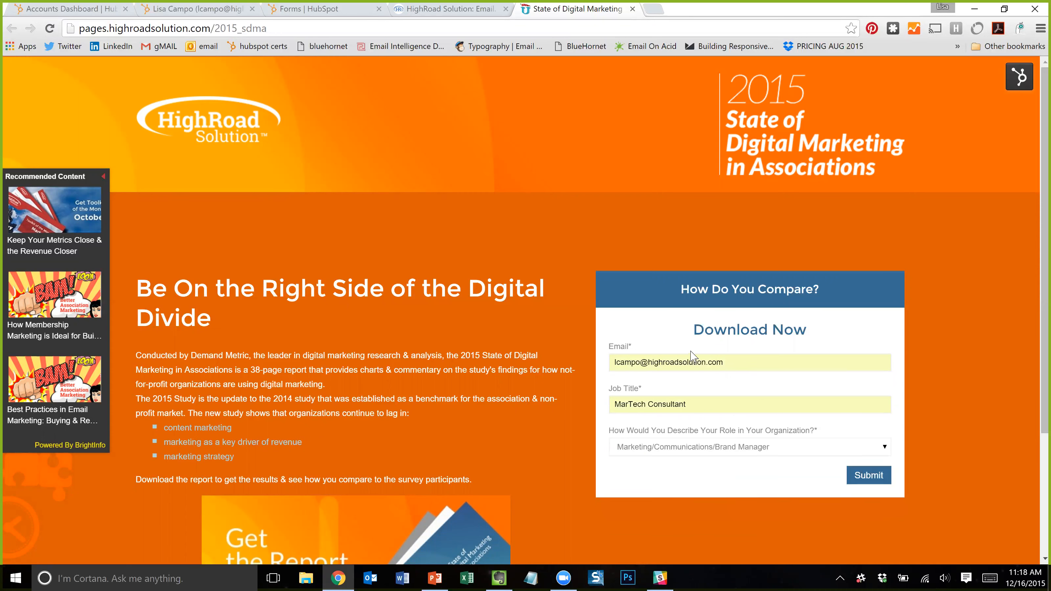
scroll(769, 430, "down", 4)
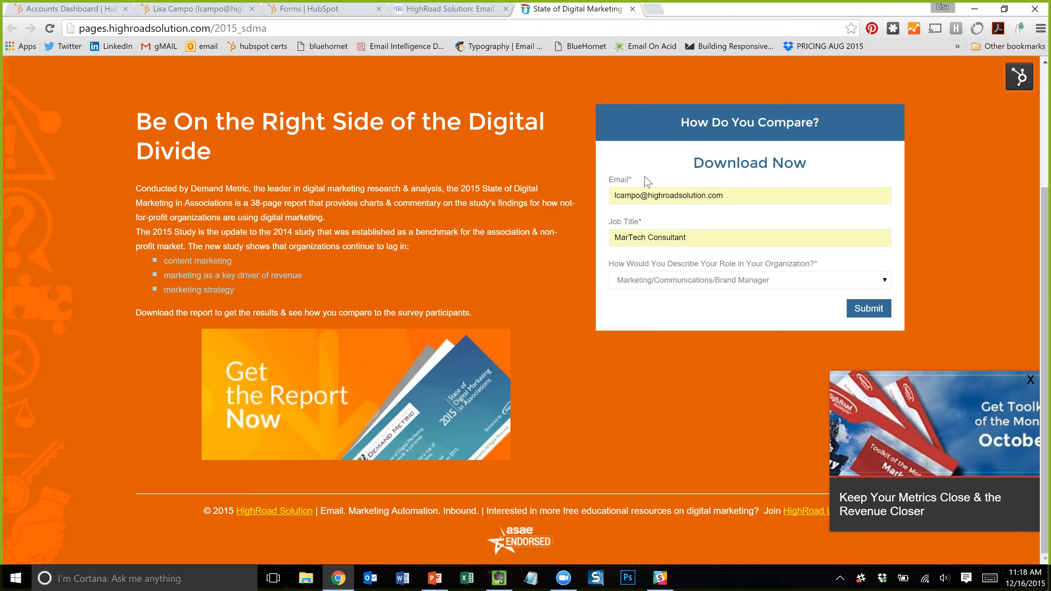
scroll(744, 319, "up", 4)
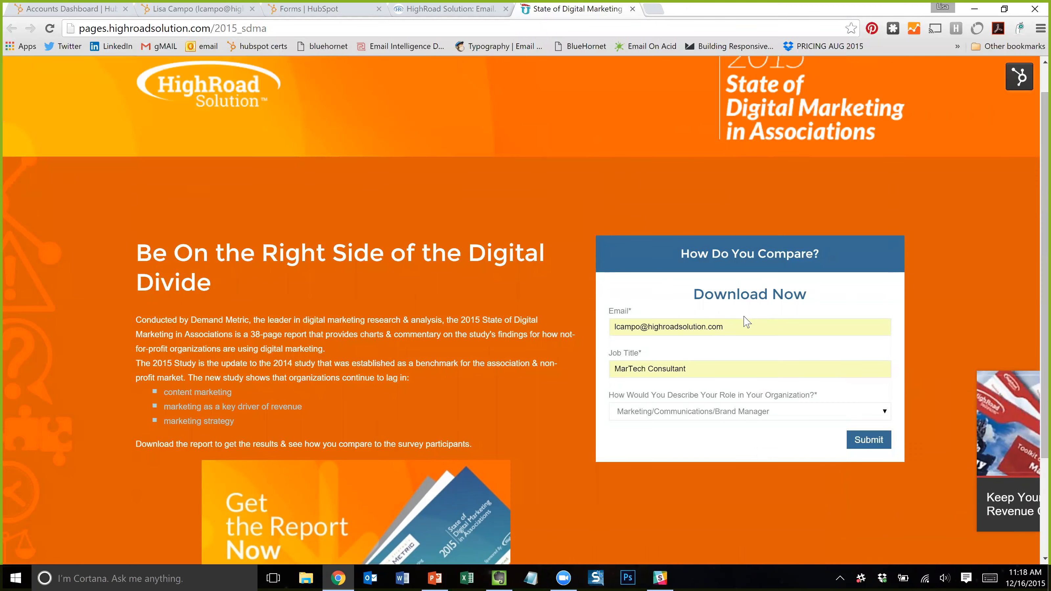
scroll(744, 322, "down", 4)
scroll(745, 323, "up", 3)
scroll(868, 370, "down", 3)
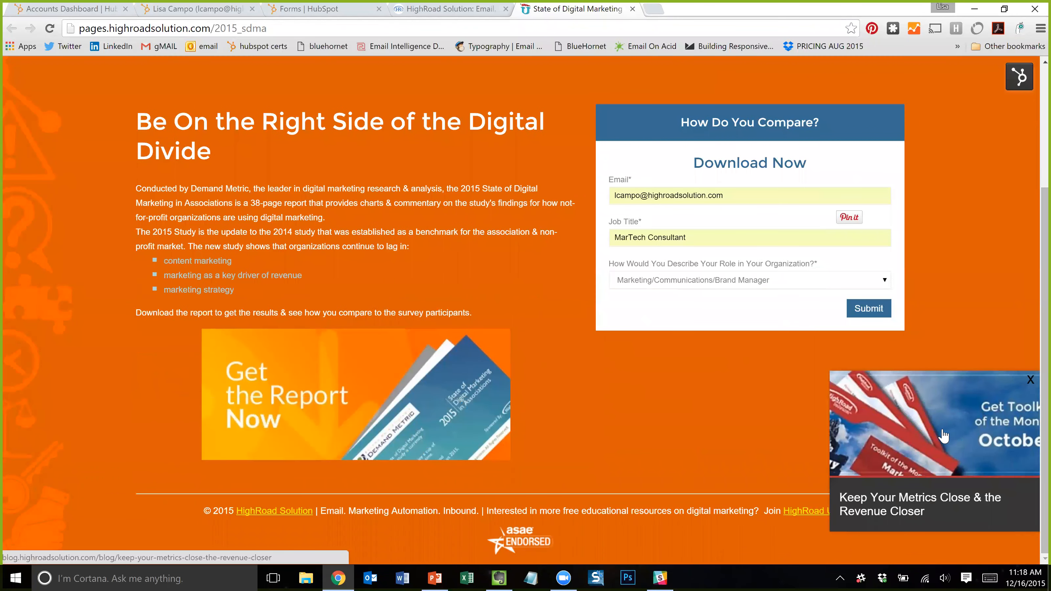
- Open the 'Keep Your Metrics Close' blog post from the slide-in
left_click(943, 435)
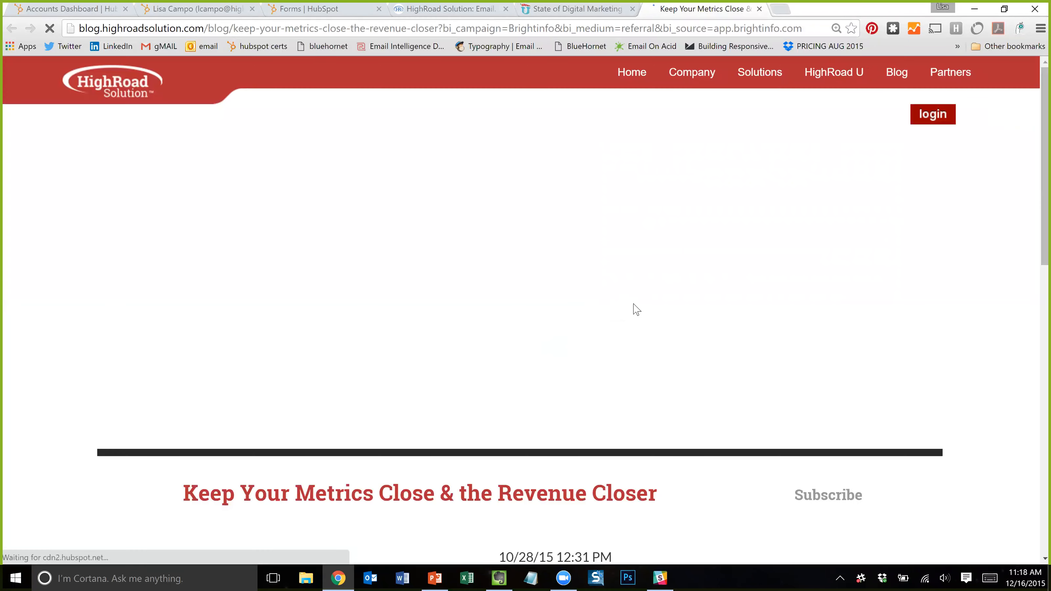
scroll(639, 323, "down", 10)
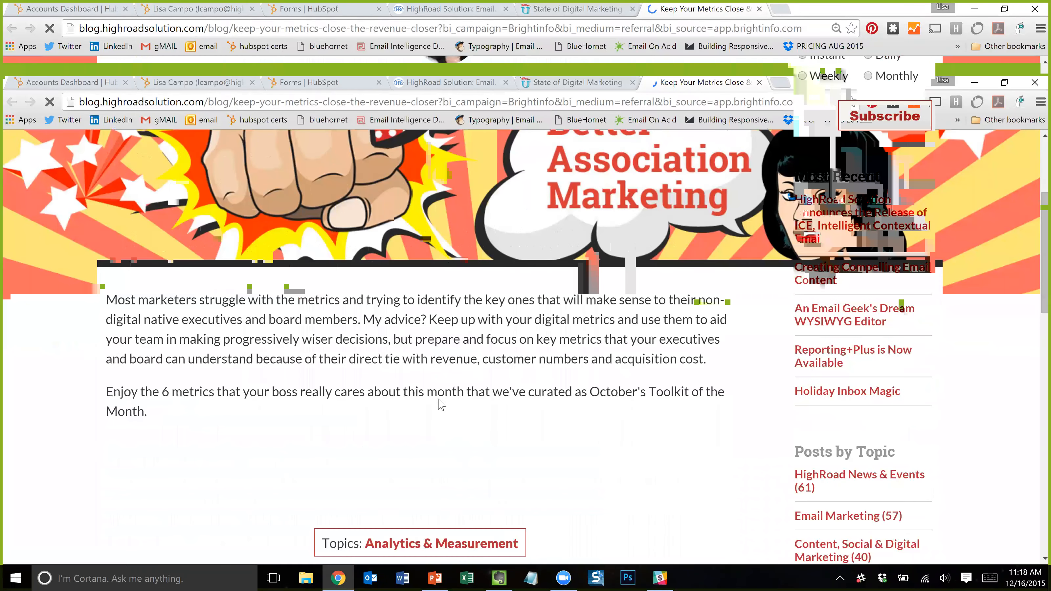
scroll(440, 403, "down", 4)
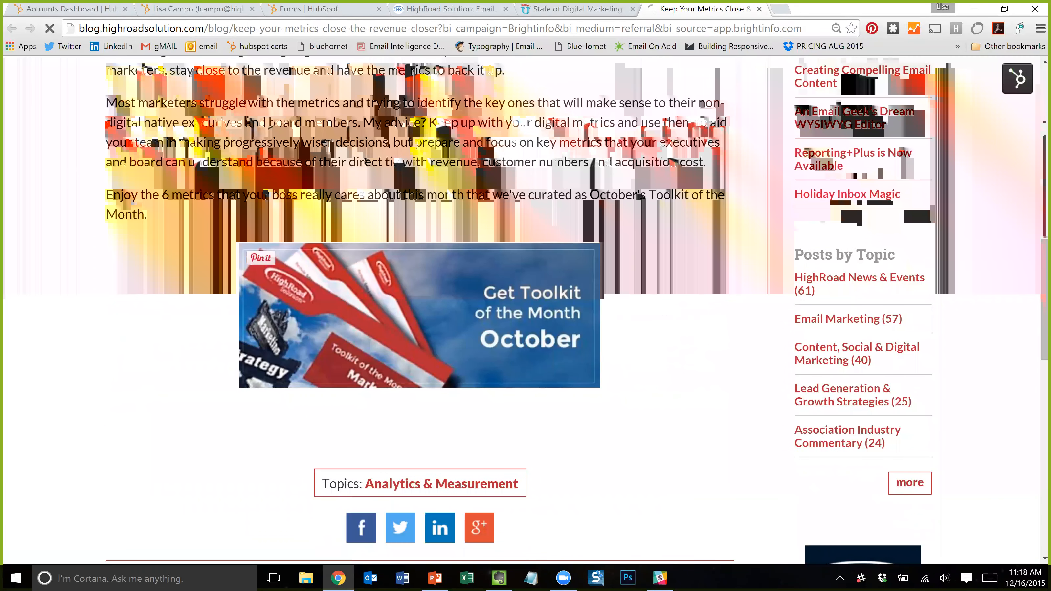
- Open the October Toolkit of the Month page and confirm First Name isn't pre-filled
left_click(504, 277)
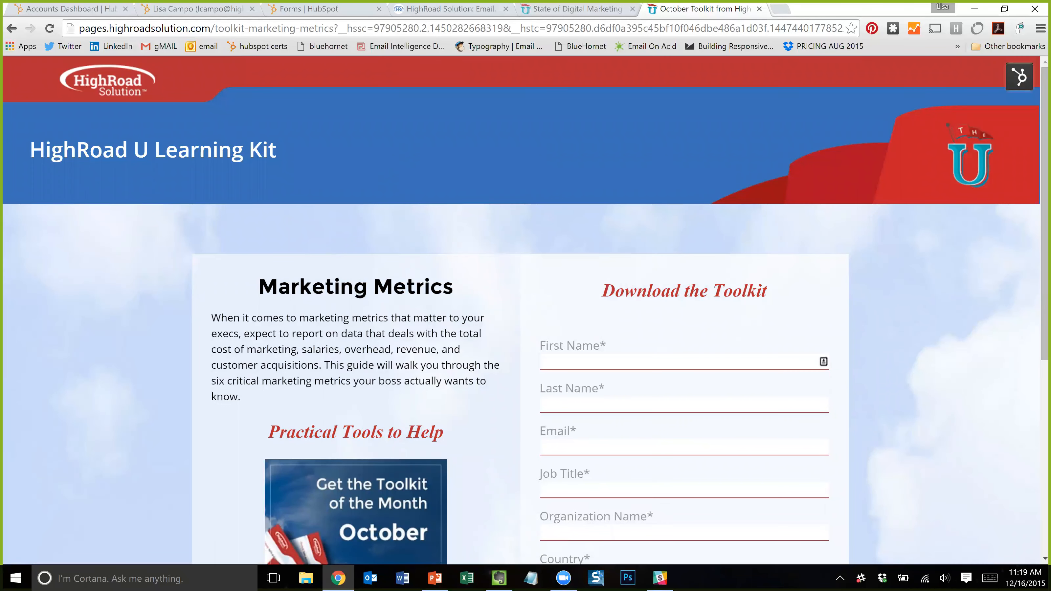
left_click(705, 363)
scroll(705, 364, "down", 1)
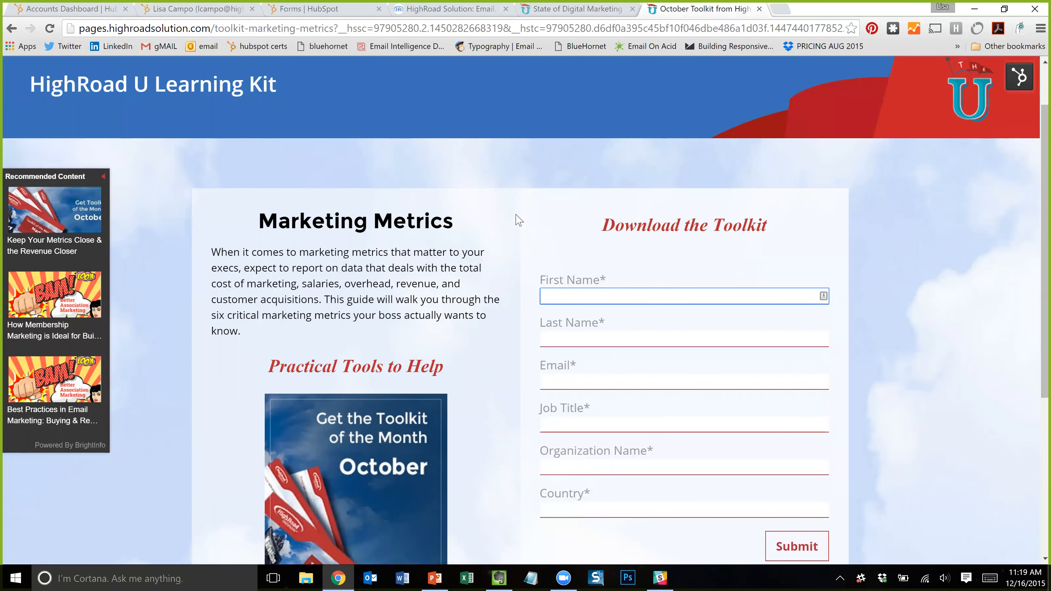
scroll(523, 240, "down", 3)
scroll(580, 302, "up", 5)
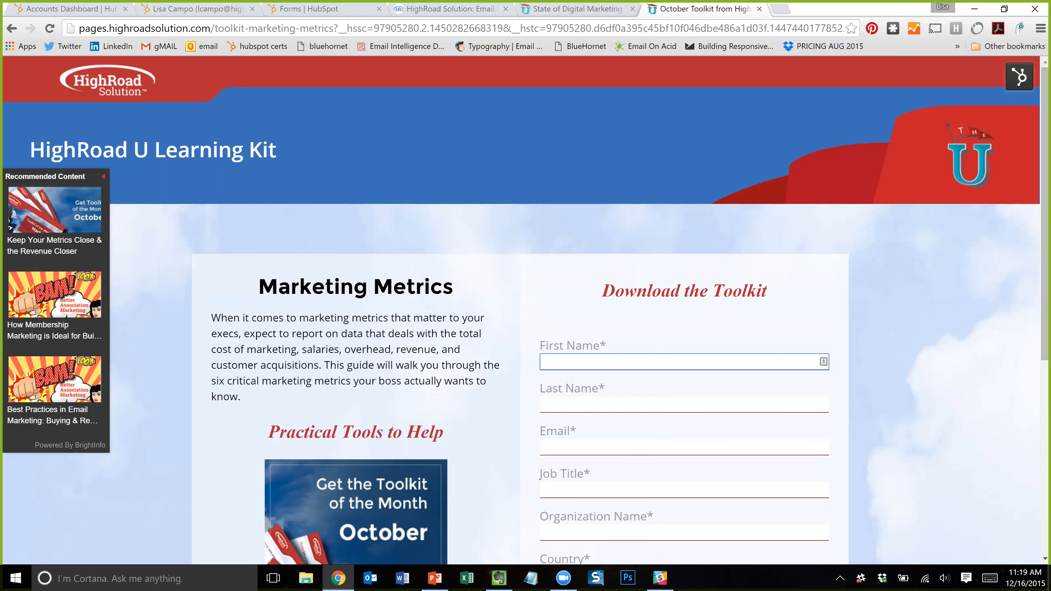
scroll(704, 355, "down", 1)
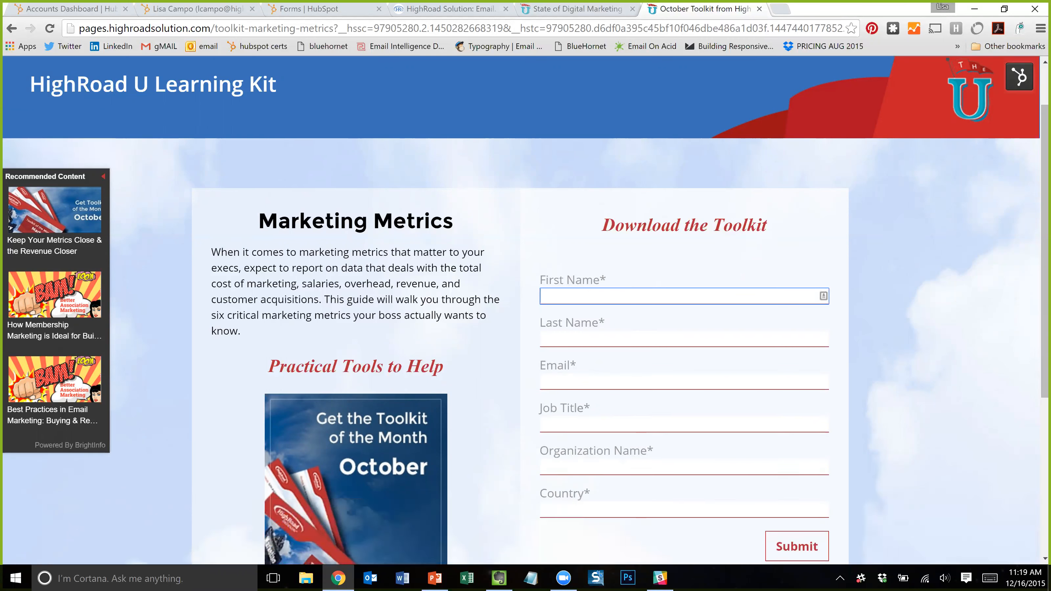
scroll(661, 369, "down", 2)
scroll(596, 371, "up", 3)
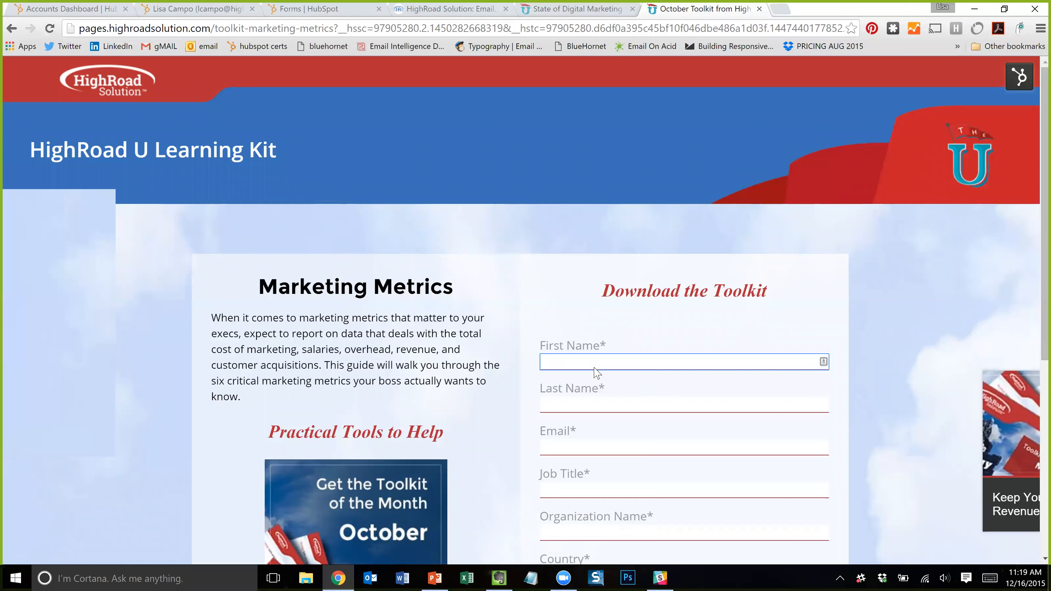
scroll(540, 322, "down", 2)
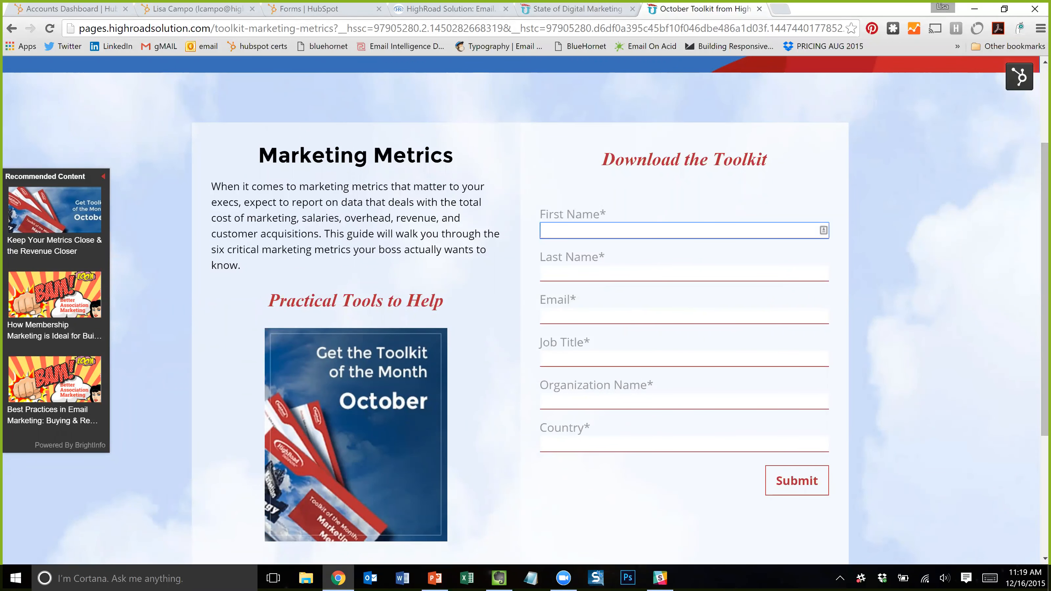
scroll(664, 315, "up", 2)
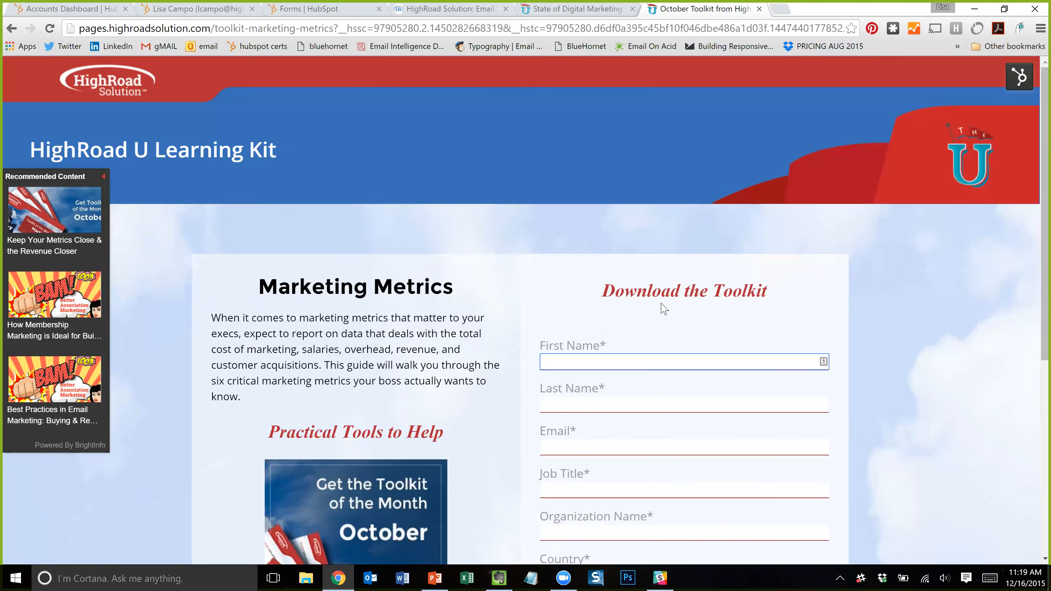
- Close the State of Digital Marketing and October Toolkit test pages
left_click(596, 12)
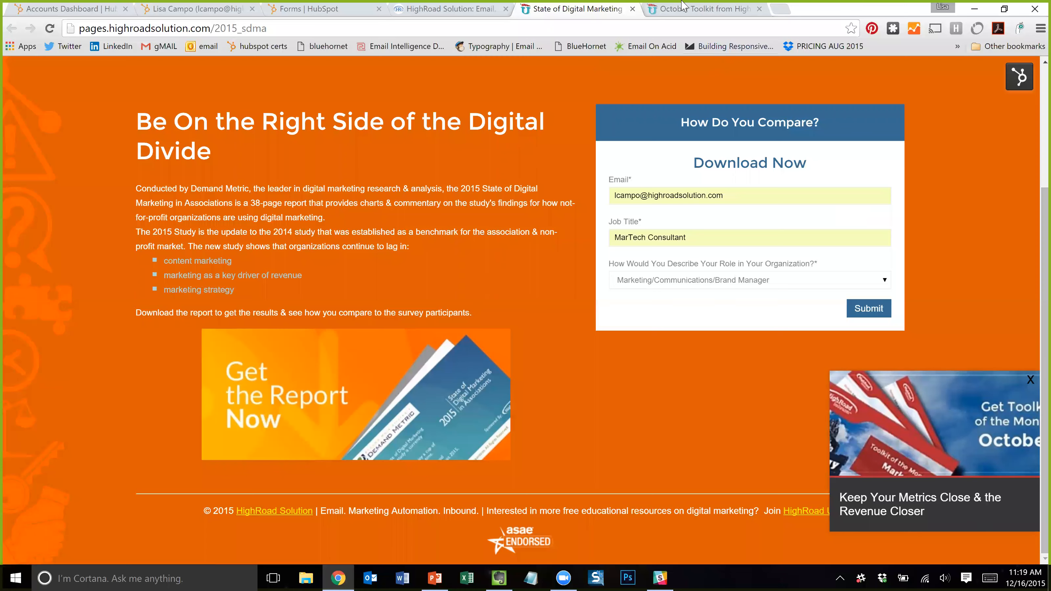
left_click(634, 10)
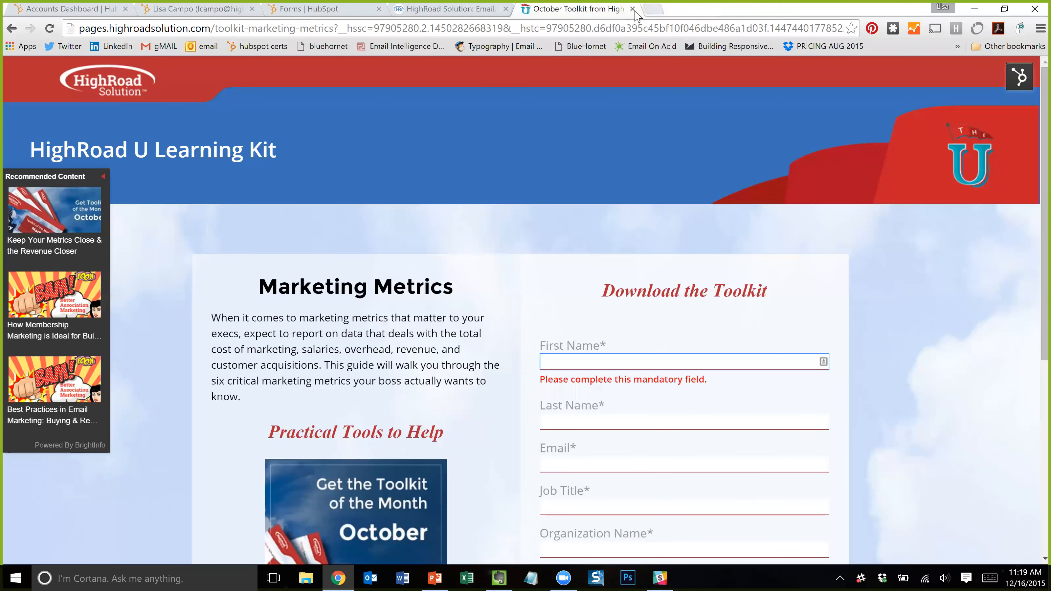
left_click(633, 9)
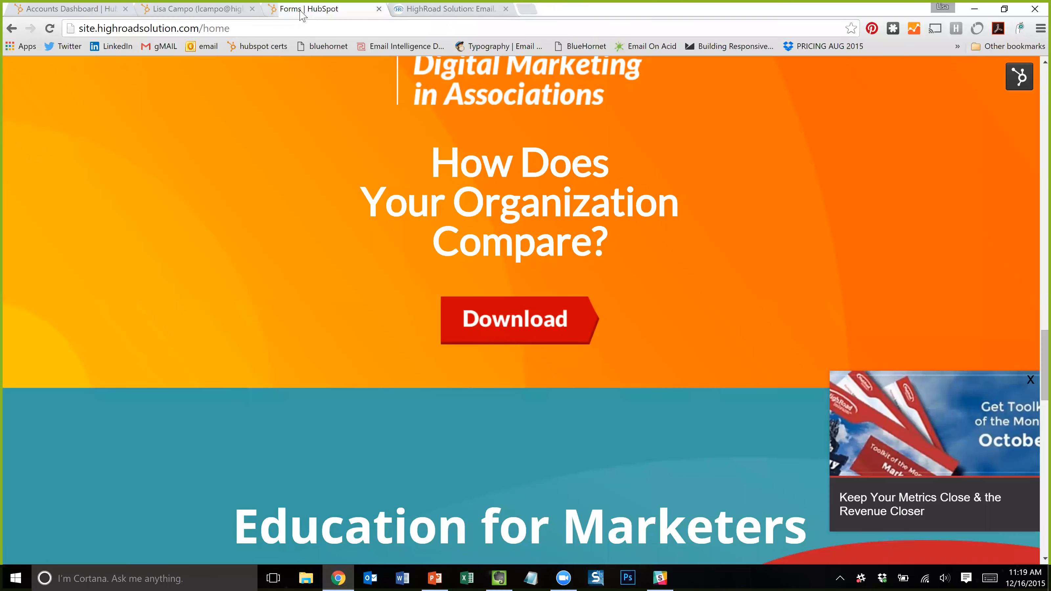
- Return to the HubSpot contact record and go to Content > Landing Pages
left_click(301, 13)
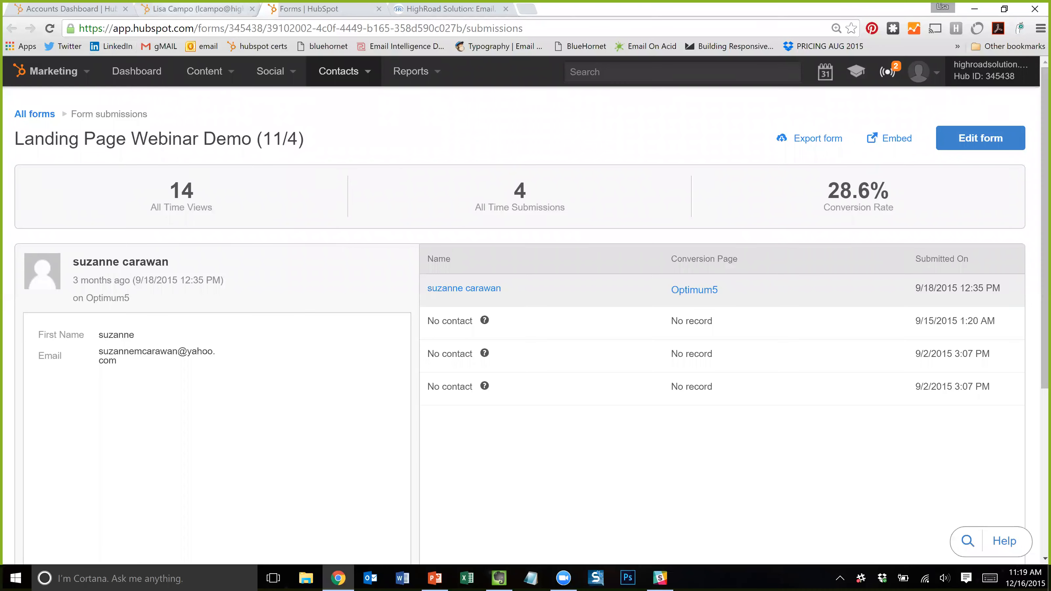
left_click(199, 9)
left_click(207, 74)
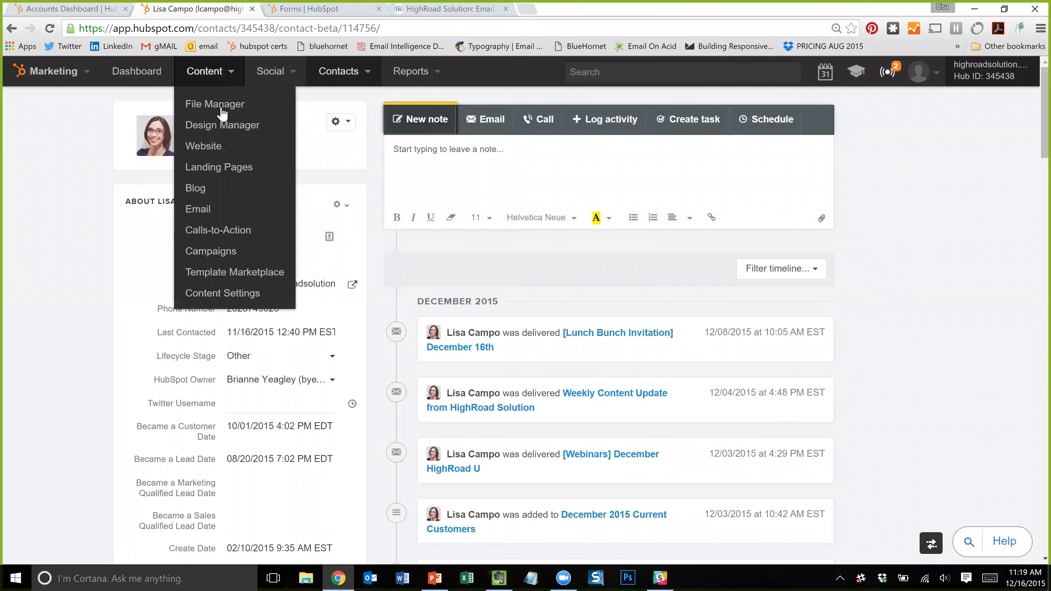
left_click(237, 170)
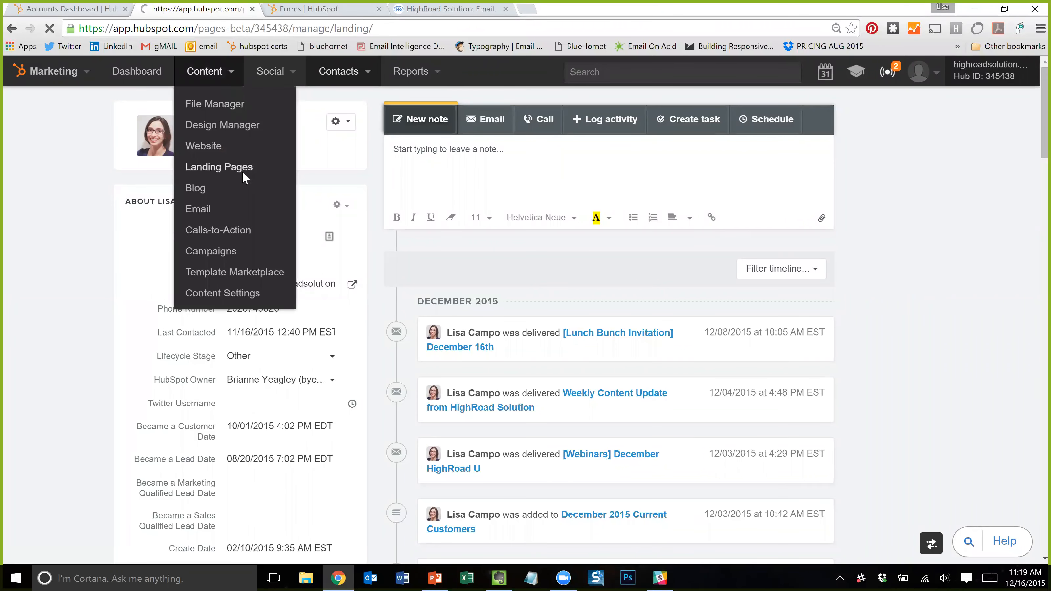